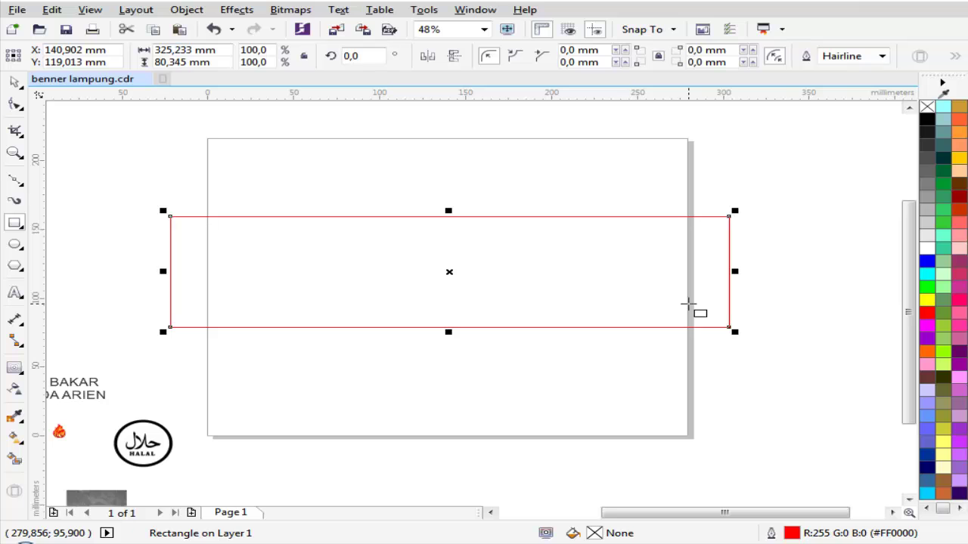
# Step: Zoom in on the page and artwork, then select the side pieces and the red rectangle
pyautogui.scroll(-5, 359, 225)
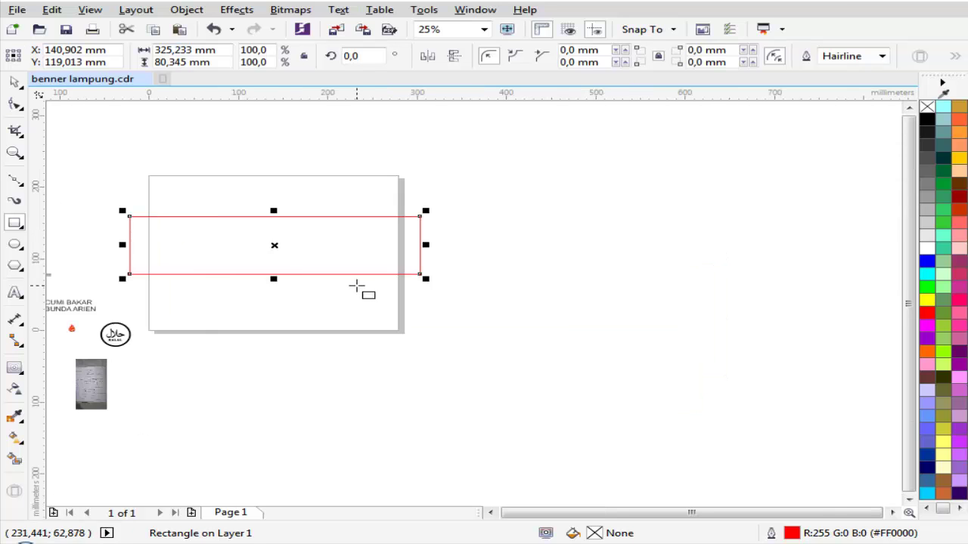
pyautogui.press('z')
pyautogui.moveTo(237, 237); pyautogui.dragTo(429, 310)
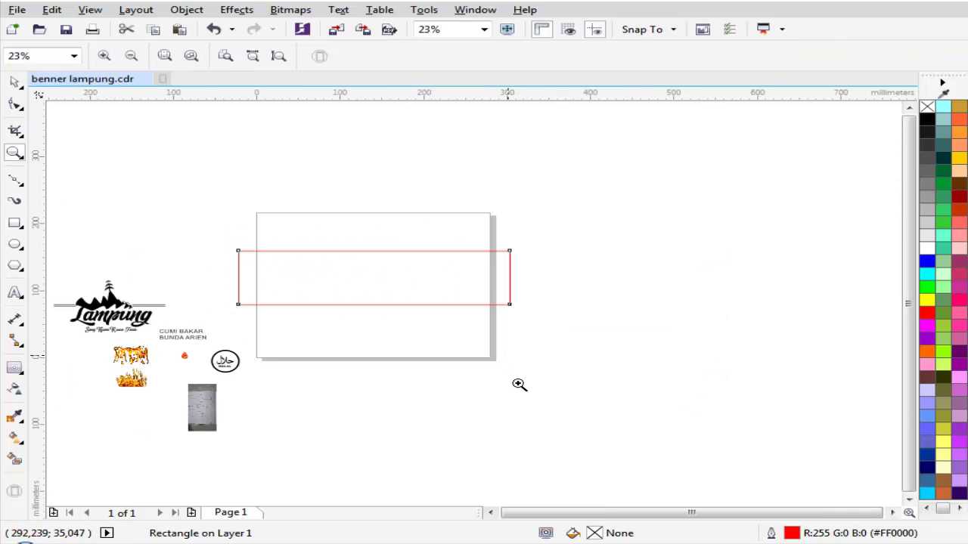
pyautogui.press('space')
pyautogui.scroll(1, 253, 257)
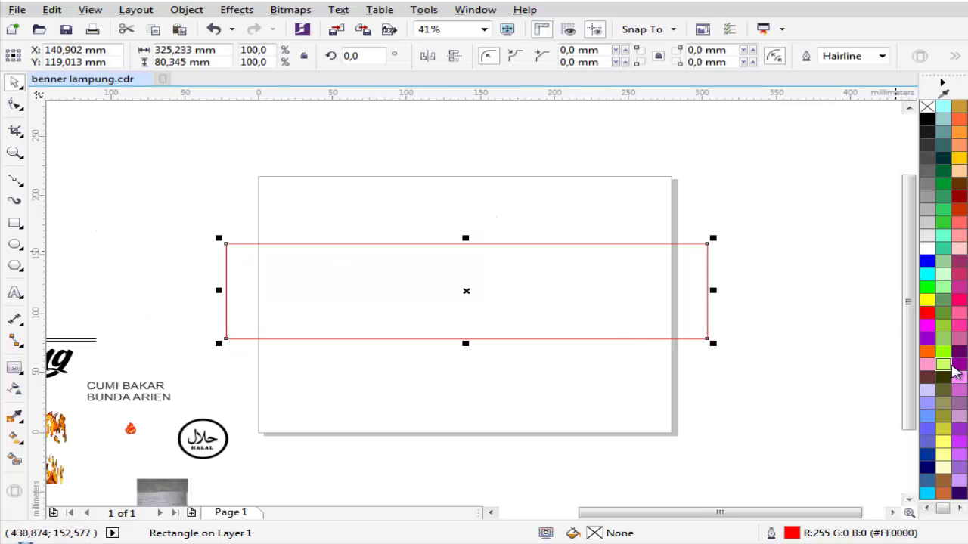
pyautogui.scroll(-2, 729, 285)
pyautogui.press('z')
pyautogui.moveTo(385, 240); pyautogui.dragTo(791, 323)
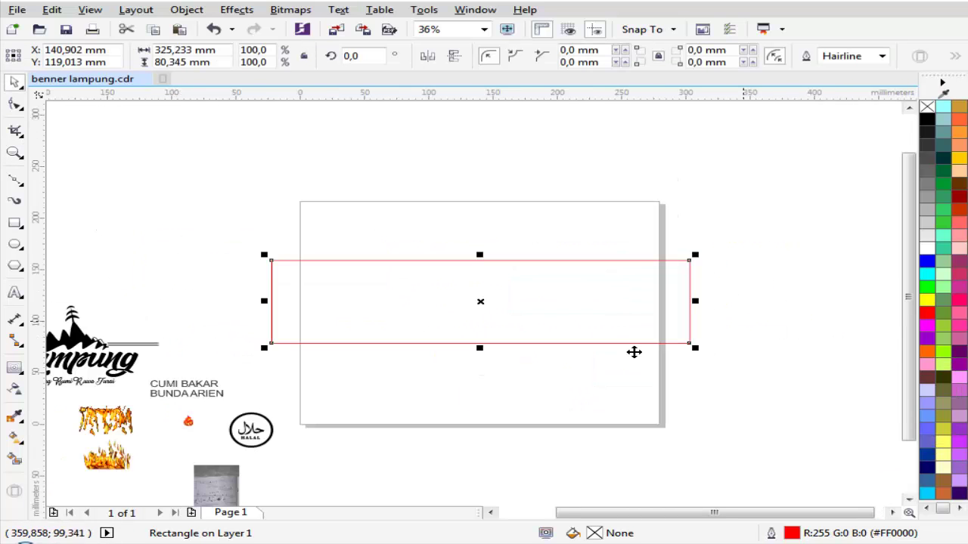
pyautogui.press('space')
pyautogui.scroll(-2, 430, 279)
pyautogui.moveTo(280, 249); pyautogui.dragTo(405, 391)
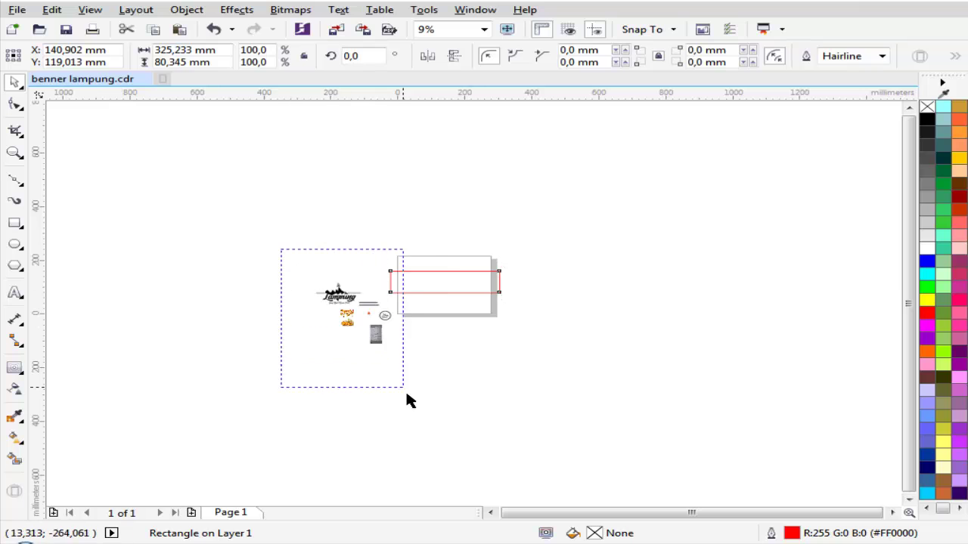
pyautogui.scroll(1, 405, 314)
pyautogui.click(484, 244)
pyautogui.scroll(1, 477, 219)
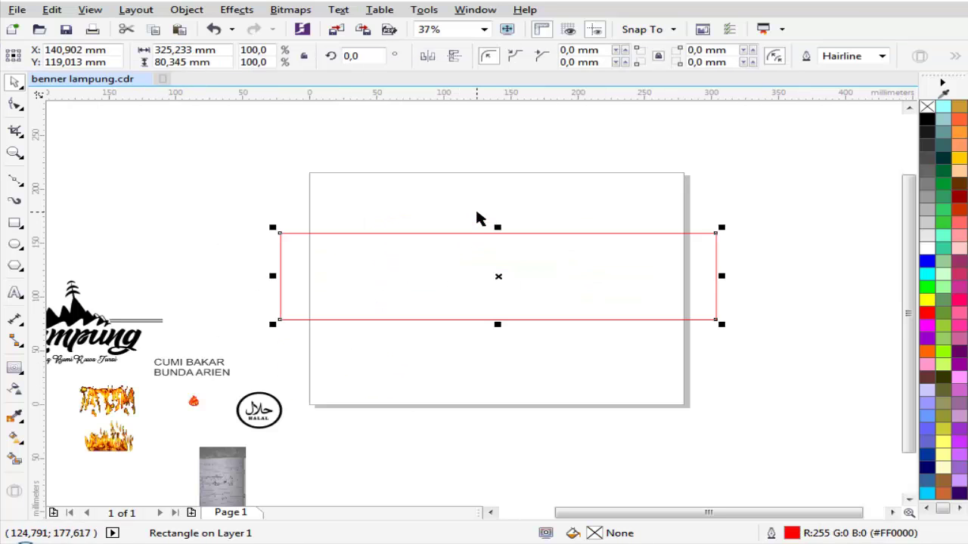
# Step: Set the page size to A4 in landscape orientation
pyautogui.click(465, 194)
pyautogui.click(106, 57)
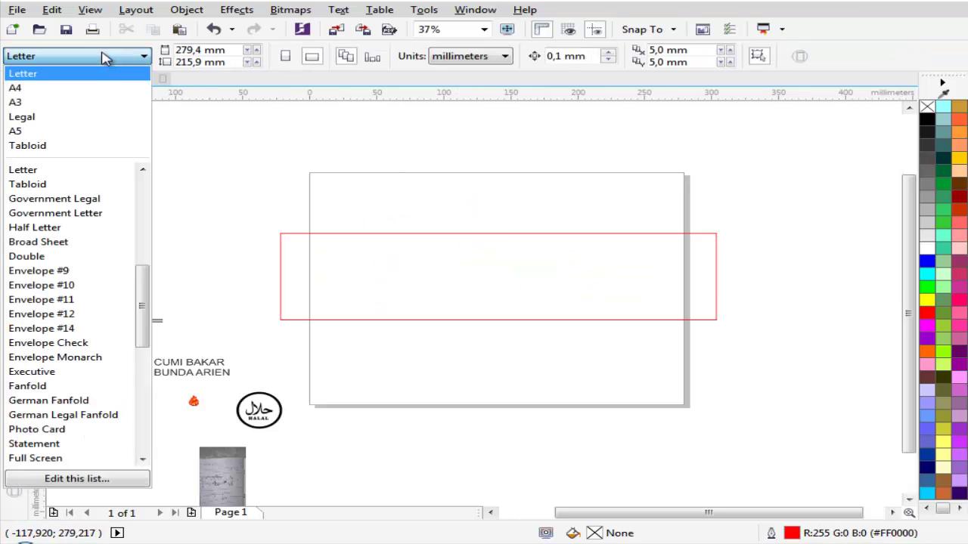
pyautogui.click(84, 90)
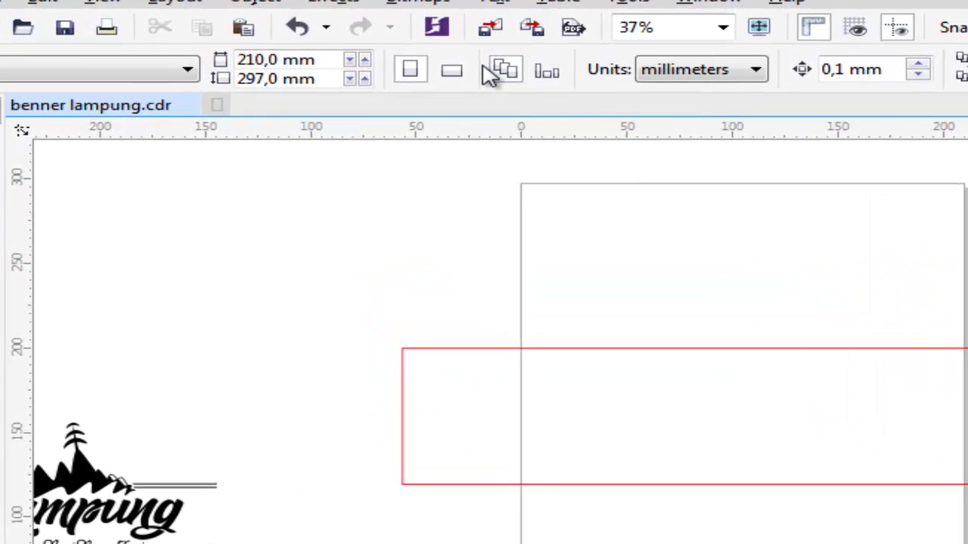
pyautogui.click(456, 73)
# Step: Zoom in on the page and select the red rectangle
pyautogui.press('z')
pyautogui.moveTo(232, 308); pyautogui.dragTo(757, 396)
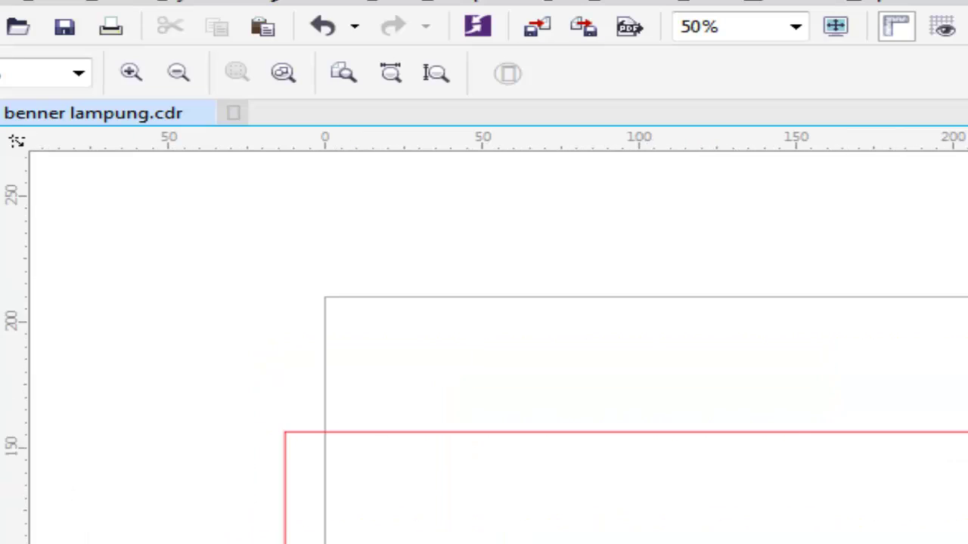
pyautogui.click(281, 423)
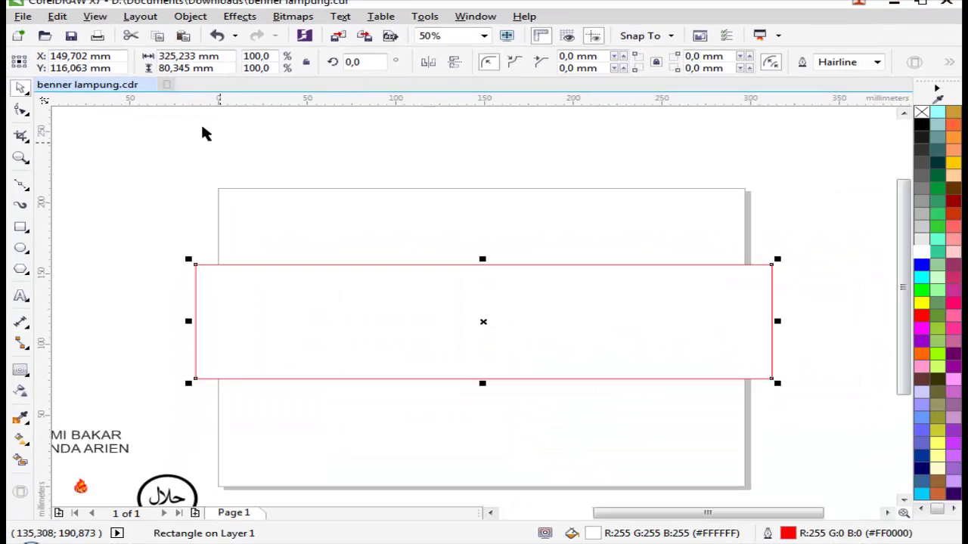
# Step: Give the rectangle a 1000 mm height, then zoom to view it
pyautogui.click(225, 60)
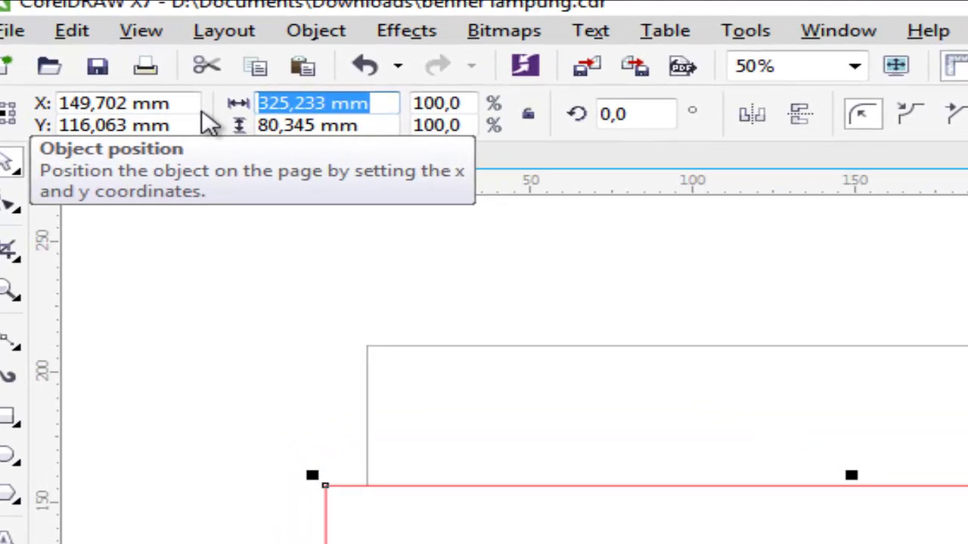
pyautogui.write('1300')
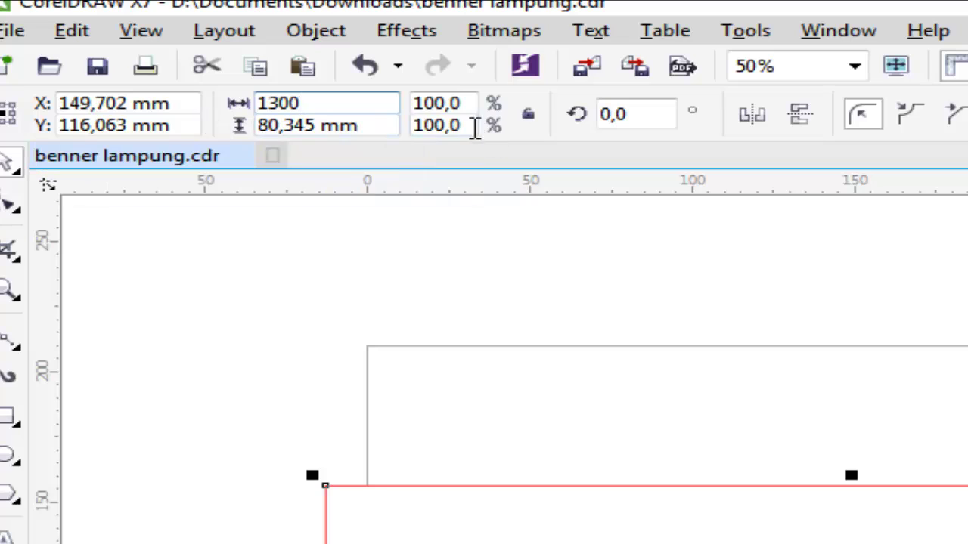
pyautogui.moveTo(372, 127); pyautogui.dragTo(257, 127)
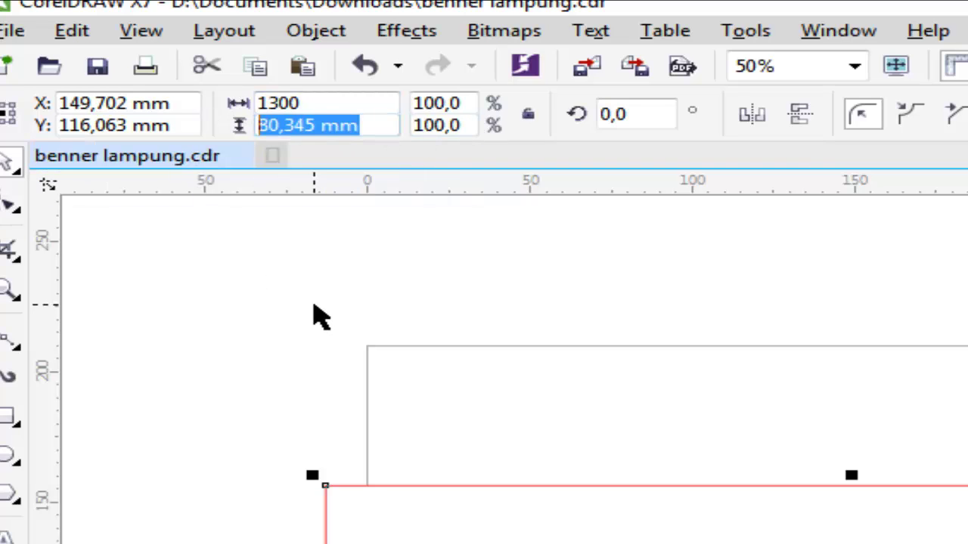
pyautogui.write('1000')
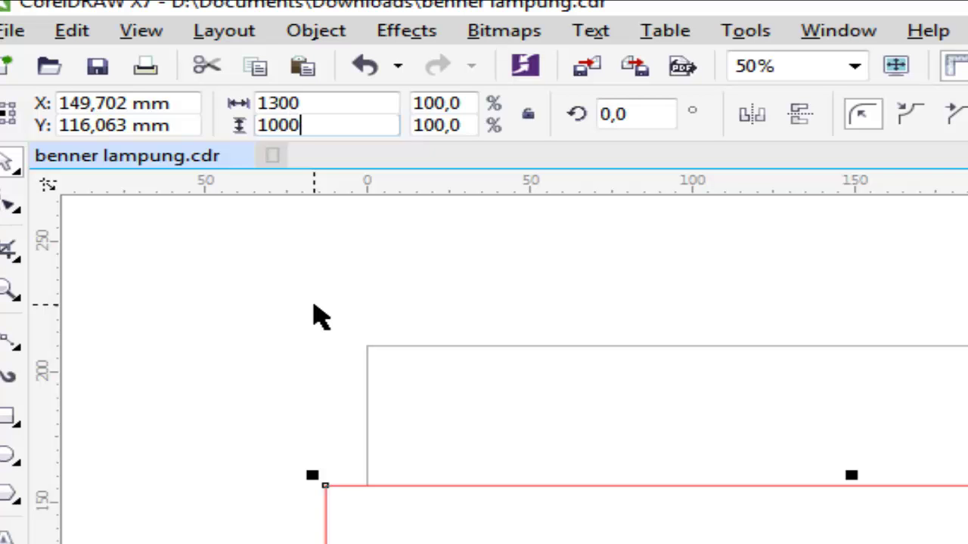
pyautogui.press('Return')
pyautogui.press('F4')
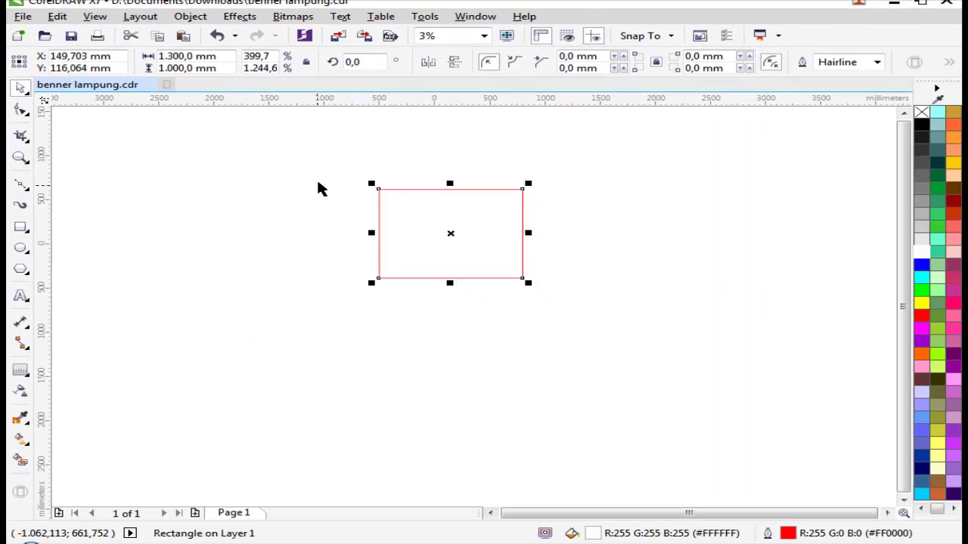
pyautogui.press('z')
pyautogui.scroll(1, 447, 219)
pyautogui.press('space')
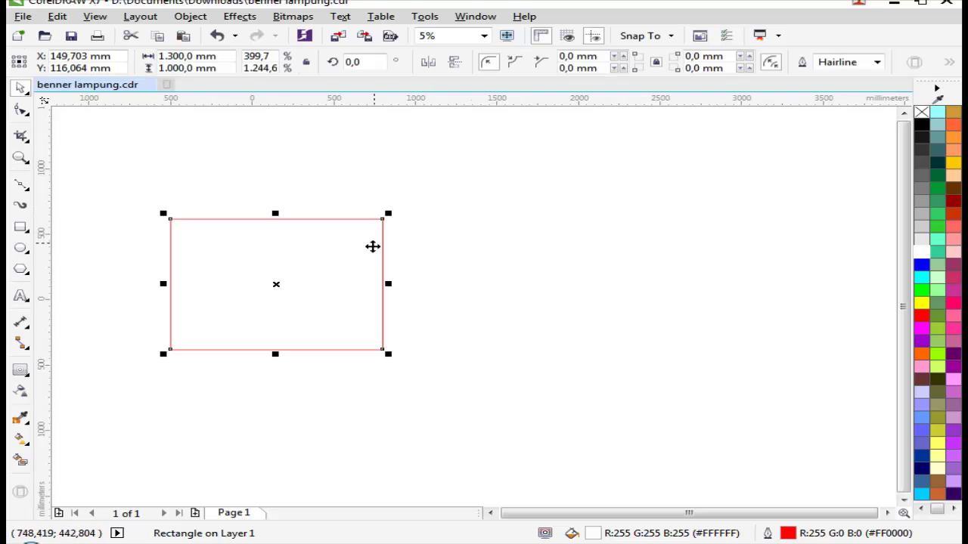
pyautogui.press('space')
pyautogui.click(280, 251)
pyautogui.press('space')
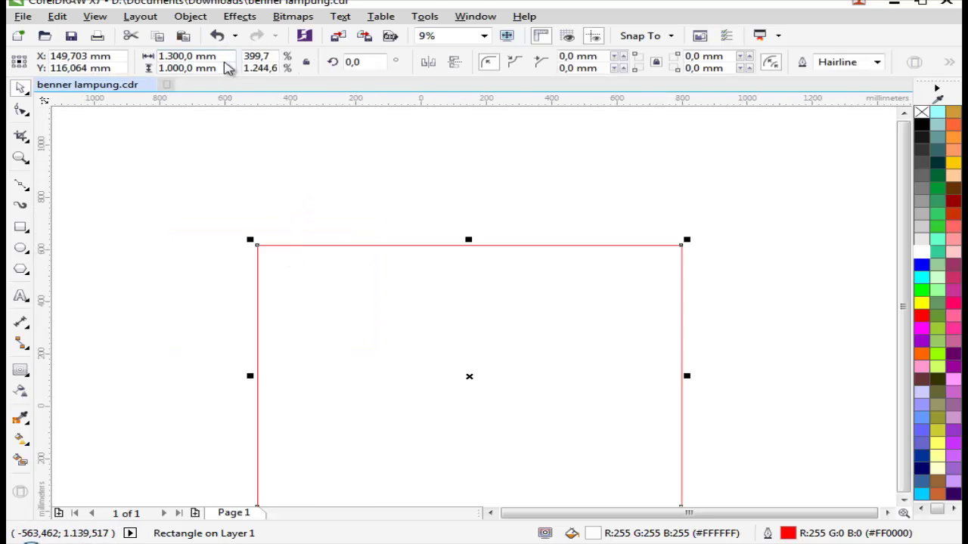
# Step: Set the rectangle's width to 1300 mm, undoing an accidental move
pyautogui.moveTo(169, 55); pyautogui.dragTo(129, 56)
pyautogui.write('13')
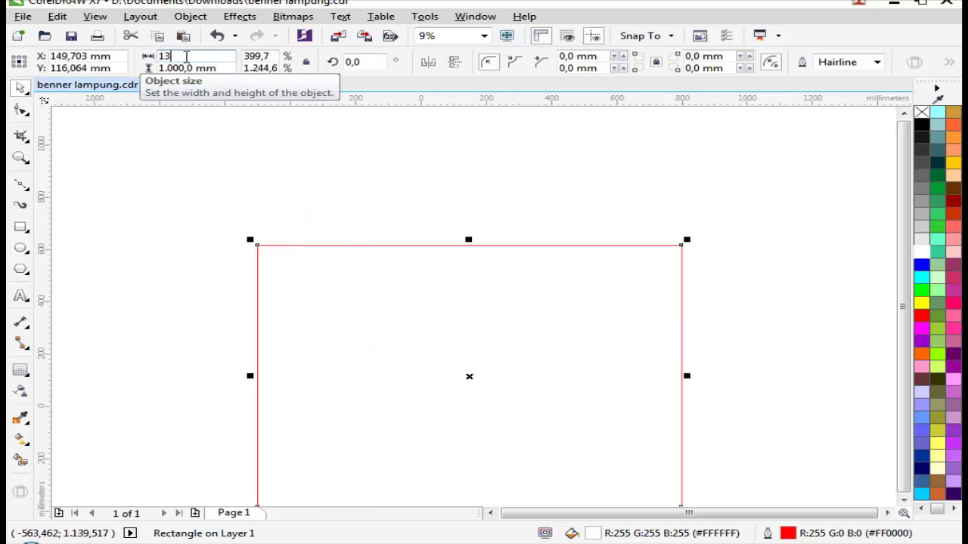
pyautogui.write('0')
pyautogui.press('Return')
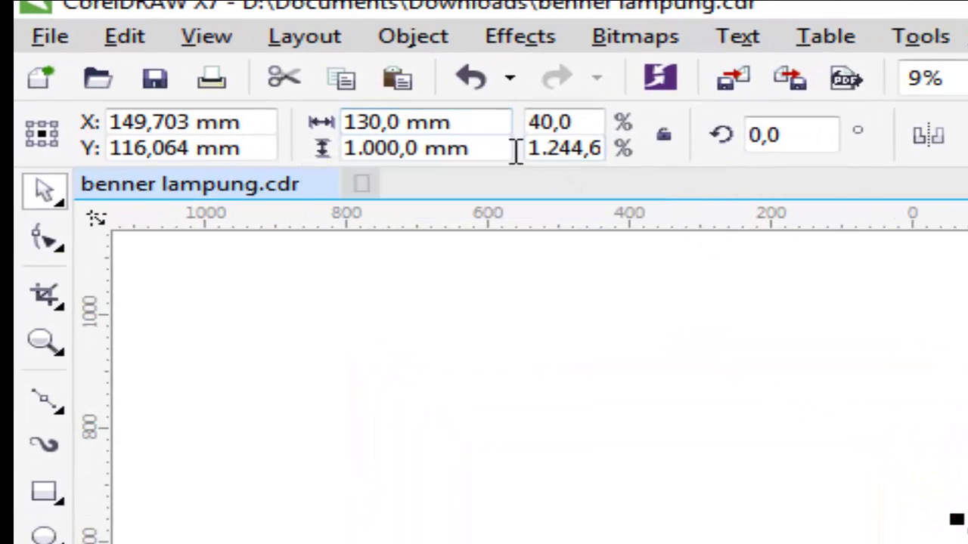
pyautogui.moveTo(484, 123); pyautogui.dragTo(325, 127)
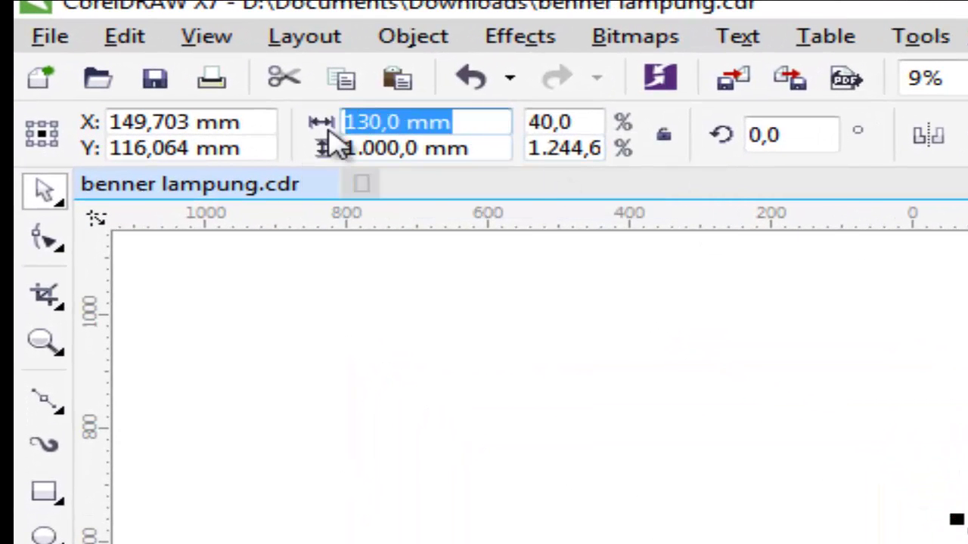
pyautogui.write('1.')
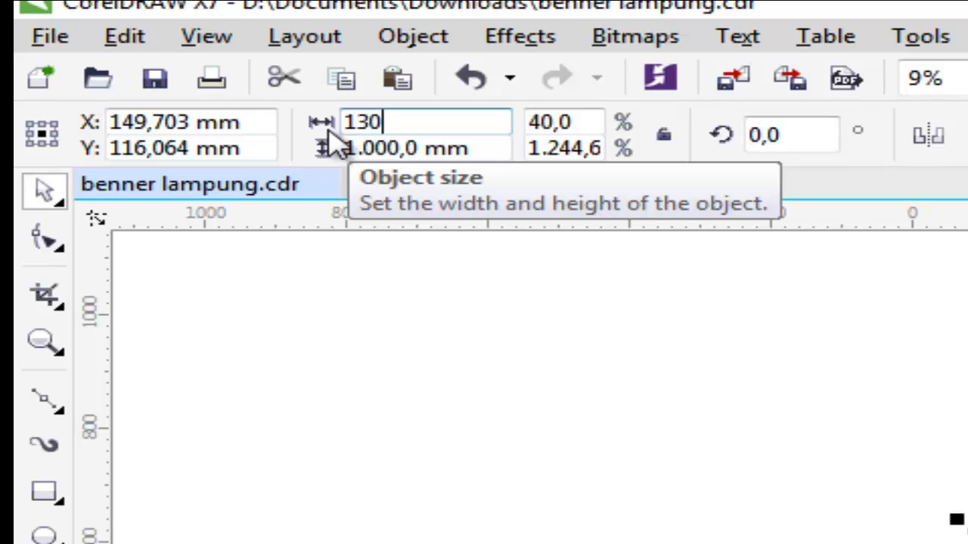
pyautogui.write('300')
pyautogui.press('Return')
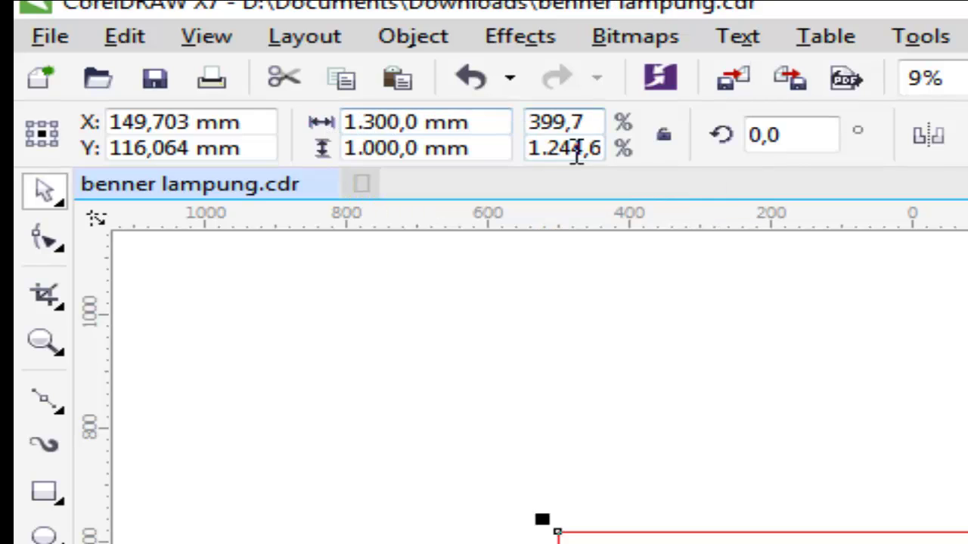
pyautogui.click(701, 431)
pyautogui.scroll(-2, 701, 431)
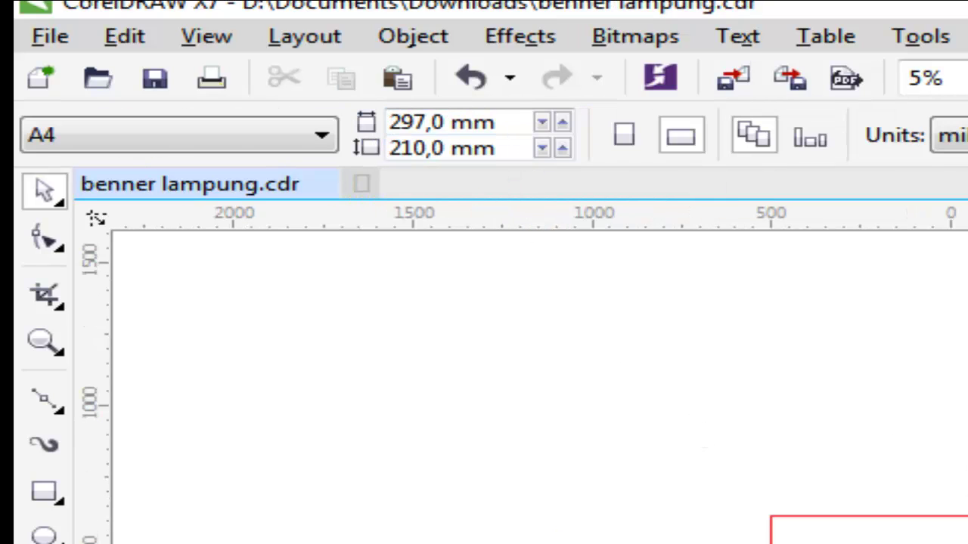
pyautogui.scroll(2, 701, 431)
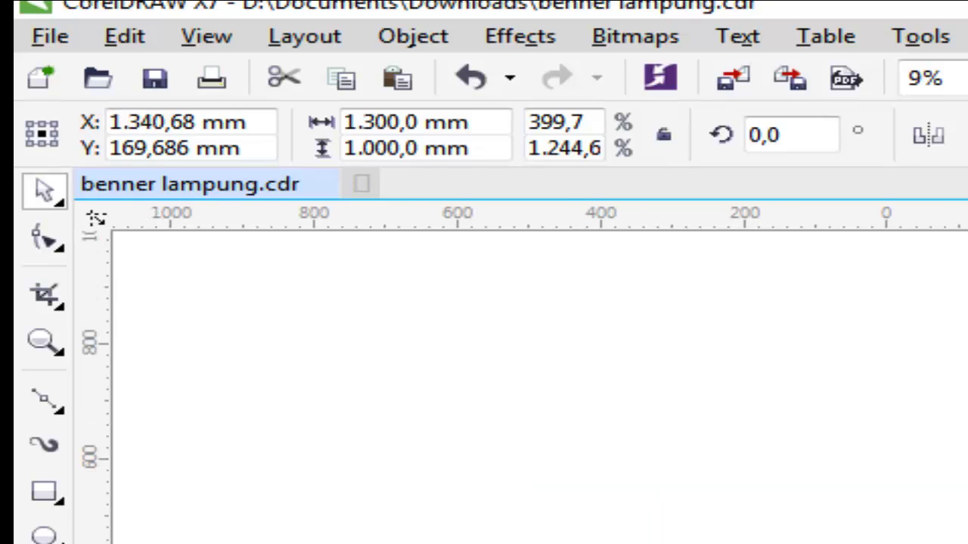
pyautogui.hotkey('ctrl', 'z')
# Step: Set the rectangle's height to 1000 mm
pyautogui.click(508, 149)
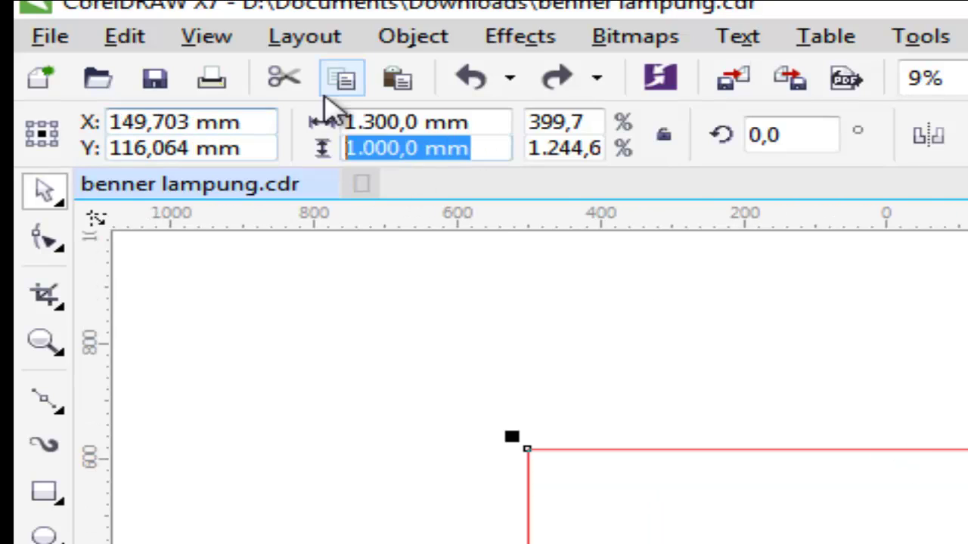
pyautogui.write('100')
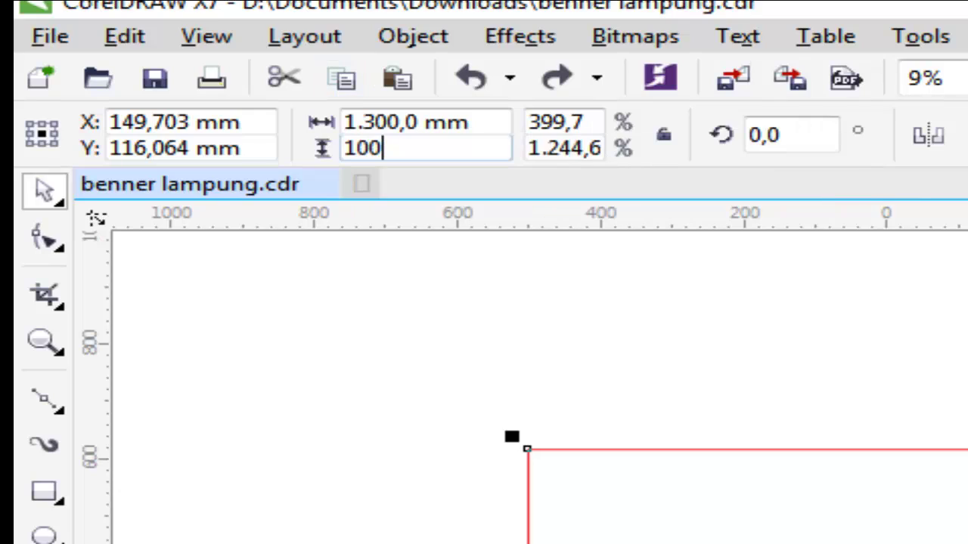
pyautogui.press('Return')
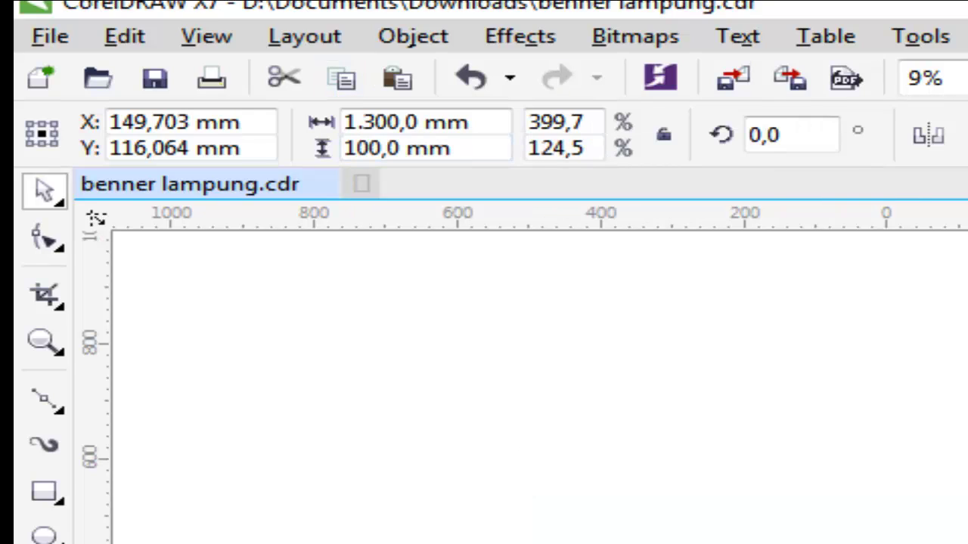
pyautogui.scroll(2, 529, 378)
pyautogui.click(409, 148)
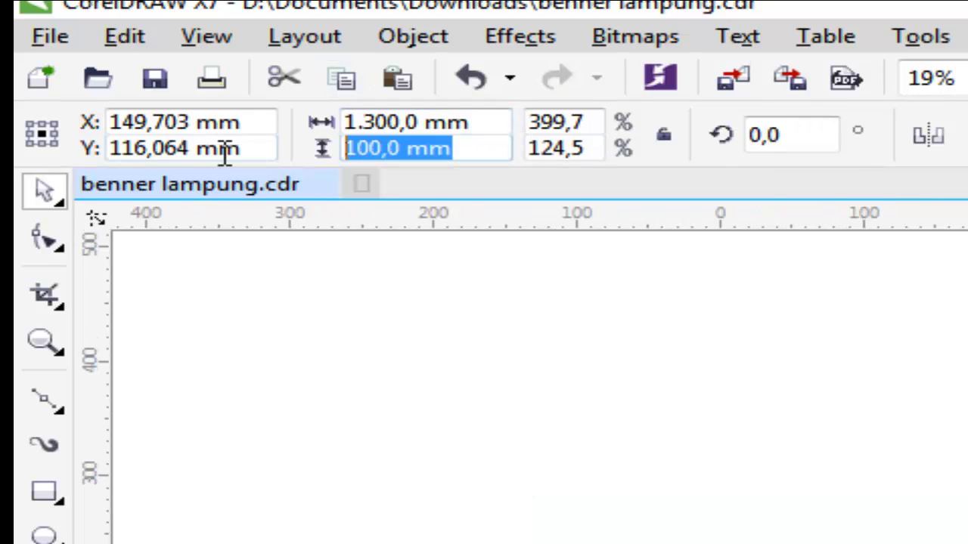
pyautogui.write('1.00')
pyautogui.write('00')
pyautogui.press('Return')
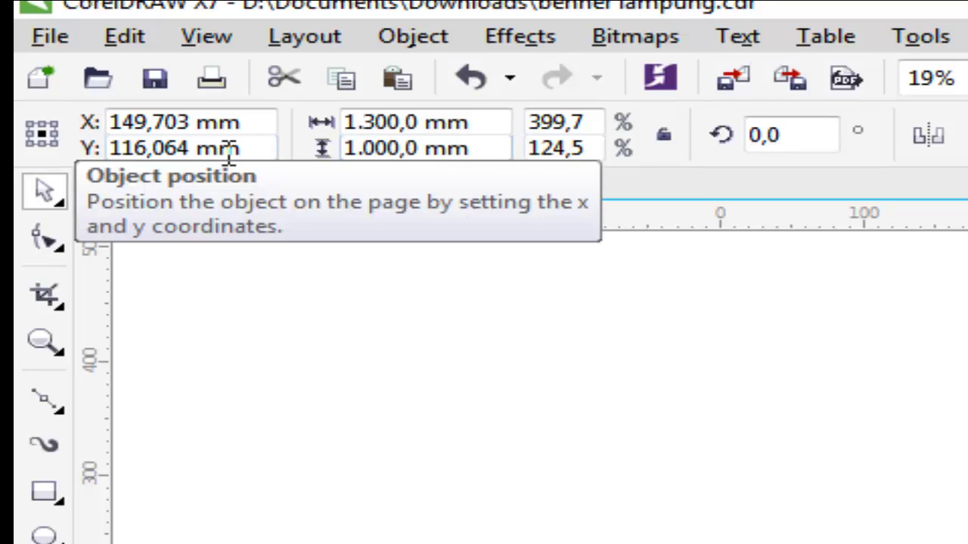
pyautogui.scroll(-3, 530, 378)
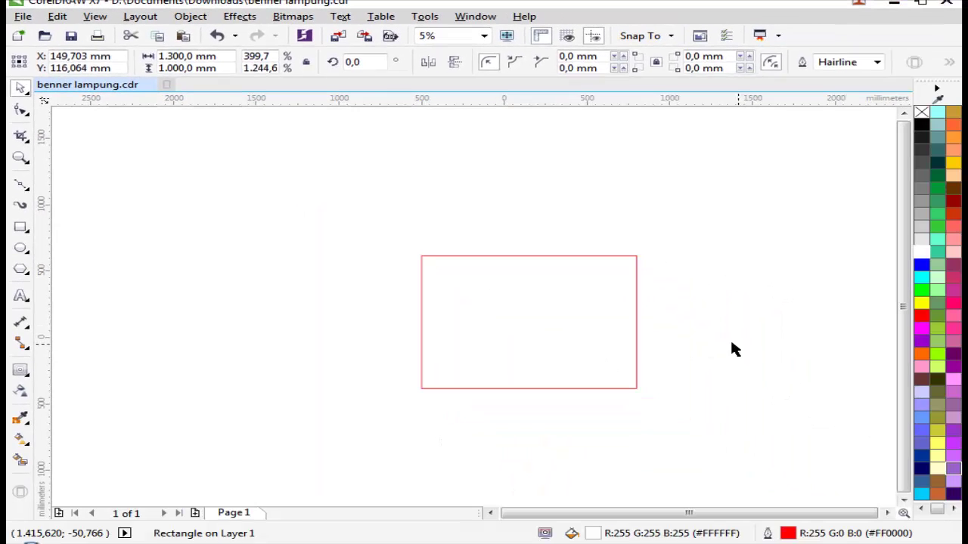
pyautogui.hotkey('ctrl', 'z')
# Step: Select the six artwork pieces, move them, and undo the move
pyautogui.moveTo(175, 160); pyautogui.dragTo(592, 459)
pyautogui.moveTo(482, 339); pyautogui.dragTo(374, 330)
pyautogui.hotkey('ctrl', 'z')
# Step: Drag the rectangle up off the other objects
pyautogui.rightClick(568, 331)
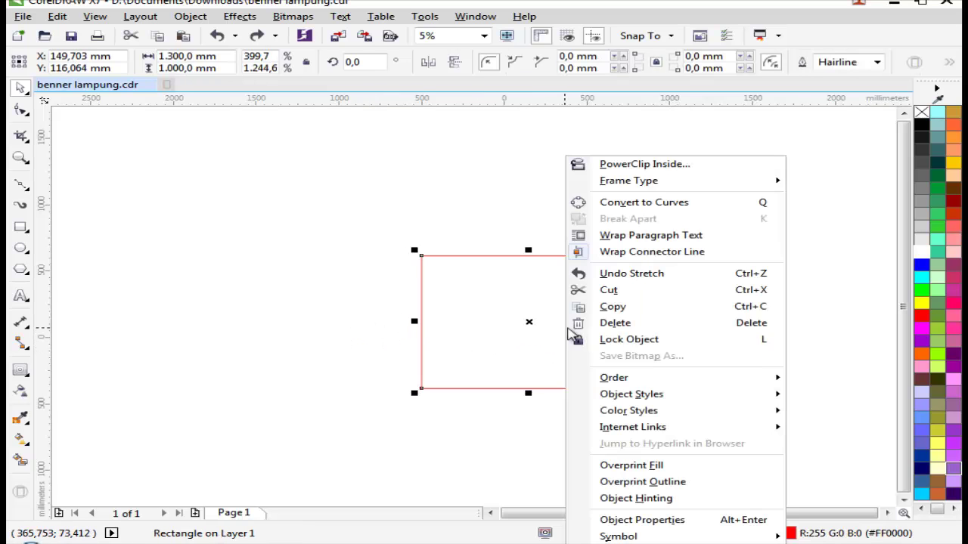
pyautogui.click(533, 348)
pyautogui.moveTo(534, 347); pyautogui.dragTo(654, 316)
pyautogui.scroll(2, 655, 315)
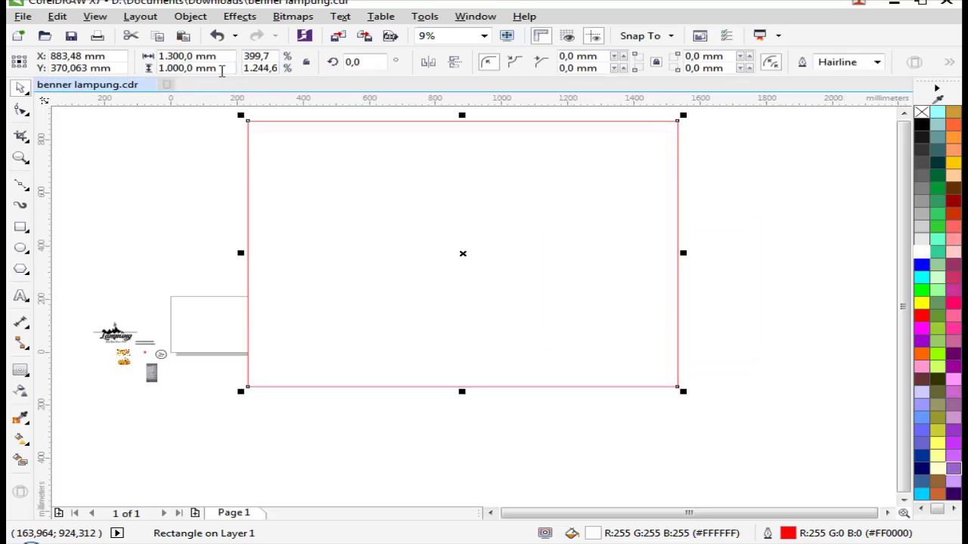
# Step: Set the rectangle height to 500 mm, then back to 1000 mm
pyautogui.moveTo(222, 70); pyautogui.dragTo(181, 80)
pyautogui.write('5')
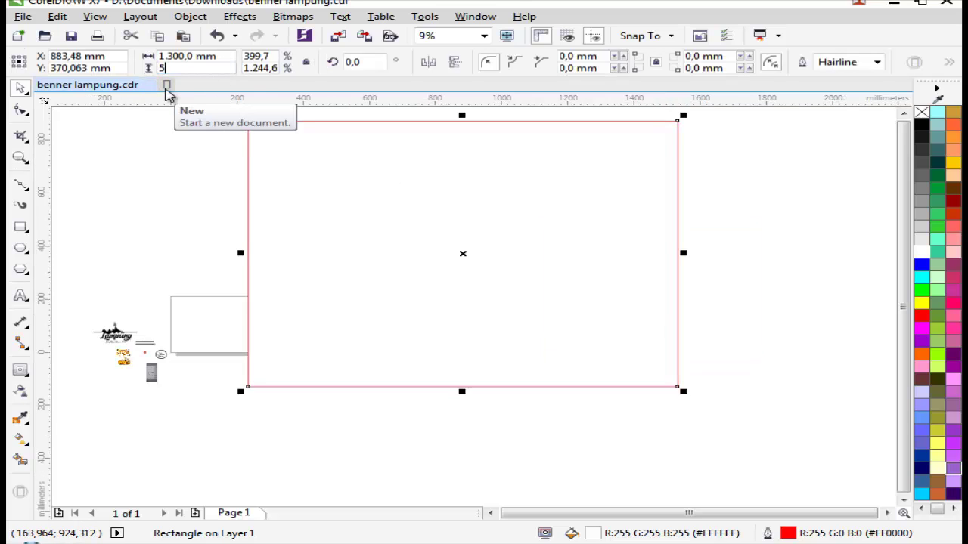
pyautogui.write('00')
pyautogui.press('Return')
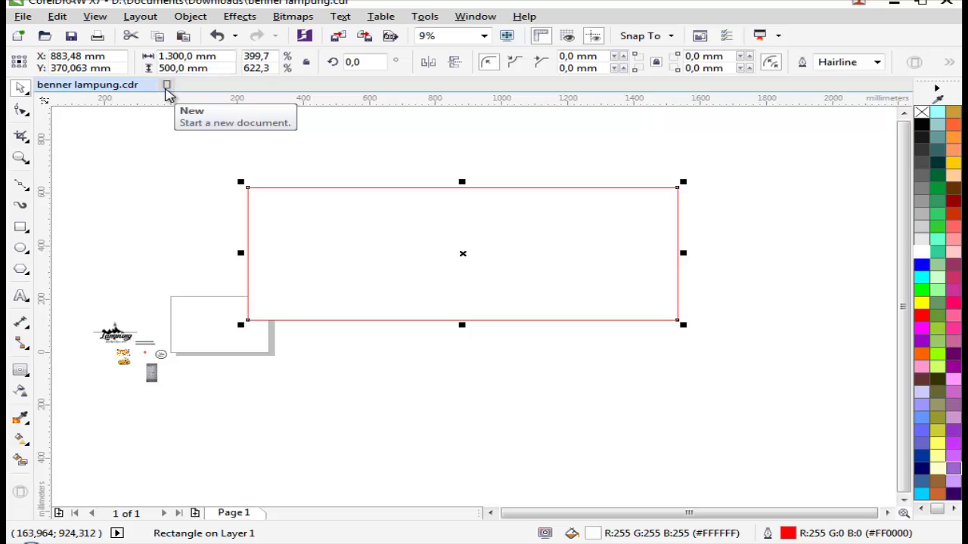
pyautogui.moveTo(213, 71); pyautogui.dragTo(143, 68)
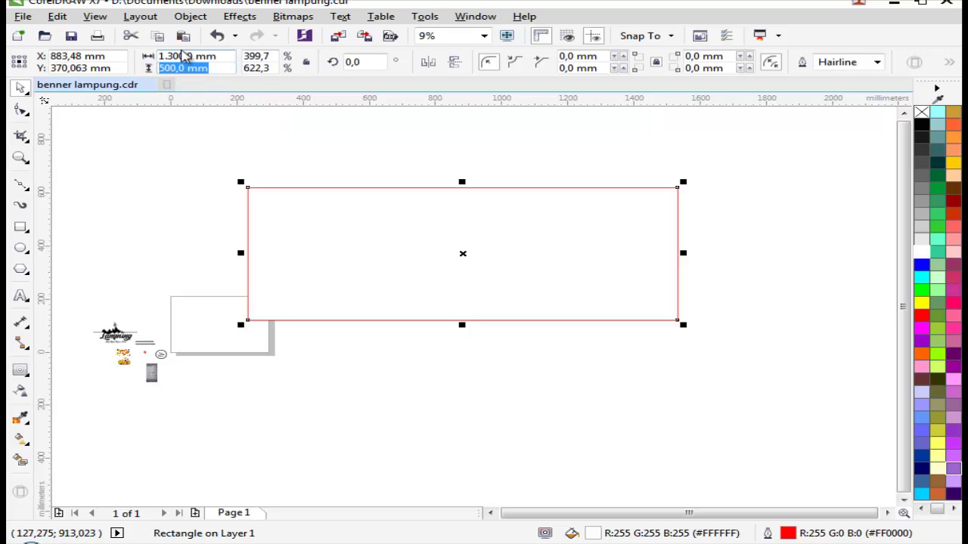
pyautogui.write('1.')
pyautogui.write('00')
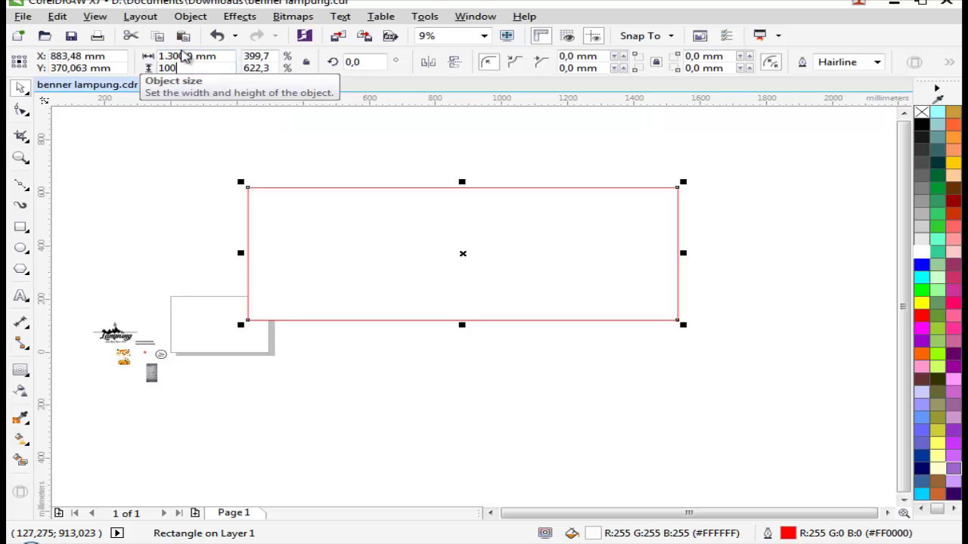
pyautogui.write('0')
pyautogui.press('Return')
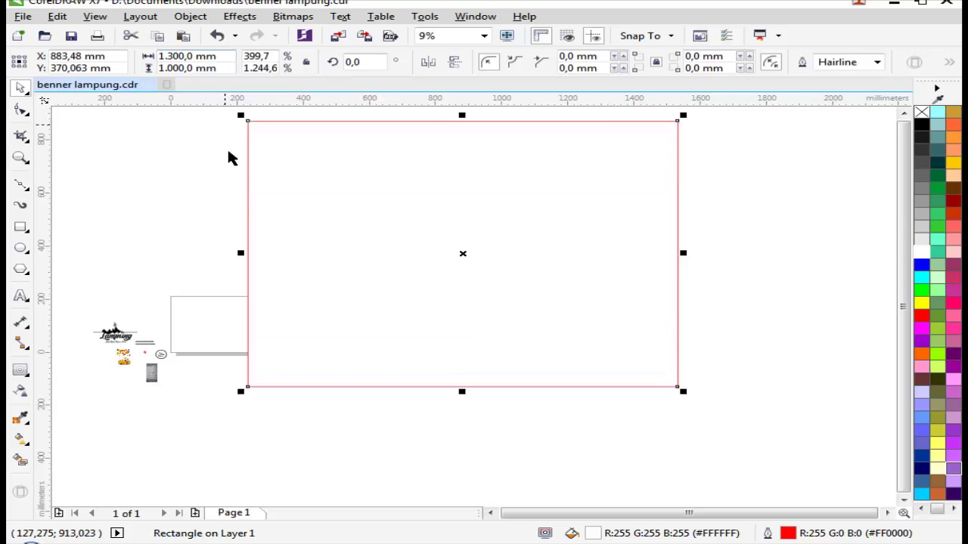
# Step: Move the large red-outlined rectangle just right of the A4 page
pyautogui.scroll(-2, 314, 262)
pyautogui.click(241, 242)
pyautogui.scroll(2, 257, 273)
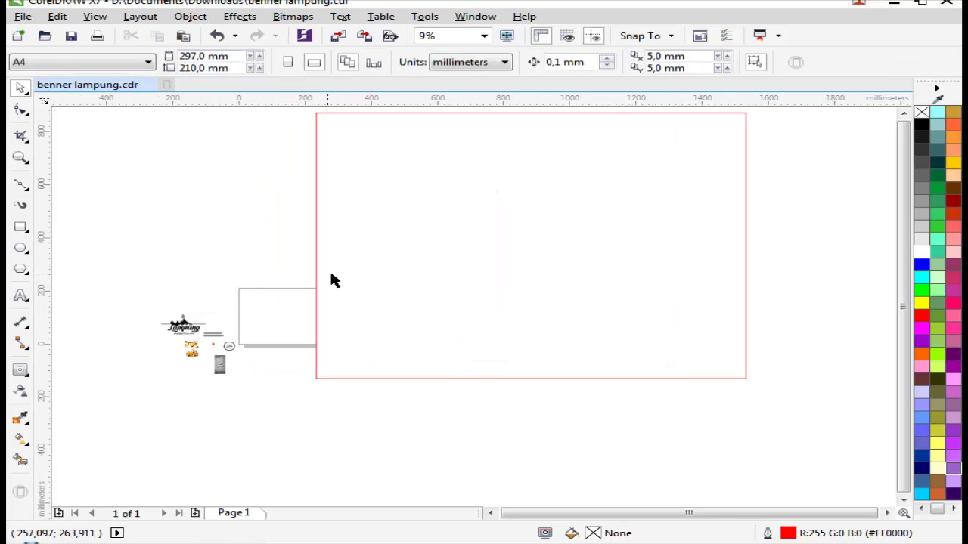
pyautogui.click(458, 302)
pyautogui.moveTo(459, 303); pyautogui.dragTo(490, 305)
# Step: Dismiss the rectangle's context menus and reselect the large rectangle
pyautogui.rightClick(503, 290)
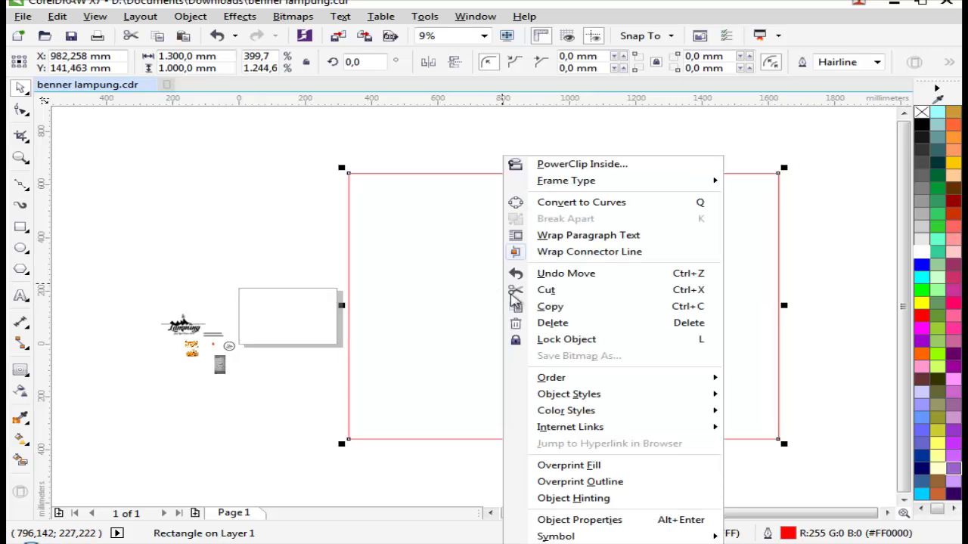
pyautogui.click(499, 322)
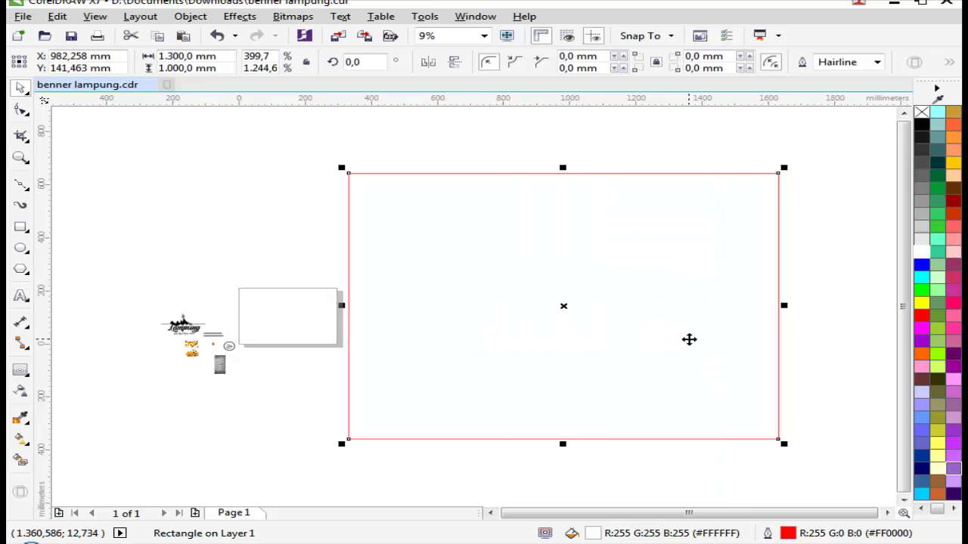
pyautogui.rightClick(673, 316)
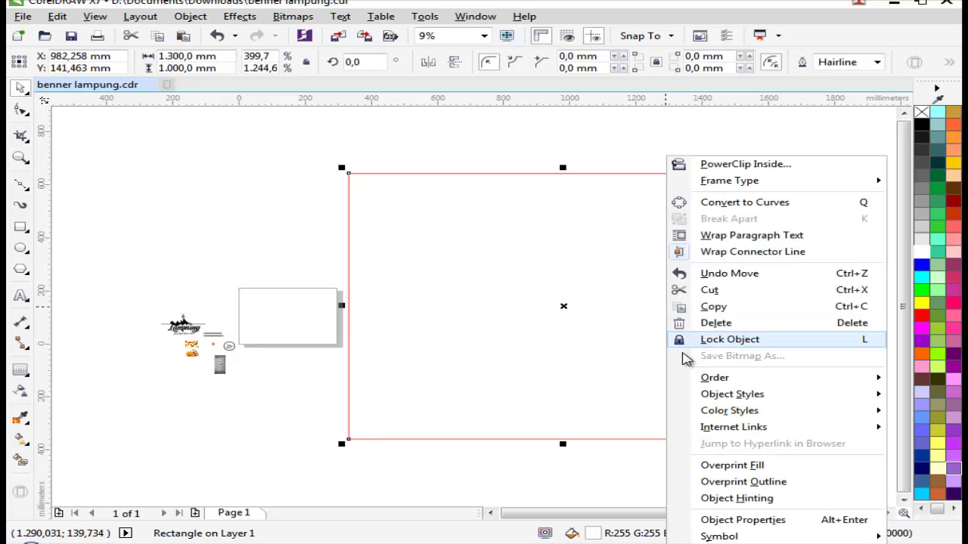
pyautogui.click(551, 363)
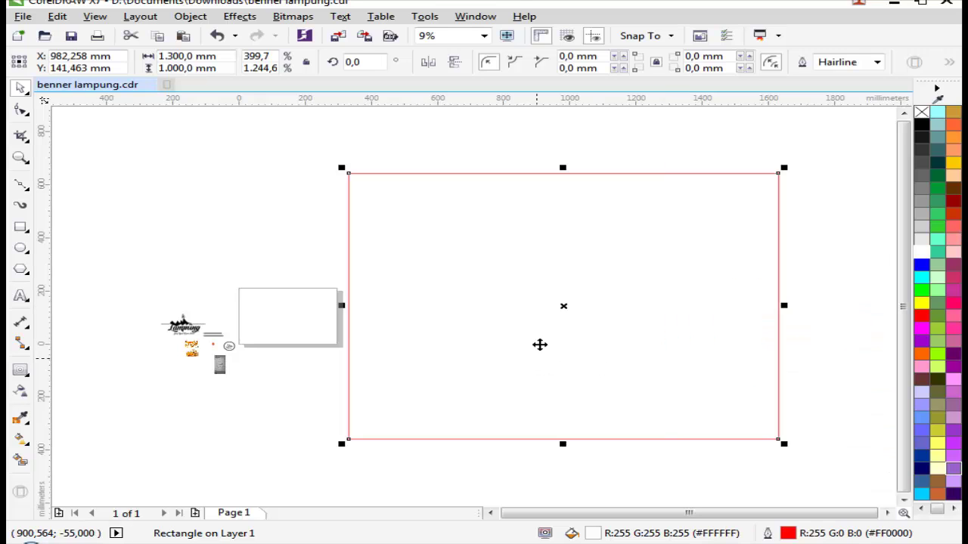
pyautogui.scroll(-1, 540, 343)
pyautogui.click(534, 398)
pyautogui.scroll(1, 567, 330)
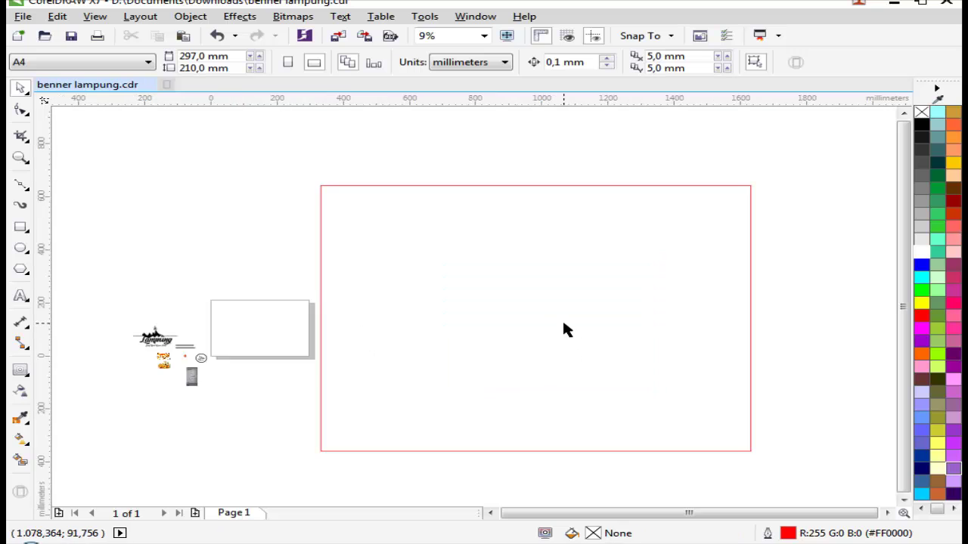
pyautogui.click(521, 328)
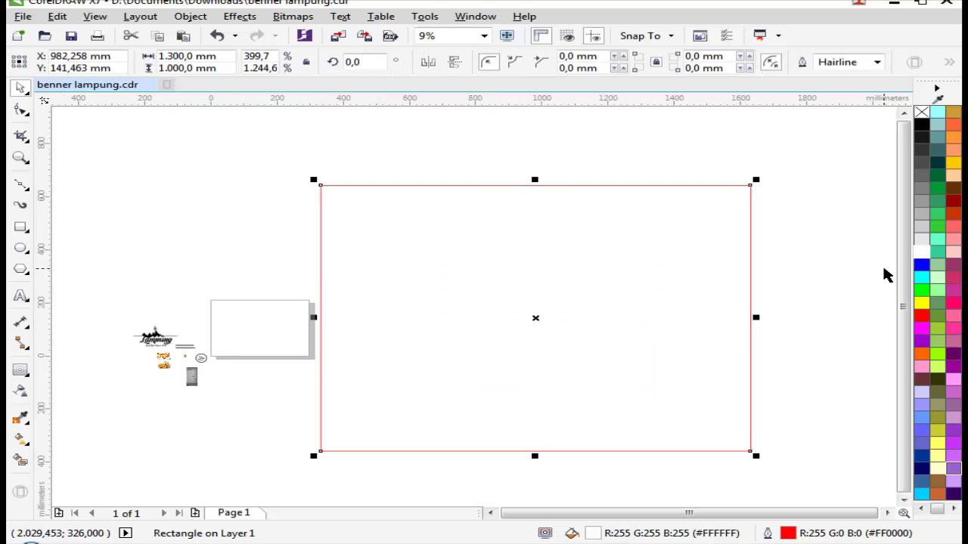
# Step: Fill the banner rectangle black and remove its outline
pyautogui.click(921, 125)
pyautogui.rightClick(921, 114)
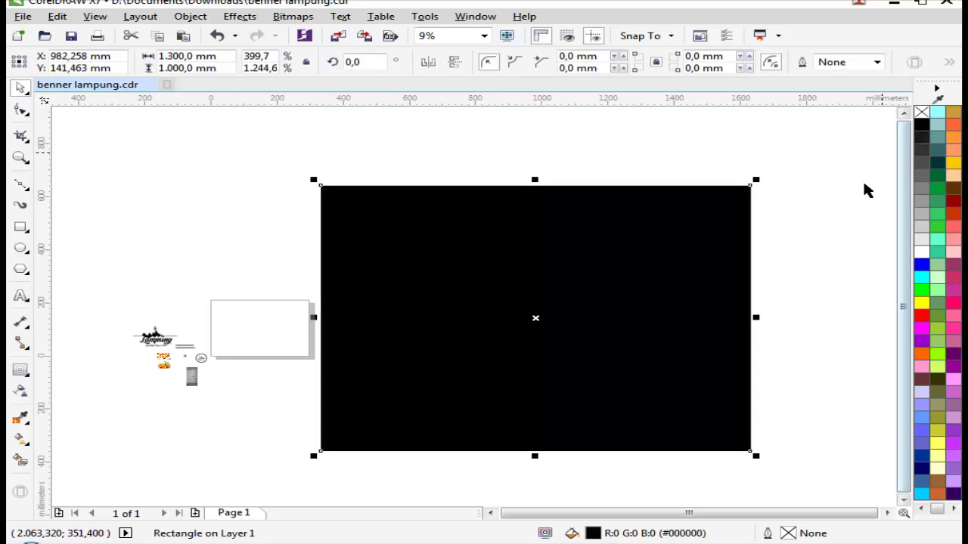
pyautogui.click(795, 294)
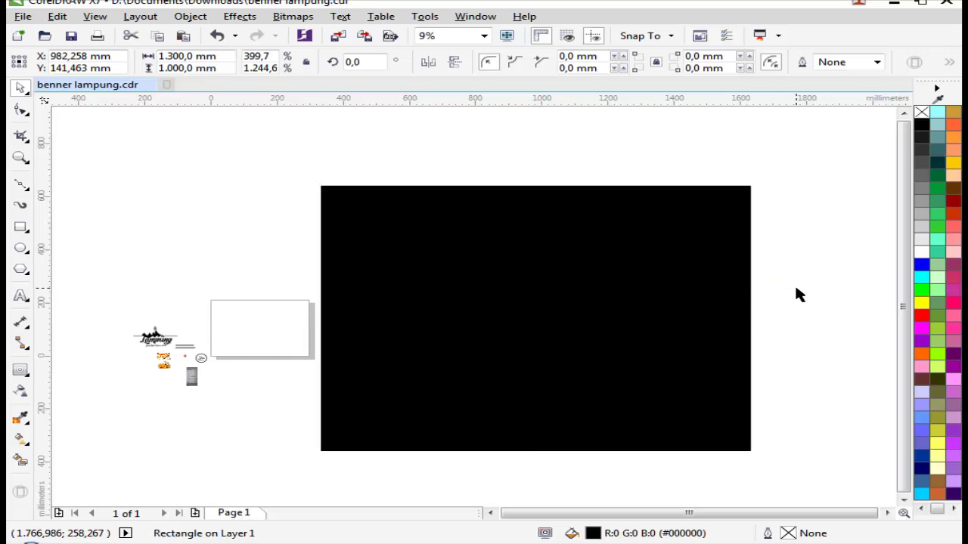
# Step: Delete the small page-sized rectangle
pyautogui.scroll(-2, 602, 268)
pyautogui.press('z')
pyautogui.scroll(1, 777, 337)
pyautogui.press('space')
pyautogui.click(542, 337)
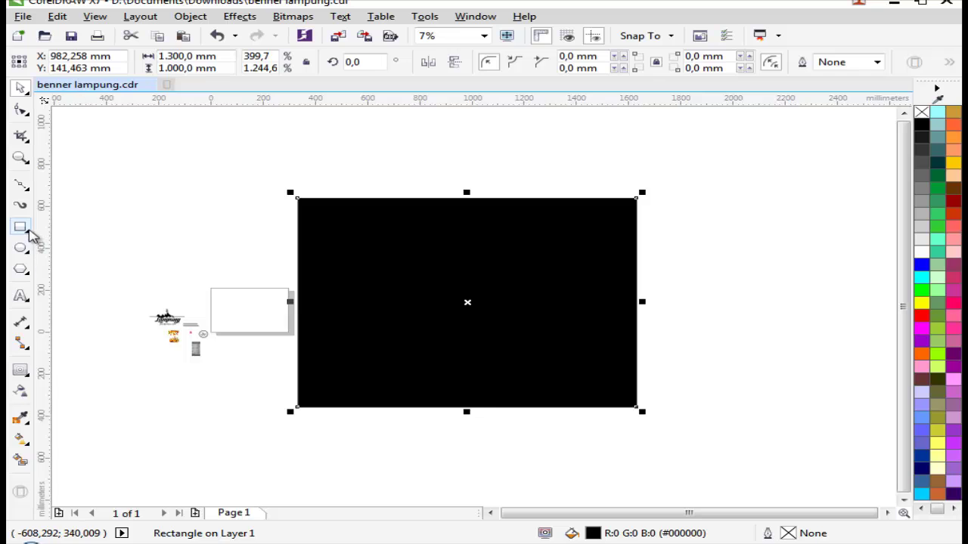
pyautogui.press('Tab')
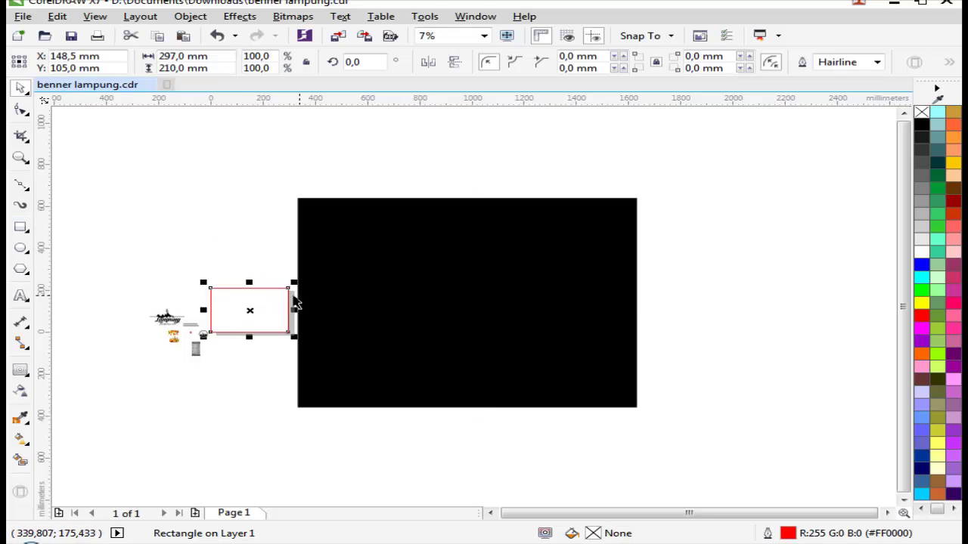
pyautogui.press('space')
pyautogui.rightClick(251, 296)
pyautogui.click(303, 323)
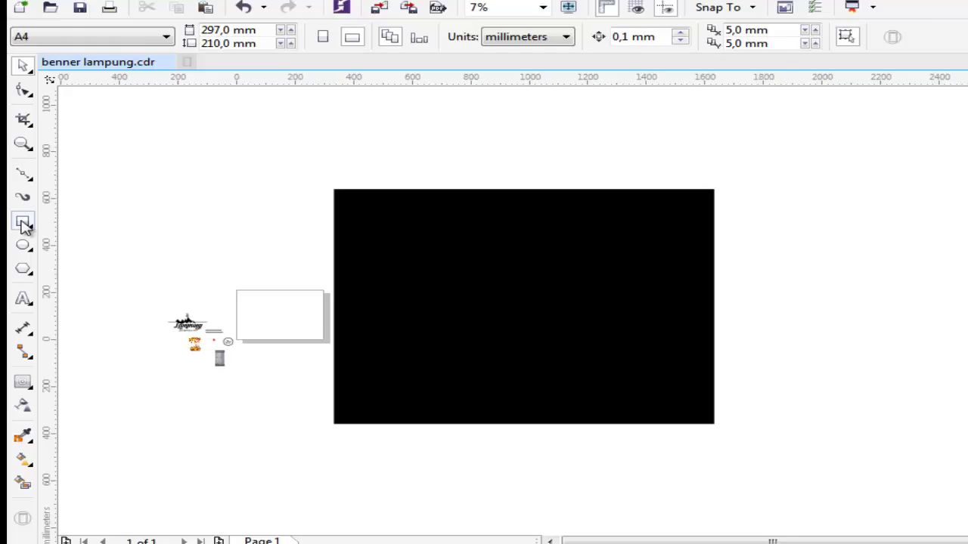
# Step: Move the black rectangle over the page, keeping its black fill
pyautogui.click(21, 228)
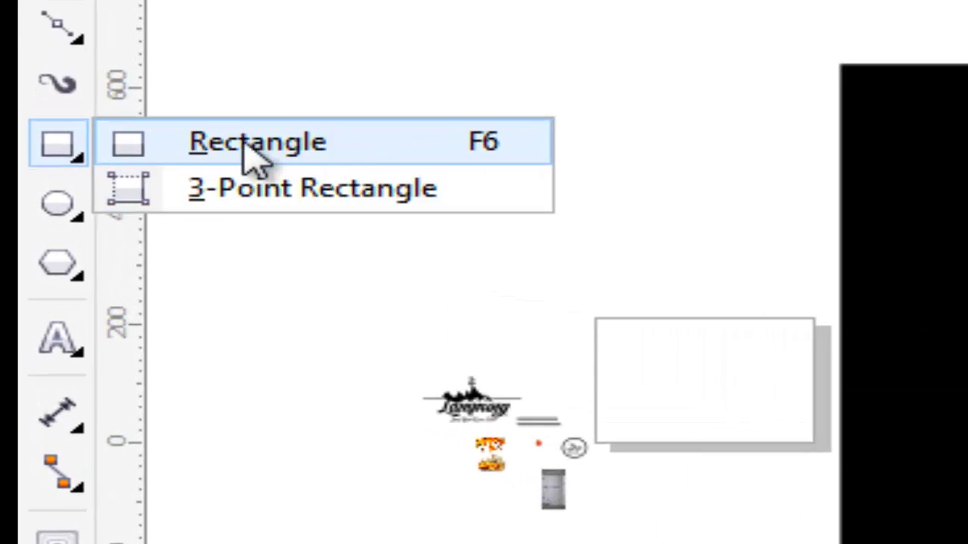
pyautogui.click(268, 155)
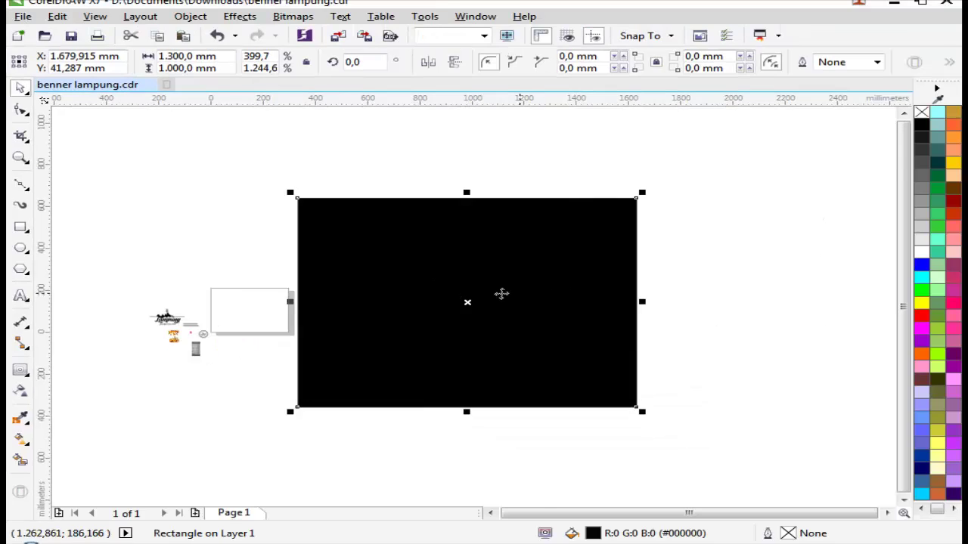
pyautogui.scroll(2, 593, 349)
pyautogui.moveTo(329, 295); pyautogui.dragTo(244, 288)
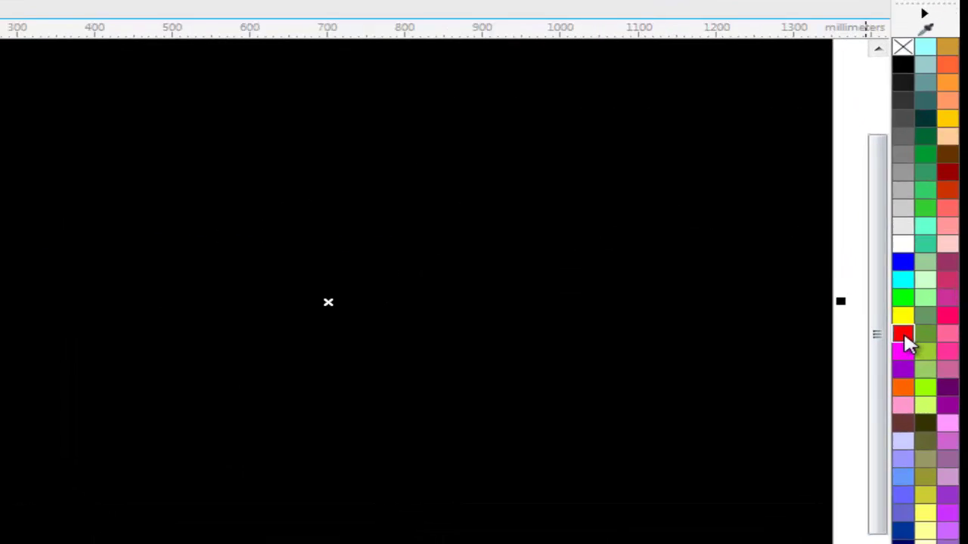
pyautogui.click(921, 315)
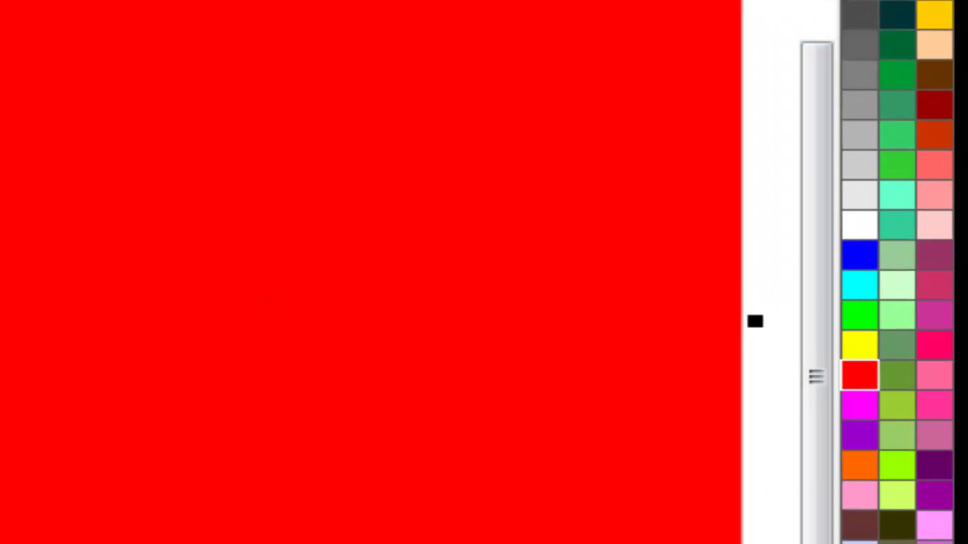
pyautogui.click(871, 3)
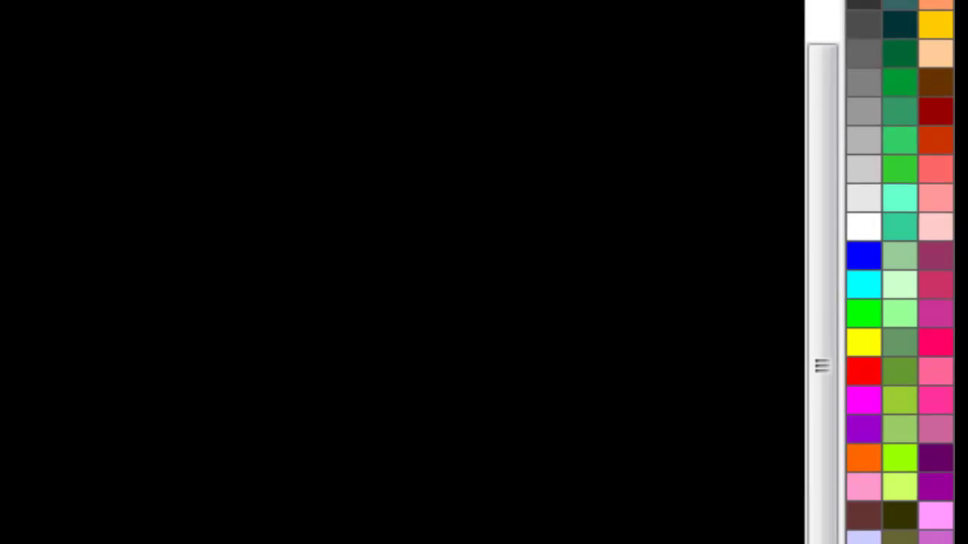
# Step: Lock the black rectangle in place
pyautogui.rightClick(501, 156)
pyautogui.click(563, 340)
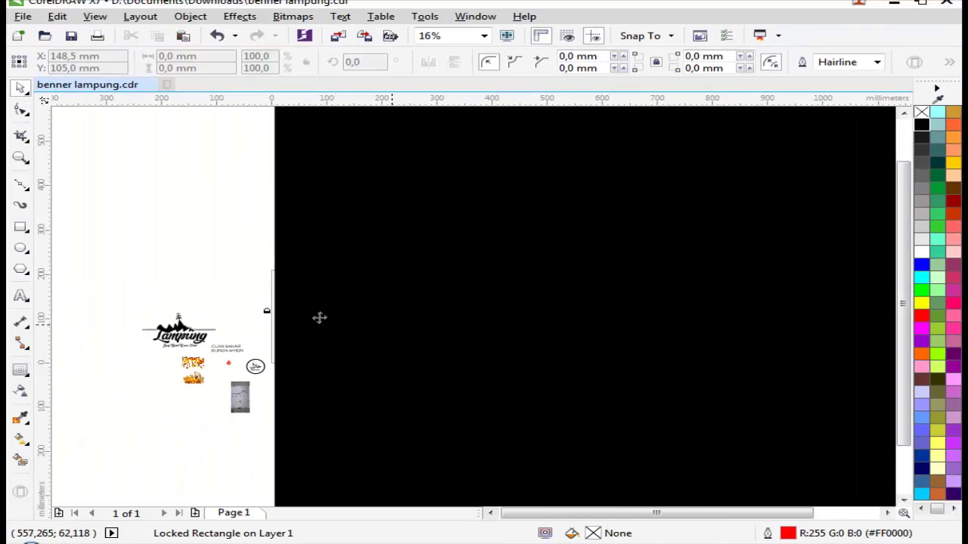
pyautogui.click(269, 270)
pyautogui.scroll(-2, 430, 275)
pyautogui.scroll(-1, 430, 275)
# Step: Unlock the rectangle, undo a trial move, and lock it again
pyautogui.rightClick(469, 249)
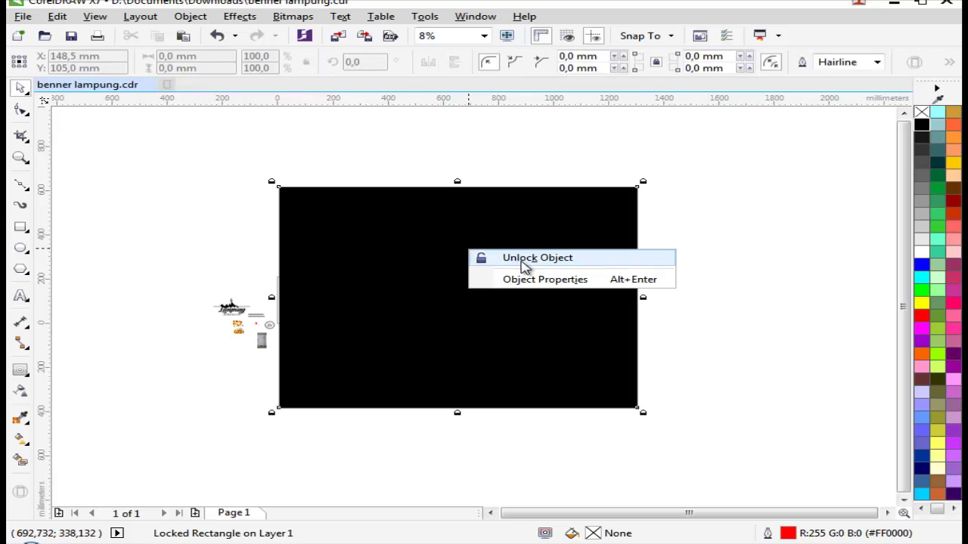
pyautogui.click(528, 260)
pyautogui.moveTo(488, 261); pyautogui.dragTo(602, 276)
pyautogui.hotkey('ctrl', 'z')
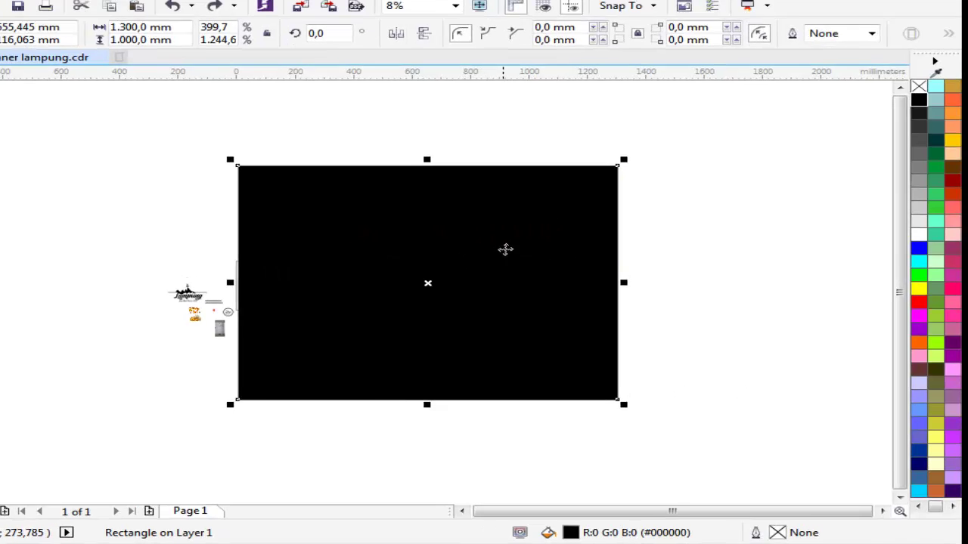
pyautogui.rightClick(533, 279)
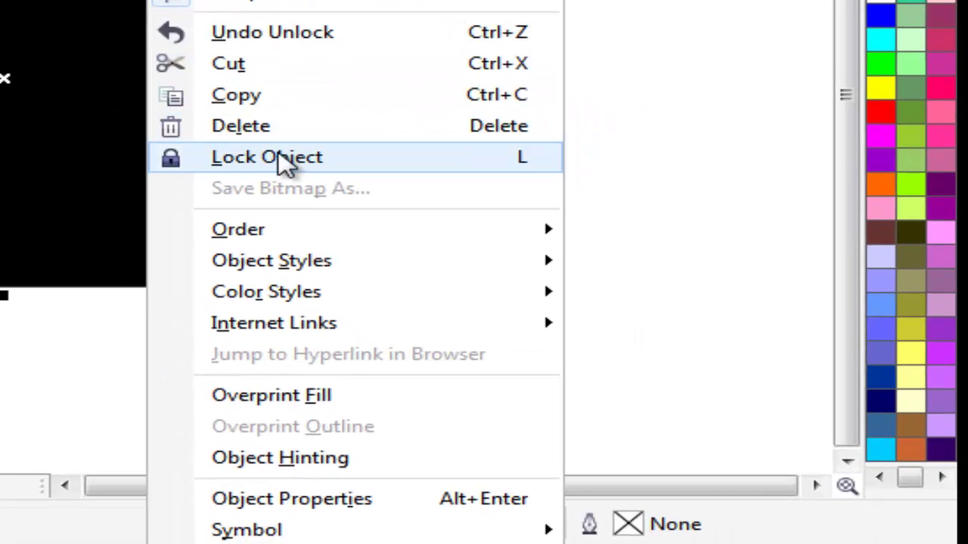
pyautogui.click(284, 160)
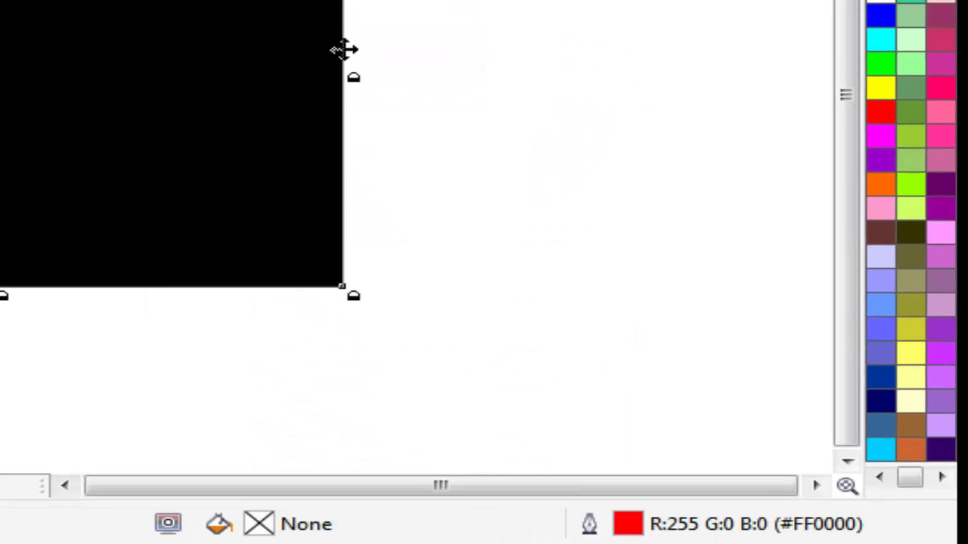
pyautogui.click(365, 8)
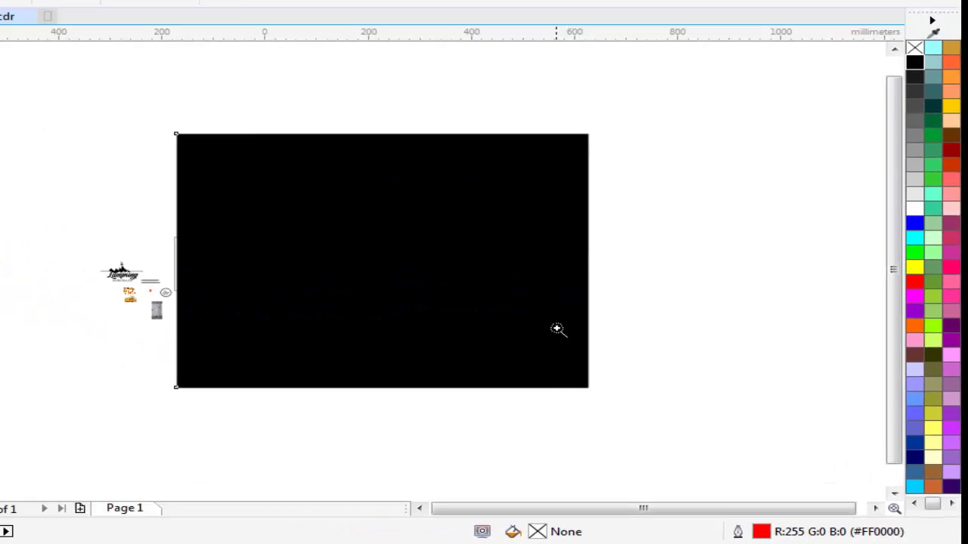
pyautogui.scroll(1, 313, 193)
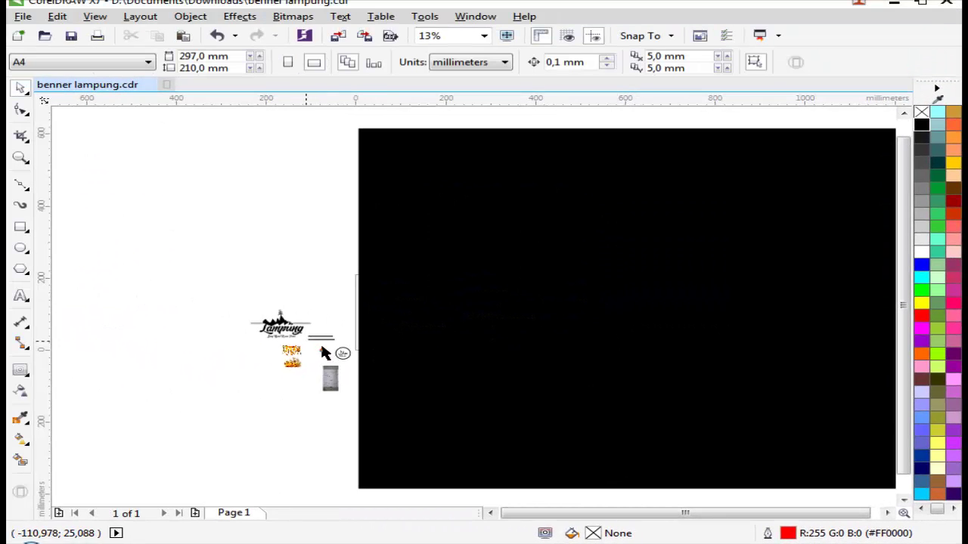
# Step: Enlarge the CUMI BAKAR BUNDA ARIEN text to about 191 pt and move it onto the banner
pyautogui.scroll(3, 340, 355)
pyautogui.click(337, 331)
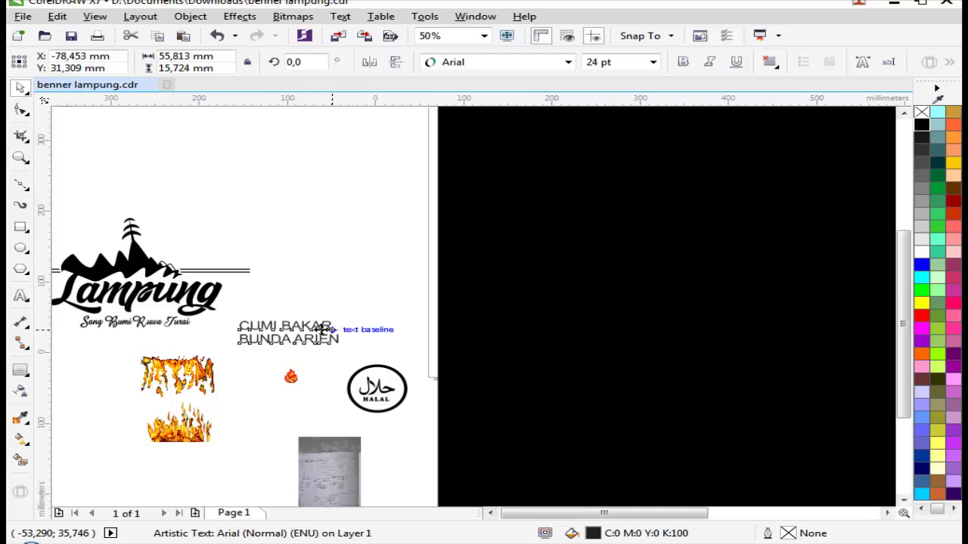
pyautogui.scroll(-3, 337, 331)
pyautogui.moveTo(333, 324); pyautogui.dragTo(504, 281)
pyautogui.press('Escape')
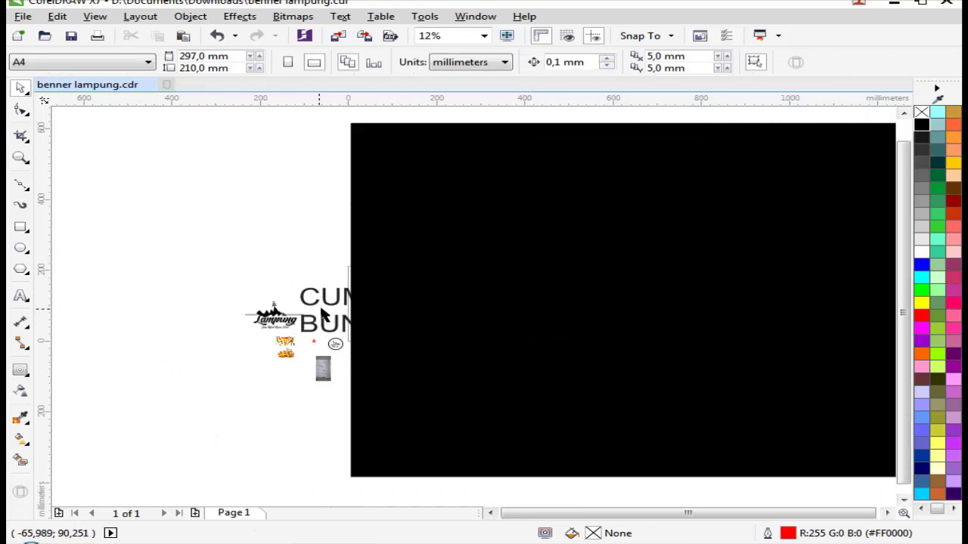
pyautogui.moveTo(321, 314); pyautogui.dragTo(534, 326)
# Step: Make the text yellow in the Alfredo Heavy font
pyautogui.click(921, 302)
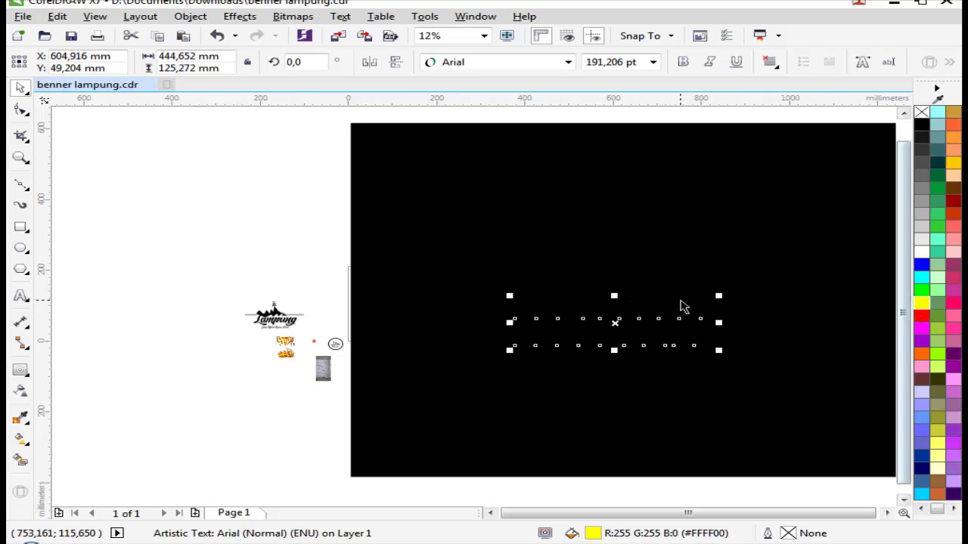
pyautogui.scroll(-1, 726, 307)
pyautogui.scroll(1, 649, 303)
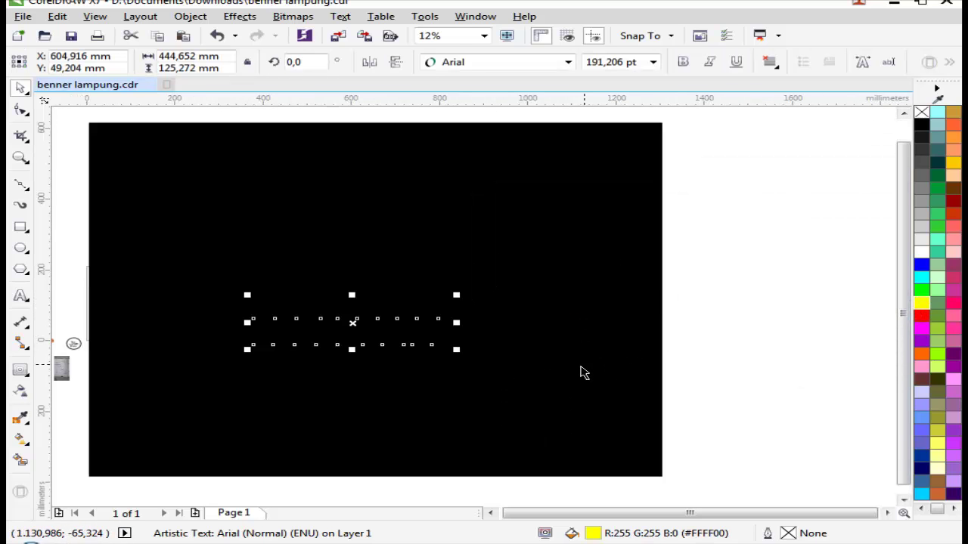
pyautogui.scroll(-1, 540, 340)
pyautogui.click(484, 63)
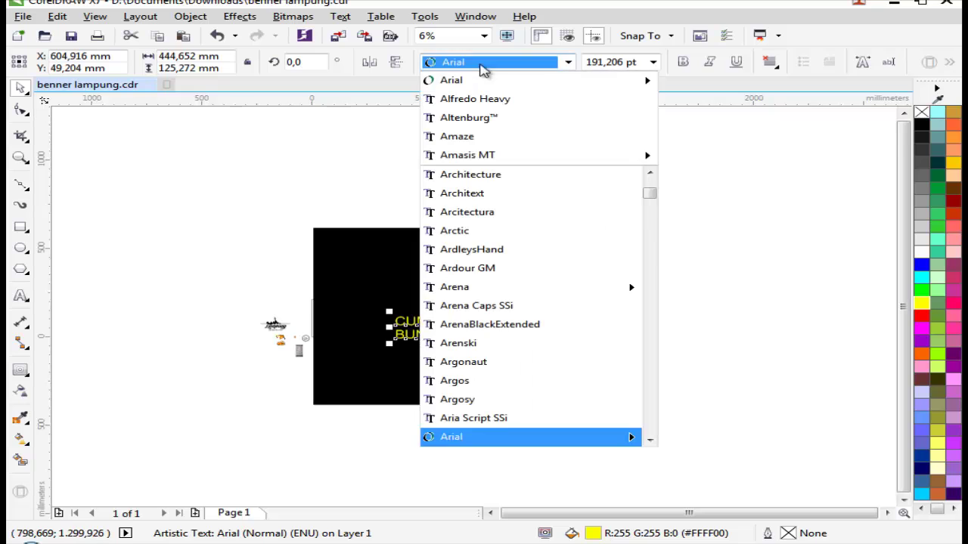
pyautogui.click(488, 105)
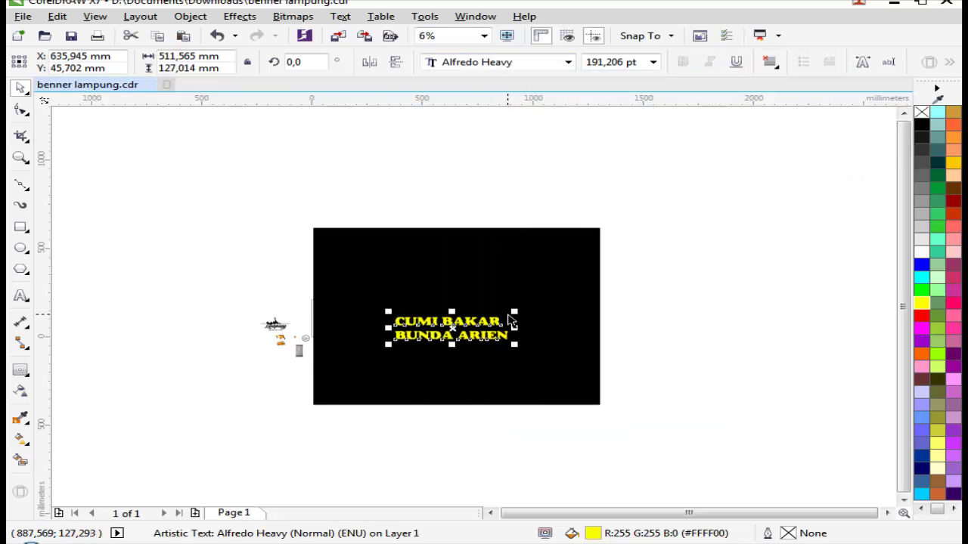
# Step: Scale CUMI BAKAR up to about 965 mm wide
pyautogui.scroll(1, 511, 322)
pyautogui.scroll(1, 433, 335)
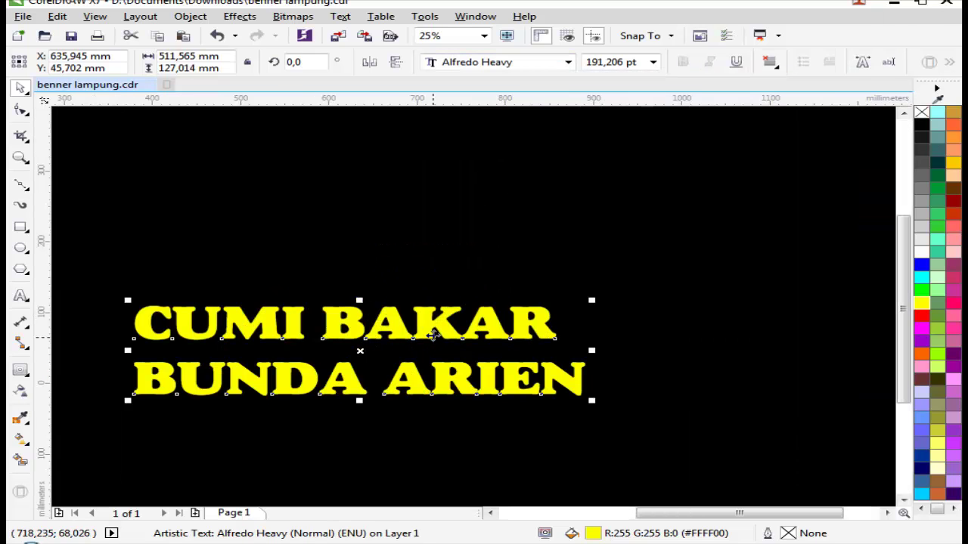
pyautogui.scroll(-1, 457, 307)
pyautogui.moveTo(513, 304); pyautogui.dragTo(613, 254)
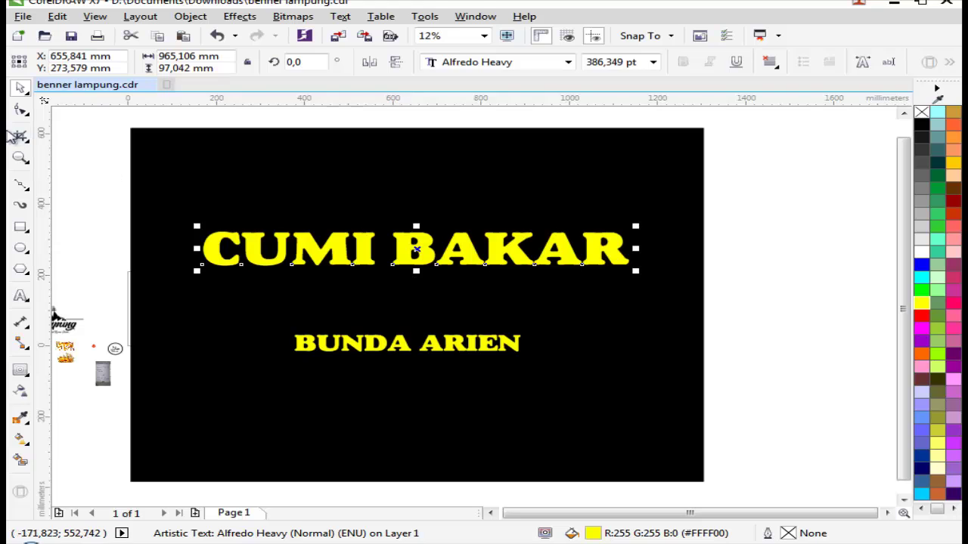
# Step: Widen the letter spacing of CUMI BAKAR and nudge it slightly to the left
pyautogui.click(20, 109)
pyautogui.moveTo(637, 272); pyautogui.dragTo(663, 274)
pyautogui.press('space')
pyautogui.moveTo(407, 260); pyautogui.dragTo(390, 260)
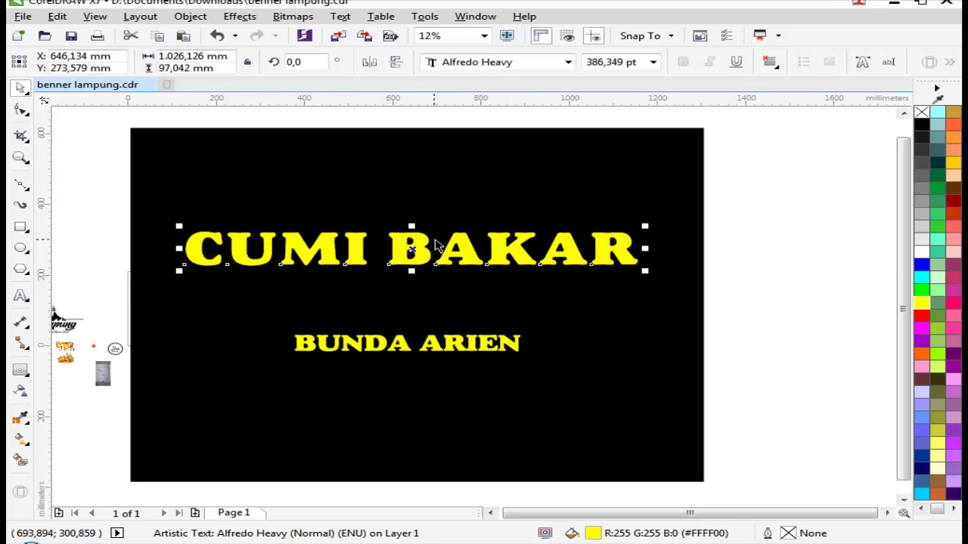
# Step: Stretch CUMI BAKAR taller and wider, keeping the Alfredo Heavy font
pyautogui.scroll(1, 436, 245)
pyautogui.moveTo(390, 298); pyautogui.dragTo(392, 345)
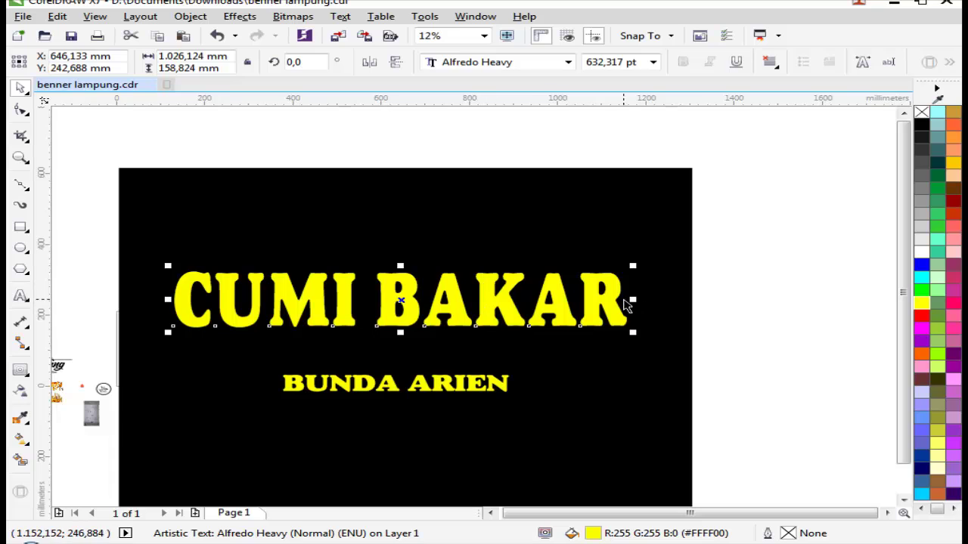
pyautogui.moveTo(632, 301); pyautogui.dragTo(642, 301)
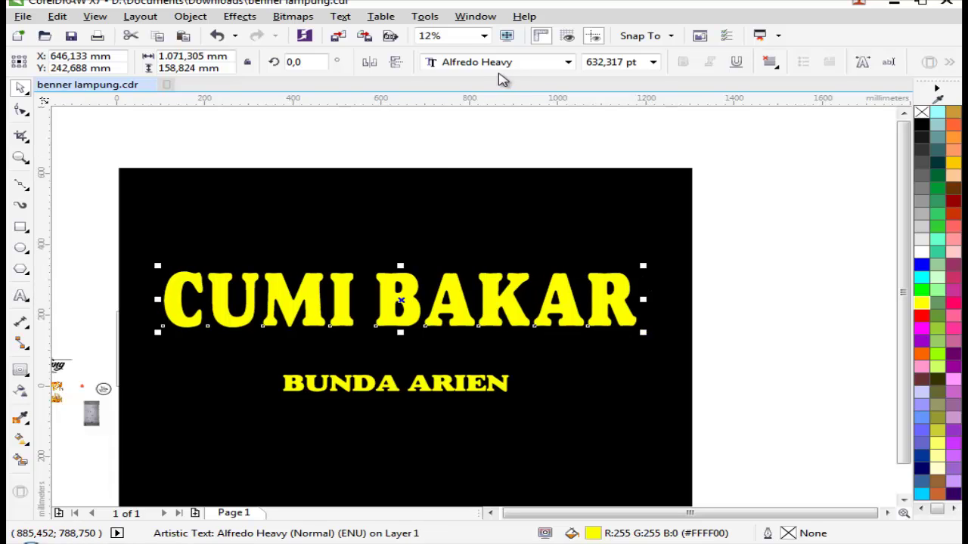
pyautogui.click(503, 65)
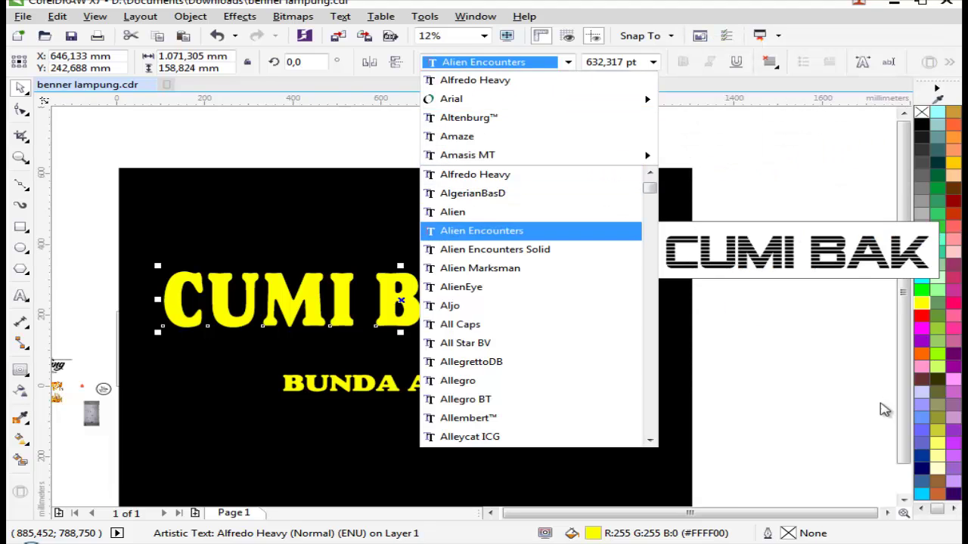
pyautogui.click(883, 406)
# Step: Stretch CUMI BAKAR further right and left to about 1.121,834 mm wide
pyautogui.click(633, 314)
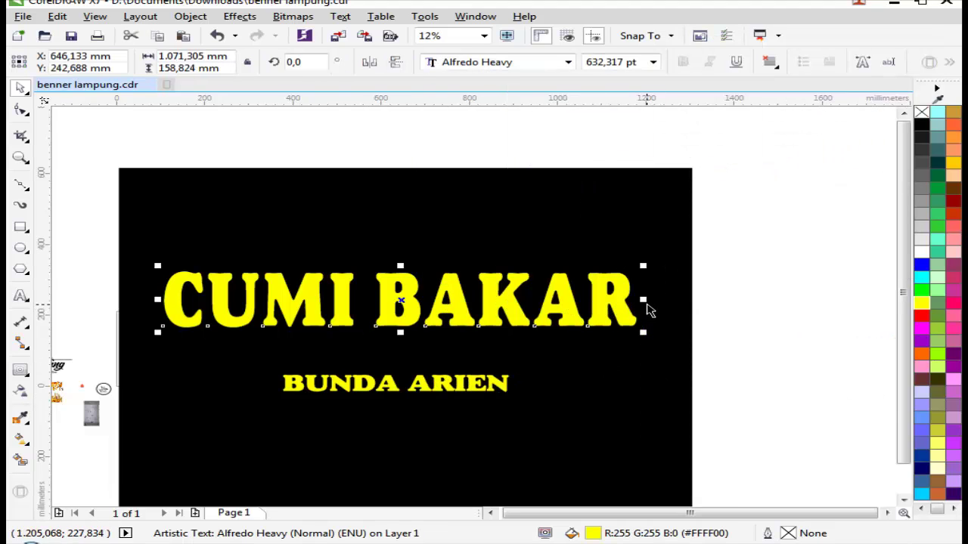
pyautogui.moveTo(644, 299); pyautogui.dragTo(657, 298)
pyautogui.scroll(2, 159, 307)
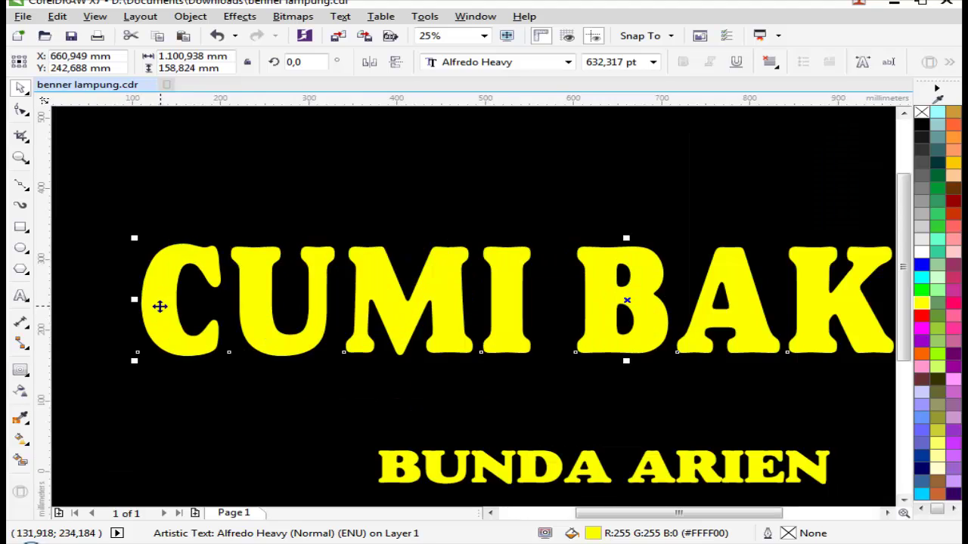
pyautogui.moveTo(134, 302); pyautogui.dragTo(117, 302)
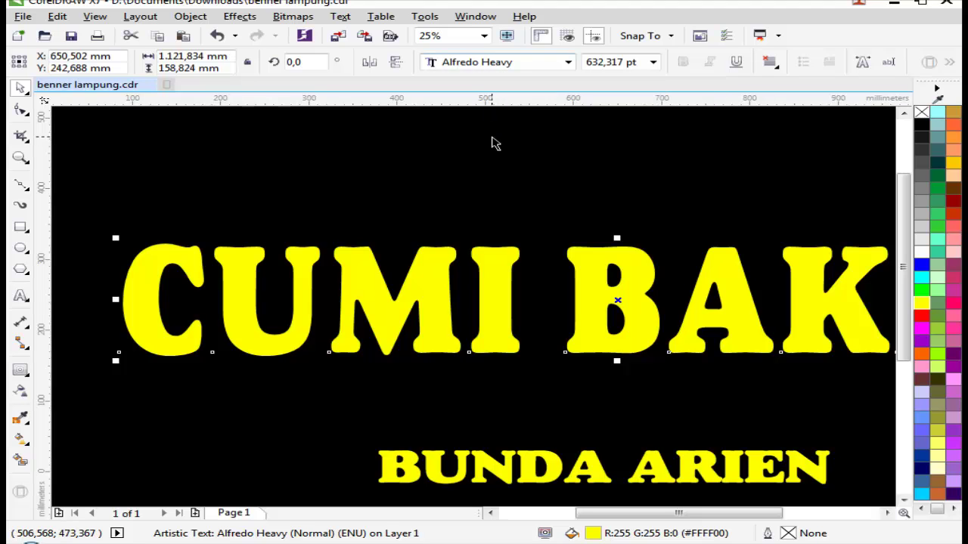
pyautogui.scroll(-2, 658, 242)
pyautogui.click(590, 210)
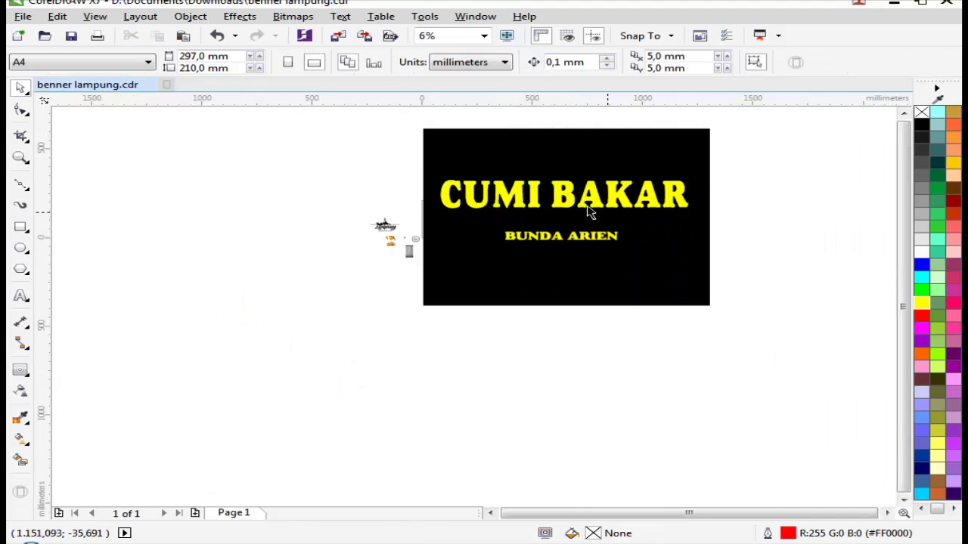
pyautogui.scroll(1, 519, 209)
pyautogui.click(525, 212)
# Step: Ungroup the CUMI BAKAR title and combine its letters into a single curve
pyautogui.click(525, 212)
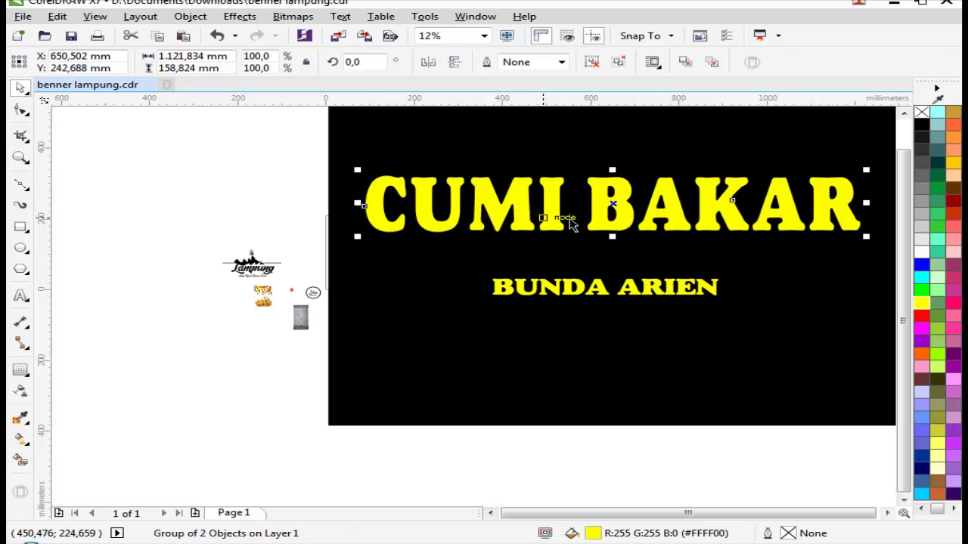
pyautogui.scroll(-1, 557, 213)
pyautogui.press('F2')
pyautogui.moveTo(367, 179); pyautogui.dragTo(759, 296)
pyautogui.click(658, 270)
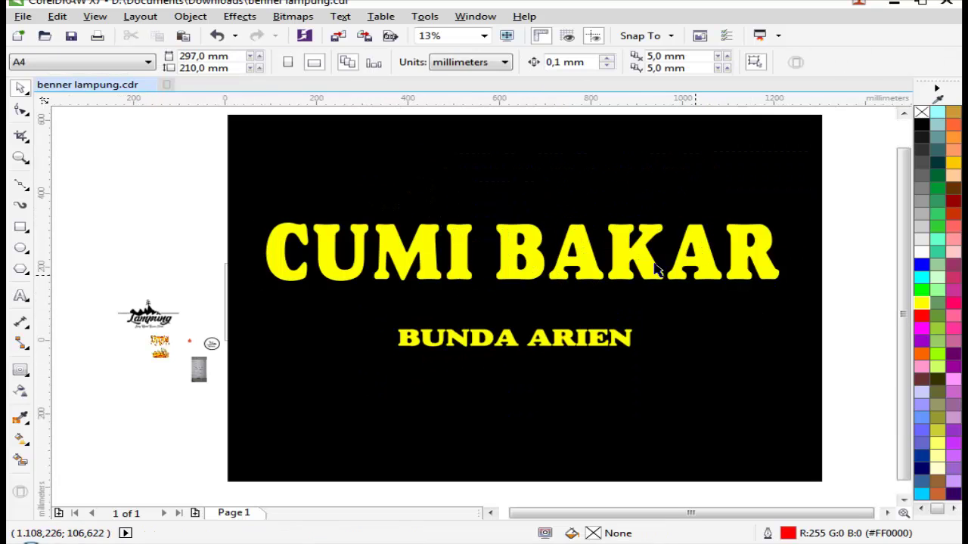
pyautogui.click(644, 253)
pyautogui.click(618, 62)
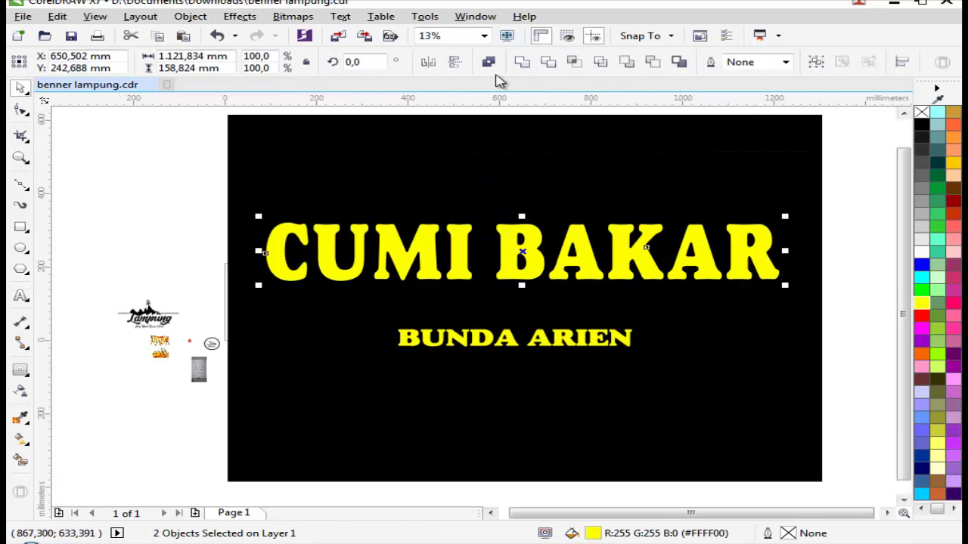
pyautogui.click(515, 62)
# Step: Add a two-step outside contour to CUMI BAKAR with a 6,54 mm offset
pyautogui.hotkey('ctrl', 'F9')
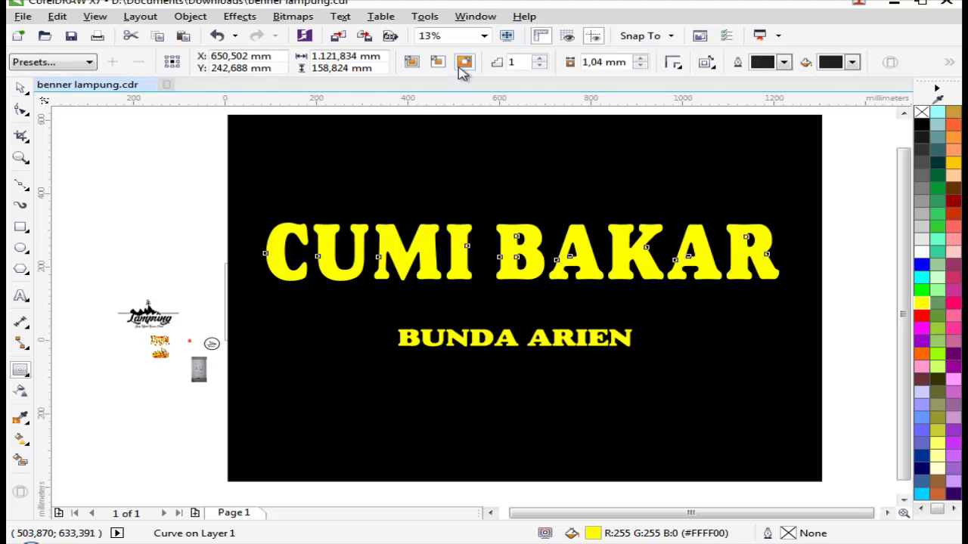
pyautogui.click(463, 63)
pyautogui.click(639, 58)
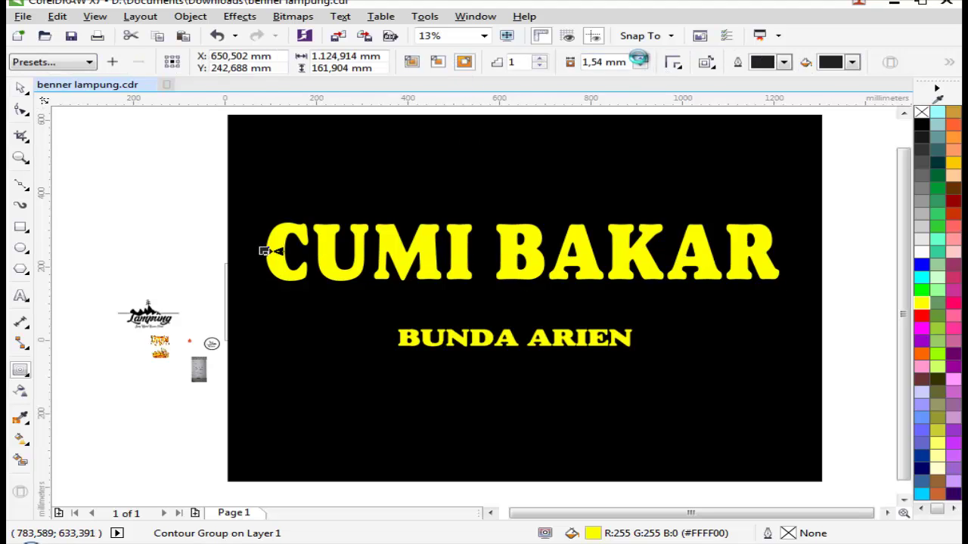
pyautogui.scroll(4, 566, 216)
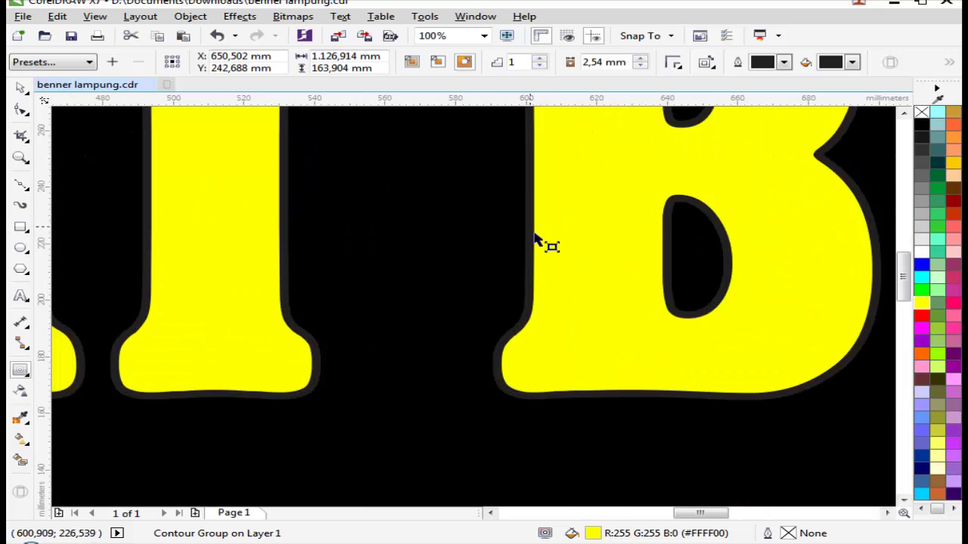
pyautogui.click(641, 59)
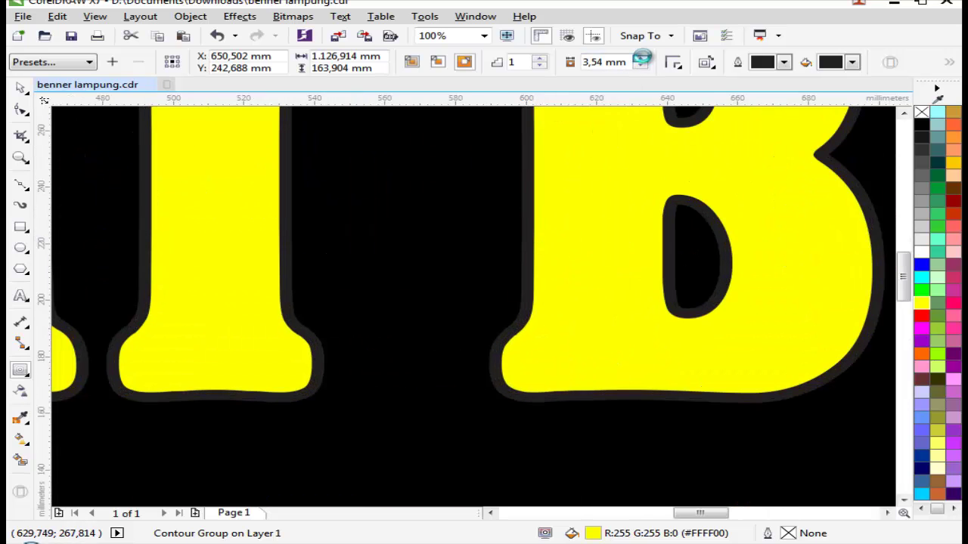
pyautogui.click(641, 58)
pyautogui.click(640, 58)
pyautogui.click(641, 58)
pyautogui.scroll(1, 532, 324)
pyautogui.scroll(1, 458, 328)
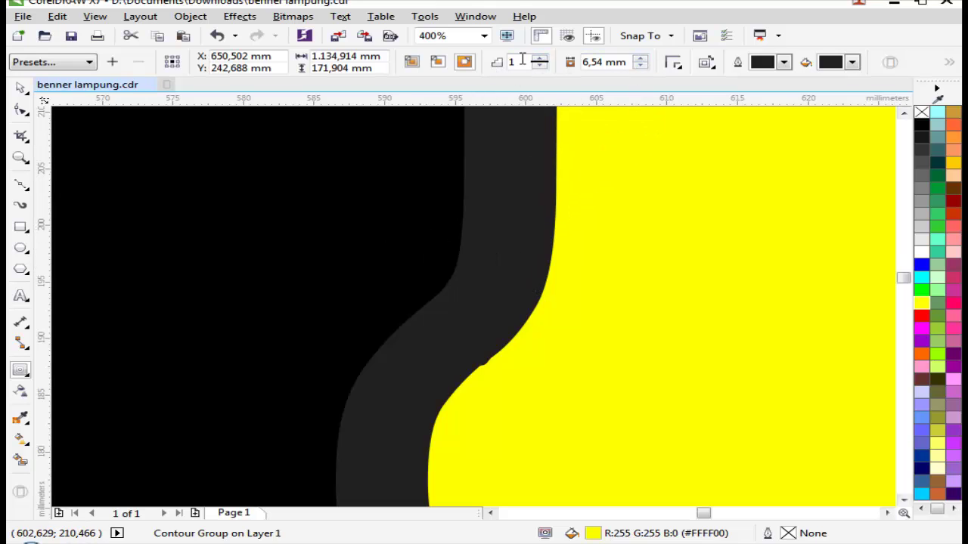
pyautogui.click(542, 59)
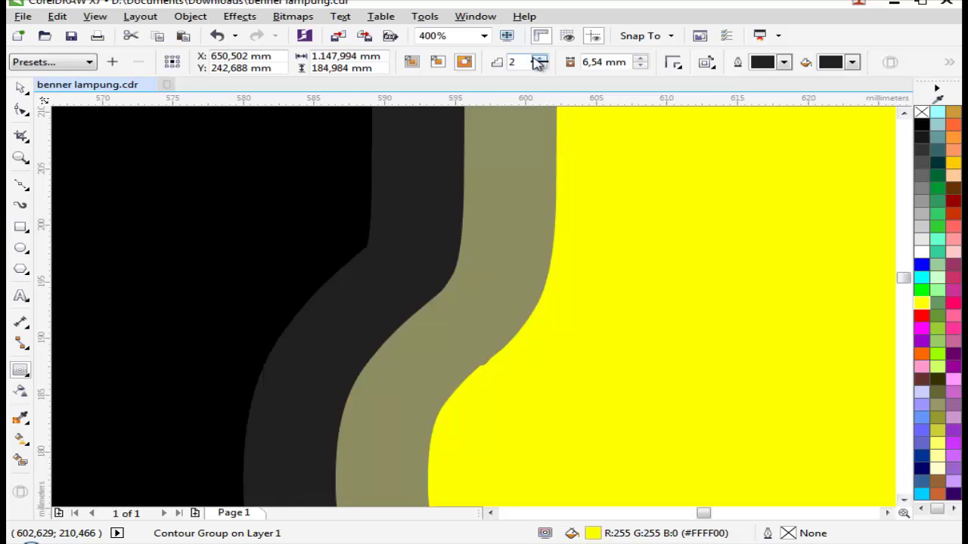
pyautogui.scroll(-1, 469, 229)
pyautogui.scroll(-3, 500, 282)
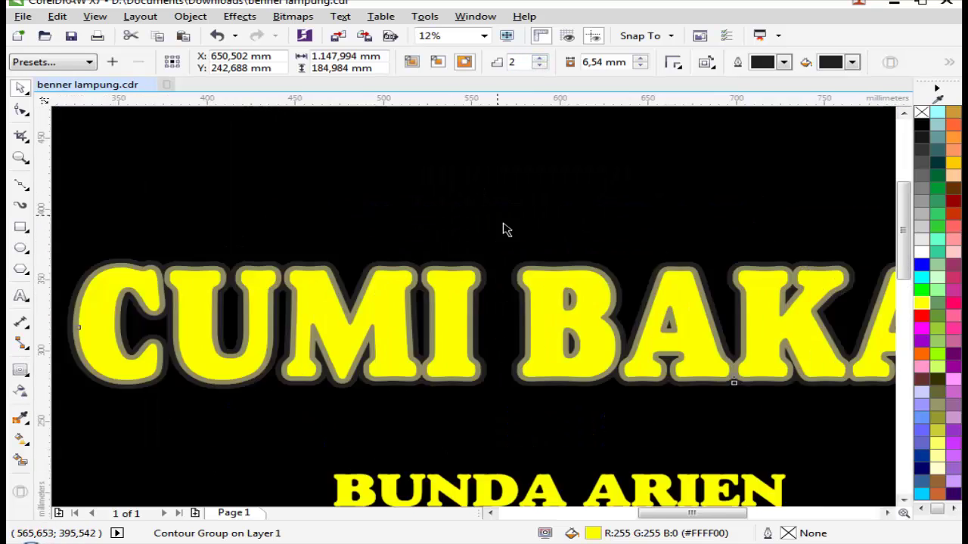
pyautogui.scroll(2, 579, 317)
# Step: Break the contour group apart, painting the inner band black and the contour band red
pyautogui.rightClick(579, 310)
pyautogui.click(611, 331)
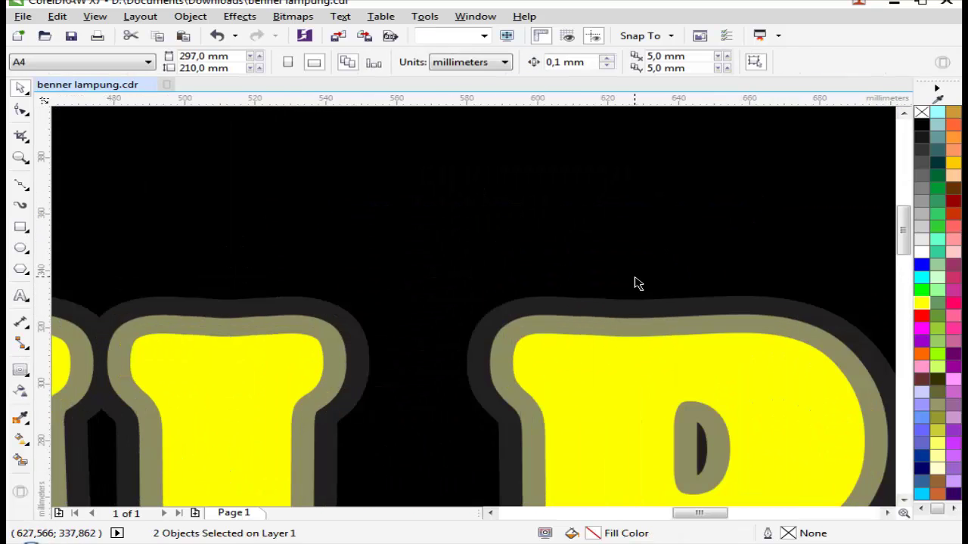
pyautogui.press('i')
pyautogui.click(611, 310)
pyautogui.click(609, 321)
pyautogui.scroll(-2, 605, 325)
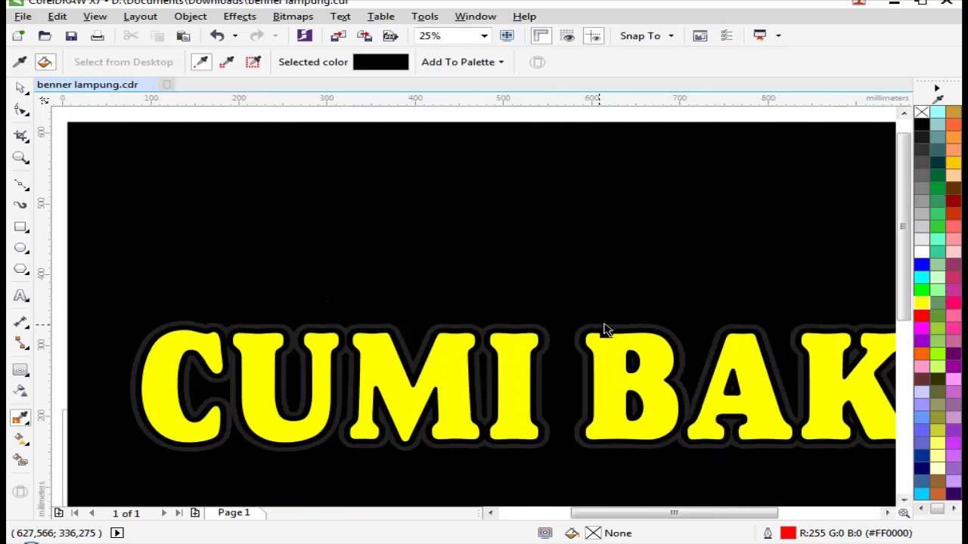
pyautogui.press('space')
pyautogui.scroll(1, 627, 325)
pyautogui.click(627, 325)
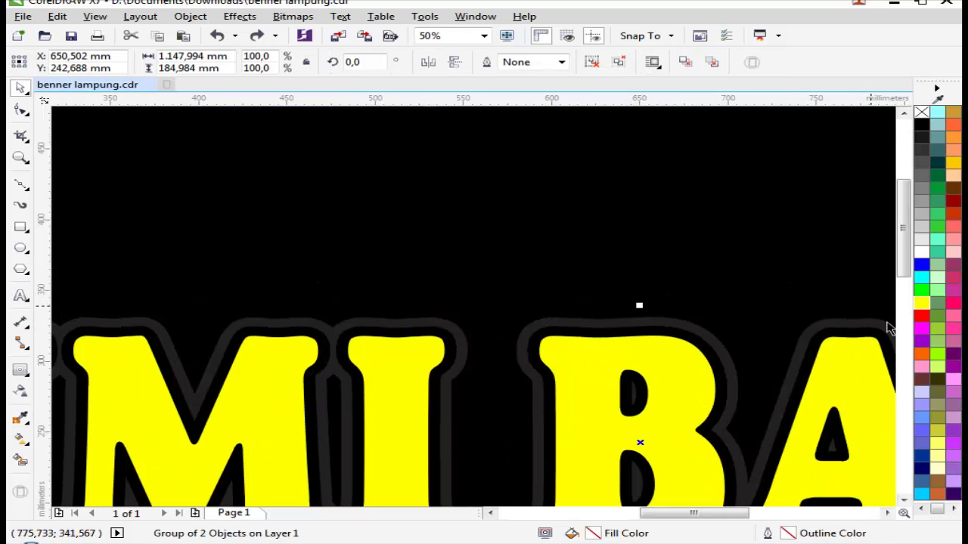
pyautogui.click(922, 316)
# Step: Sample black with the eyedropper, deselect the title and zoom onto the banner artwork
pyautogui.scroll(1, 815, 301)
pyautogui.press('i')
pyautogui.click(648, 313)
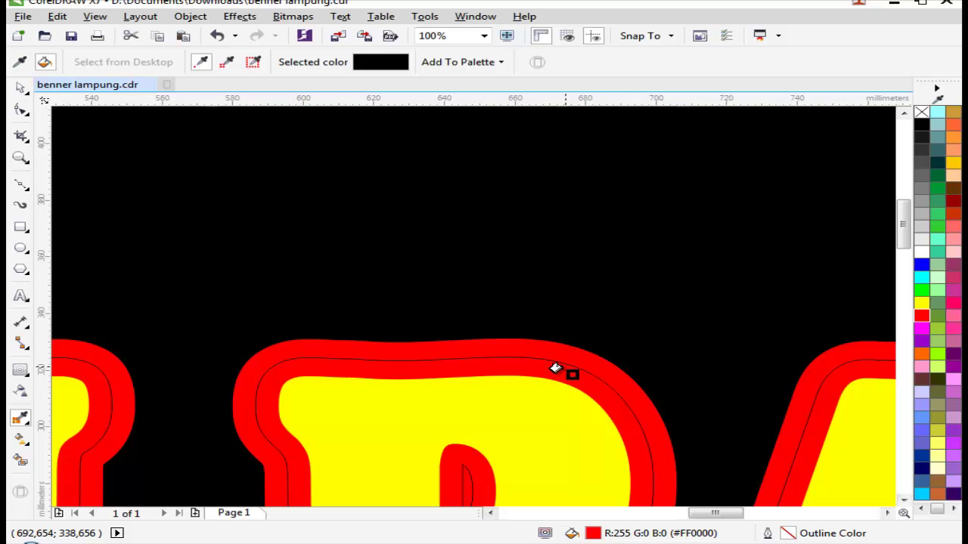
pyautogui.scroll(-3, 551, 362)
pyautogui.scroll(-1, 774, 277)
pyautogui.press('space')
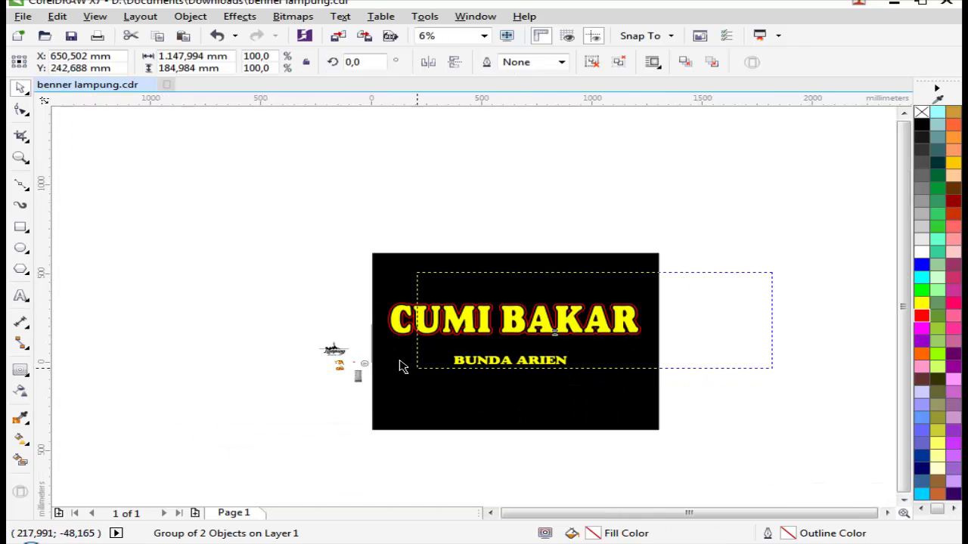
pyautogui.click(263, 274)
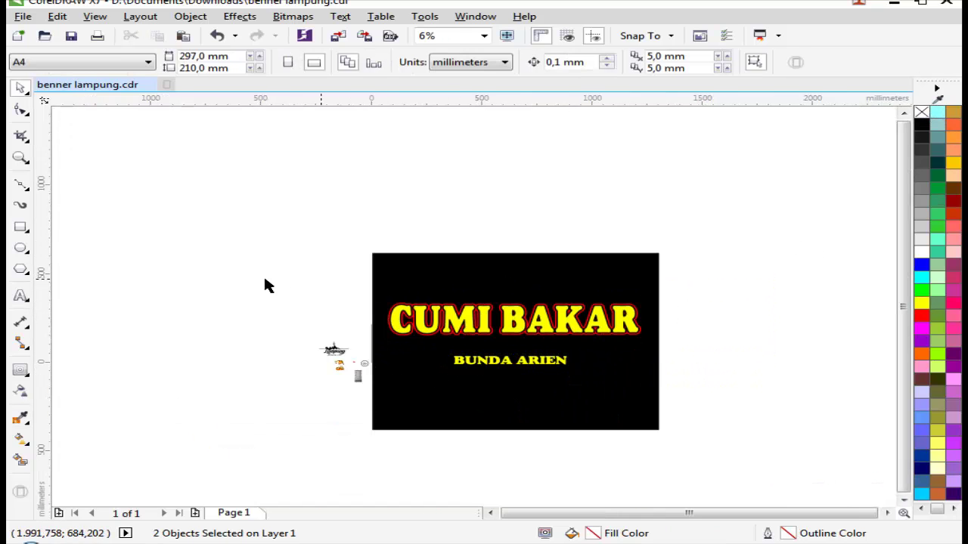
pyautogui.press('z')
pyautogui.moveTo(271, 285); pyautogui.dragTo(706, 378)
pyautogui.press('space')
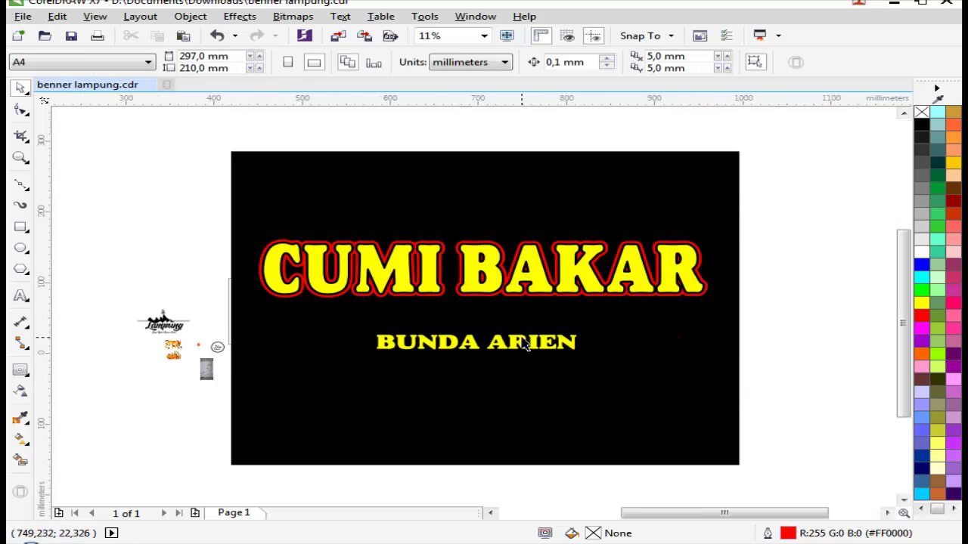
# Step: Set BUNDA ARIEN in the Altenburg font, then reopen the font list for alternatives
pyautogui.scroll(1, 522, 357)
pyautogui.click(517, 360)
pyautogui.scroll(-1, 483, 302)
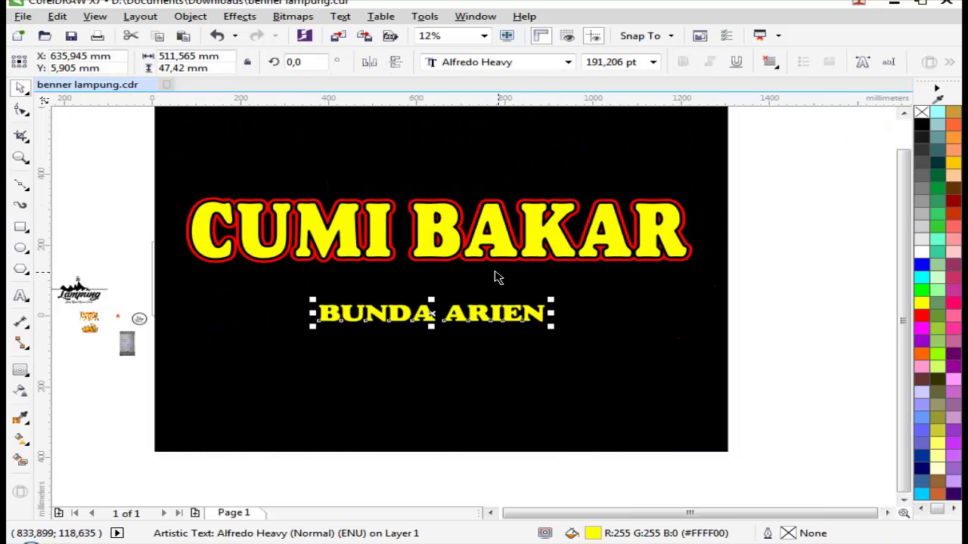
pyautogui.click(450, 61)
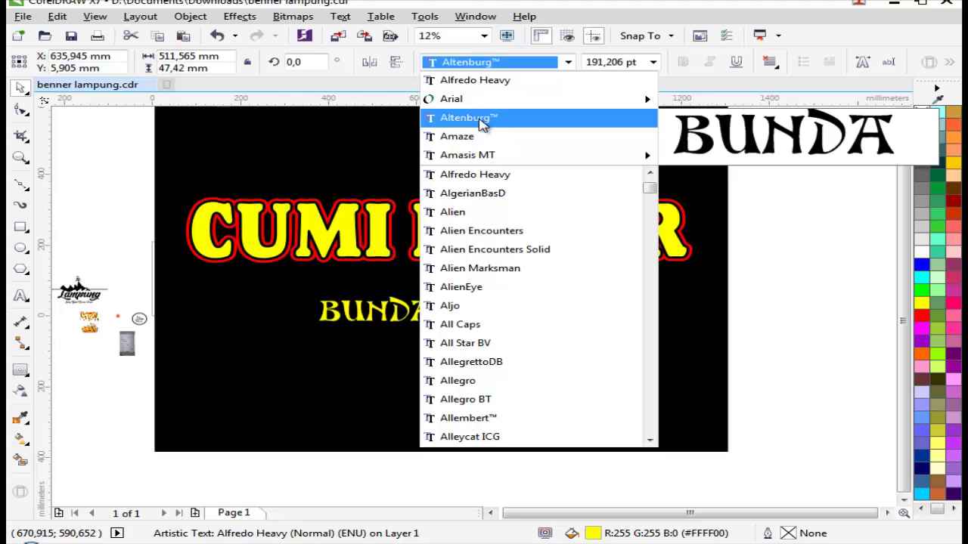
pyautogui.click(483, 125)
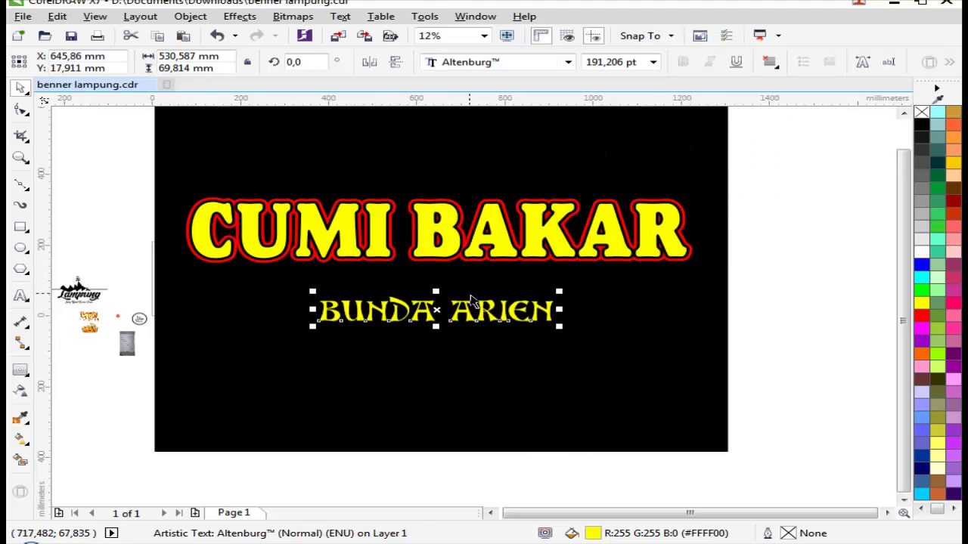
pyautogui.click(527, 62)
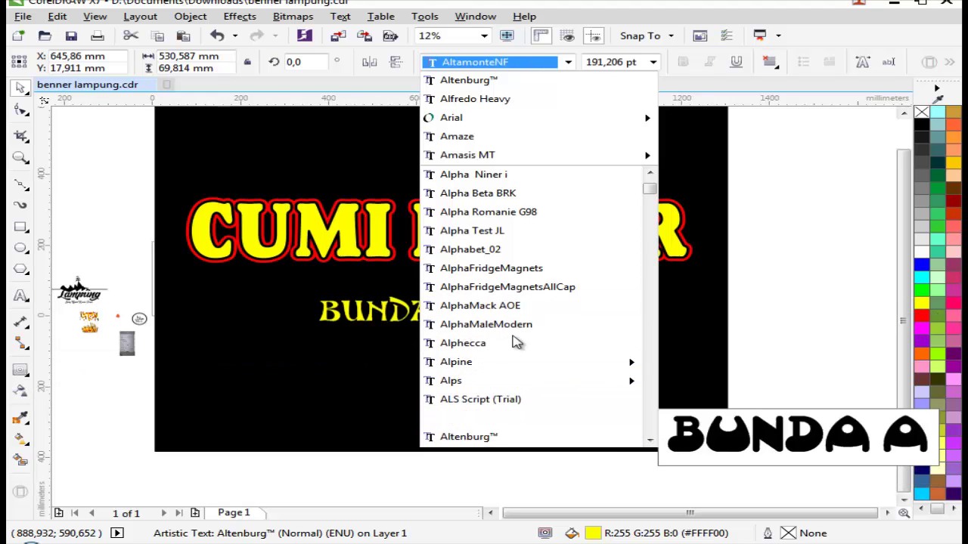
# Step: Apply Amasis MT Bold to BUNDA ARIEN, enlarge it and fill it white
pyautogui.click(534, 155)
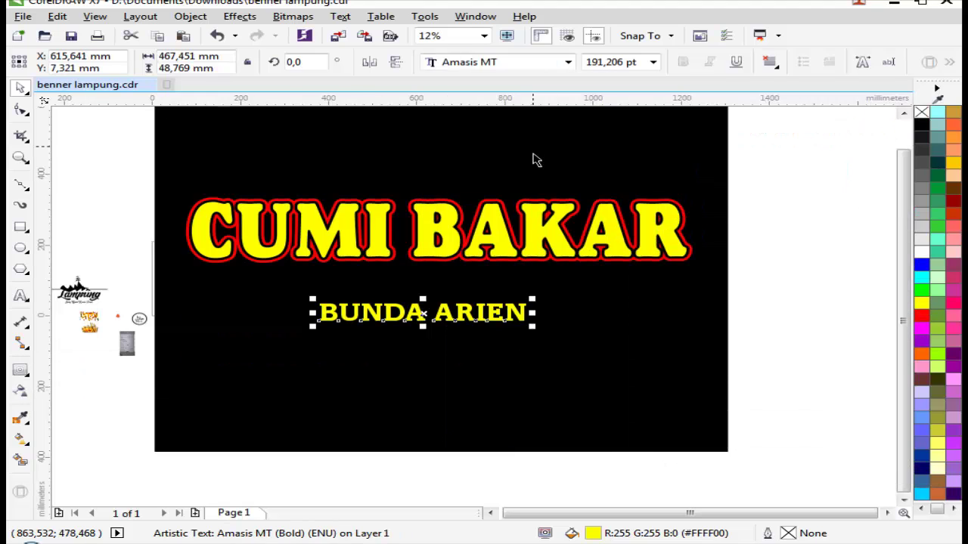
pyautogui.moveTo(528, 308); pyautogui.dragTo(578, 333)
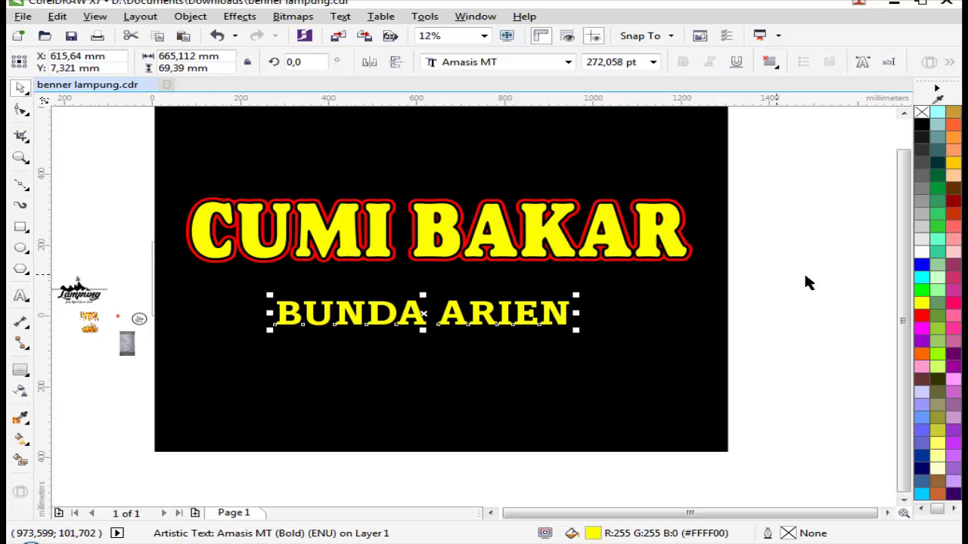
pyautogui.click(919, 255)
pyautogui.scroll(2, 488, 328)
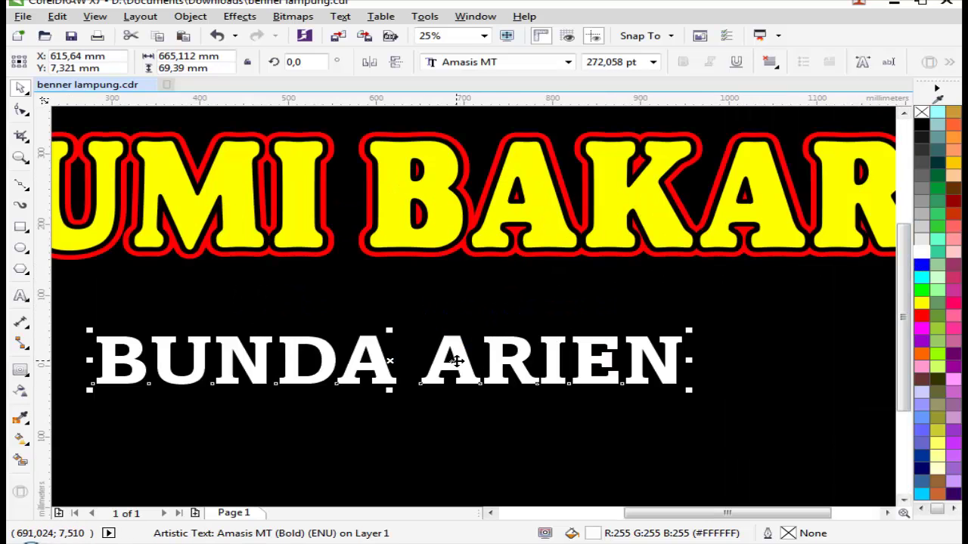
# Step: Widen BUNDA ARIEN's letter spacing and centre it under the CUMI BAKAR title
pyautogui.click(20, 110)
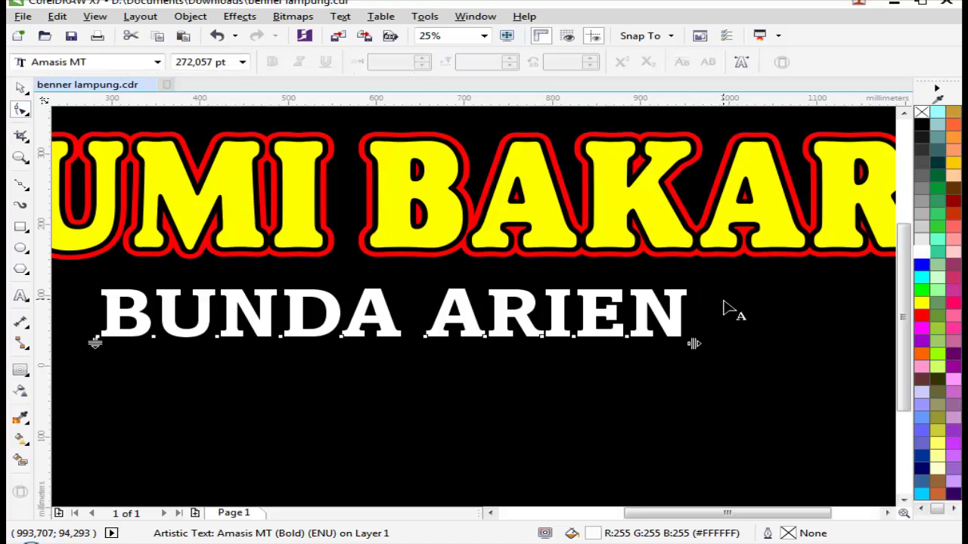
pyautogui.moveTo(693, 344); pyautogui.dragTo(832, 346)
pyautogui.press('space')
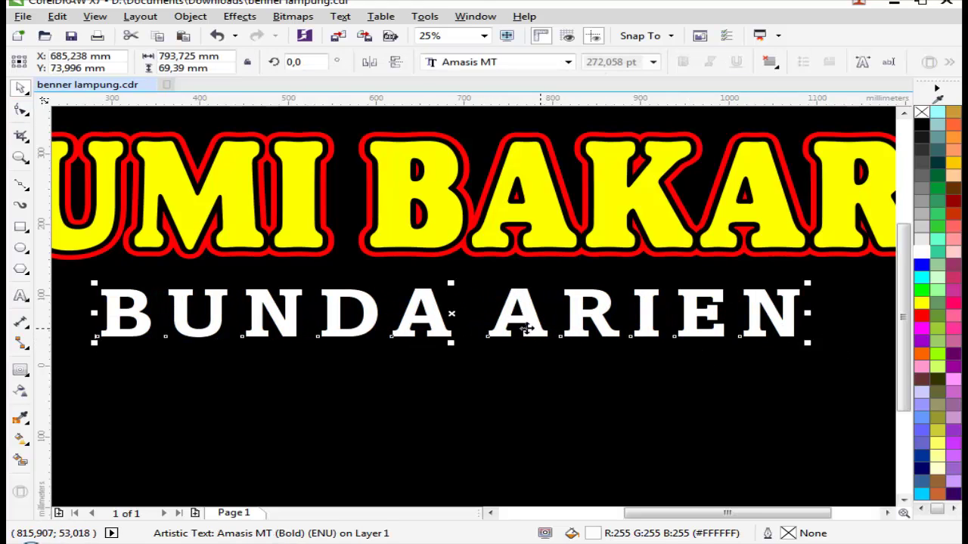
pyautogui.moveTo(520, 327); pyautogui.dragTo(495, 339)
pyautogui.scroll(-2, 590, 366)
pyautogui.press('Escape')
pyautogui.scroll(-2, 590, 366)
pyautogui.scroll(3, 542, 306)
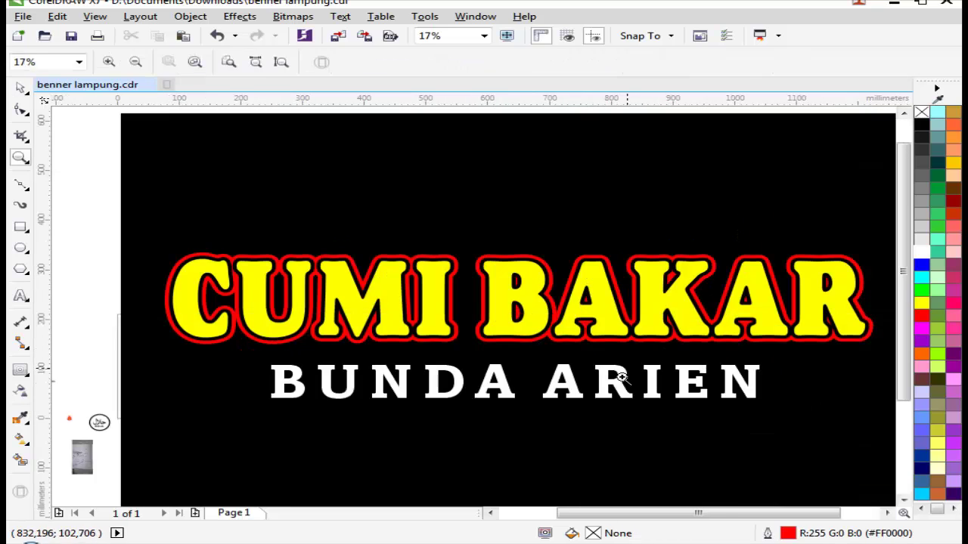
# Step: Convert BUNDA ARIEN to curves with Ctrl+Q and zoom in on the banner titles
pyautogui.click(586, 395)
pyautogui.hotkey('ctrl', 'q')
pyautogui.scroll(-2, 627, 255)
pyautogui.press('Escape')
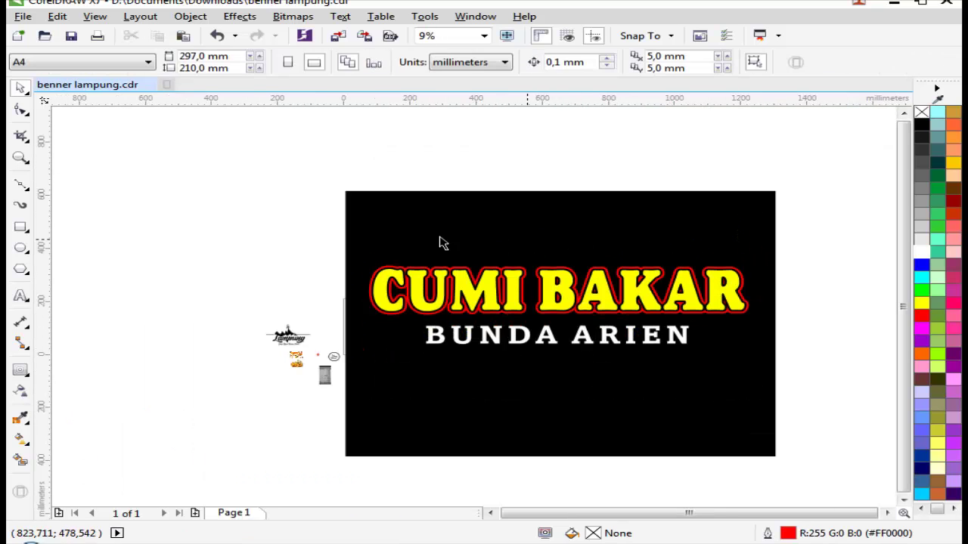
pyautogui.press('z')
pyautogui.moveTo(298, 237); pyautogui.dragTo(824, 363)
pyautogui.scroll(2, 597, 370)
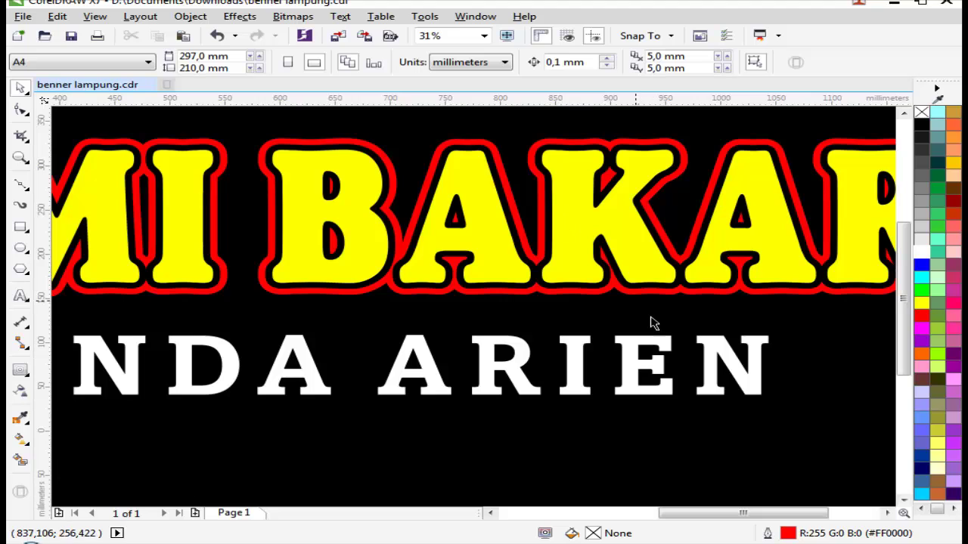
# Step: Add a single-step contour around BUNDA ARIEN and break the contour group apart
pyautogui.click(637, 346)
pyautogui.hotkey('ctrl', 'F9')
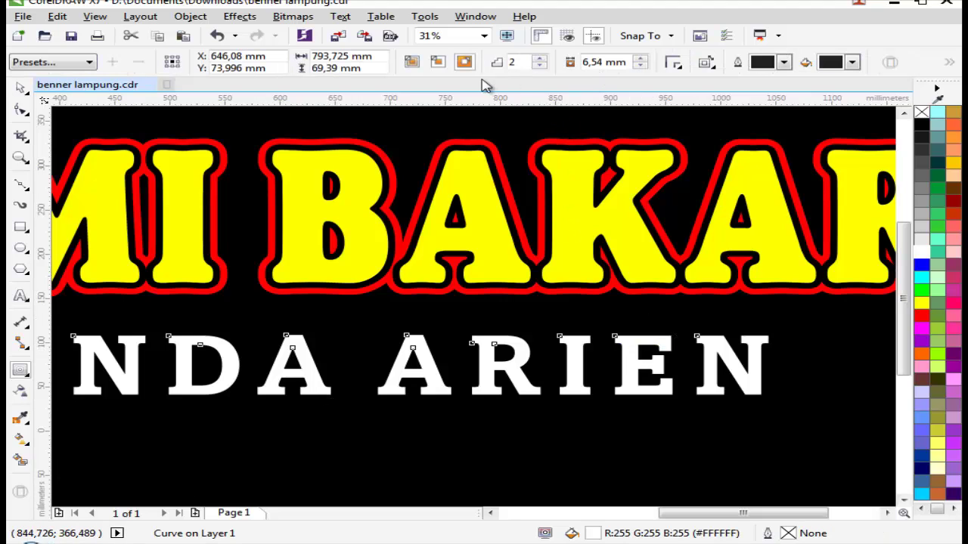
pyautogui.click(538, 66)
pyautogui.scroll(1, 529, 363)
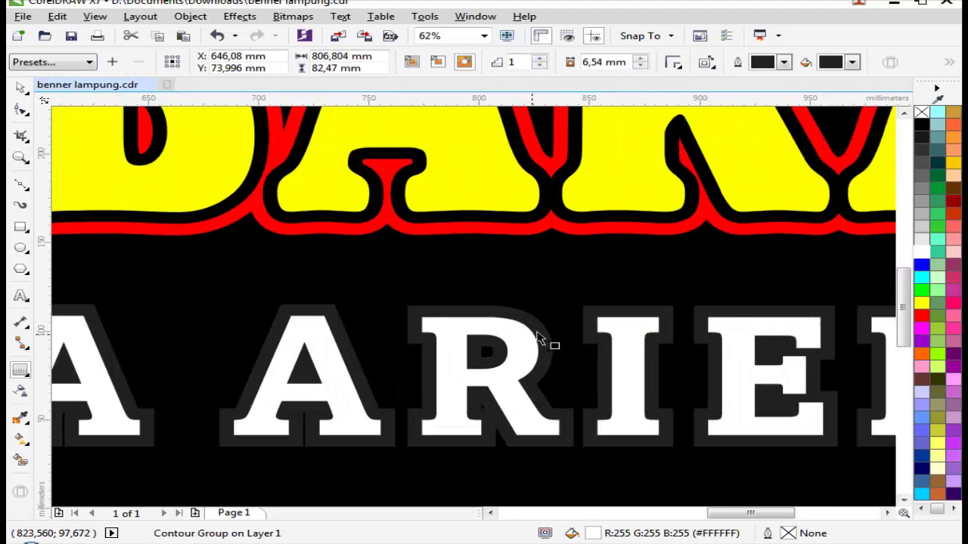
pyautogui.press('space')
pyautogui.rightClick(539, 324)
pyautogui.click(560, 346)
pyautogui.scroll(1, 538, 296)
# Step: Fill the separated contour shape behind the BUNDA ARIEN letters with black
pyautogui.click(524, 339)
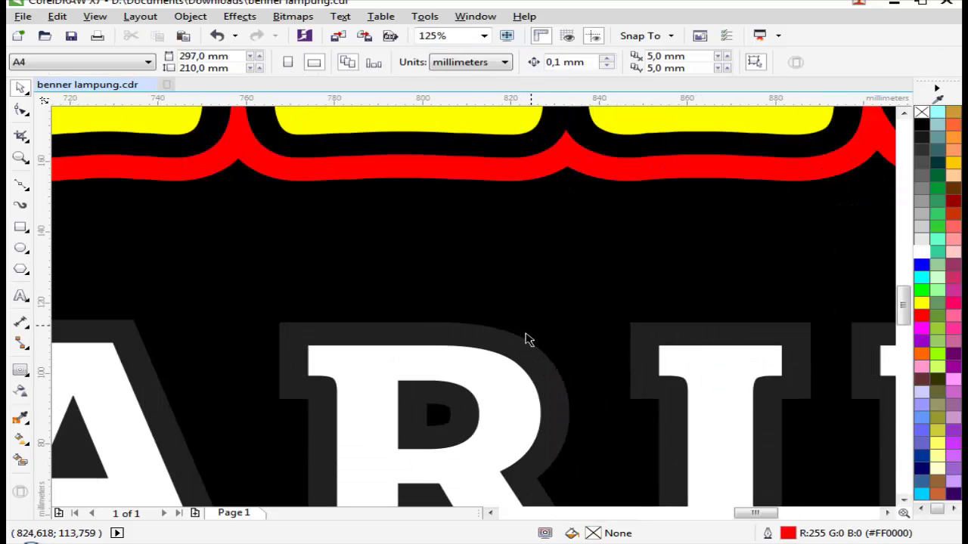
pyautogui.click(594, 315)
pyautogui.click(923, 126)
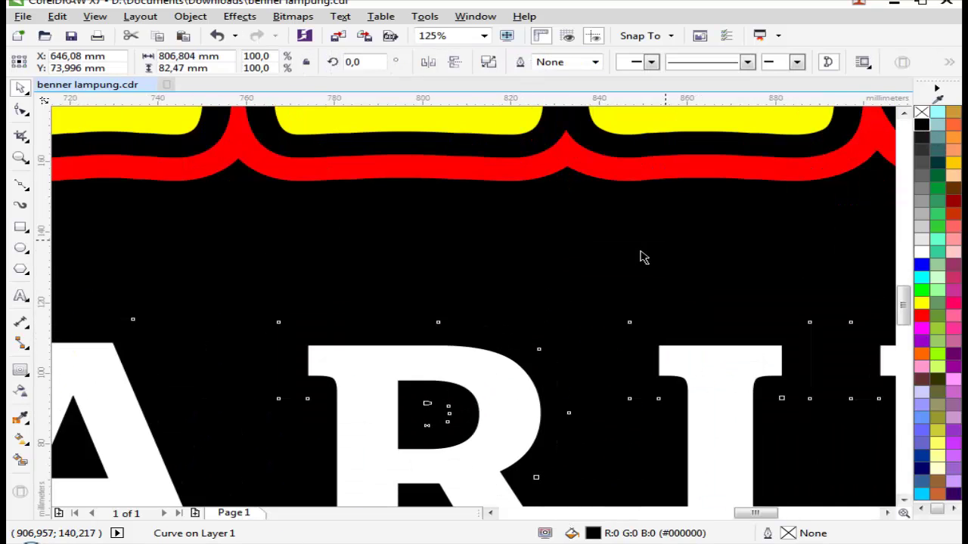
pyautogui.scroll(-2, 642, 257)
pyautogui.press('Escape')
pyautogui.scroll(-2, 529, 371)
# Step: Group the BUNDA ARIEN lettering together with its black contour, undoing an accidental move
pyautogui.click(650, 373)
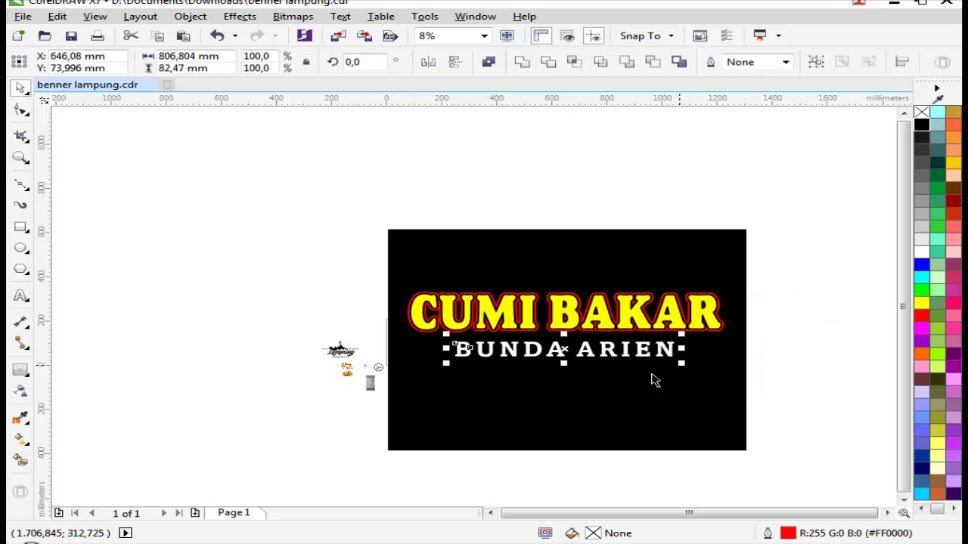
pyautogui.moveTo(572, 363); pyautogui.dragTo(622, 431)
pyautogui.hotkey('ctrl', 'z')
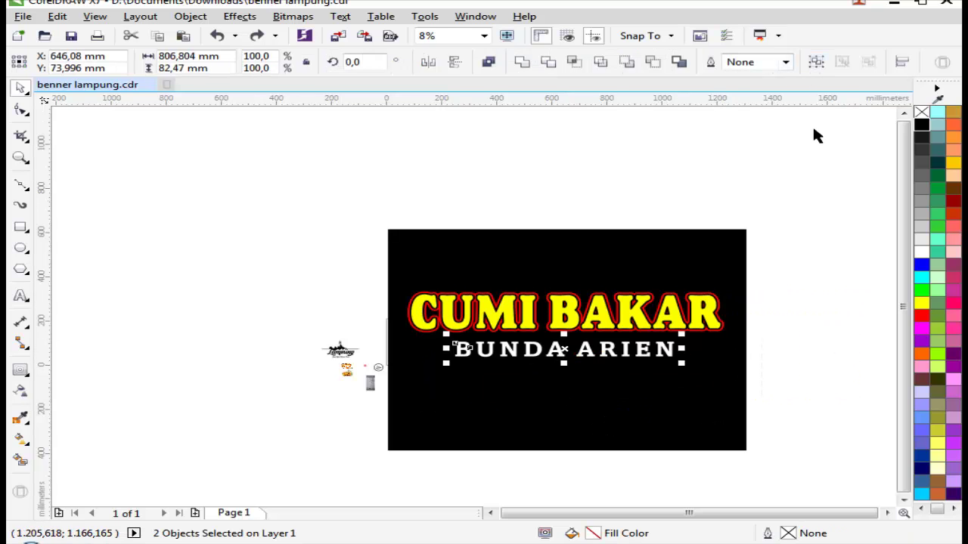
pyautogui.click(816, 134)
pyautogui.moveTo(825, 298); pyautogui.dragTo(808, 79)
pyautogui.click(816, 64)
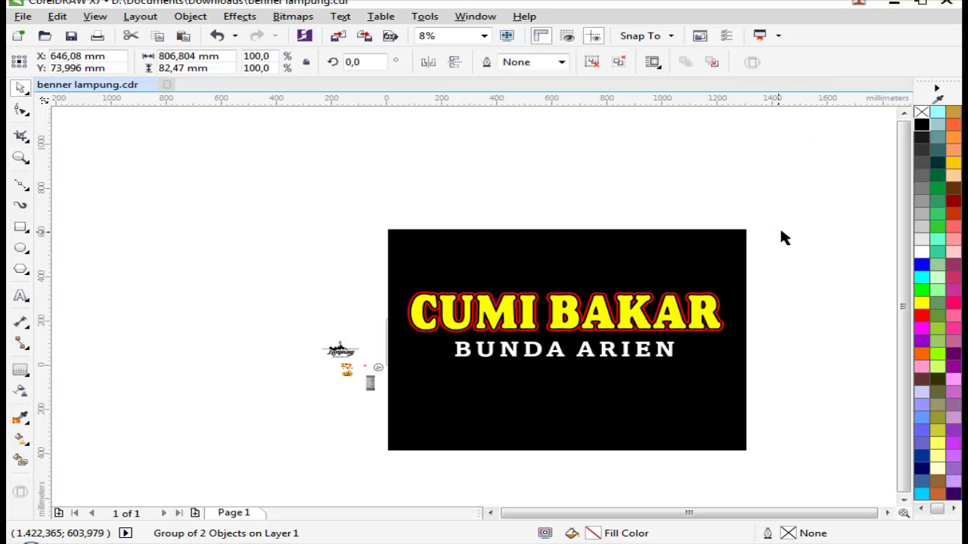
# Step: Zoom in to check the banner titles, zoom back out and save the document
pyautogui.press('z')
pyautogui.click(598, 329)
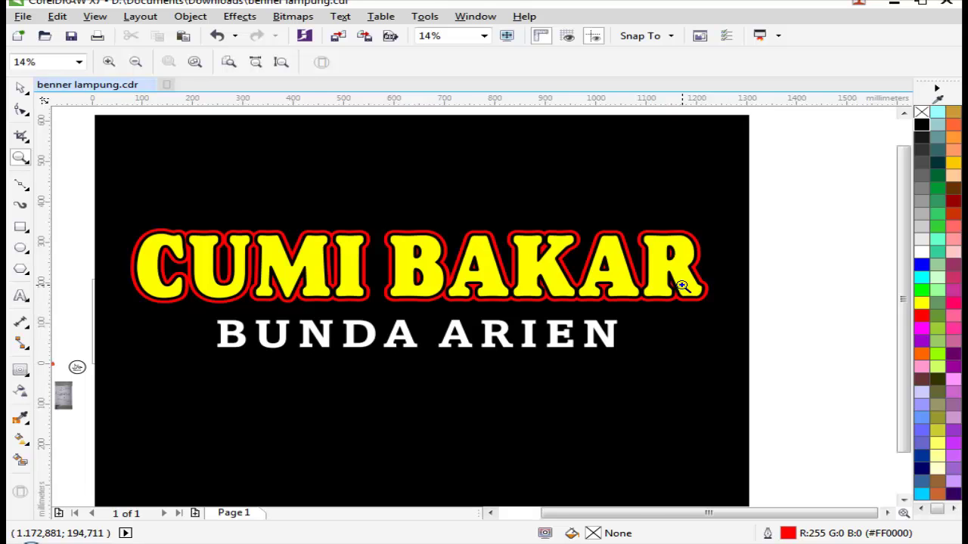
pyautogui.rightClick(682, 286)
pyautogui.moveTo(307, 274); pyautogui.dragTo(719, 360)
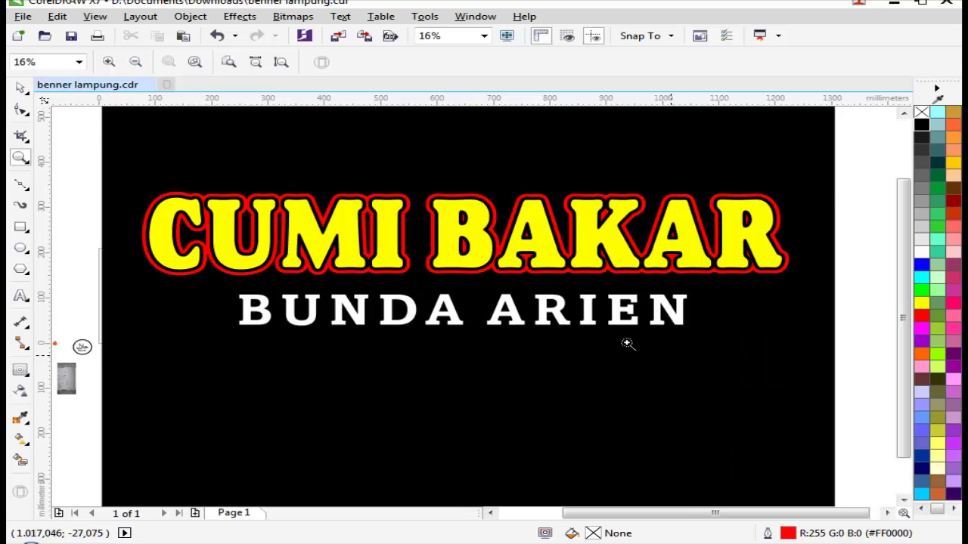
pyautogui.rightClick(626, 344)
pyautogui.click(72, 38)
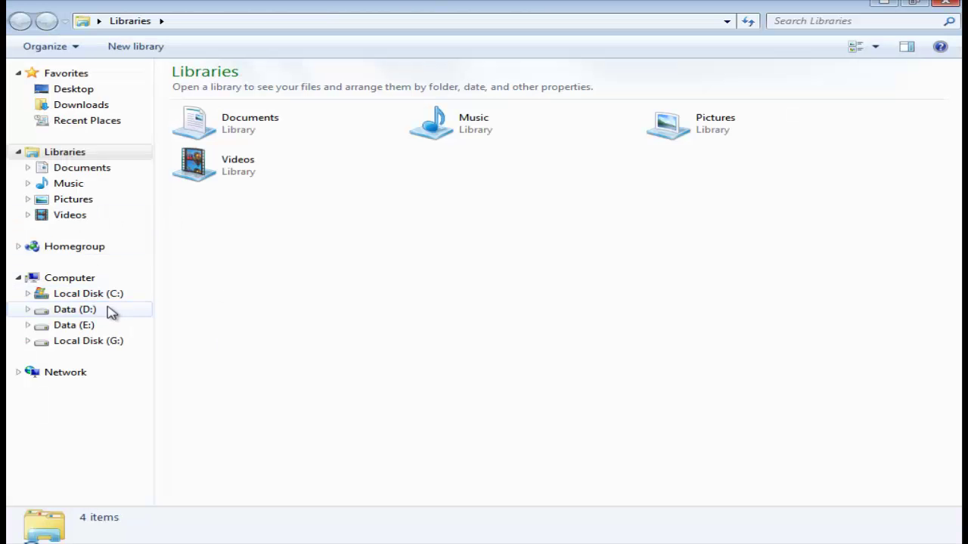
# Step: Browse in Explorer to the squid photos subfolder inside C:\New folder\JM
pyautogui.click(108, 296)
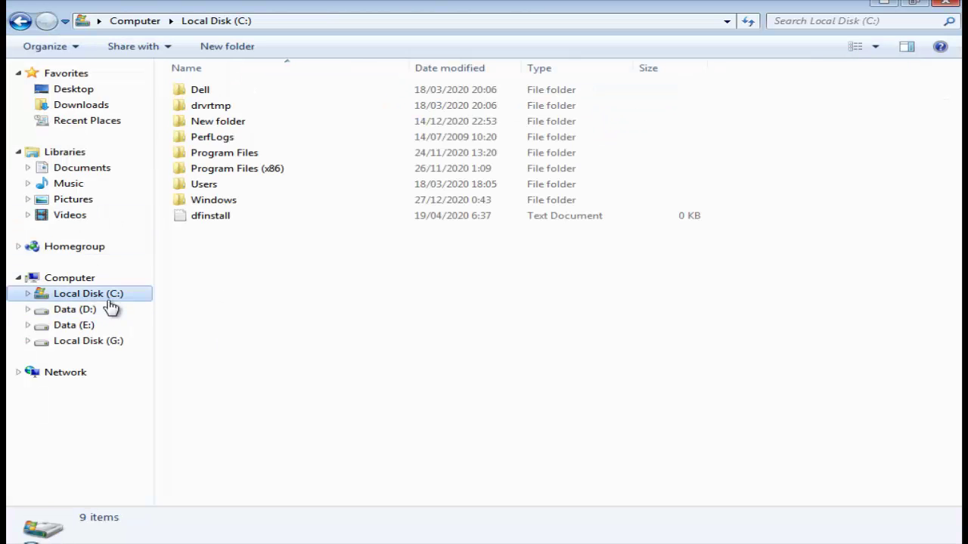
pyautogui.doubleClick(241, 124)
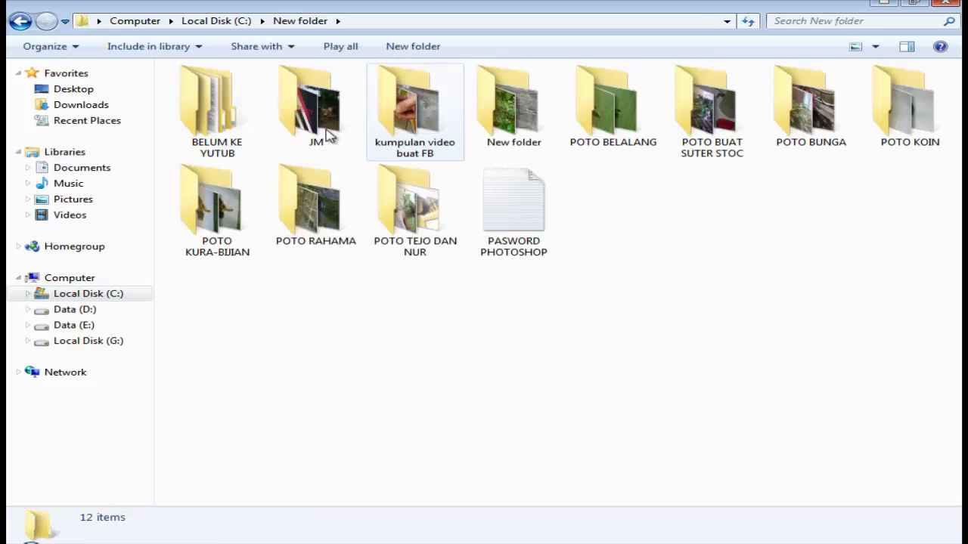
pyautogui.doubleClick(224, 126)
pyautogui.click(22, 22)
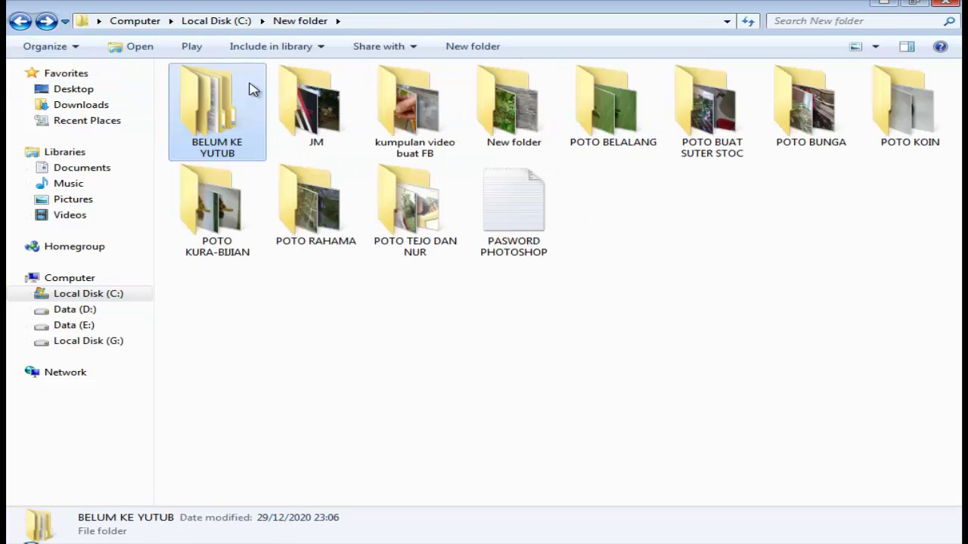
pyautogui.click(295, 109)
pyautogui.doubleClick(295, 110)
pyautogui.doubleClick(217, 106)
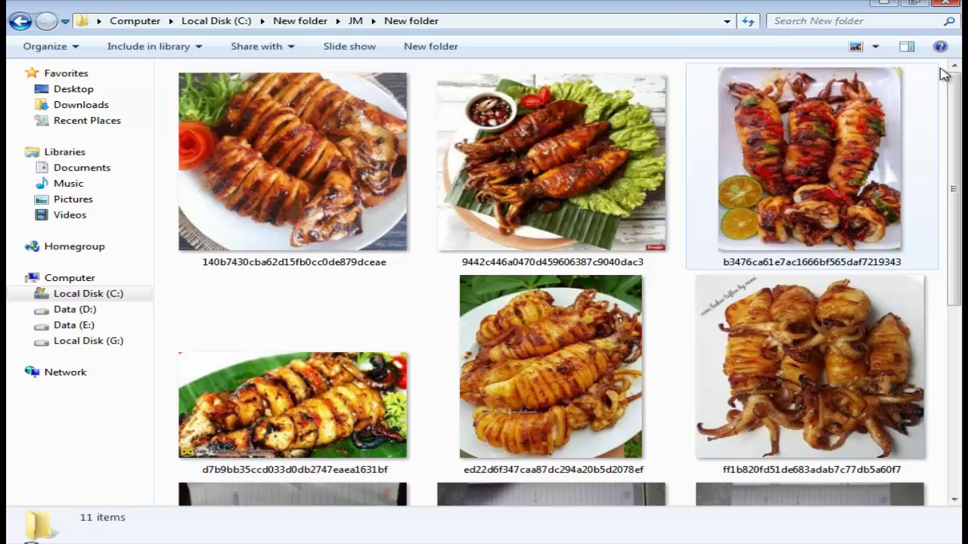
# Step: Drag the grilled skewer photo IMG-20201229-WA0025 onto the CorelDRAW canvas
pyautogui.click(914, 5)
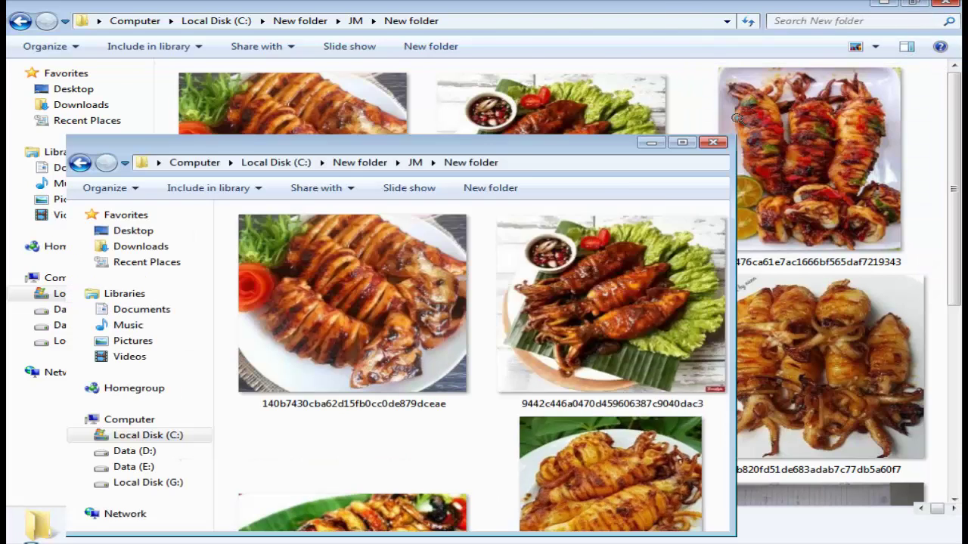
pyautogui.click(454, 329)
pyautogui.scroll(-10, 457, 332)
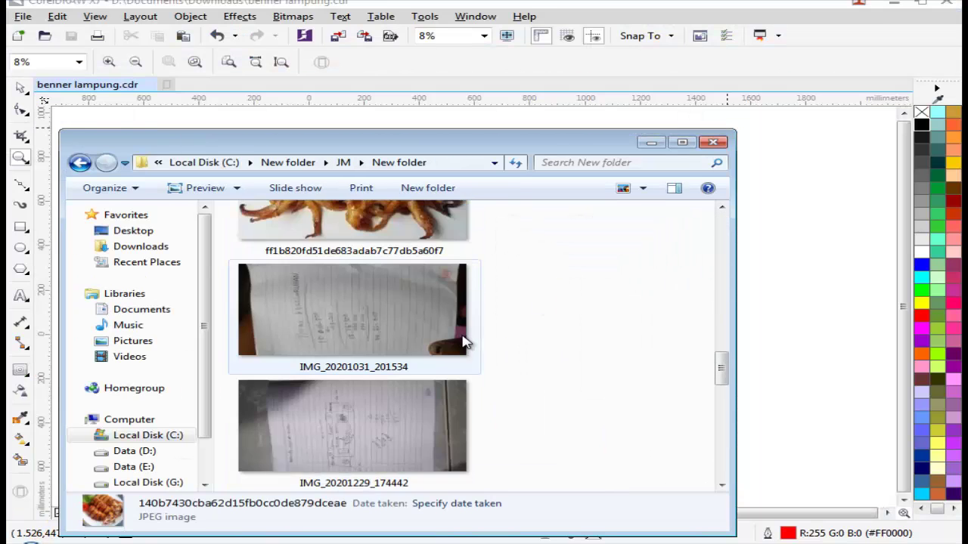
pyautogui.moveTo(393, 412); pyautogui.dragTo(805, 384)
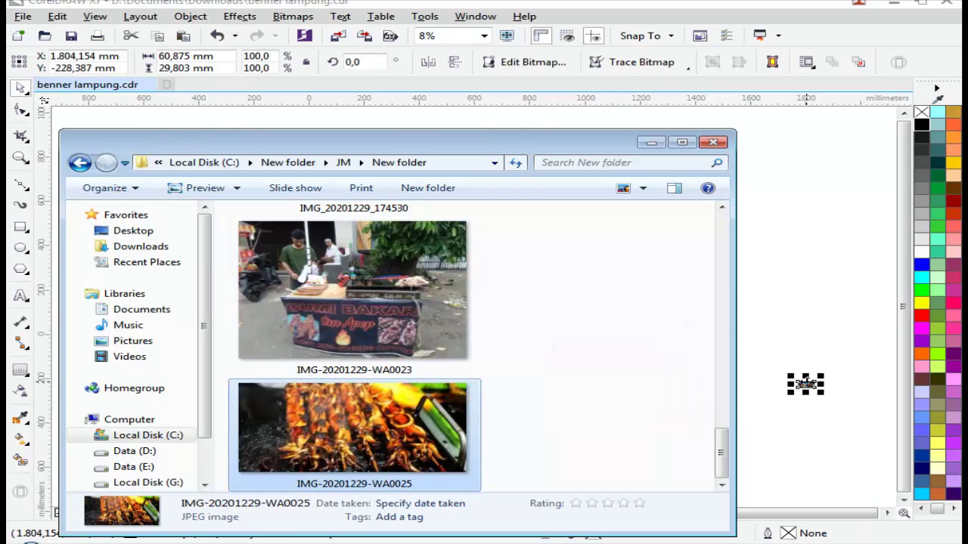
# Step: Find the b3476… squid plate photo and drag it onto the canvas
pyautogui.scroll(10, 423, 344)
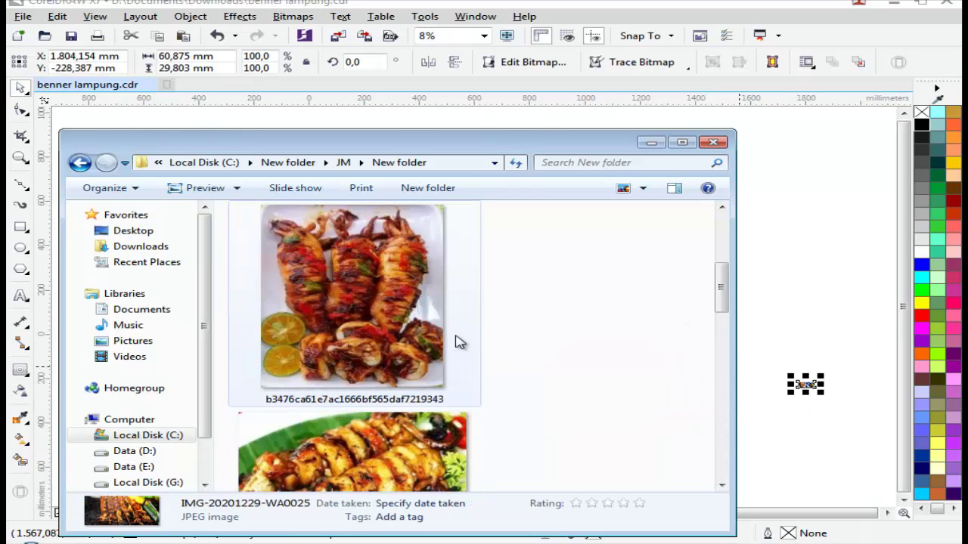
pyautogui.scroll(3, 463, 343)
pyautogui.scroll(-4, 463, 343)
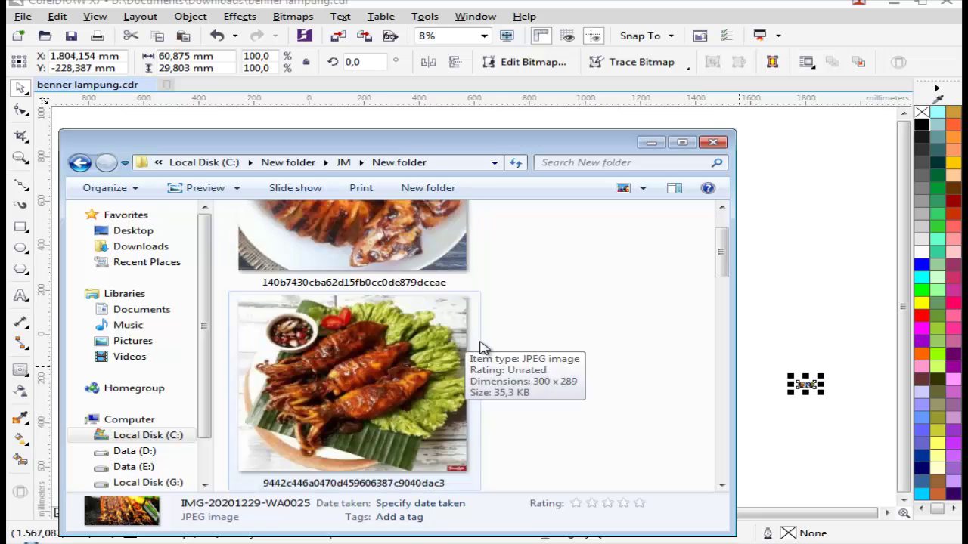
pyautogui.scroll(-5, 492, 363)
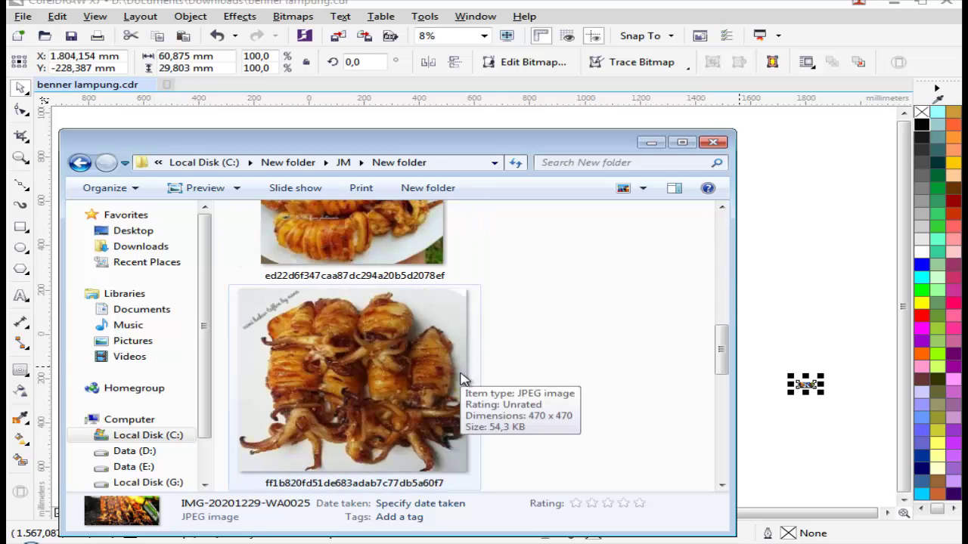
pyautogui.scroll(2, 465, 380)
pyautogui.scroll(6, 462, 375)
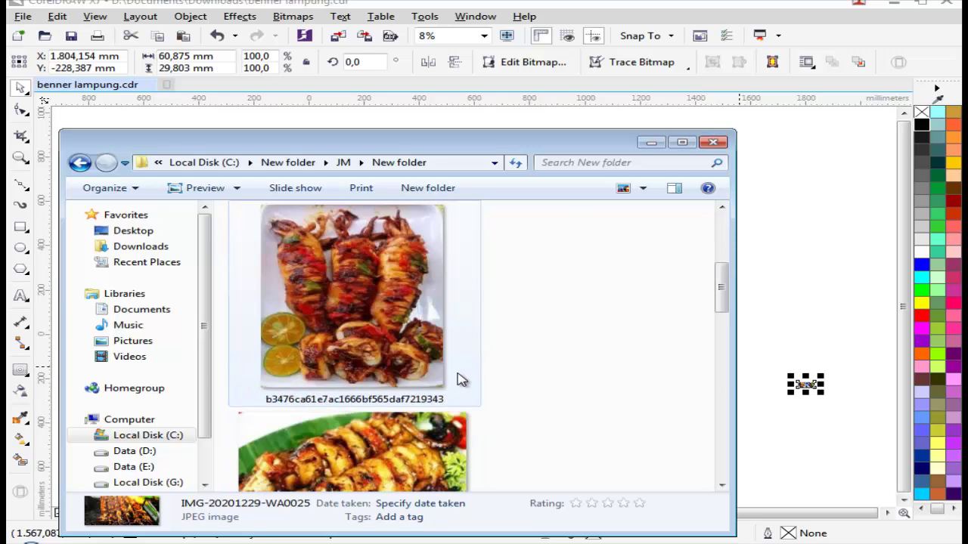
pyautogui.scroll(-3, 423, 349)
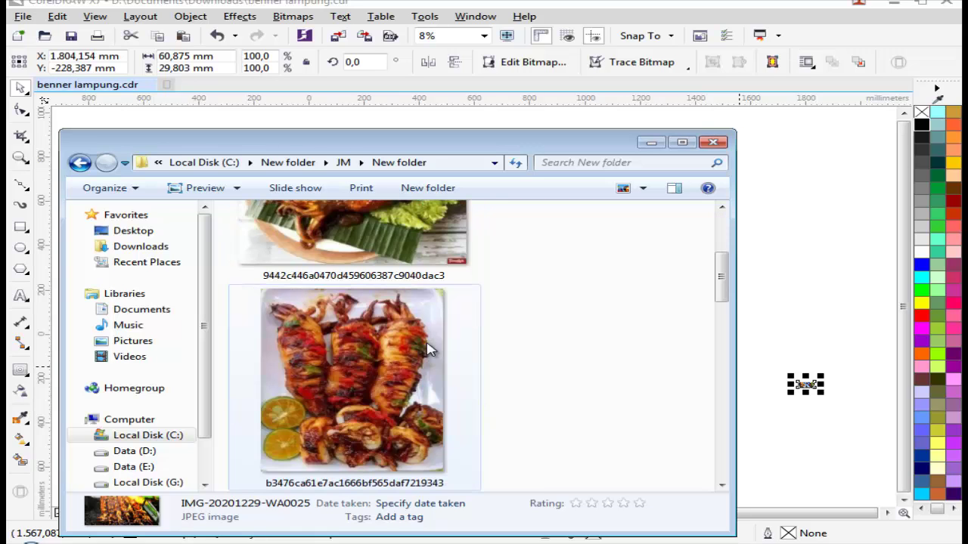
pyautogui.moveTo(421, 370)
pyautogui.mouseDown()
pyautogui.moveTo(777, 294)
pyautogui.moveTo(779, 326)
pyautogui.mouseUp()
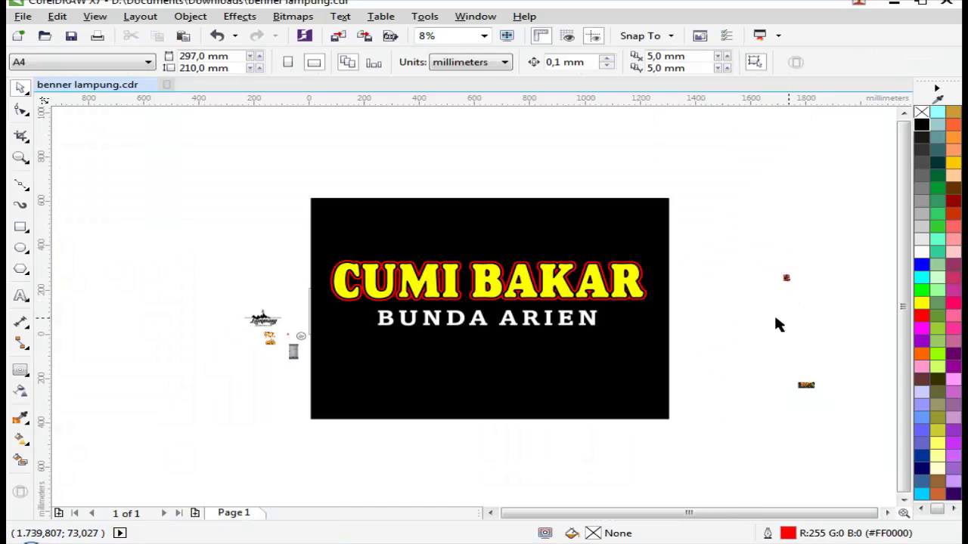
# Step: Enlarge the skewer photo about four times, to roughly 441%
pyautogui.scroll(2, 806, 387)
pyautogui.click(803, 387)
pyautogui.scroll(4, 666, 386)
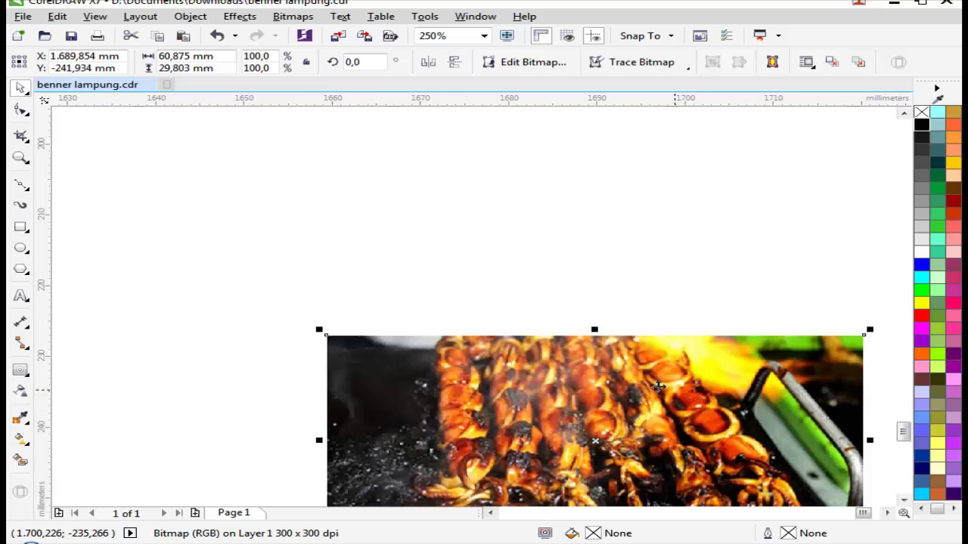
pyautogui.scroll(-3, 675, 371)
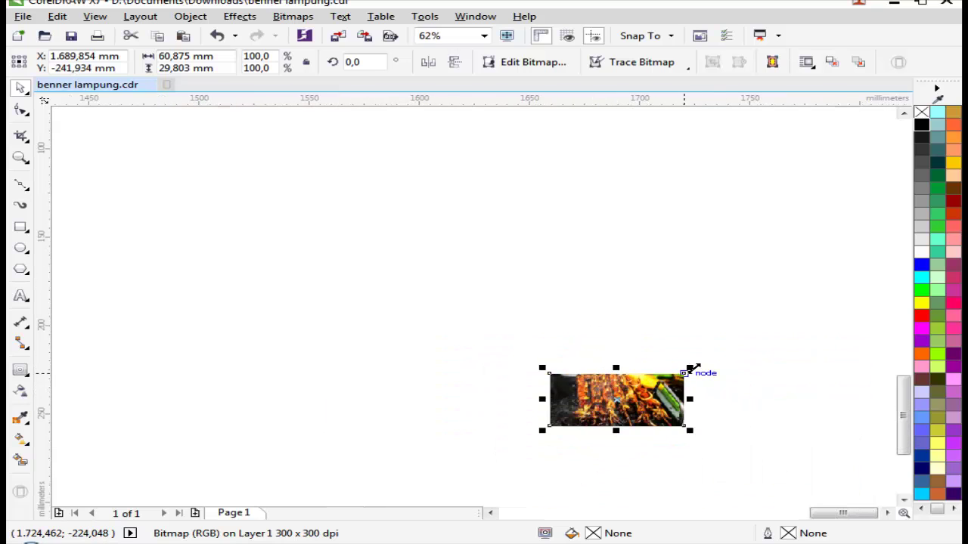
pyautogui.moveTo(695, 367); pyautogui.dragTo(875, 287)
# Step: Place the squid photo over the banner's lower right, with the skewer strip beneath it
pyautogui.scroll(-5, 671, 319)
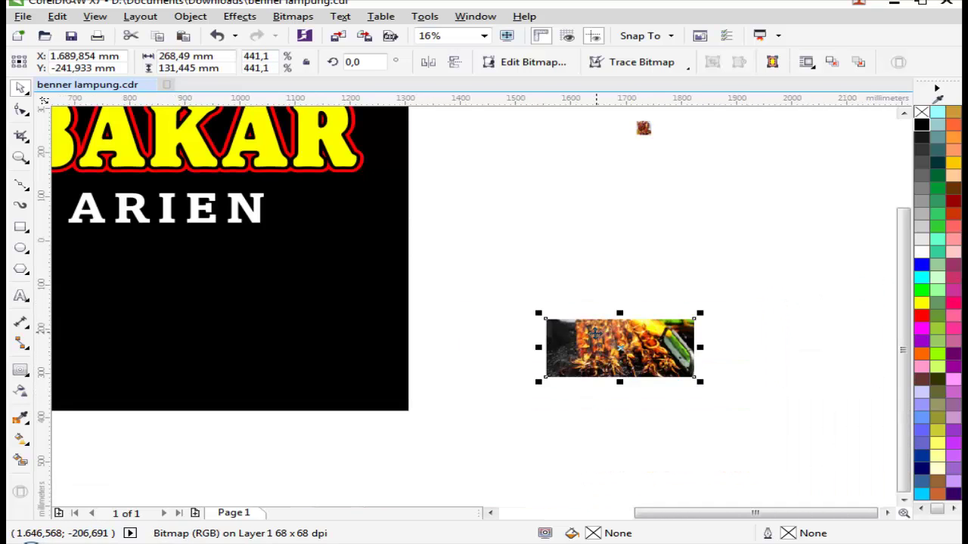
pyautogui.moveTo(688, 304); pyautogui.dragTo(687, 306)
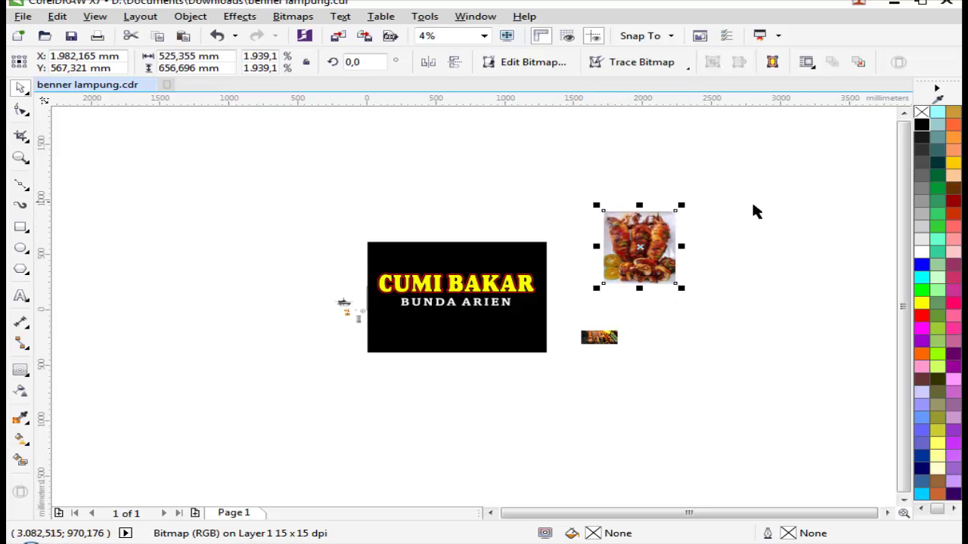
pyautogui.moveTo(642, 274); pyautogui.dragTo(734, 272)
pyautogui.scroll(3, 532, 355)
pyautogui.scroll(-1, 734, 272)
pyautogui.moveTo(763, 311); pyautogui.dragTo(636, 403)
pyautogui.moveTo(649, 237); pyautogui.dragTo(535, 276)
pyautogui.moveTo(733, 136); pyautogui.dragTo(284, 318)
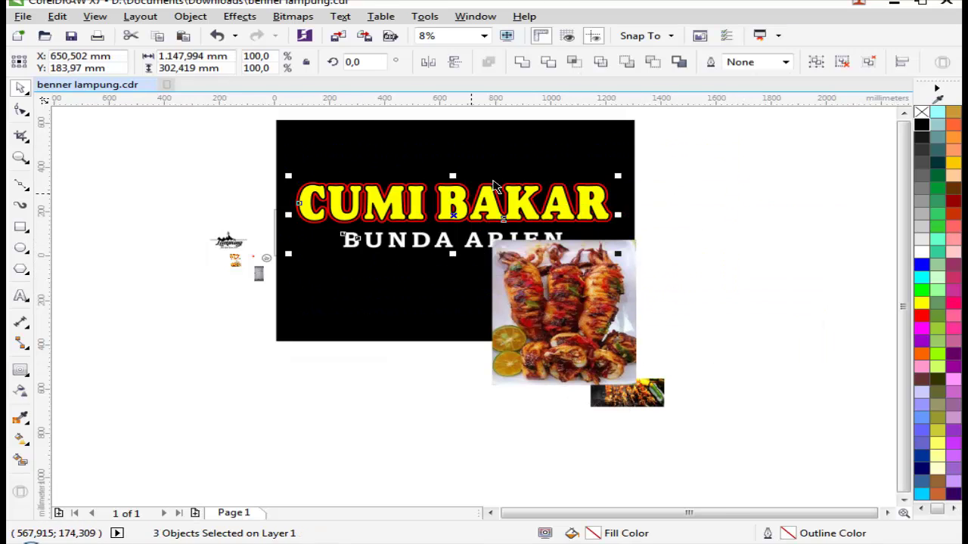
# Step: Raise the title texts about 130 mm and shift the squid photo up and right
pyautogui.scroll(1, 496, 185)
pyautogui.moveTo(492, 249); pyautogui.dragTo(492, 177)
pyautogui.scroll(-1, 490, 180)
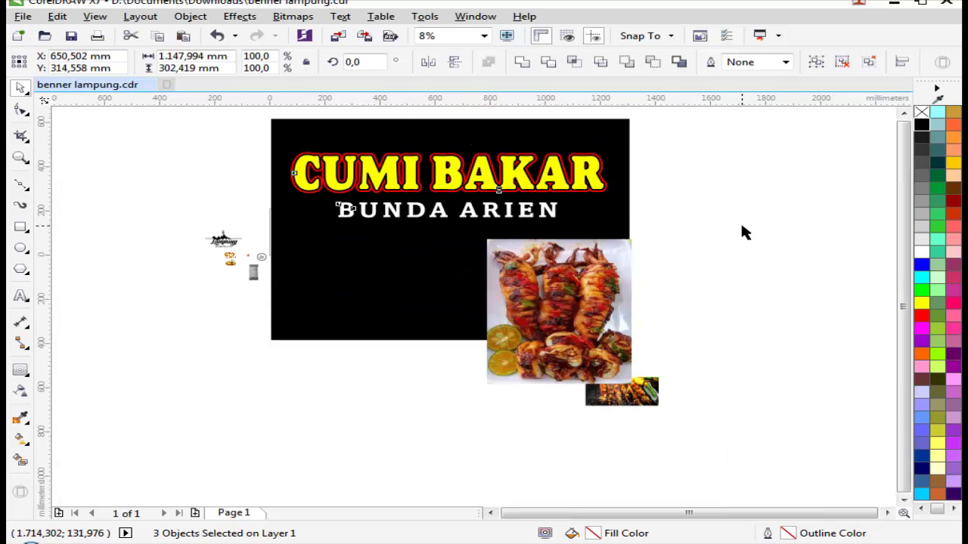
pyautogui.click(741, 231)
pyautogui.moveTo(537, 311); pyautogui.dragTo(629, 279)
pyautogui.scroll(1, 629, 278)
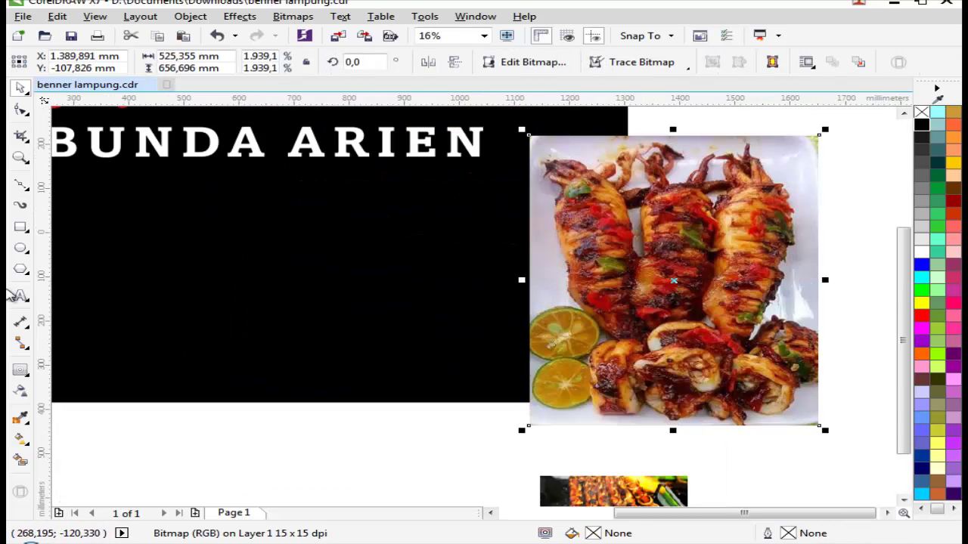
# Step: Add a linear transparency that fades the squid photo's left edge
pyautogui.click(20, 392)
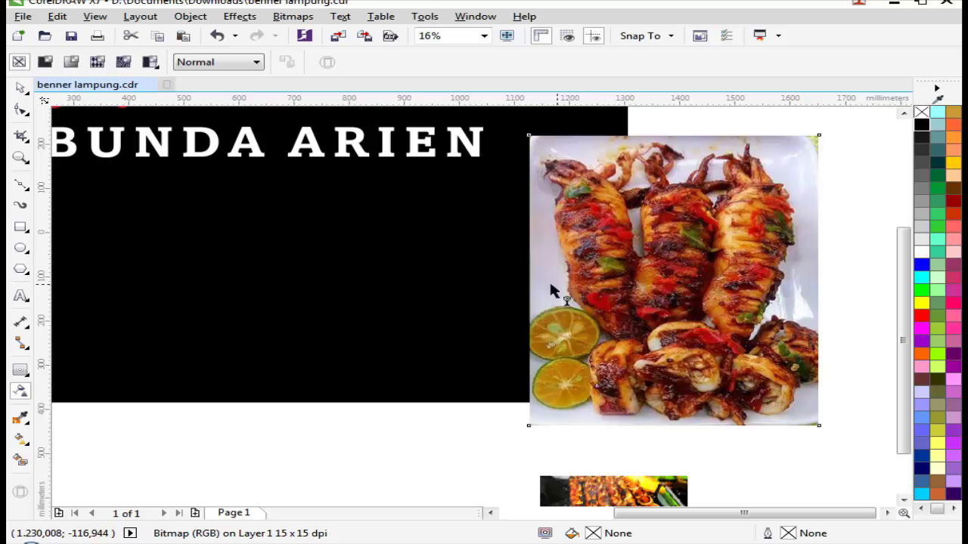
pyautogui.moveTo(518, 292); pyautogui.dragTo(540, 282)
pyautogui.press('space')
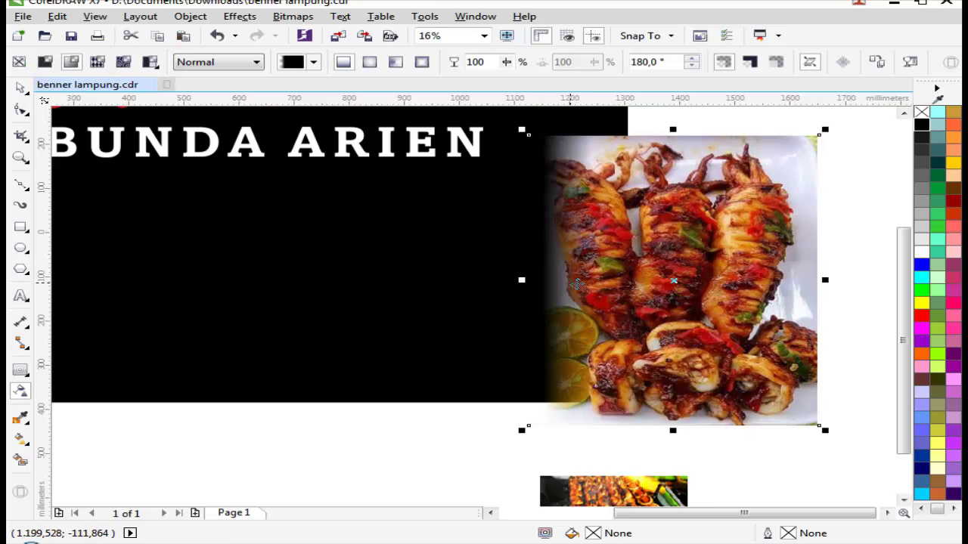
# Step: Move the squid photo onto the banner, enlarge it slightly and fine-tune its position
pyautogui.moveTo(639, 256); pyautogui.dragTo(500, 230)
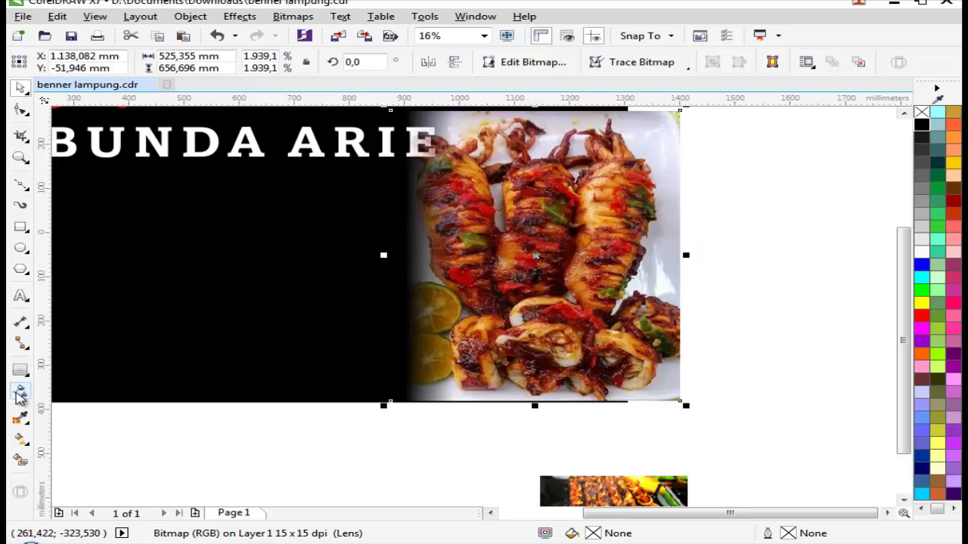
pyautogui.scroll(-2, 361, 318)
pyautogui.scroll(2, 573, 200)
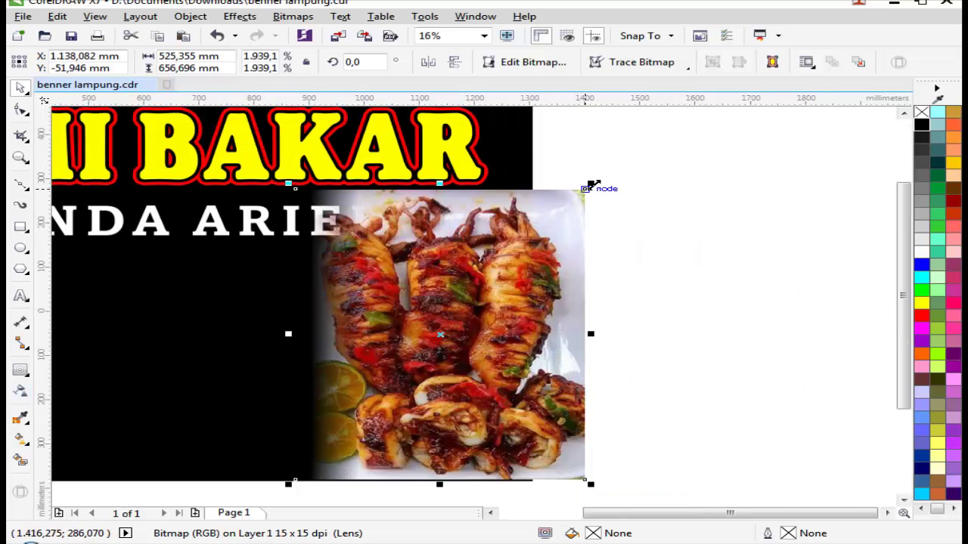
pyautogui.moveTo(594, 185); pyautogui.dragTo(614, 163)
pyautogui.moveTo(538, 240); pyautogui.dragTo(567, 227)
pyautogui.scroll(-2, 527, 254)
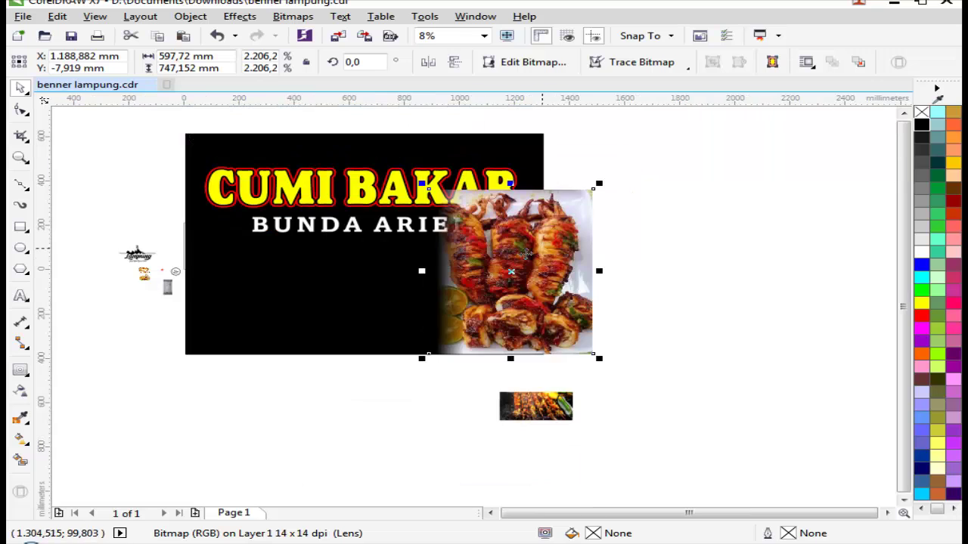
pyautogui.scroll(1, 454, 297)
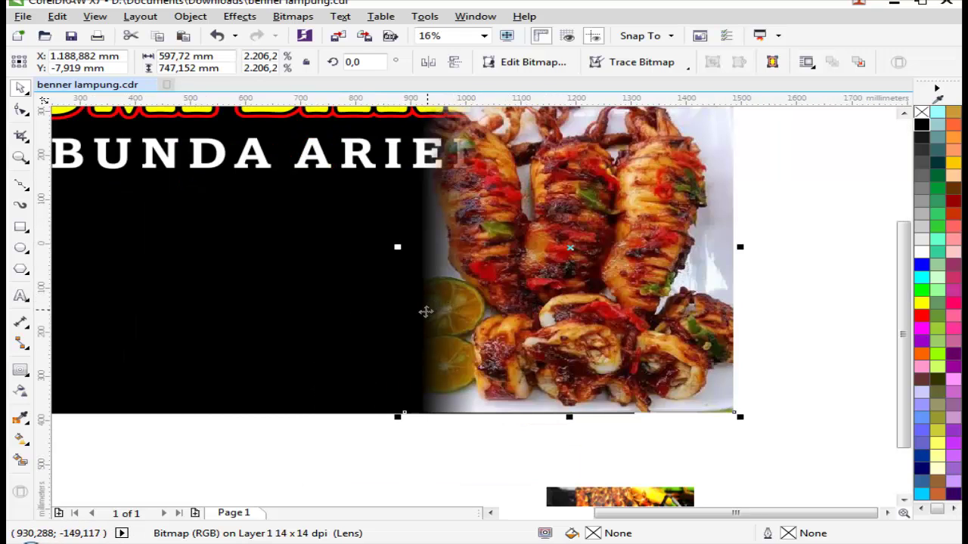
pyautogui.moveTo(502, 308); pyautogui.dragTo(476, 314)
pyautogui.scroll(-1, 681, 265)
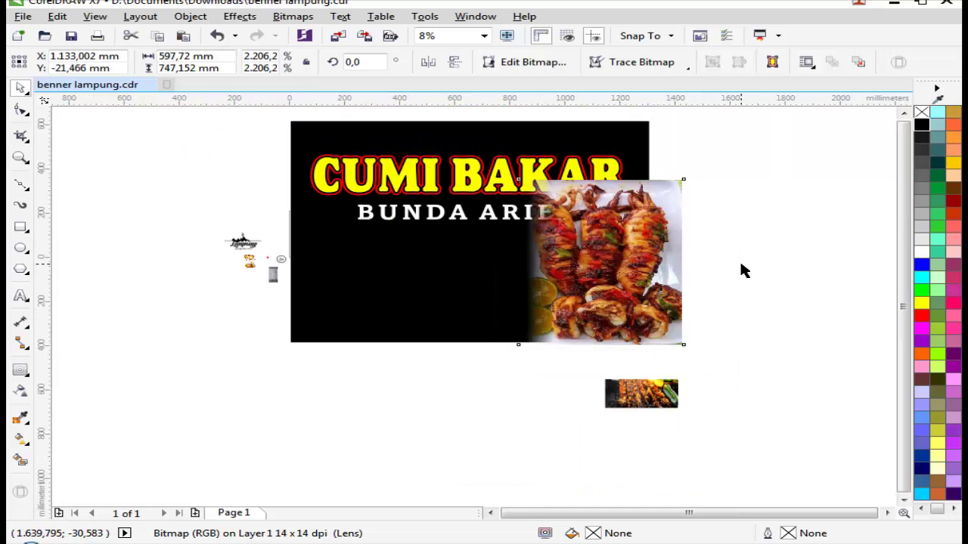
# Step: PowerClip the squid photo inside the black banner rectangle
pyautogui.click(741, 270)
pyautogui.click(449, 276)
pyautogui.click(640, 278)
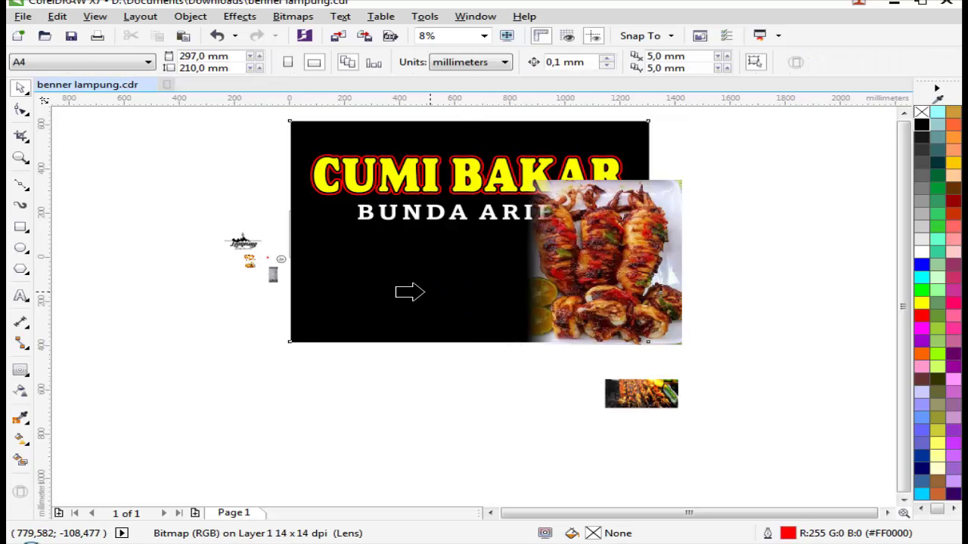
pyautogui.click(408, 291)
pyautogui.click(732, 278)
# Step: Zoom in on the title area and bring up the clipped banner's context menu
pyautogui.press('z')
pyautogui.moveTo(313, 195); pyautogui.dragTo(695, 261)
pyautogui.scroll(-2, 696, 295)
pyautogui.scroll(1, 703, 310)
pyautogui.press('space')
pyautogui.rightClick(703, 308)
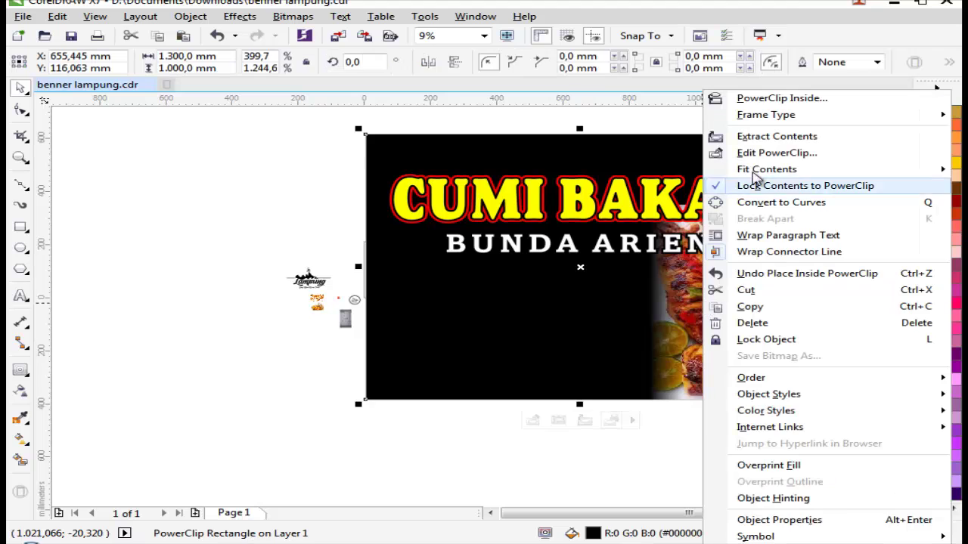
# Step: In Edit PowerClip, shrink the squid photo to 73%
pyautogui.click(777, 153)
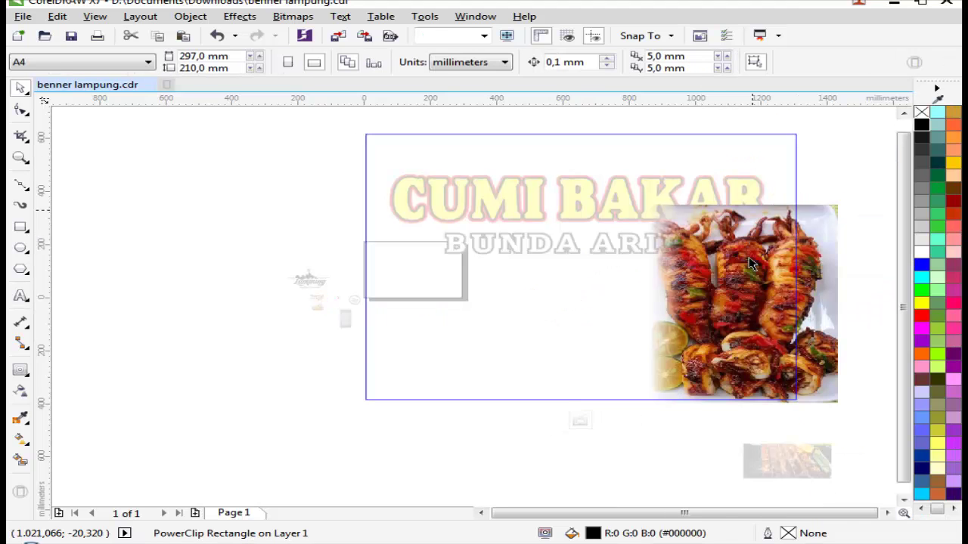
pyautogui.click(838, 224)
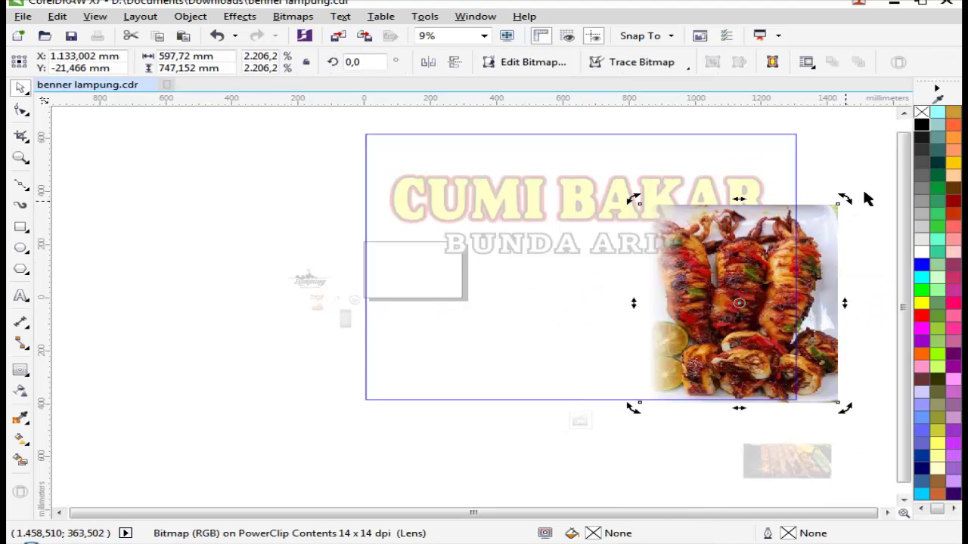
pyautogui.click(867, 199)
pyautogui.click(827, 219)
pyautogui.moveTo(843, 199); pyautogui.dragTo(817, 225)
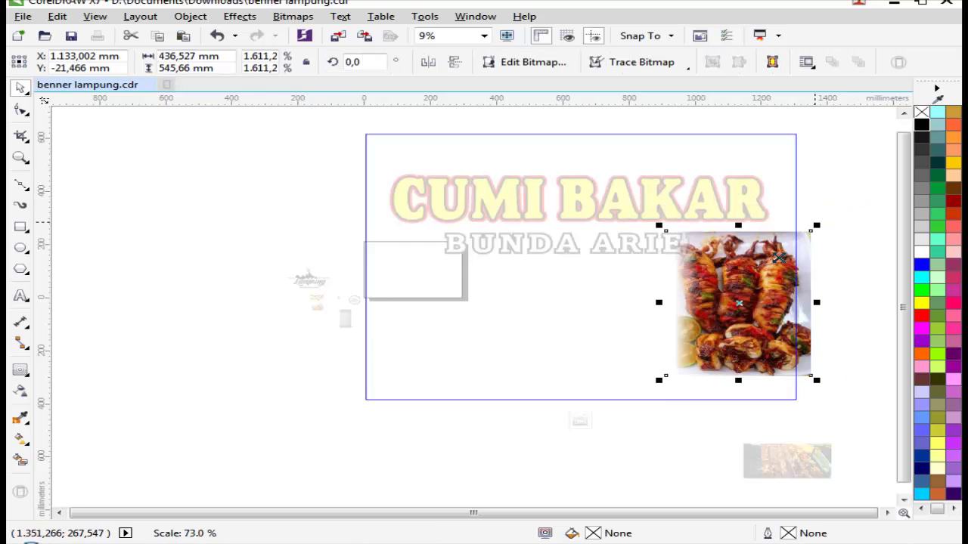
# Step: Nudge the squid photo down, finish editing, and move the skewer photo onto the banner's lower left
pyautogui.moveTo(779, 258); pyautogui.dragTo(779, 275)
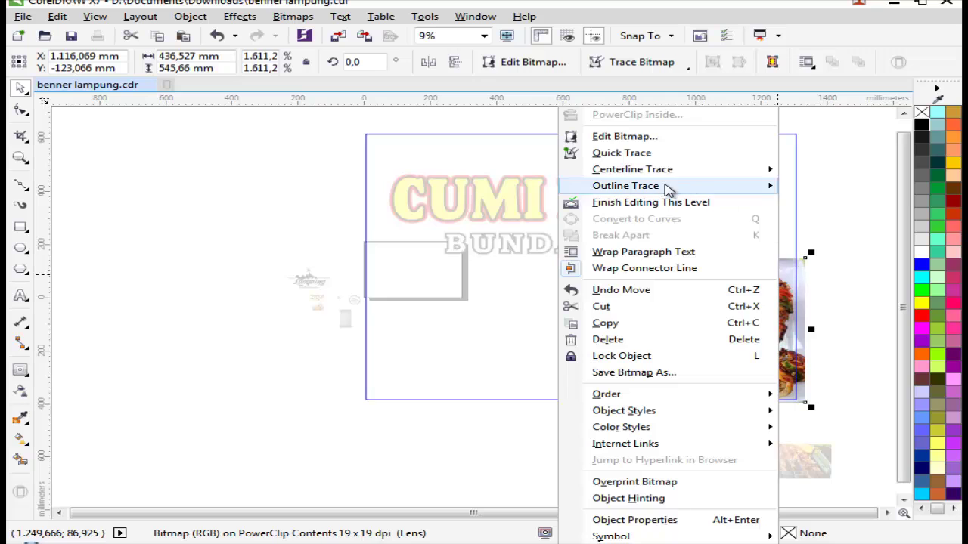
pyautogui.click(749, 202)
pyautogui.moveTo(802, 465); pyautogui.dragTo(653, 275)
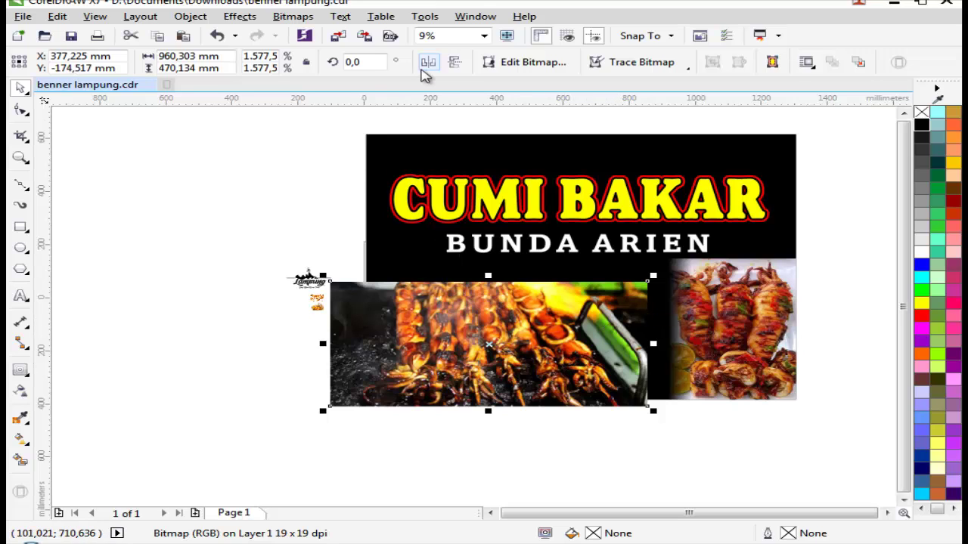
# Step: Mirror the skewer photo horizontally and shift it up and left
pyautogui.click(426, 64)
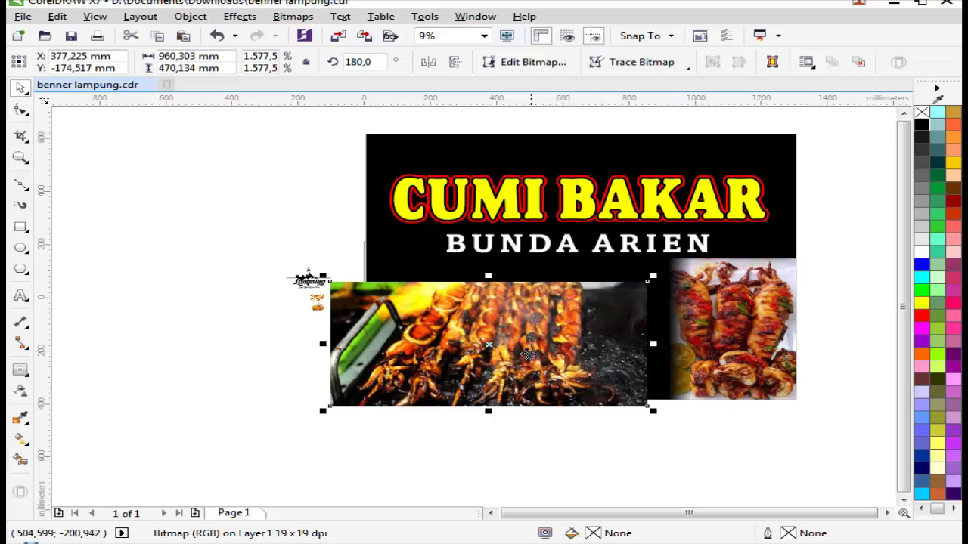
pyautogui.moveTo(528, 352); pyautogui.dragTo(459, 305)
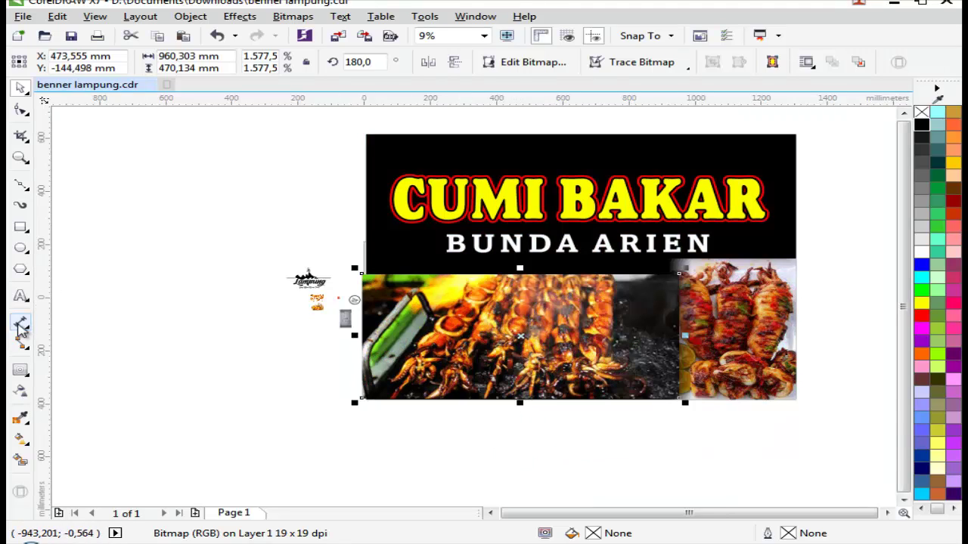
pyautogui.click(18, 298)
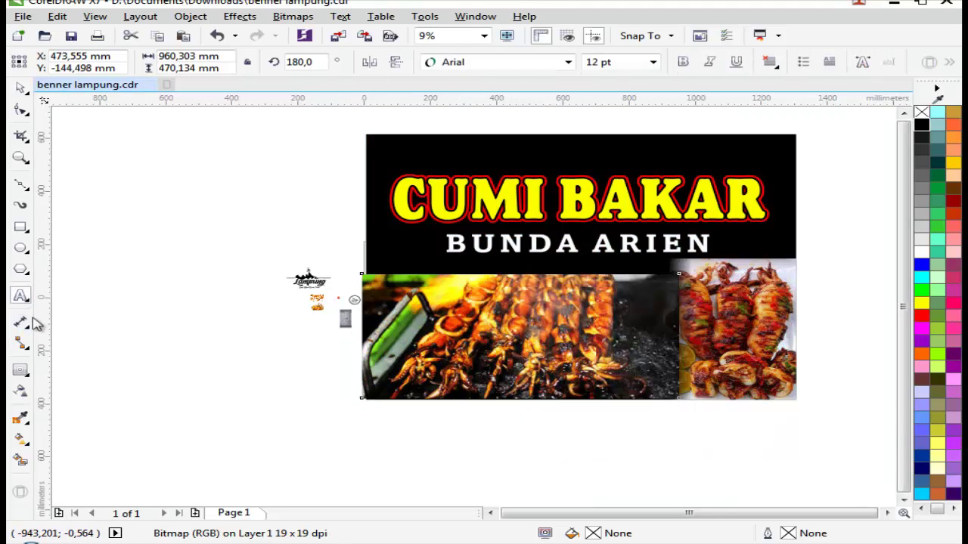
# Step: Apply a linear transparency fading the skewer photo's right edge
pyautogui.click(20, 391)
pyautogui.scroll(2, 690, 313)
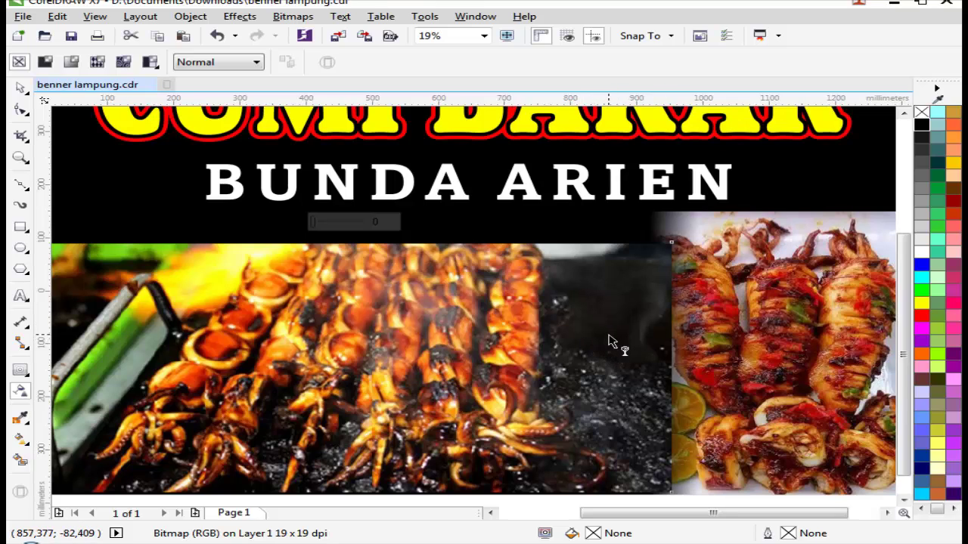
pyautogui.moveTo(546, 361); pyautogui.dragTo(638, 360)
pyautogui.press('space')
pyautogui.scroll(-2, 638, 359)
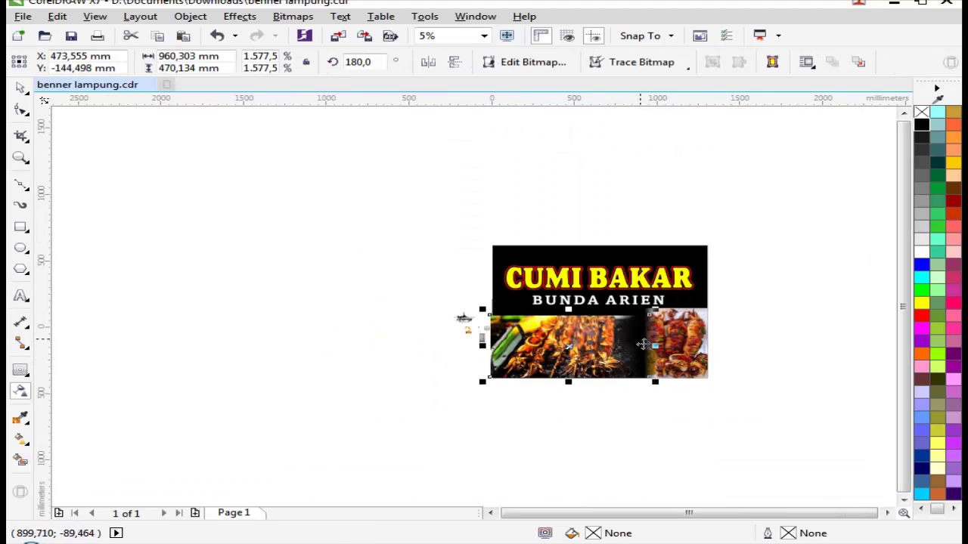
# Step: Narrow the skewer photo from the right, reposition it, and PowerClip it into the banner
pyautogui.moveTo(569, 346)
pyautogui.mouseDown()
pyautogui.moveTo(563, 363)
pyautogui.moveTo(575, 333)
pyautogui.mouseUp()
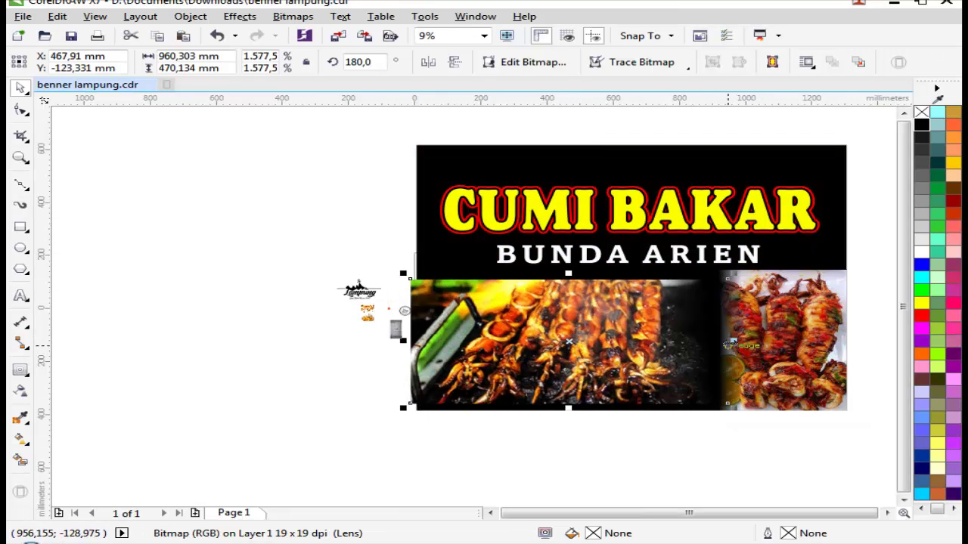
pyautogui.moveTo(728, 345); pyautogui.dragTo(656, 345)
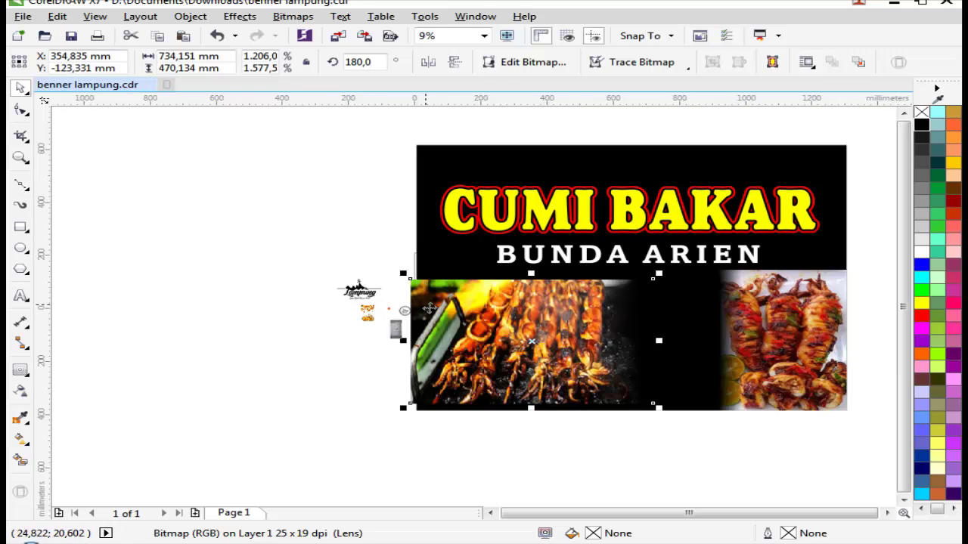
pyautogui.moveTo(429, 308); pyautogui.dragTo(431, 321)
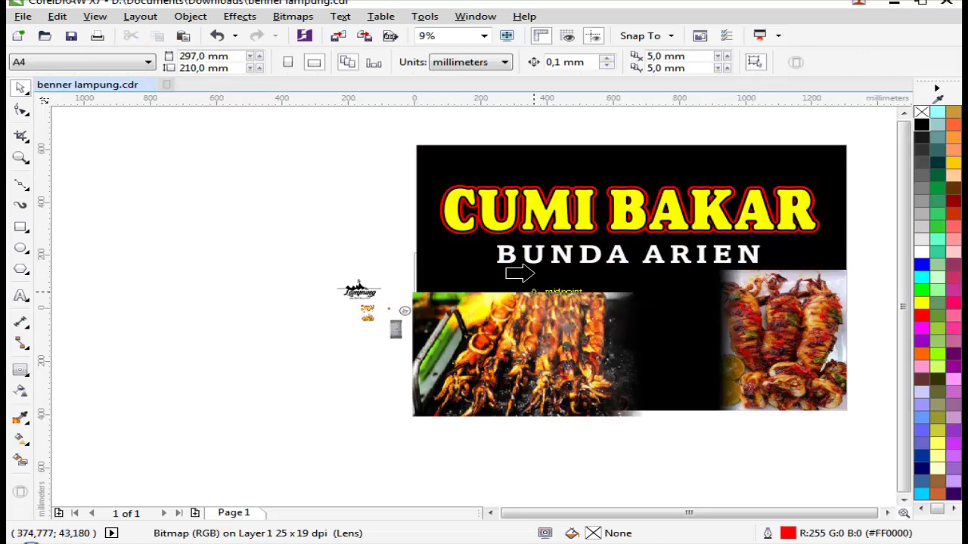
pyautogui.click(514, 277)
pyautogui.click(761, 454)
pyautogui.scroll(-1, 761, 454)
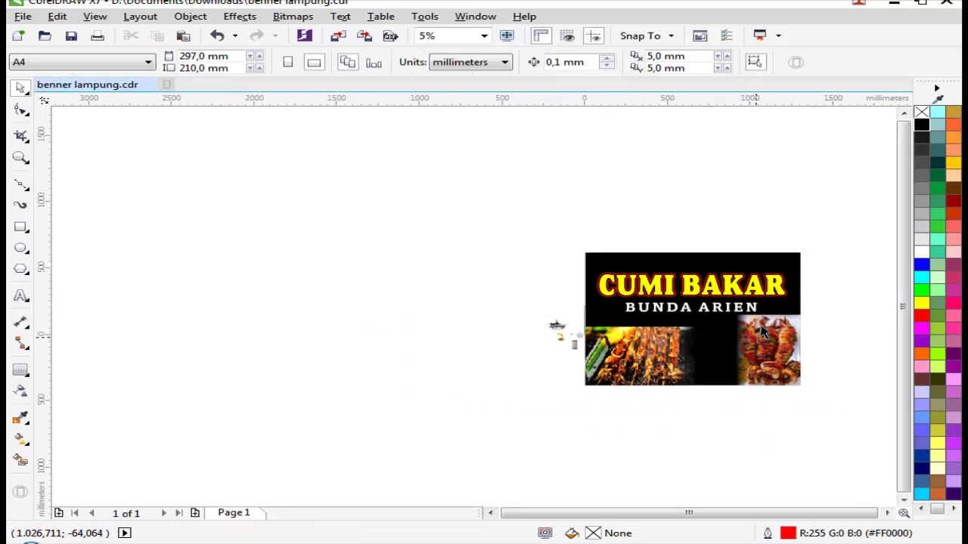
pyautogui.scroll(1, 467, 364)
pyautogui.scroll(-1, 466, 364)
pyautogui.press('z')
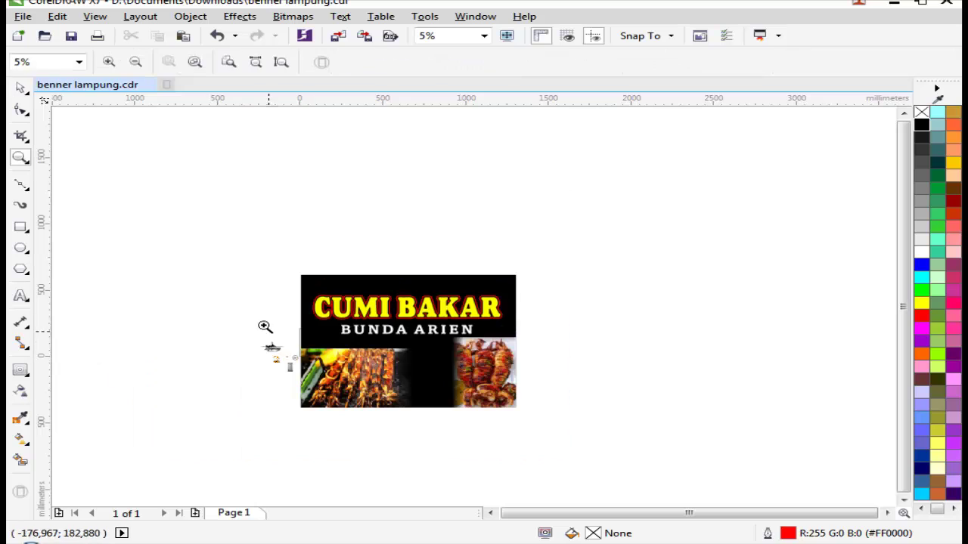
pyautogui.moveTo(553, 353); pyautogui.dragTo(552, 354)
pyautogui.scroll(-1, 619, 372)
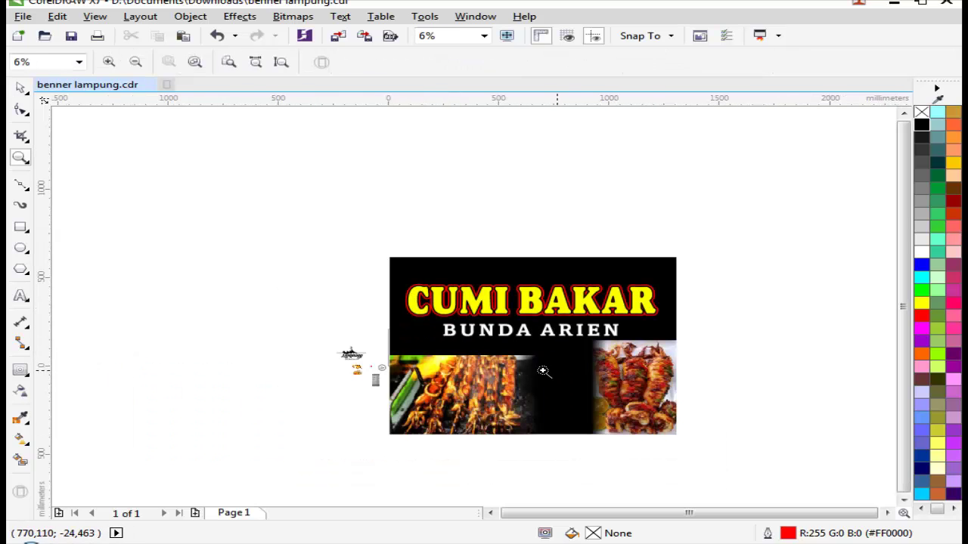
pyautogui.scroll(1, 545, 371)
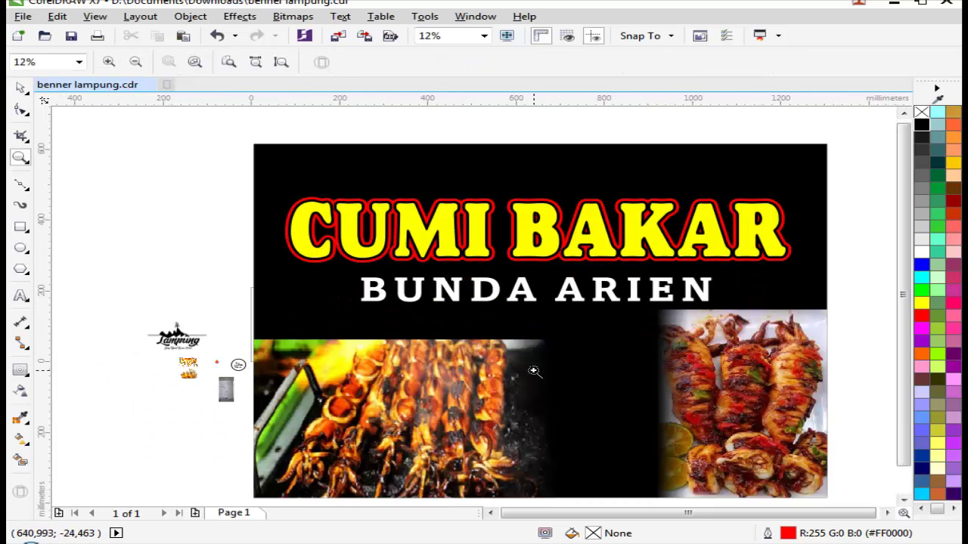
pyautogui.scroll(-1, 535, 371)
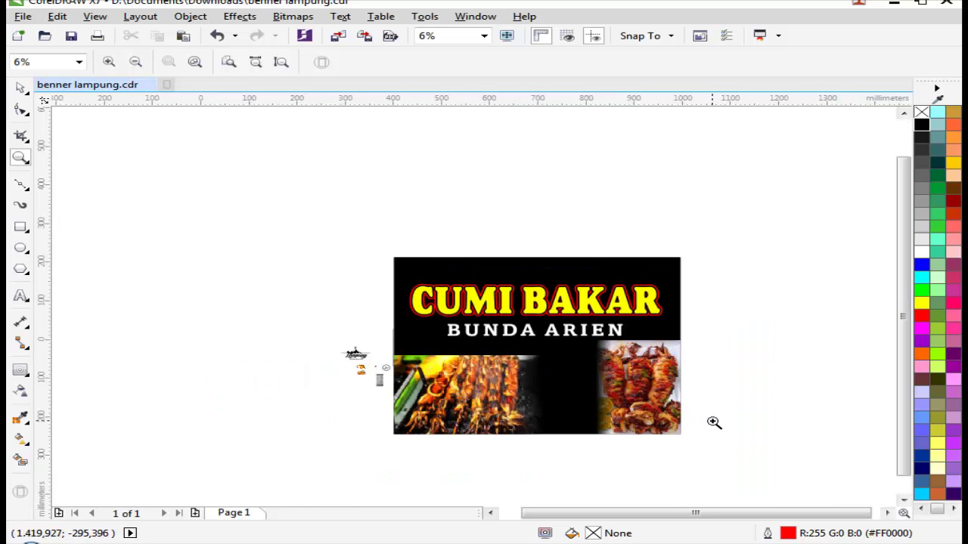
pyautogui.press('F4')
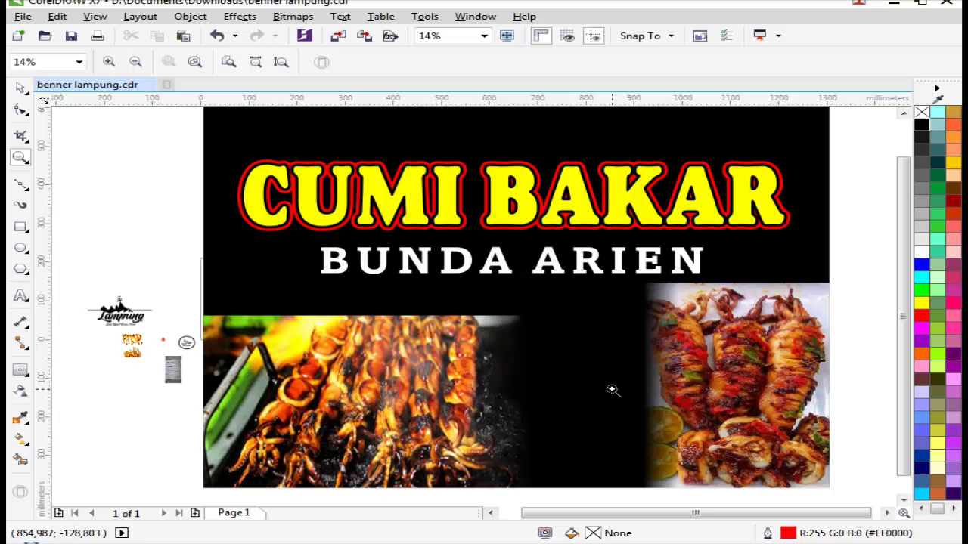
pyautogui.scroll(-1, 673, 314)
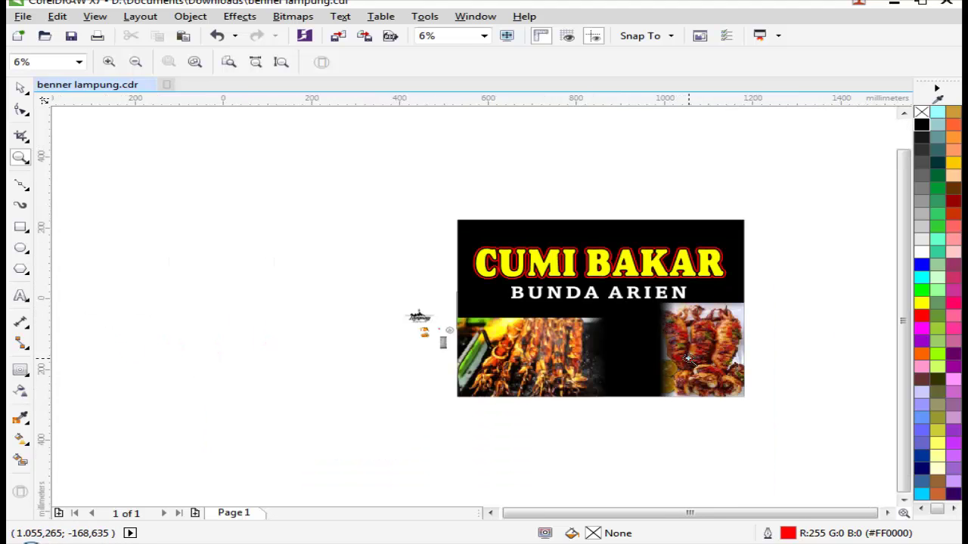
pyautogui.scroll(1, 680, 355)
# Step: Inside Edit PowerClip, set the right squid photo to No Transparency
pyautogui.rightClick(696, 334)
pyautogui.click(730, 154)
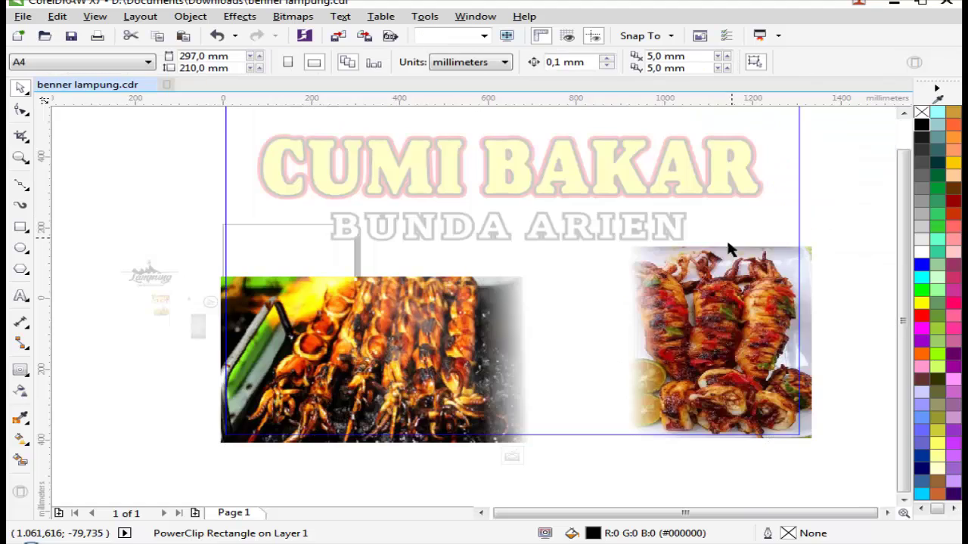
pyautogui.rightClick(693, 290)
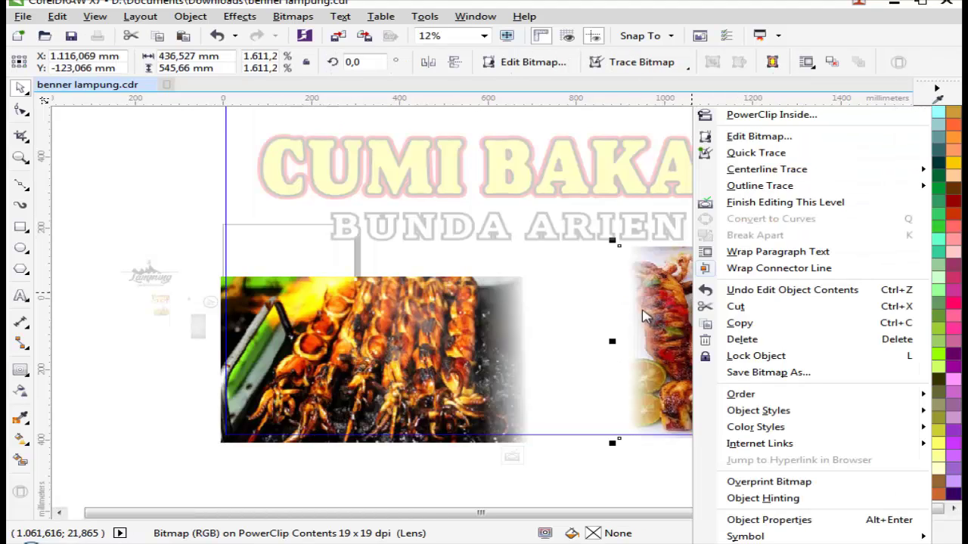
pyautogui.click(609, 311)
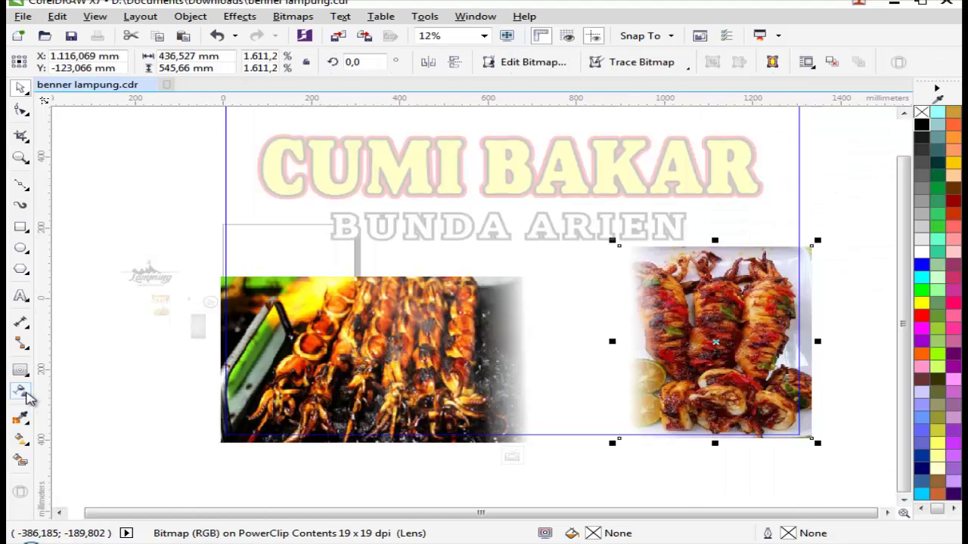
pyautogui.click(20, 390)
pyautogui.click(18, 62)
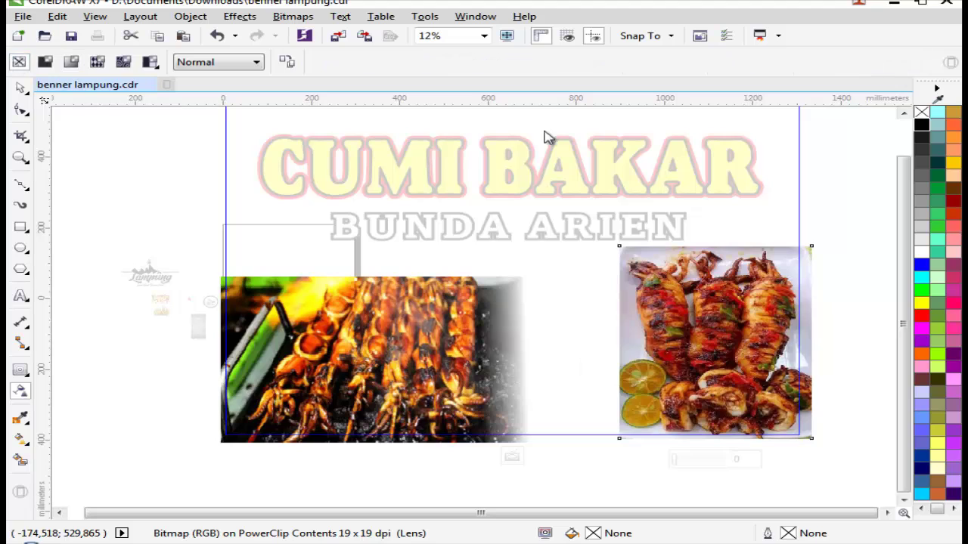
pyautogui.press('space')
# Step: Finish editing this PowerClip level and zoom back in on the banner
pyautogui.rightClick(784, 286)
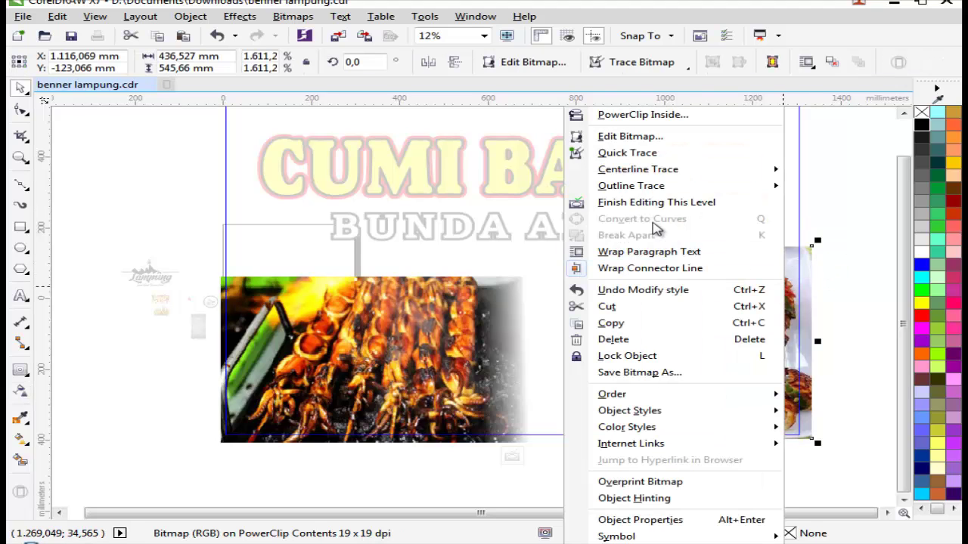
pyautogui.click(656, 202)
pyautogui.press('z')
pyautogui.rightClick(394, 238)
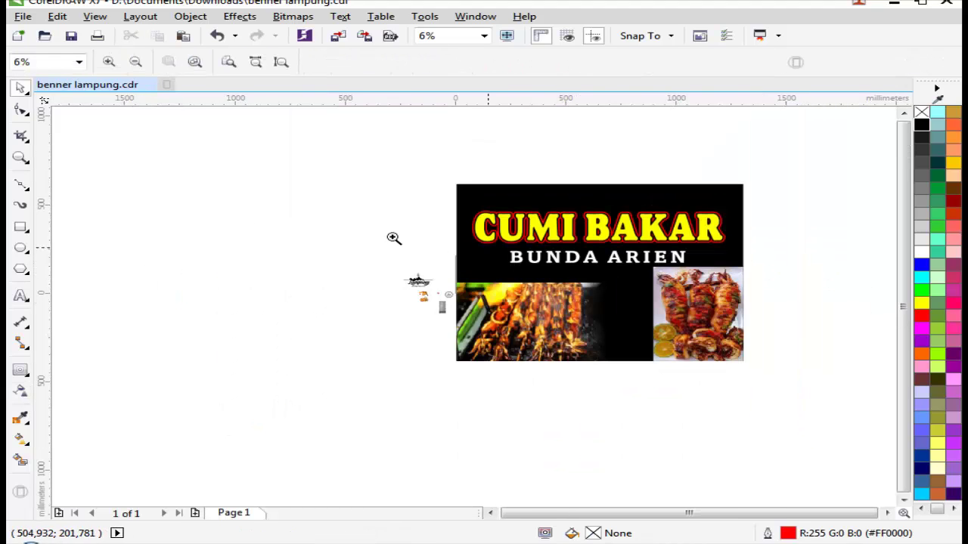
pyautogui.moveTo(364, 226); pyautogui.dragTo(832, 369)
pyautogui.press('space')
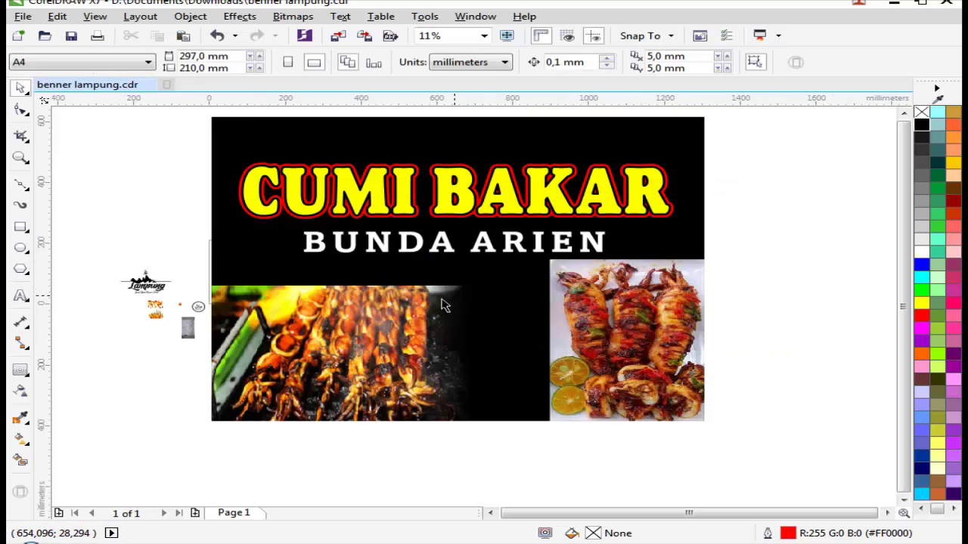
# Step: Extract the photos from the banner and lock the black background
pyautogui.scroll(-1, 390, 314)
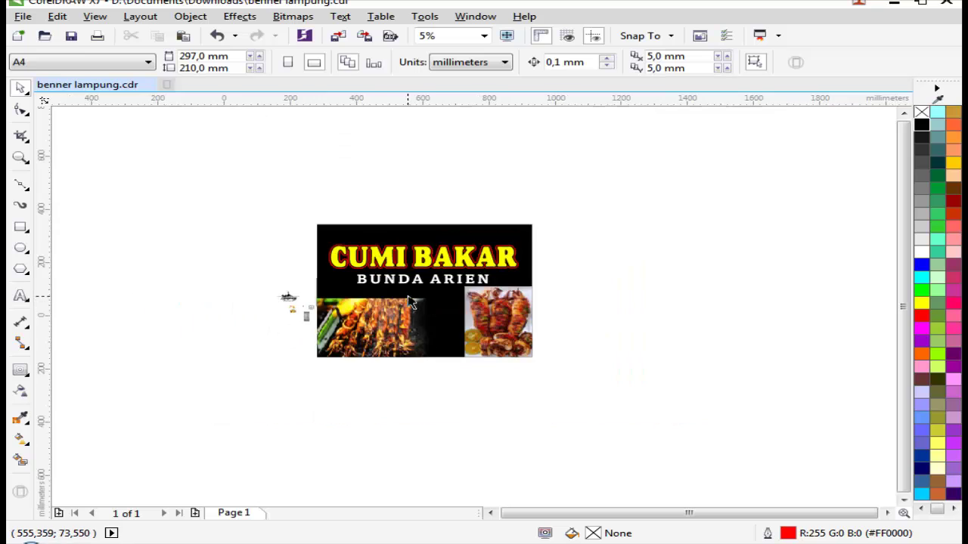
pyautogui.rightClick(384, 313)
pyautogui.click(439, 136)
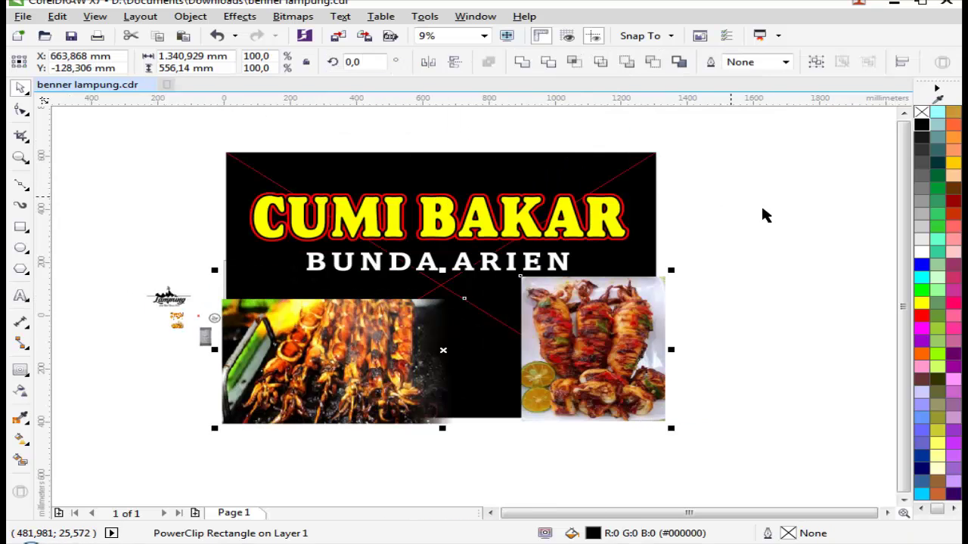
pyautogui.click(762, 267)
pyautogui.rightClick(611, 168)
pyautogui.click(786, 340)
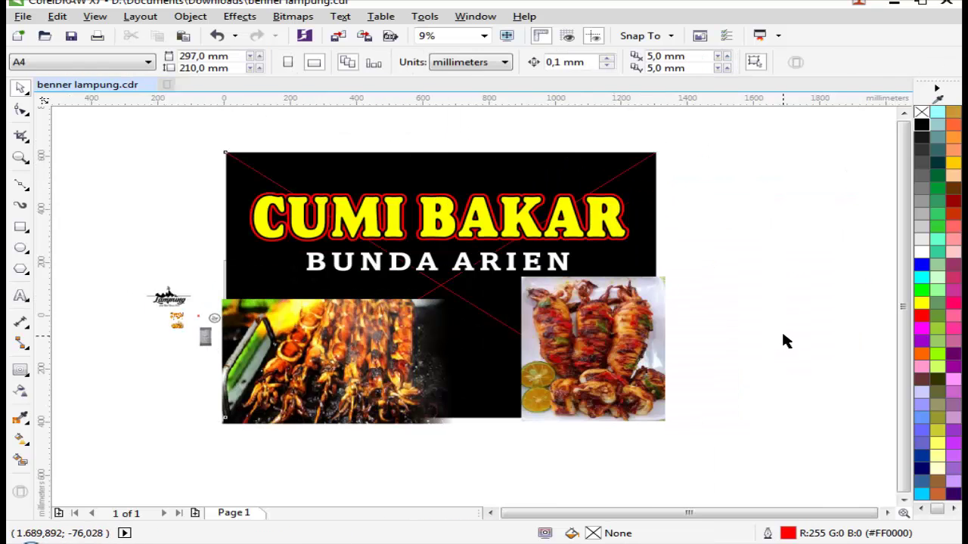
# Step: Remove the linear fade from the grilled-skewer photo
pyautogui.press('z')
pyautogui.moveTo(518, 283); pyautogui.dragTo(68, 382)
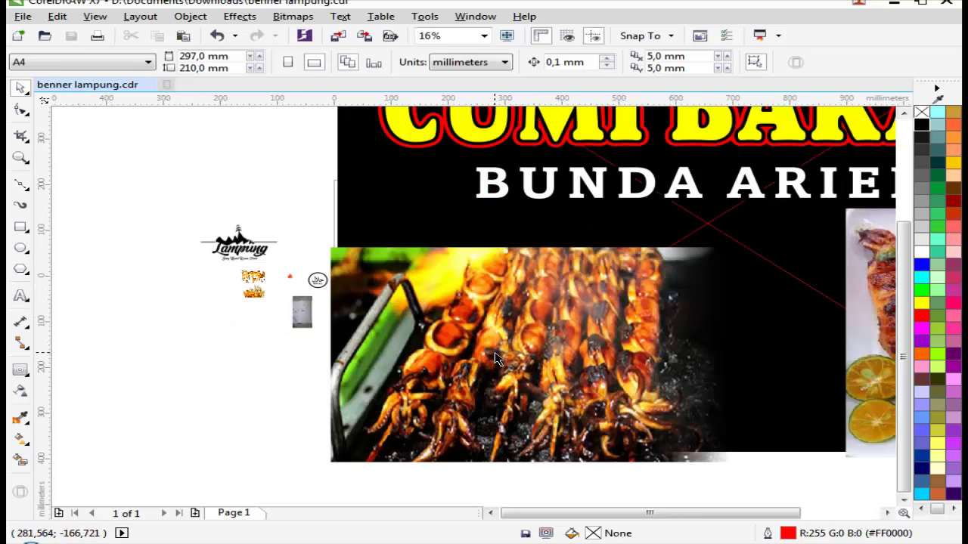
pyautogui.click(348, 378)
pyautogui.click(20, 391)
pyautogui.click(28, 66)
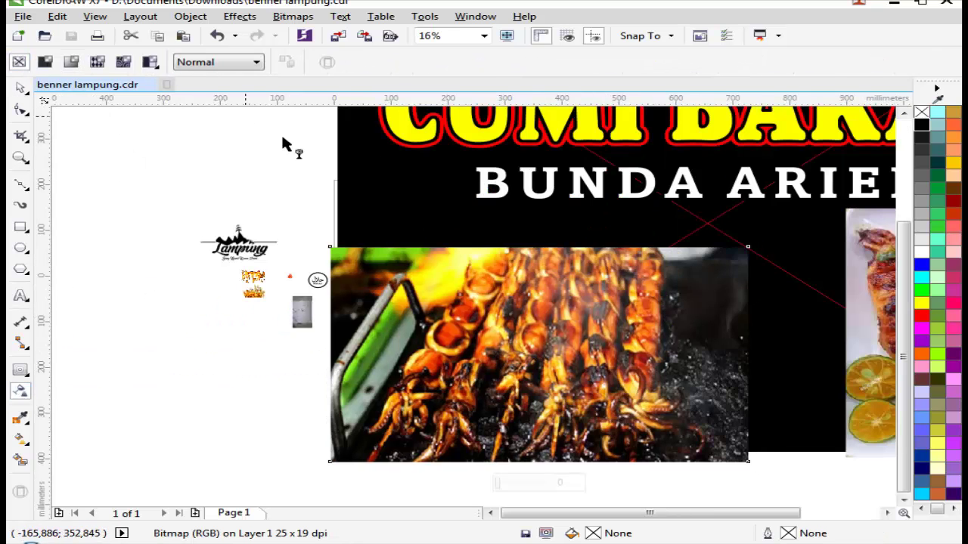
pyautogui.scroll(-2, 342, 177)
pyautogui.click(711, 376)
pyautogui.scroll(1, 540, 227)
# Step: Shrink the skewer photo and move it below the banner, with the squid photo off the right side
pyautogui.click(594, 195)
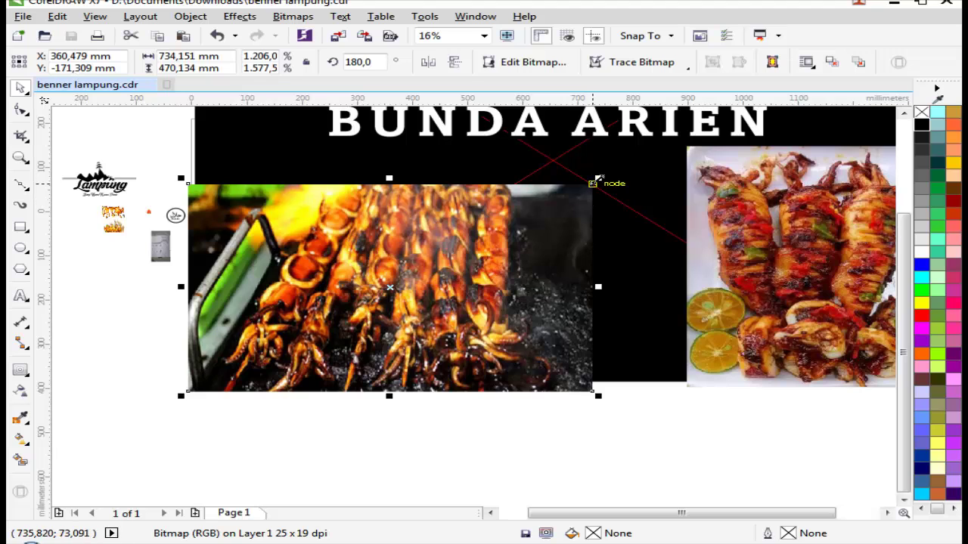
pyautogui.moveTo(595, 184); pyautogui.dragTo(541, 208)
pyautogui.moveTo(434, 276); pyautogui.dragTo(413, 213)
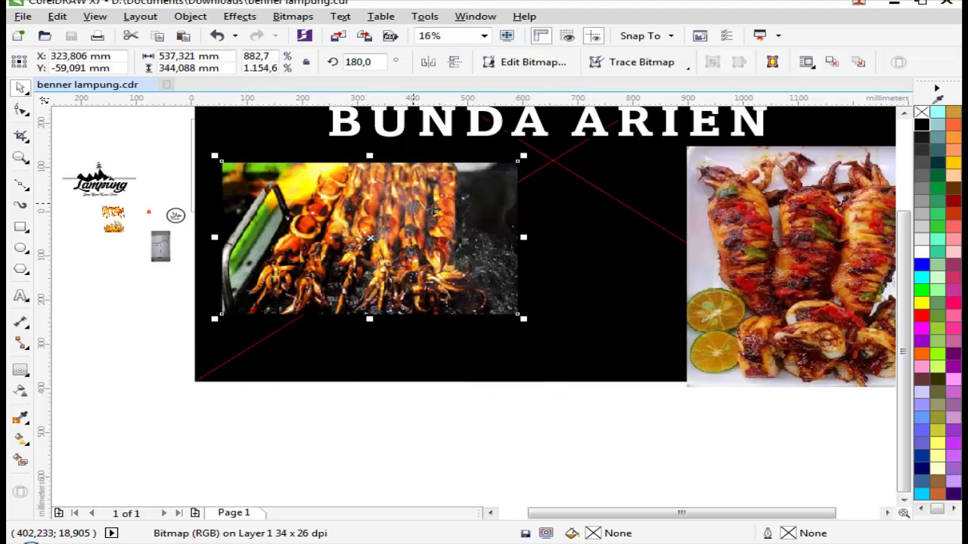
pyautogui.scroll(-1, 423, 215)
pyautogui.moveTo(482, 227); pyautogui.dragTo(400, 356)
pyautogui.moveTo(635, 249); pyautogui.dragTo(771, 286)
# Step: Zoom in on the banner, now showing only the titles on black
pyautogui.click(616, 305)
pyautogui.scroll(-1, 601, 299)
pyautogui.press('z')
pyautogui.moveTo(384, 205); pyautogui.dragTo(629, 215)
# Step: Unlock the black banner background, then lock it again so it cannot move
pyautogui.press('space')
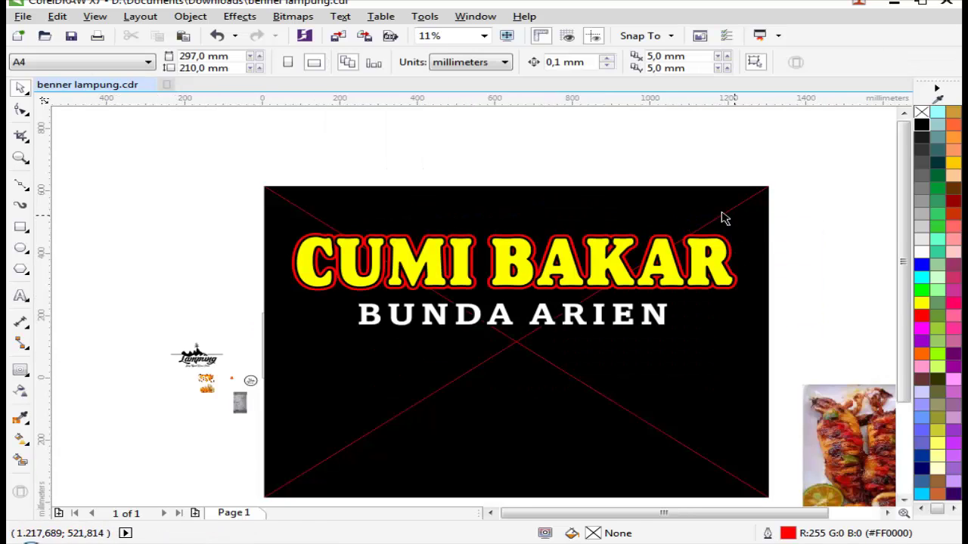
pyautogui.rightClick(695, 212)
pyautogui.click(737, 211)
pyautogui.click(546, 319)
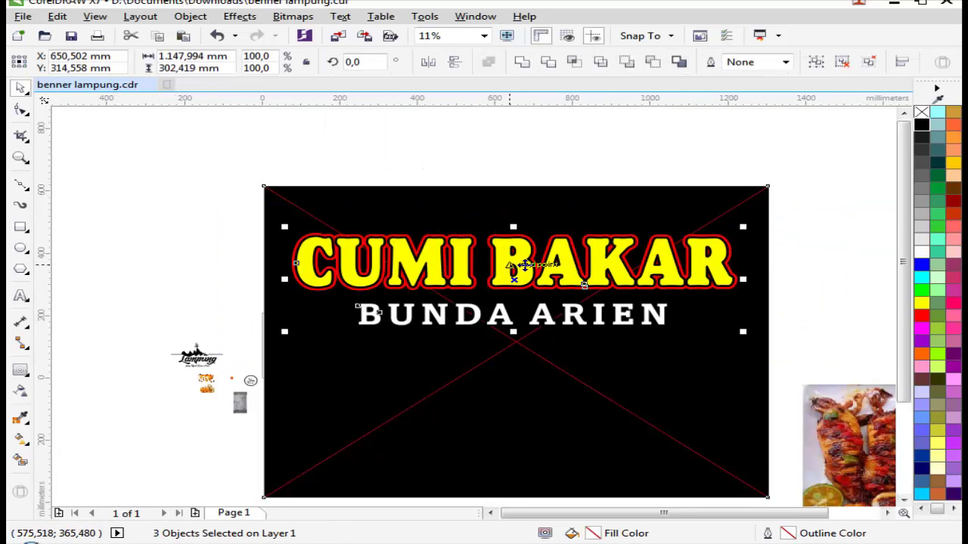
pyautogui.scroll(1, 518, 262)
pyautogui.click(505, 229)
pyautogui.scroll(-1, 580, 253)
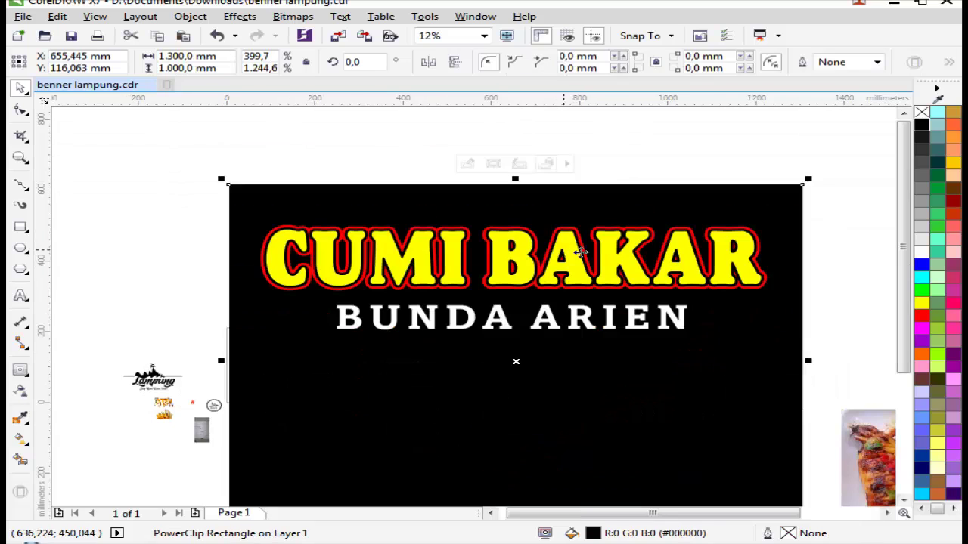
pyautogui.click(890, 283)
pyautogui.scroll(-1, 671, 306)
pyautogui.scroll(1, 594, 339)
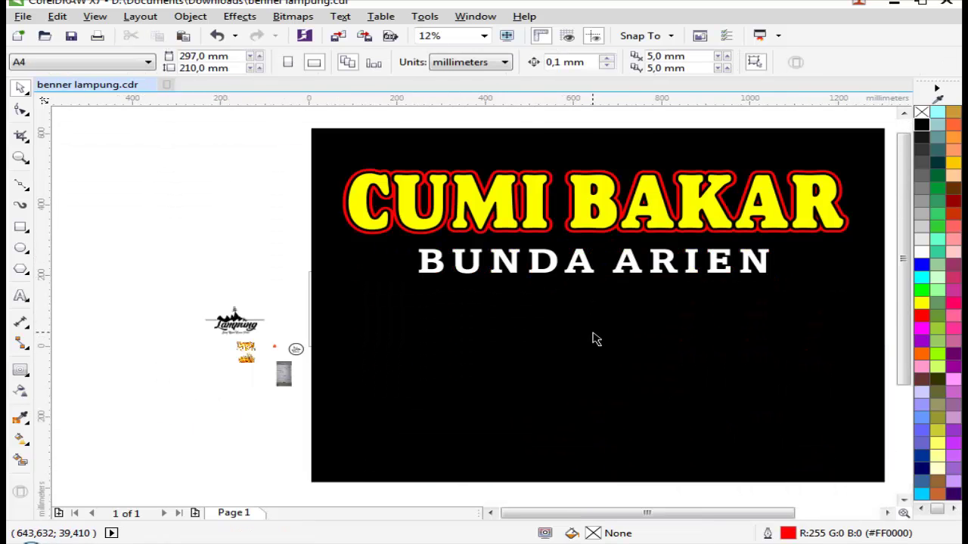
pyautogui.rightClick(464, 333)
pyautogui.click(509, 341)
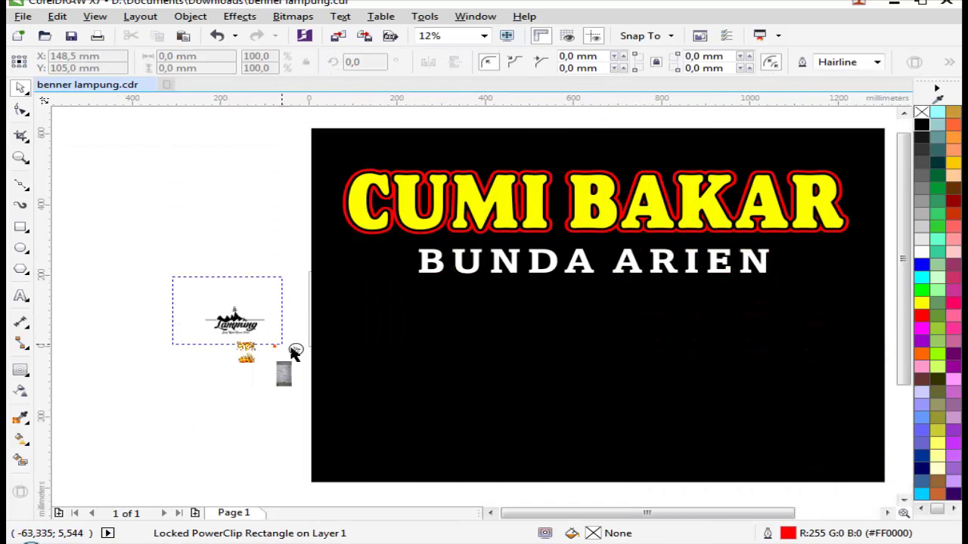
# Step: Move the whole Lampung logo group onto the banner and make it white
pyautogui.moveTo(291, 348); pyautogui.dragTo(663, 362)
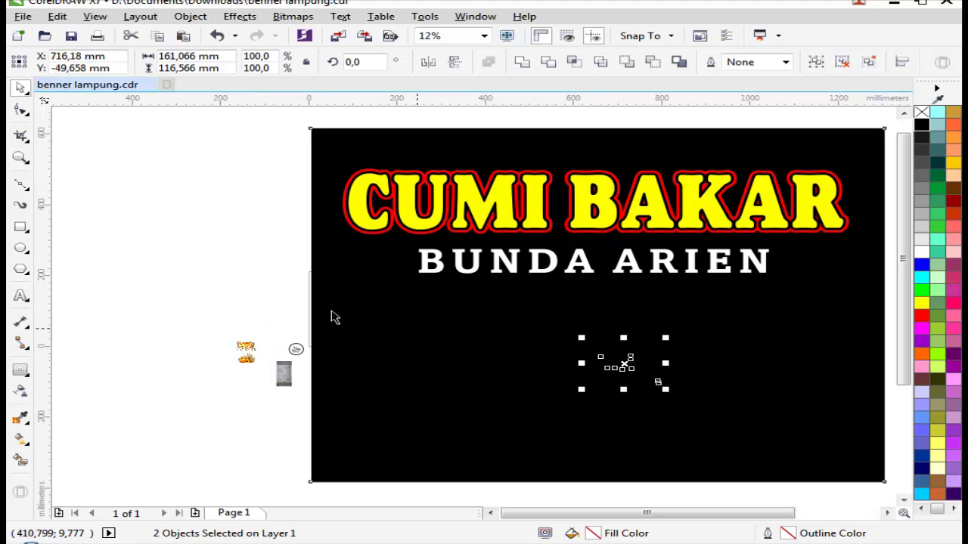
pyautogui.hotkey('ctrl', 'z')
pyautogui.click(176, 281)
pyautogui.moveTo(299, 346); pyautogui.dragTo(698, 286)
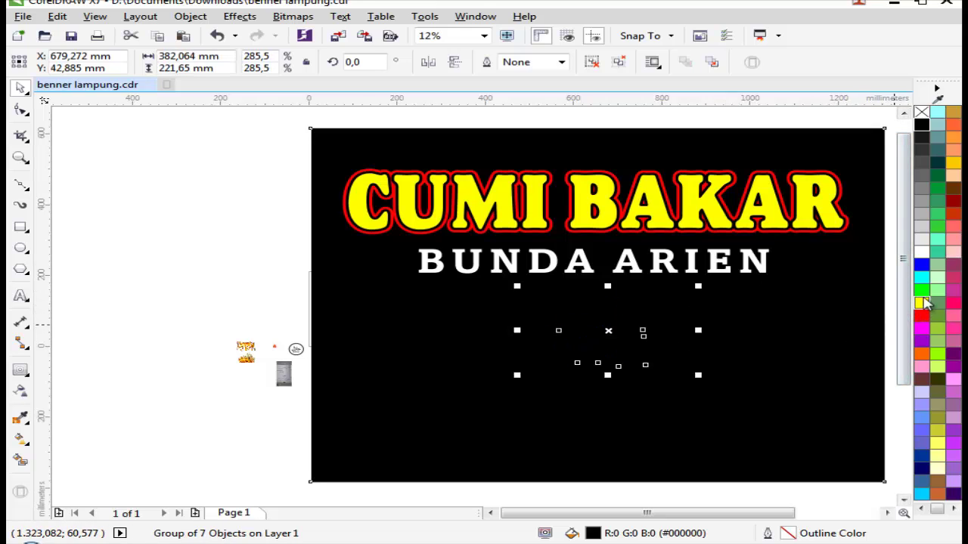
pyautogui.click(920, 251)
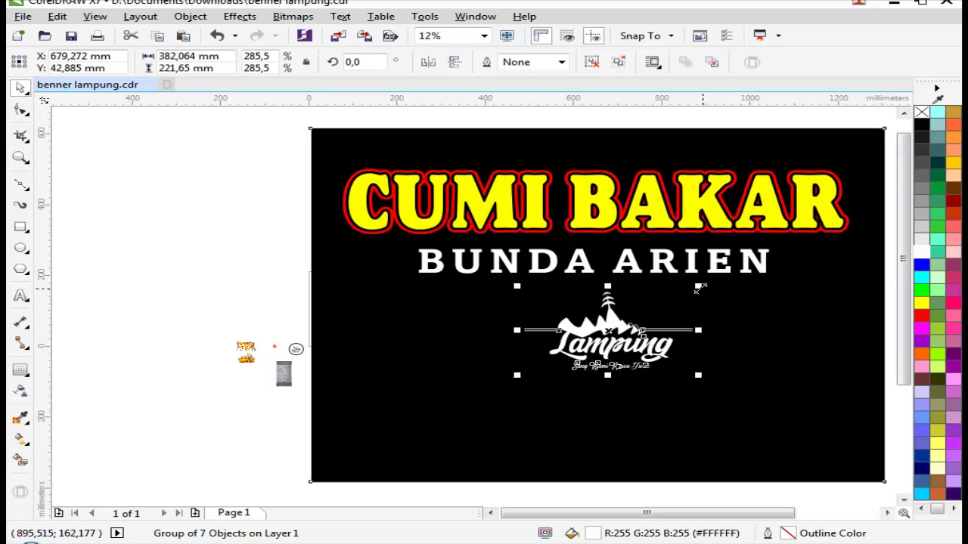
# Step: Enlarge the Lampung logo, move it into the banner's lower half, and colour it orange
pyautogui.moveTo(697, 286); pyautogui.dragTo(732, 270)
pyautogui.moveTo(611, 304); pyautogui.dragTo(344, 394)
pyautogui.scroll(-1, 620, 374)
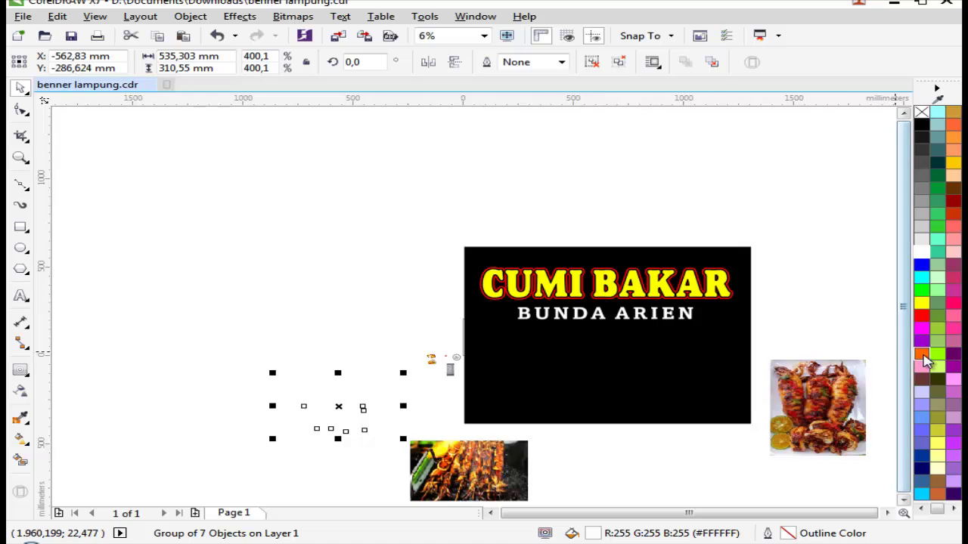
pyautogui.click(921, 354)
pyautogui.scroll(1, 676, 370)
pyautogui.scroll(-2, 382, 328)
# Step: Zoom in on the small objects left of the banner and select the flame graphic
pyautogui.press('z')
pyautogui.click(356, 317)
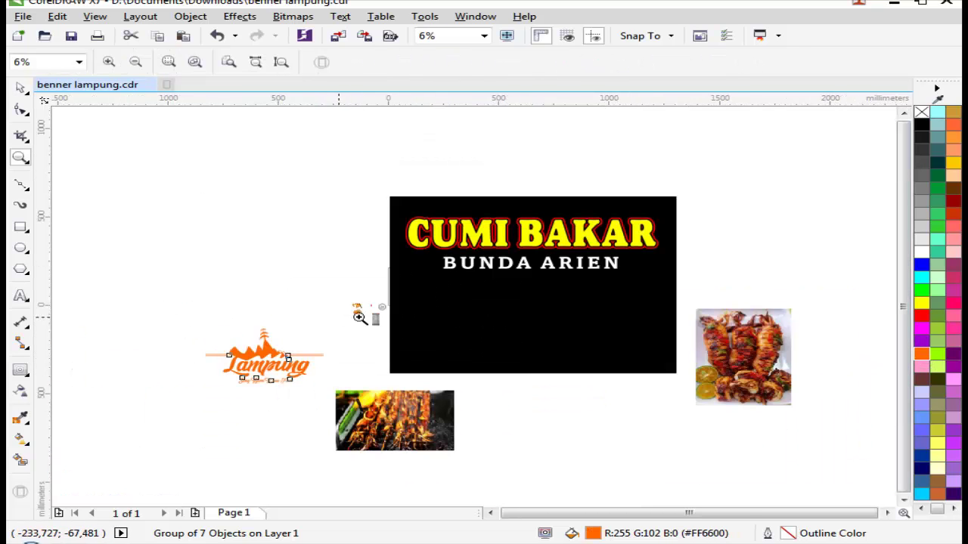
pyautogui.moveTo(307, 267); pyautogui.dragTo(557, 343)
pyautogui.press('space')
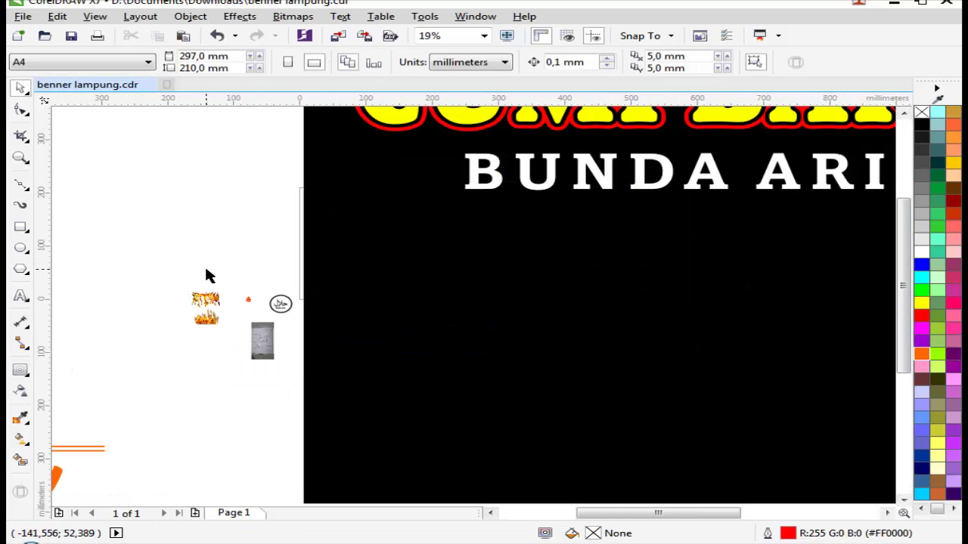
pyautogui.moveTo(259, 324); pyautogui.dragTo(722, 325)
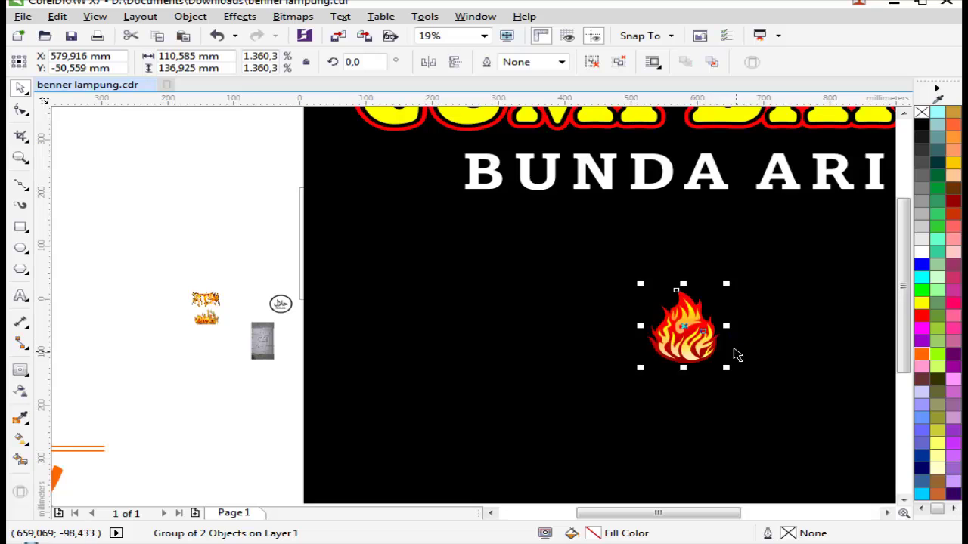
# Step: Move the flame onto the banner and enlarge it
pyautogui.scroll(-2, 710, 327)
pyautogui.scroll(2, 734, 296)
pyautogui.moveTo(367, 335); pyautogui.dragTo(510, 270)
pyautogui.moveTo(450, 344); pyautogui.dragTo(404, 316)
pyautogui.scroll(-2, 403, 316)
pyautogui.press('Escape')
# Step: Centre the flame below BUNDA ARIEN with the whole banner in view
pyautogui.scroll(-2, 484, 333)
pyautogui.press('F2')
pyautogui.moveTo(249, 253); pyautogui.dragTo(628, 370)
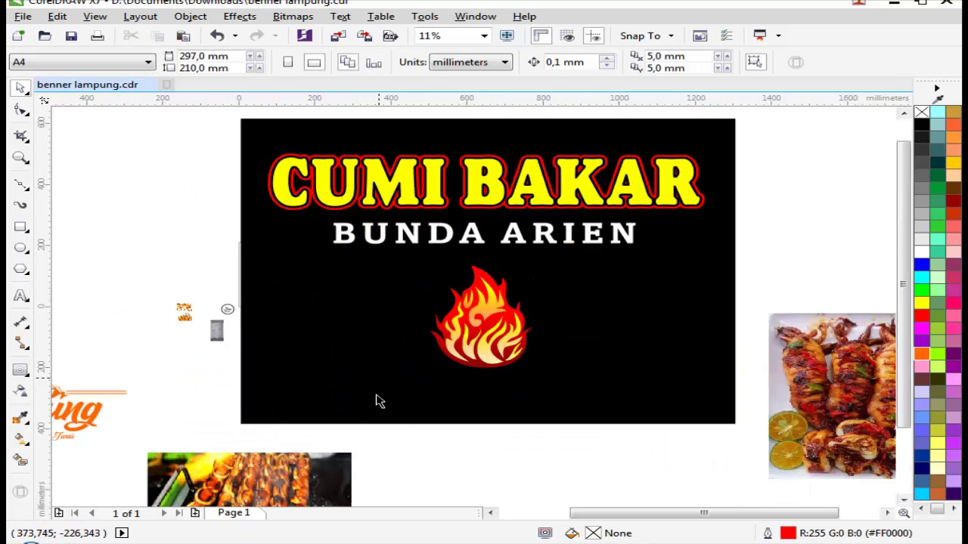
pyautogui.moveTo(380, 402); pyautogui.dragTo(574, 243)
pyautogui.scroll(1, 502, 289)
pyautogui.moveTo(488, 300); pyautogui.dragTo(536, 305)
# Step: Move the skewer photo onto the banner's left side and resize it to extend under the flame
pyautogui.scroll(-2, 537, 305)
pyautogui.press('Escape')
pyautogui.moveTo(335, 475); pyautogui.dragTo(397, 270)
pyautogui.scroll(2, 412, 305)
pyautogui.moveTo(529, 244); pyautogui.dragTo(514, 252)
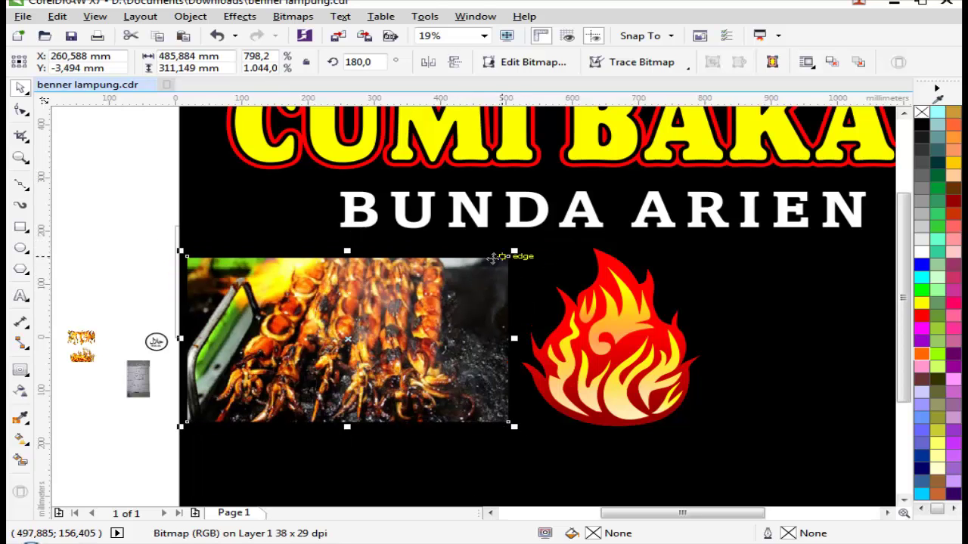
pyautogui.scroll(-2, 456, 280)
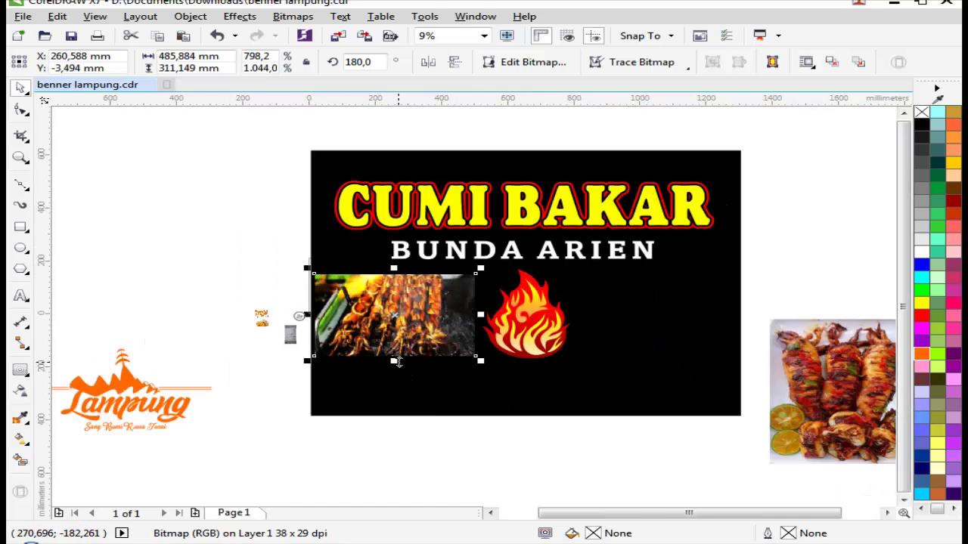
pyautogui.moveTo(396, 361); pyautogui.dragTo(384, 387)
pyautogui.scroll(2, 397, 321)
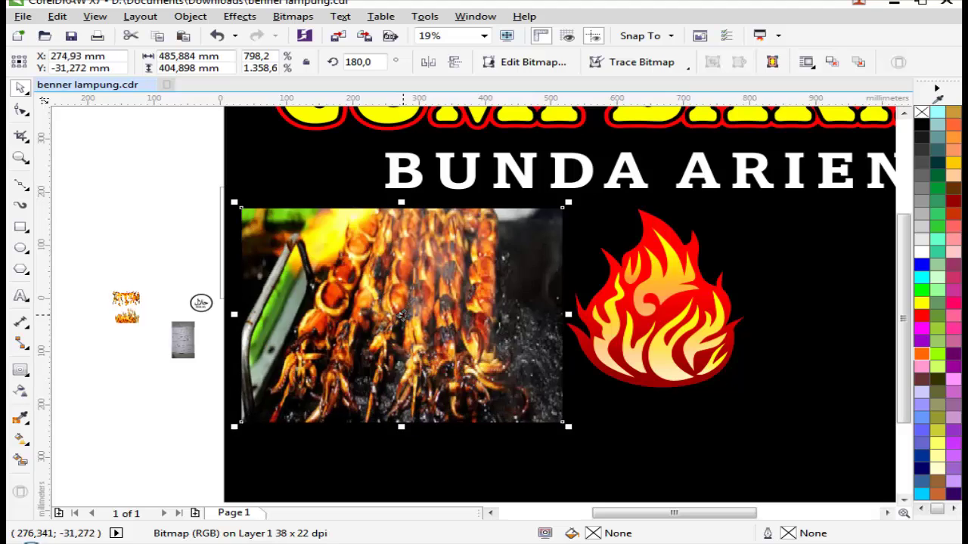
pyautogui.moveTo(401, 316); pyautogui.dragTo(389, 310)
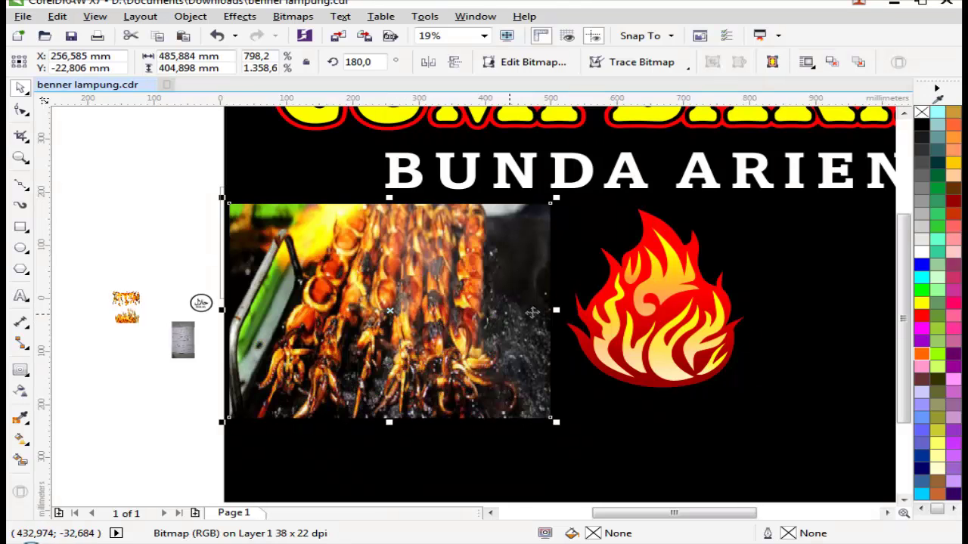
pyautogui.moveTo(554, 310); pyautogui.dragTo(641, 310)
# Step: Trim the skewer photo with a rectangle drawn over the flame, then delete the rectangle
pyautogui.click(22, 227)
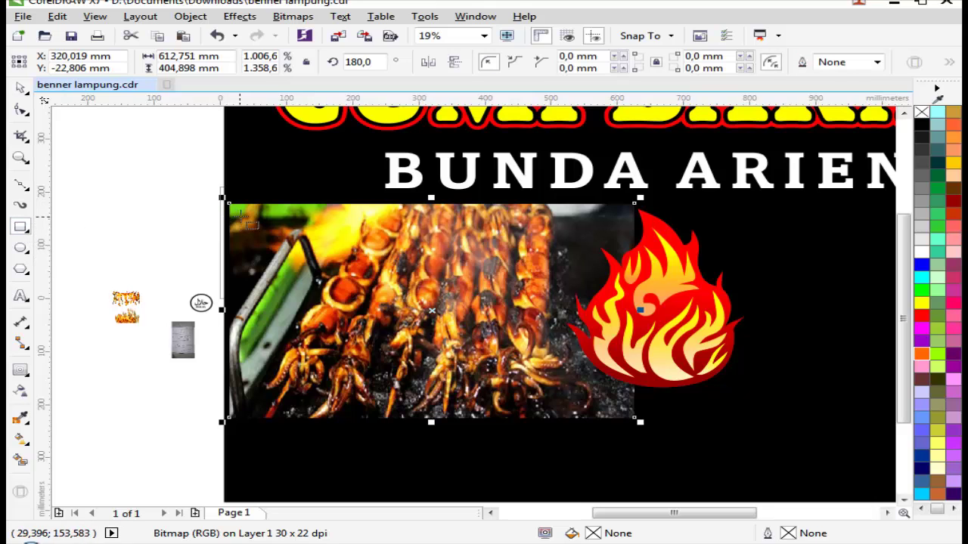
pyautogui.moveTo(692, 163)
pyautogui.mouseDown()
pyautogui.moveTo(607, 366)
pyautogui.moveTo(592, 443)
pyautogui.moveTo(582, 448)
pyautogui.mouseUp()
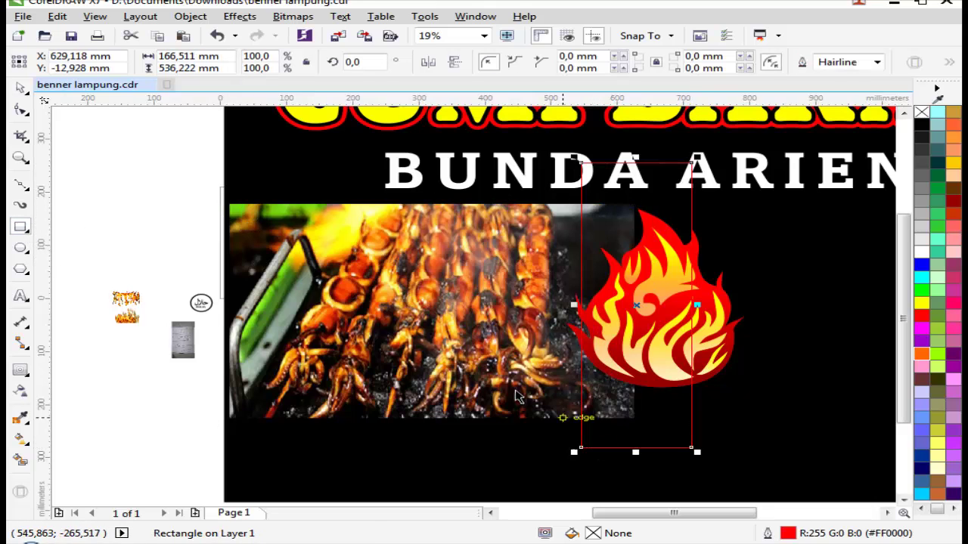
pyautogui.press('space')
pyautogui.keyDown('shift'); pyautogui.click(467, 345); pyautogui.keyUp('shift')
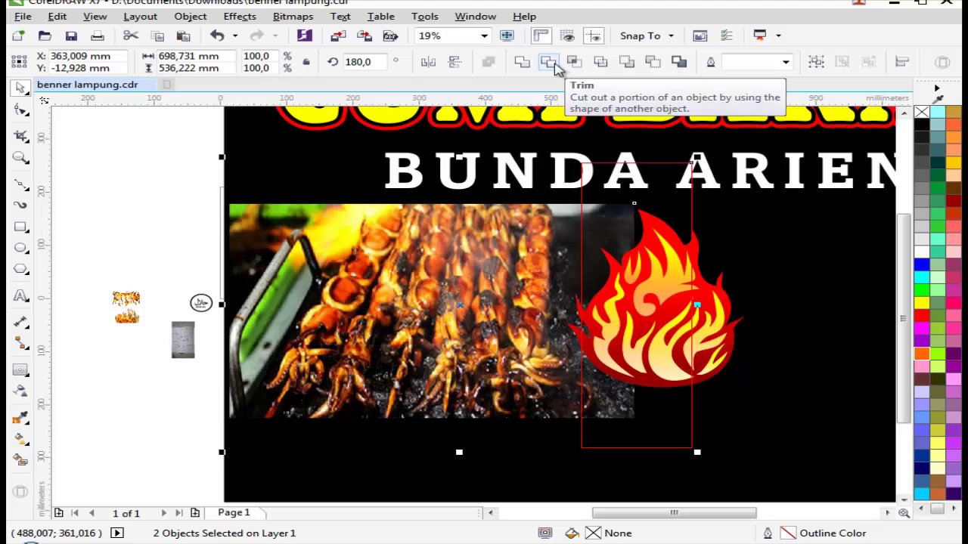
pyautogui.click(554, 64)
pyautogui.rightClick(608, 155)
pyautogui.click(657, 322)
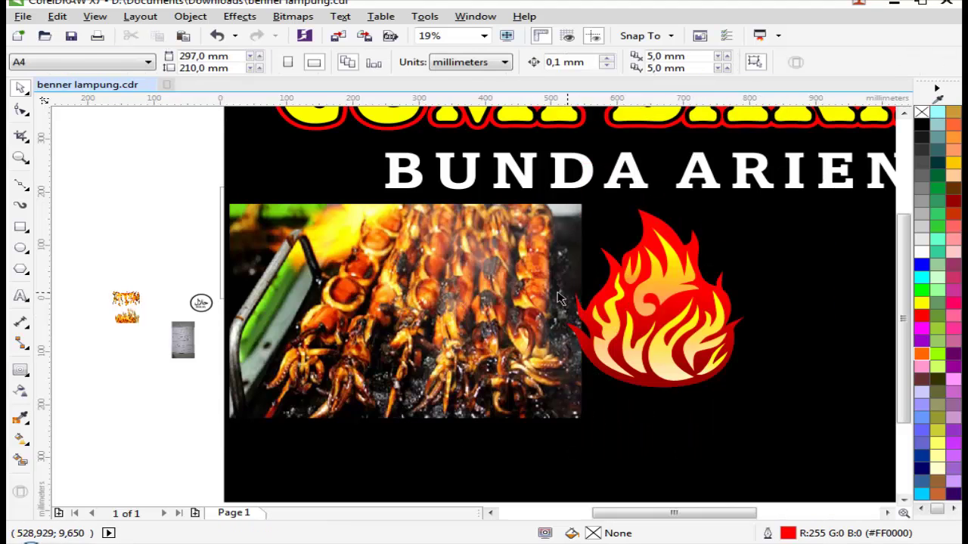
pyautogui.click(575, 283)
# Step: Shrink the skewer photo slightly and zoom the view to the banner
pyautogui.moveTo(591, 196); pyautogui.dragTo(564, 218)
pyautogui.press('Escape')
pyautogui.press('z')
pyautogui.rightClick(452, 304)
pyautogui.rightClick(453, 304)
pyautogui.click(667, 372)
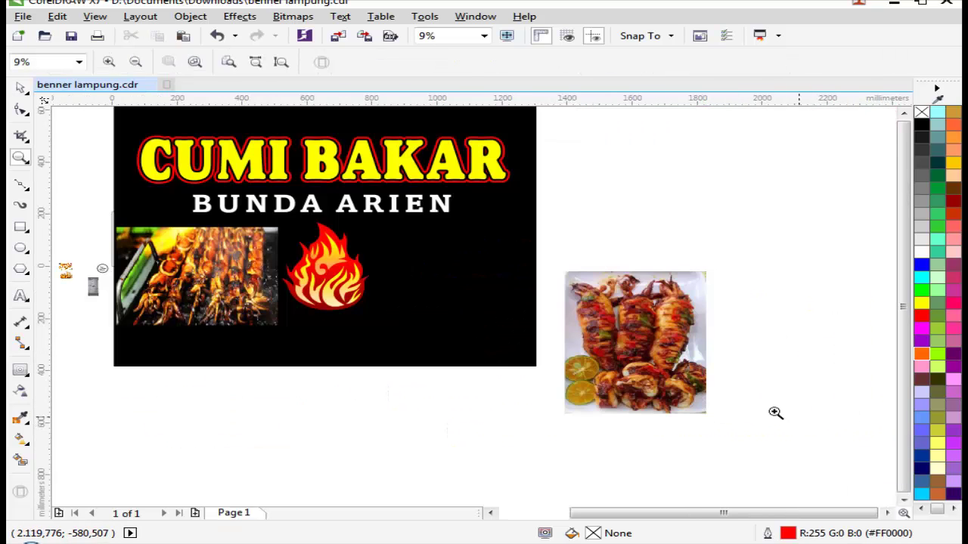
pyautogui.press('space')
# Step: Move the squid plate photo onto the banner's right side and resize it
pyautogui.moveTo(576, 335); pyautogui.dragTo(432, 287)
pyautogui.press('space')
pyautogui.click(443, 270)
pyautogui.press('space')
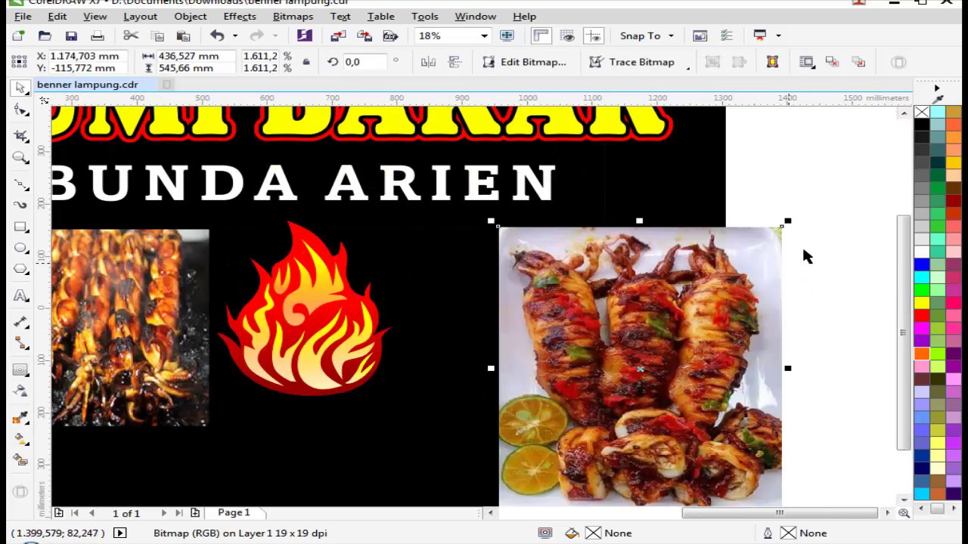
pyautogui.moveTo(785, 227); pyautogui.dragTo(743, 270)
pyautogui.moveTo(660, 346); pyautogui.dragTo(565, 288)
pyautogui.moveTo(667, 218); pyautogui.dragTo(686, 211)
# Step: Nudge the squid plate photo down and stretch it slightly wider
pyautogui.scroll(-2, 683, 217)
pyautogui.press('space')
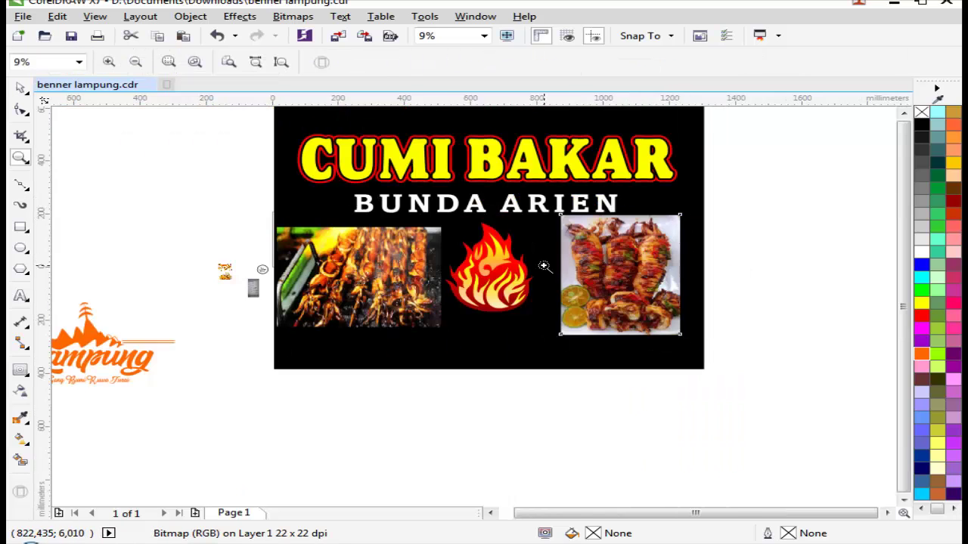
pyautogui.click(544, 265)
pyautogui.press('space')
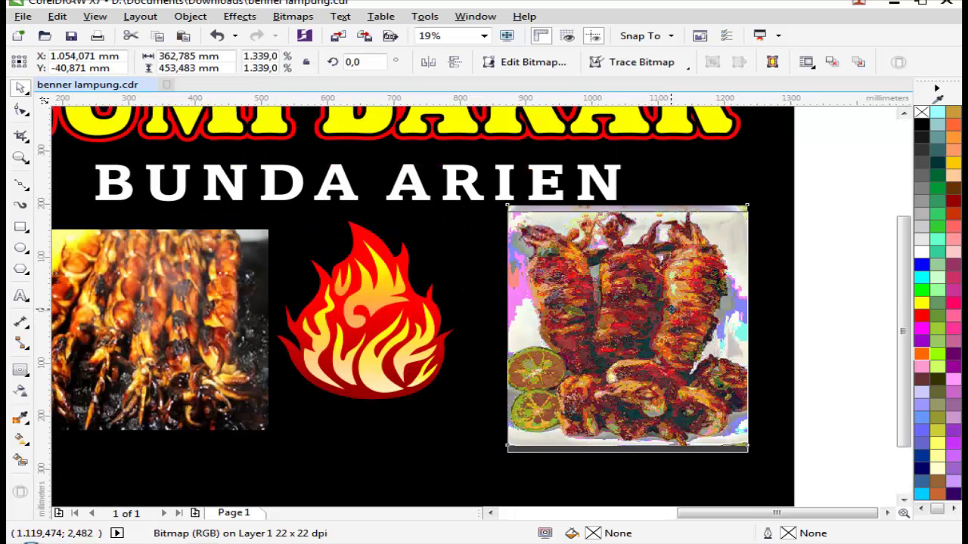
pyautogui.moveTo(680, 308); pyautogui.dragTo(648, 333)
pyautogui.scroll(-2, 683, 324)
pyautogui.scroll(2, 745, 325)
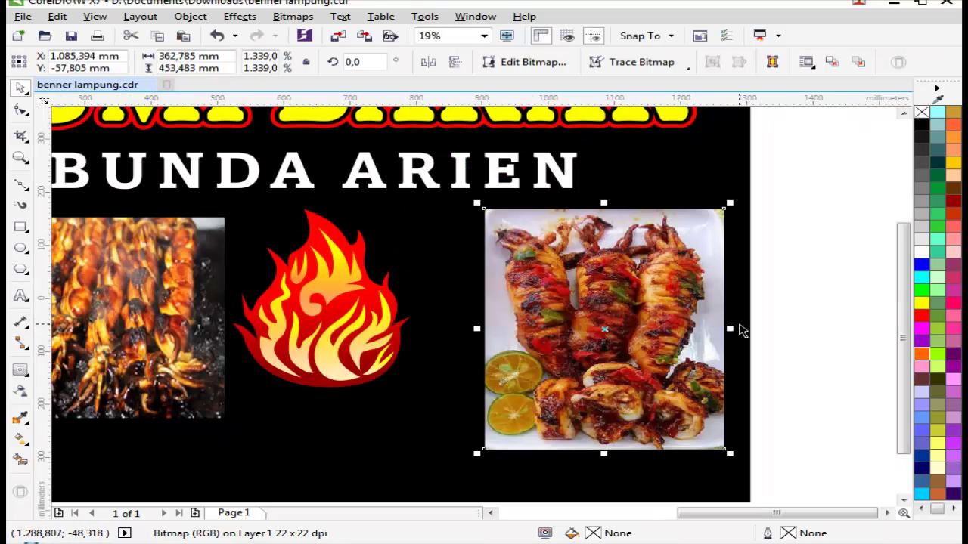
pyautogui.moveTo(735, 331); pyautogui.dragTo(737, 332)
pyautogui.click(819, 342)
# Step: Make the left skewer photo a little taller
pyautogui.scroll(-2, 680, 328)
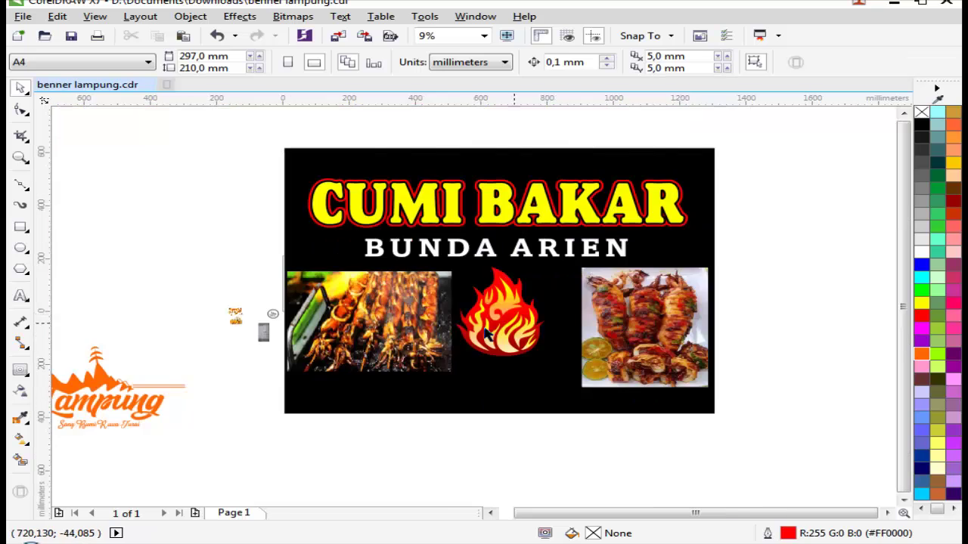
pyautogui.press('space')
pyautogui.click(449, 344)
pyautogui.press('space')
pyautogui.click(449, 344)
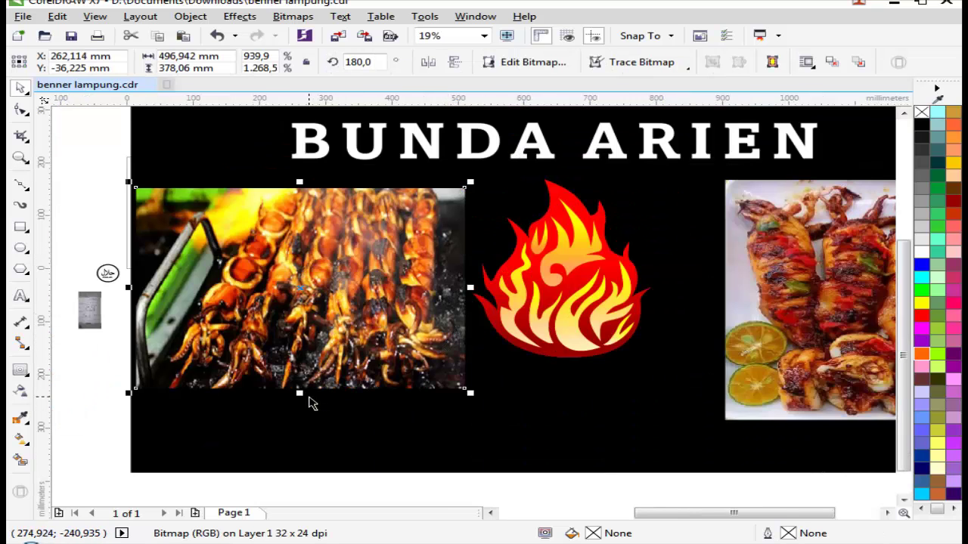
pyautogui.moveTo(301, 393); pyautogui.dragTo(304, 415)
pyautogui.press('Escape')
# Step: Shorten the squid plate photo slightly from the bottom
pyautogui.scroll(-2, 703, 383)
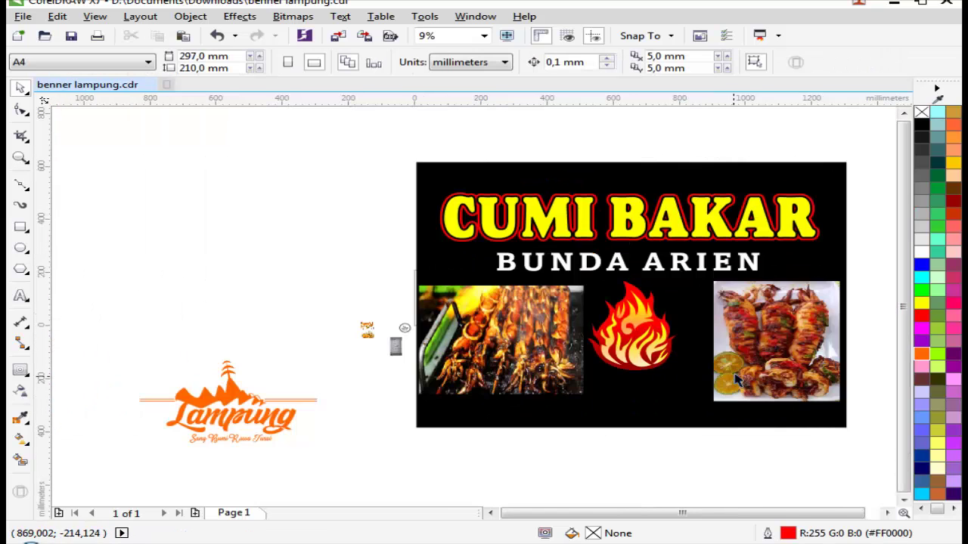
pyautogui.scroll(2, 754, 365)
pyautogui.click(763, 376)
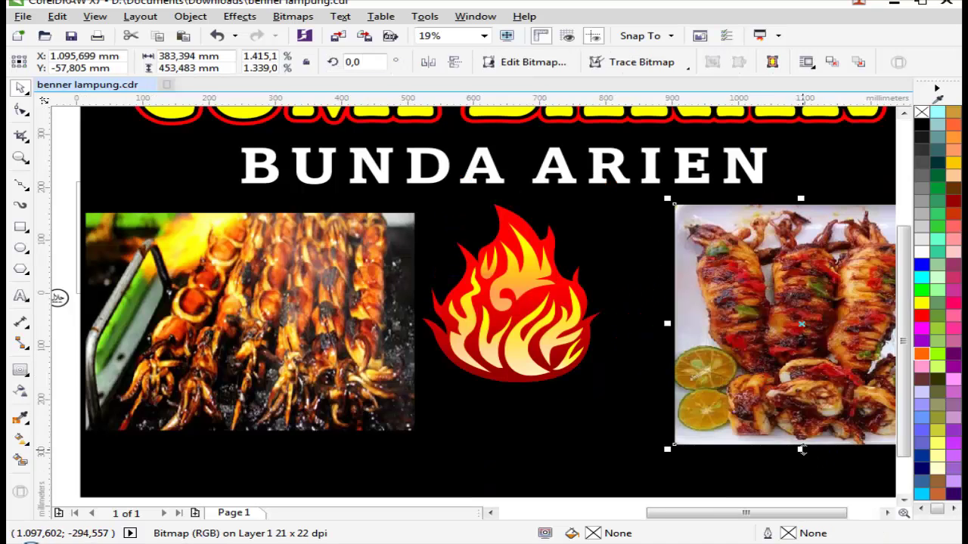
pyautogui.moveTo(802, 450); pyautogui.dragTo(800, 430)
pyautogui.press('Escape')
# Step: Shift the flame graphic right to centre it between the photos, then zoom to the banner
pyautogui.scroll(-2, 299, 277)
pyautogui.press('space')
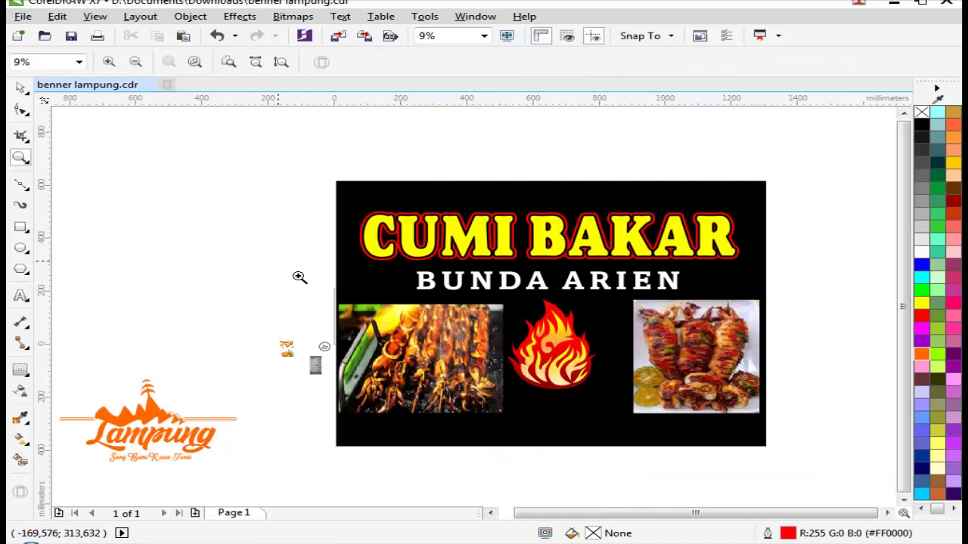
pyautogui.scroll(2, 552, 389)
pyautogui.press('space')
pyautogui.moveTo(397, 463); pyautogui.dragTo(696, 244)
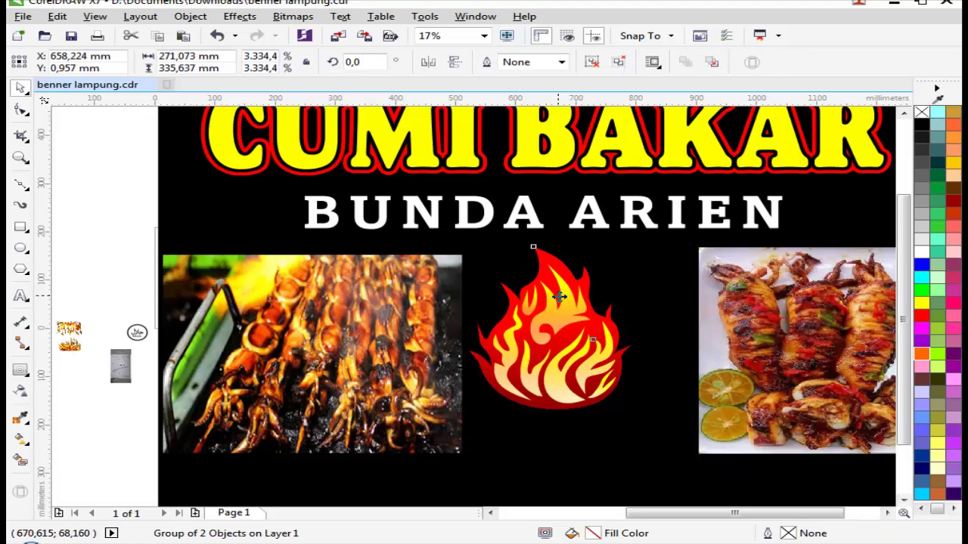
pyautogui.moveTo(559, 297); pyautogui.dragTo(589, 297)
pyautogui.scroll(-4, 589, 303)
pyautogui.press('Escape')
pyautogui.press('space')
pyautogui.click(590, 414)
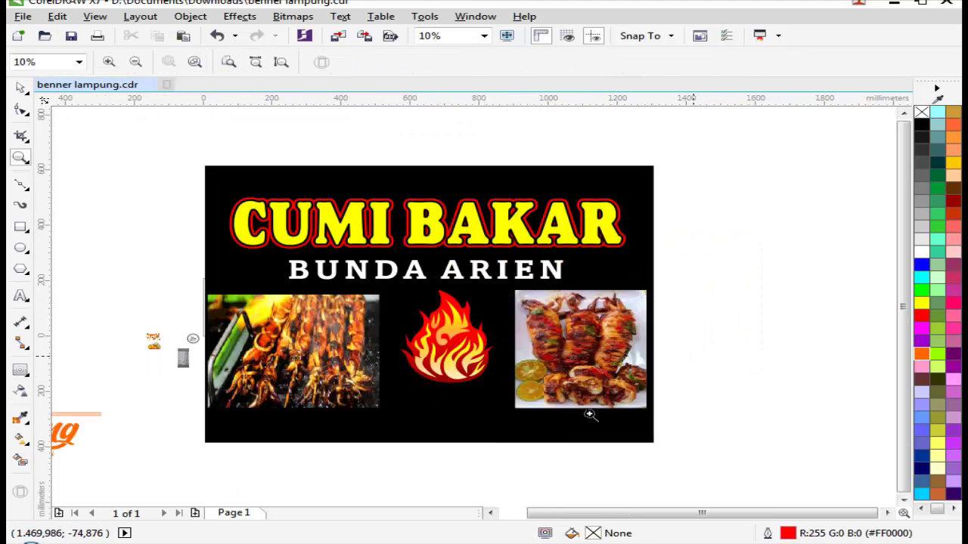
pyautogui.press('space')
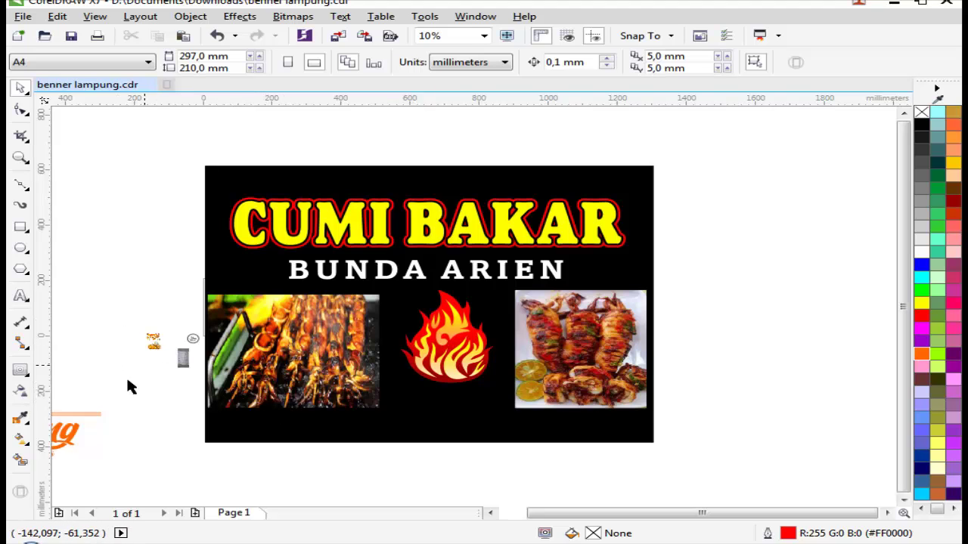
pyautogui.press('space')
# Step: Move the Lampung logo onto the banner just below the flame and scale it down
pyautogui.rightClick(129, 341)
pyautogui.moveTo(129, 341); pyautogui.dragTo(573, 440)
pyautogui.press('space')
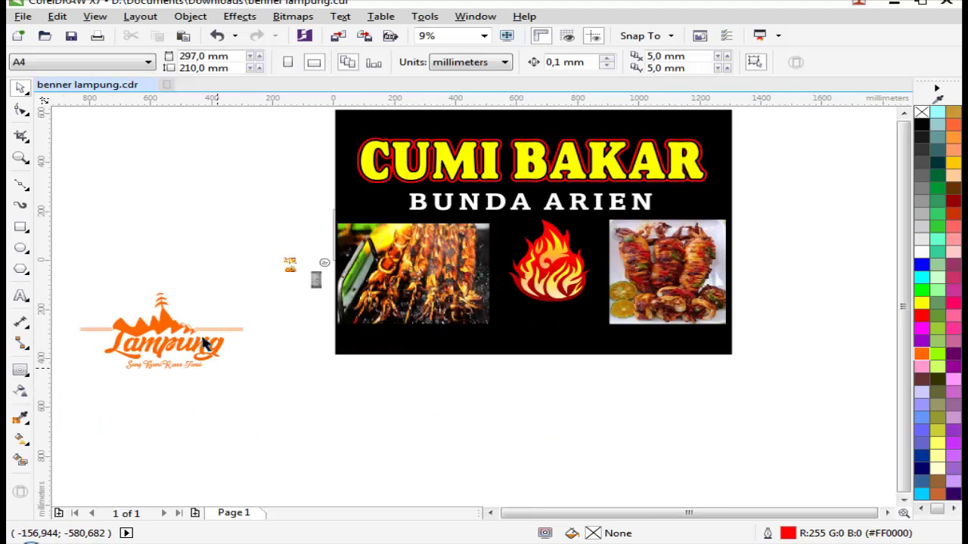
pyautogui.moveTo(168, 324); pyautogui.dragTo(563, 310)
pyautogui.scroll(2, 598, 316)
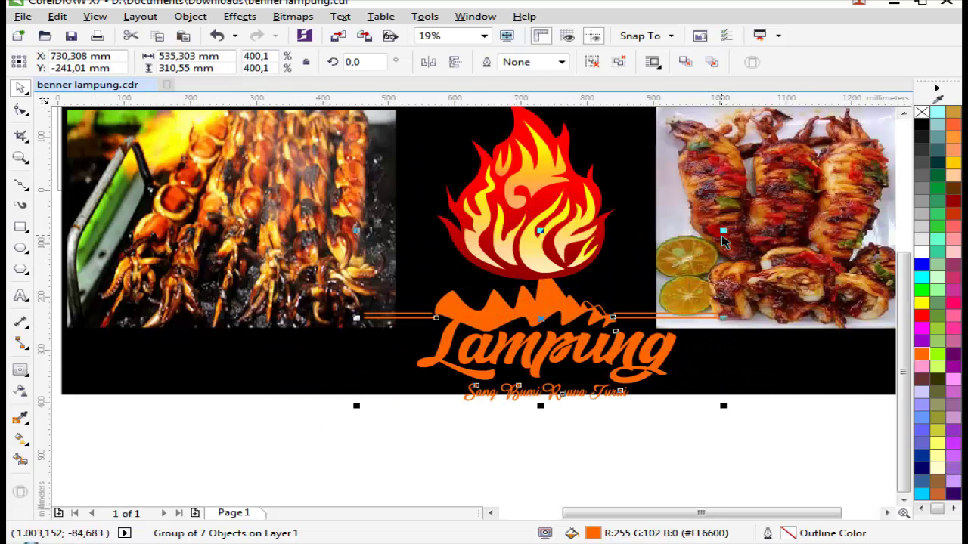
pyautogui.moveTo(726, 239); pyautogui.dragTo(628, 291)
pyautogui.moveTo(492, 344); pyautogui.dragTo(529, 325)
pyautogui.moveTo(656, 252); pyautogui.dragTo(617, 282)
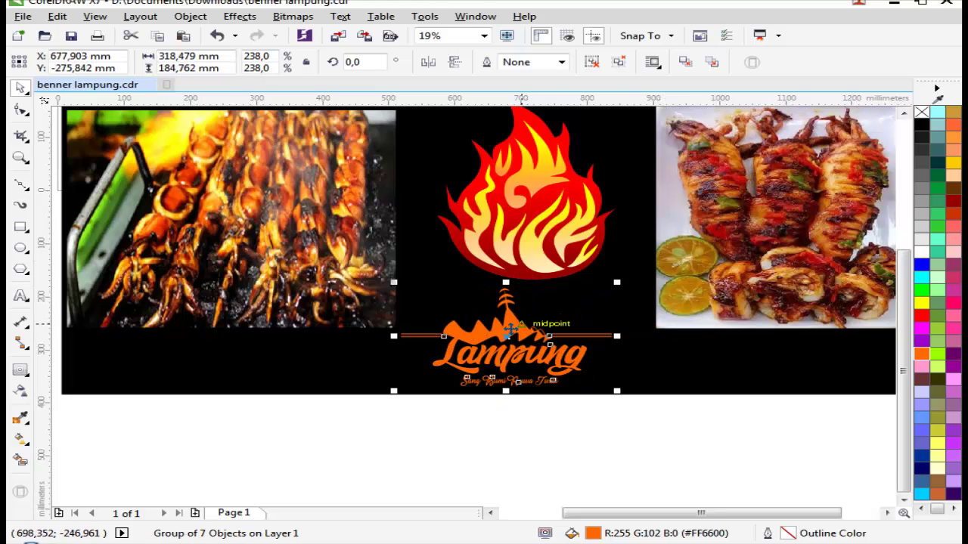
pyautogui.scroll(1, 527, 321)
pyautogui.moveTo(499, 332); pyautogui.dragTo(522, 321)
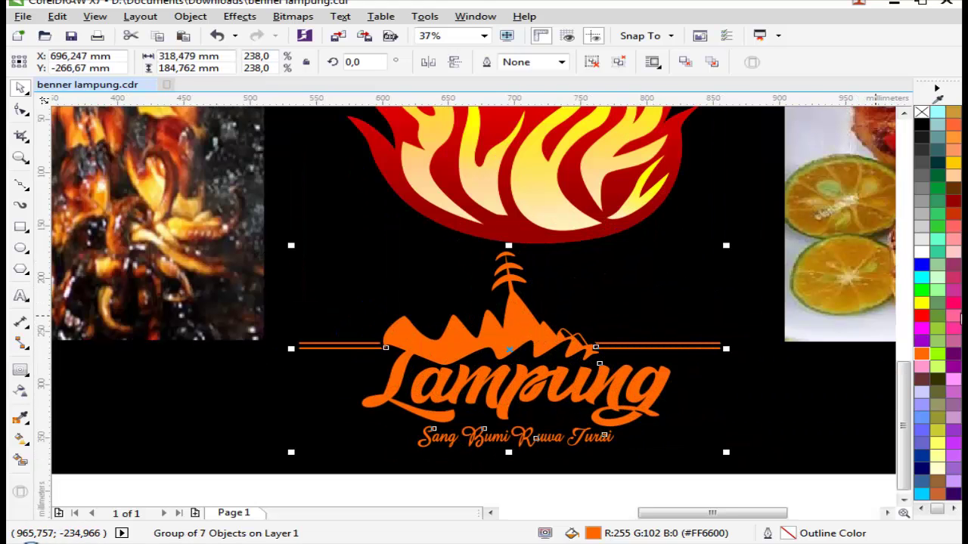
# Step: Recolour the Lampung logo white and zoom to view the whole banner
pyautogui.click(921, 252)
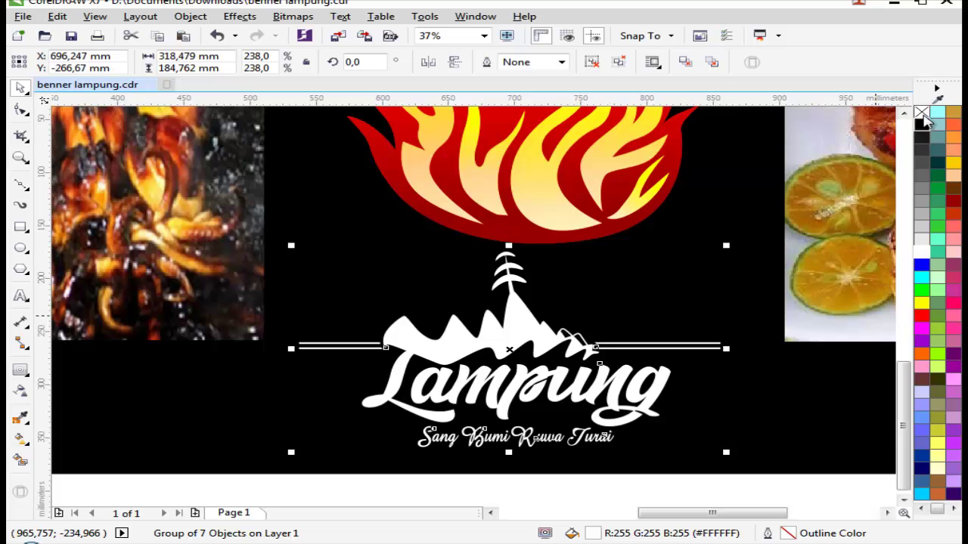
pyautogui.scroll(-2, 669, 407)
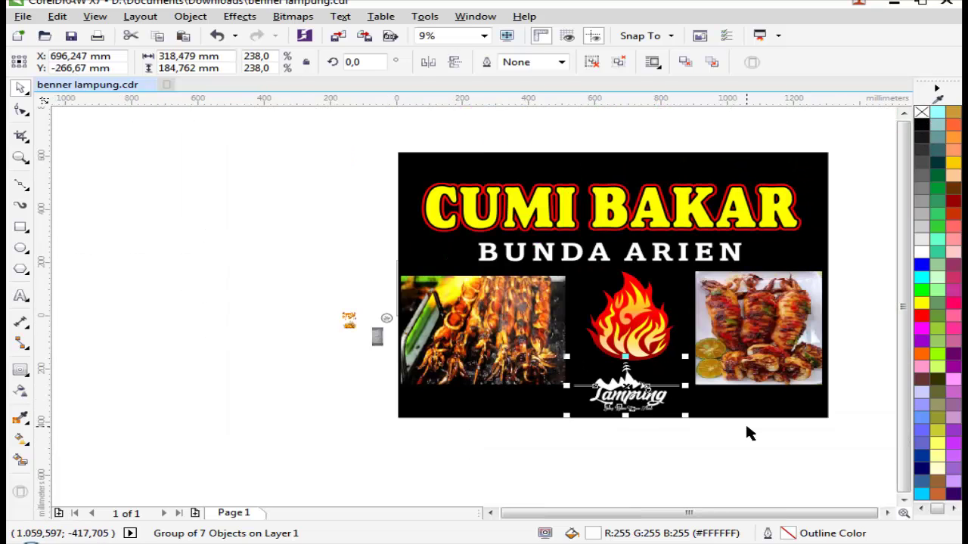
pyautogui.press('z')
pyautogui.moveTo(315, 288); pyautogui.dragTo(863, 370)
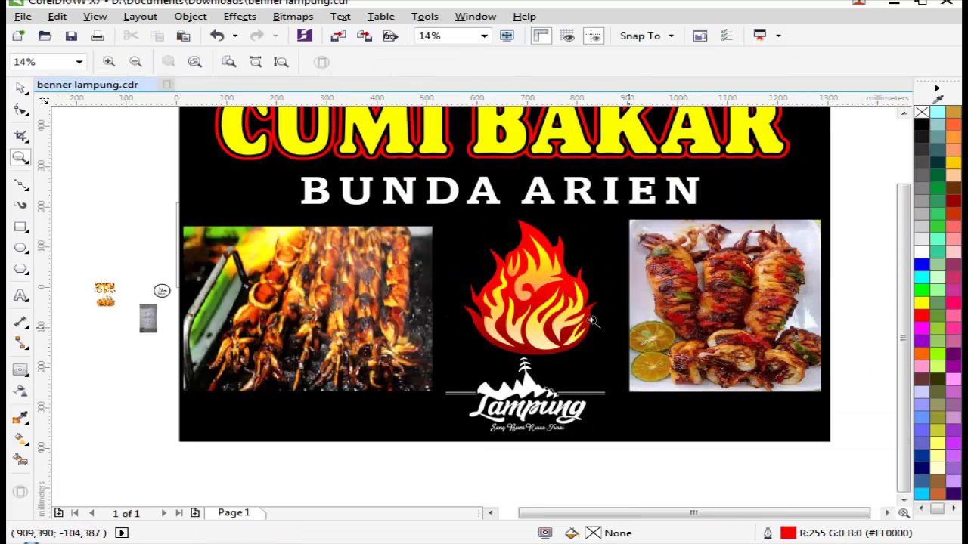
pyautogui.scroll(1, 593, 321)
pyautogui.press('space')
pyautogui.scroll(-2, 330, 325)
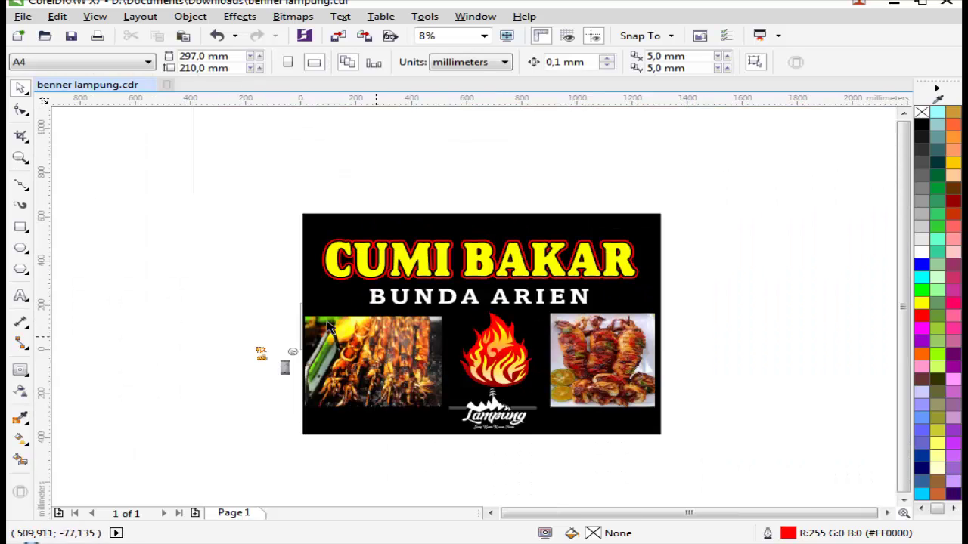
pyautogui.press('z')
pyautogui.moveTo(190, 268); pyautogui.dragTo(847, 404)
pyautogui.press('space')
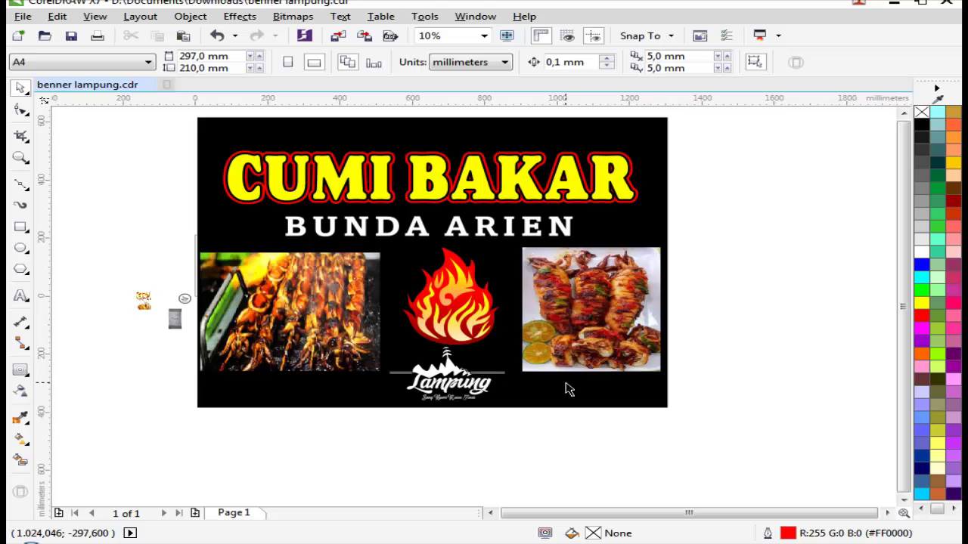
# Step: Sample the red outline colour of CUMI BAKAR with the eyedropper
pyautogui.scroll(4, 512, 231)
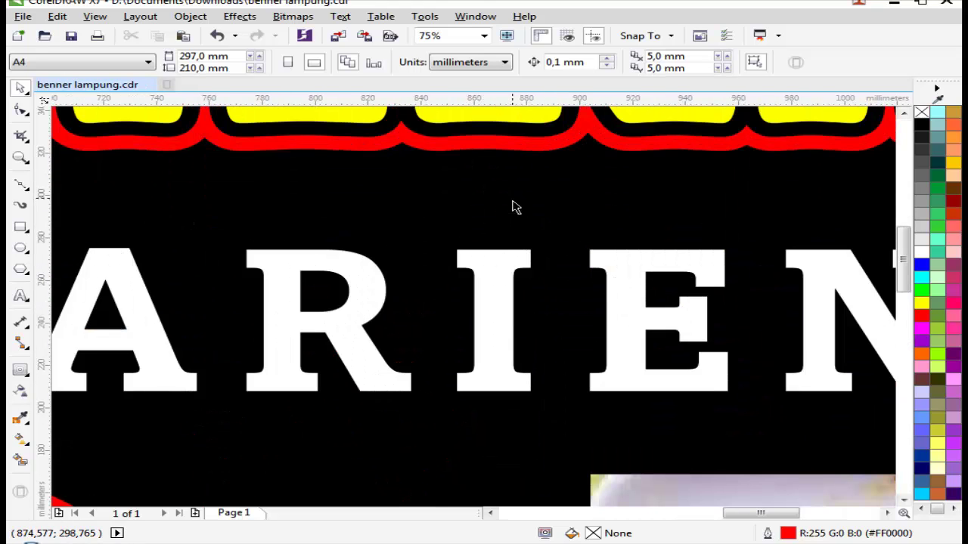
pyautogui.press('i')
pyautogui.click(443, 142)
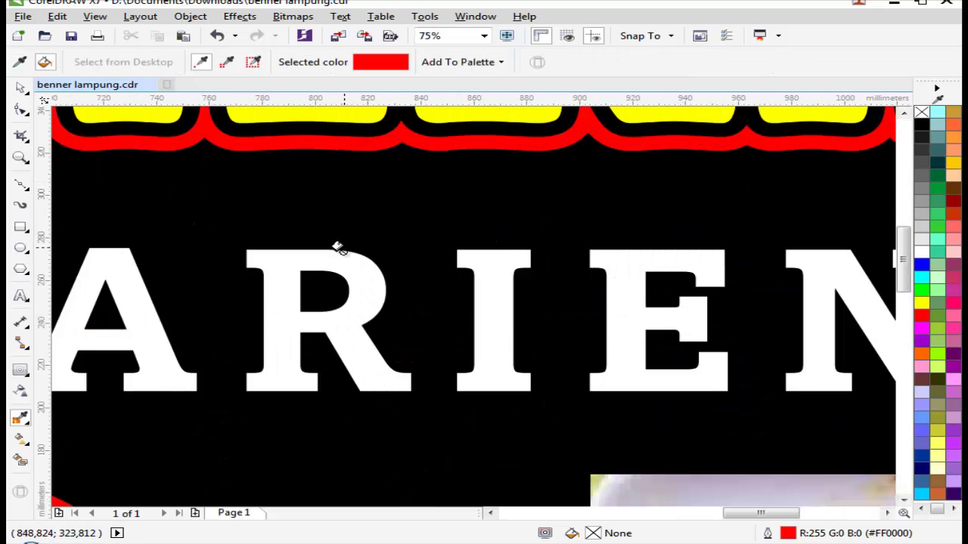
pyautogui.press('space')
# Step: Unlock the banner background frame, extract its contents, and lock it again
pyautogui.rightClick(369, 240)
pyautogui.click(401, 245)
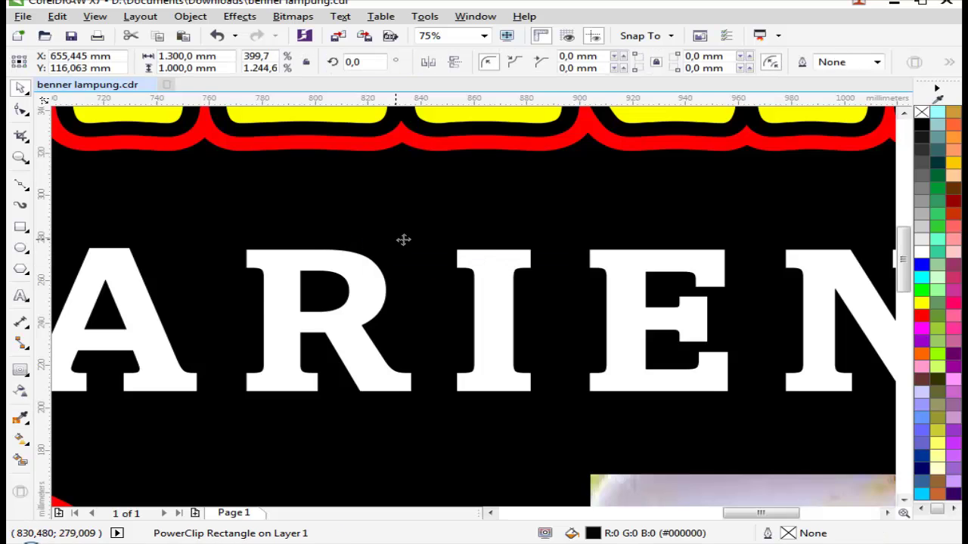
pyautogui.scroll(-4, 754, 198)
pyautogui.rightClick(725, 198)
pyautogui.click(750, 134)
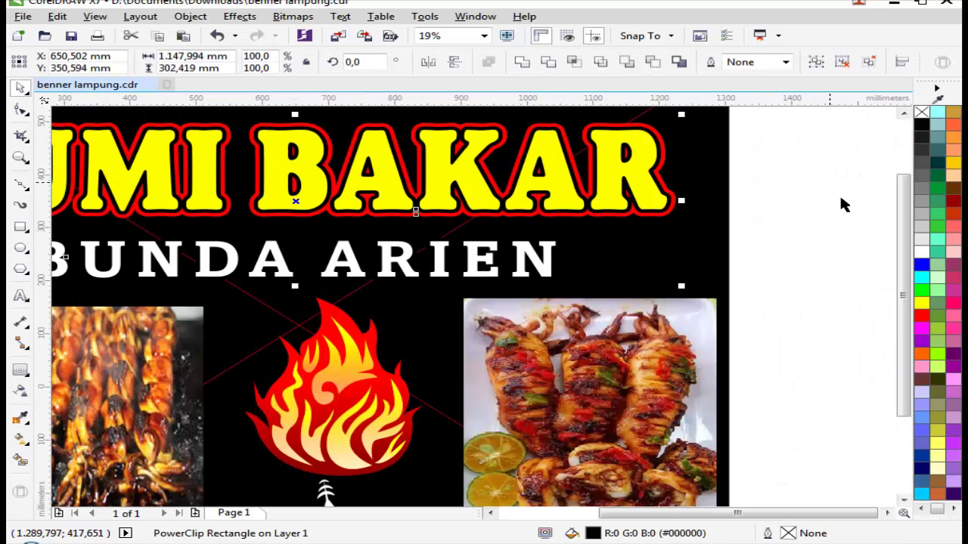
pyautogui.click(842, 205)
pyautogui.rightClick(714, 235)
pyautogui.click(747, 339)
# Step: Sample the red outline colour and apply it to the ARIEN letters
pyautogui.scroll(4, 493, 201)
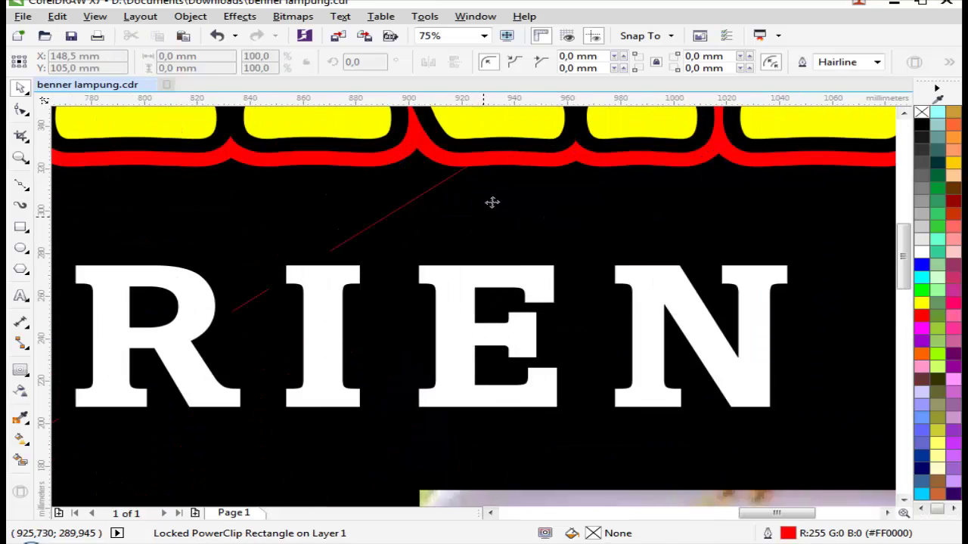
pyautogui.press('i')
pyautogui.click(504, 154)
pyautogui.click(459, 265)
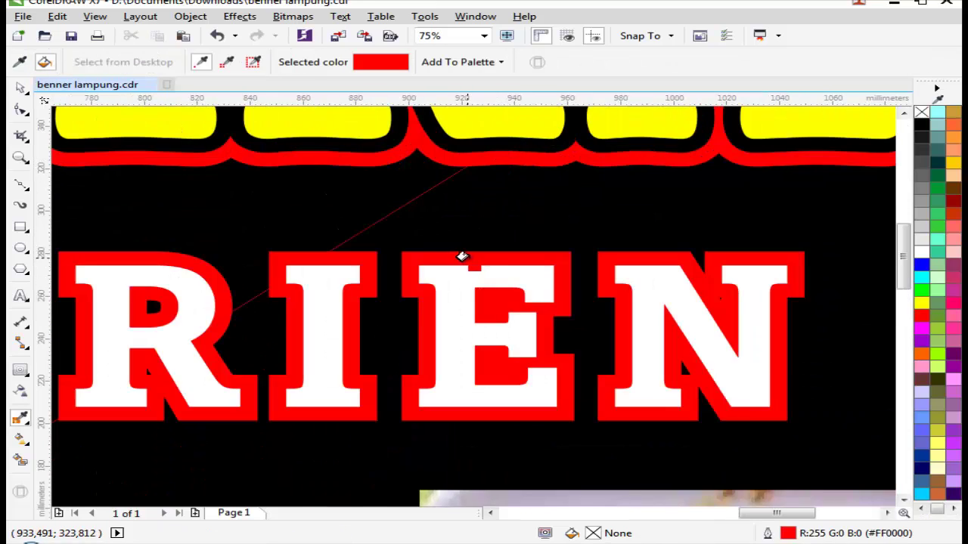
pyautogui.scroll(-4, 665, 275)
pyautogui.press('space')
# Step: Ungroup the BUNDA ARIEN lettering into separate letter and outline shapes
pyautogui.scroll(-2, 586, 279)
pyautogui.click(586, 280)
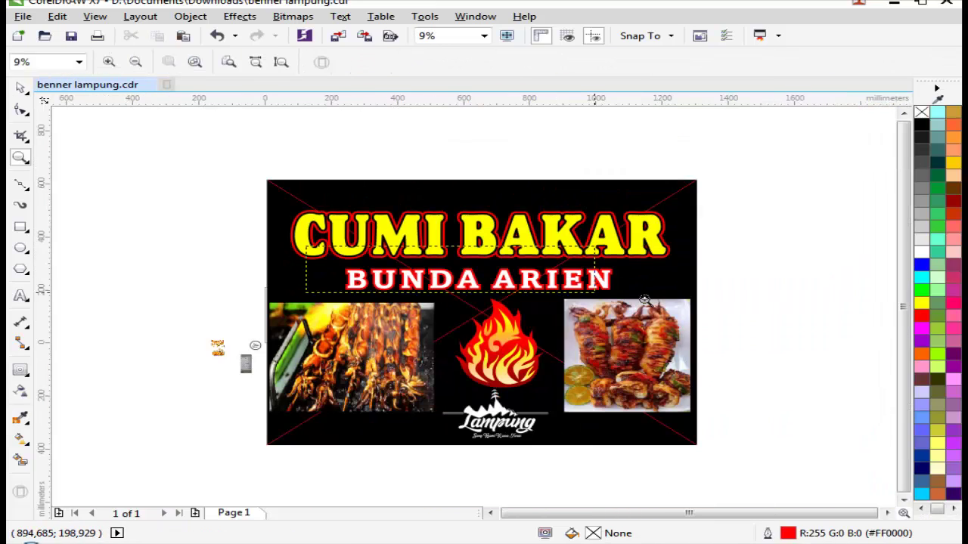
pyautogui.scroll(5, 586, 280)
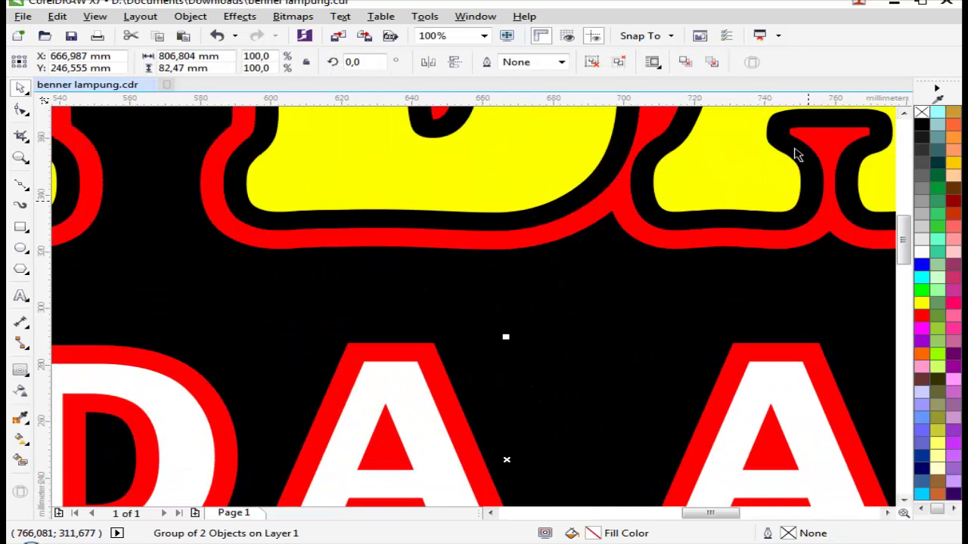
pyautogui.hotkey('ctrl', 'z')
pyautogui.click(619, 62)
pyautogui.click(440, 380)
pyautogui.moveTo(401, 355); pyautogui.dragTo(518, 304)
pyautogui.hotkey('ctrl', 'z')
# Step: Fill the BUNDA ARIEN letters yellow and the outline shape white
pyautogui.scroll(-2, 572, 328)
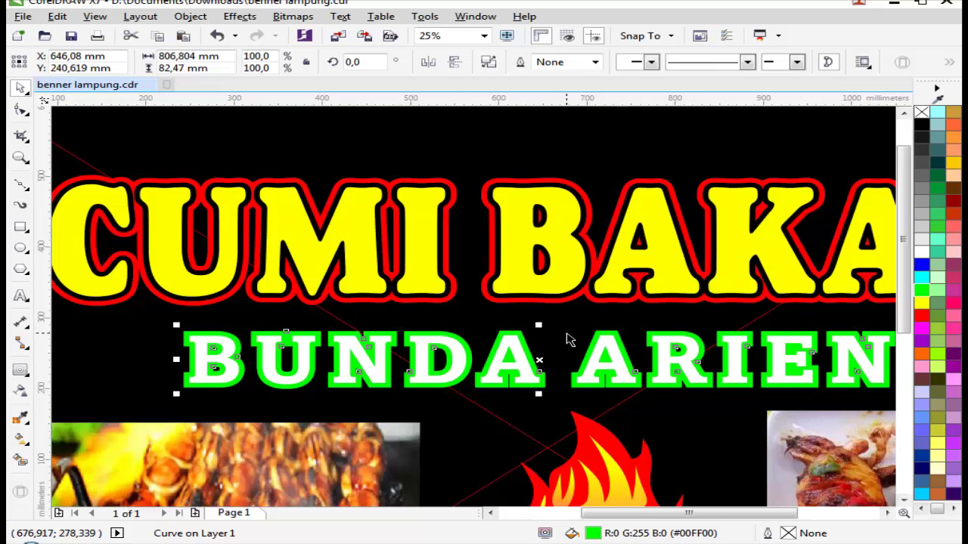
pyautogui.scroll(1, 559, 333)
pyautogui.press('Escape')
pyautogui.click(451, 357)
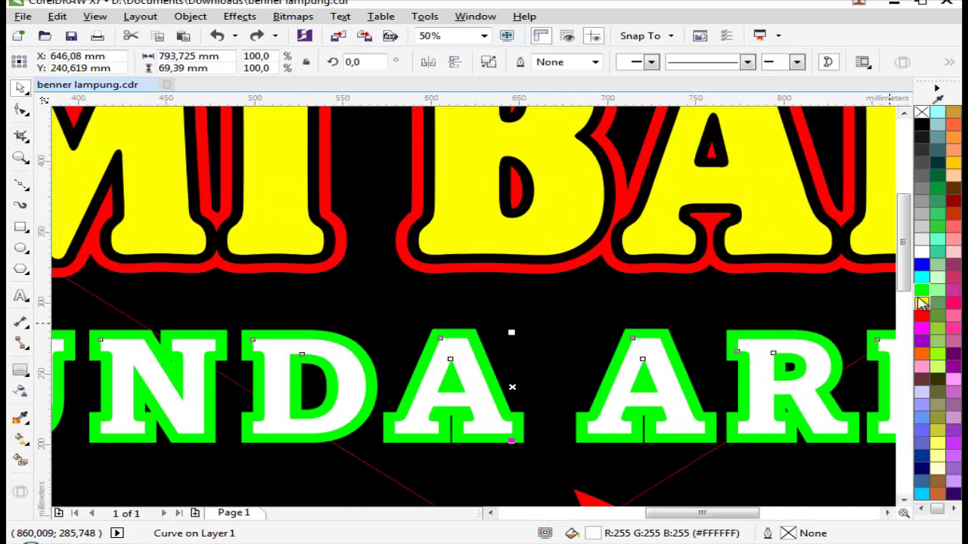
pyautogui.click(921, 303)
pyautogui.press('Escape')
pyautogui.scroll(1, 462, 341)
pyautogui.click(462, 340)
pyautogui.click(921, 252)
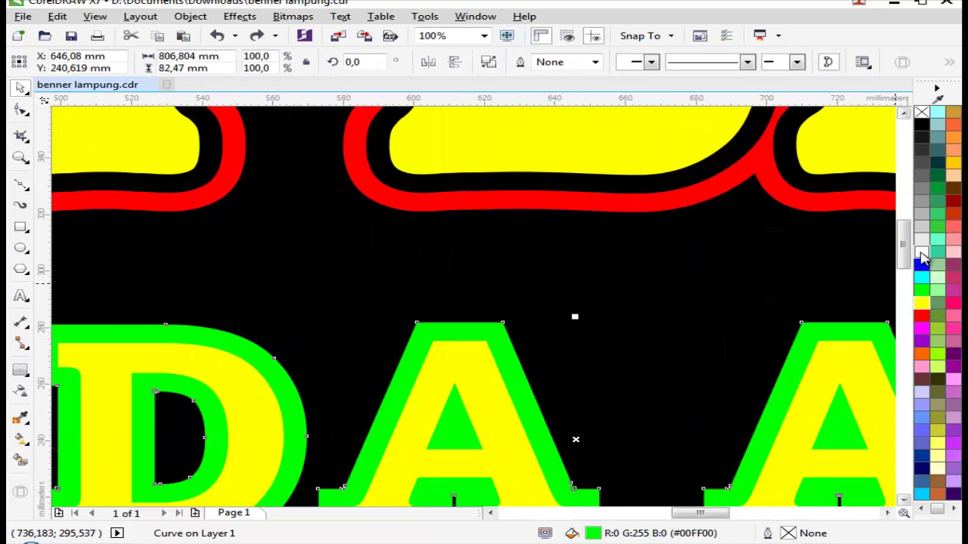
# Step: Try green BUNDA ARIEN letters, then undo back to blue letters with white outline
pyautogui.scroll(-2, 574, 310)
pyautogui.click(707, 307)
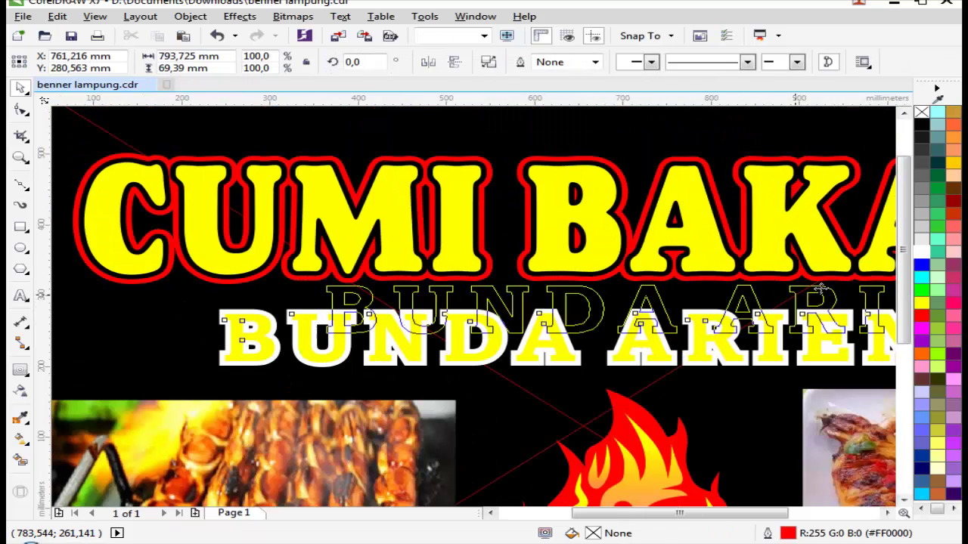
pyautogui.click(921, 290)
pyautogui.scroll(-2, 714, 299)
pyautogui.scroll(2, 597, 319)
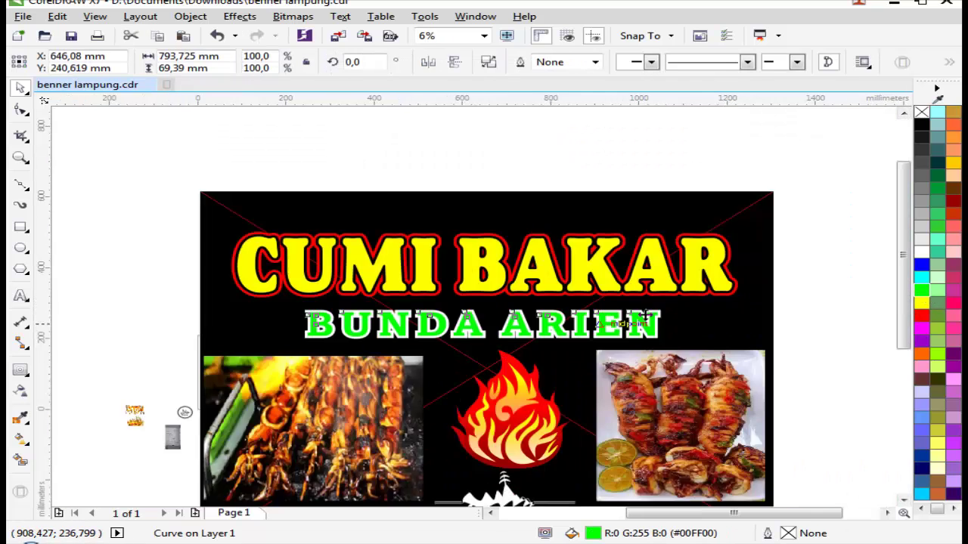
pyautogui.hotkey('ctrl', 'z')
pyautogui.press('Escape')
pyautogui.scroll(-3, 371, 363)
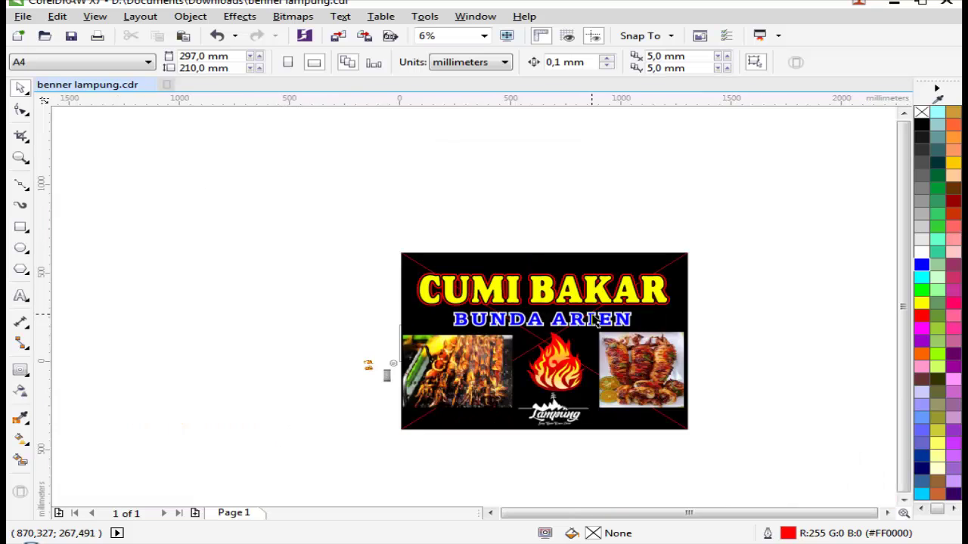
pyautogui.scroll(3, 189, 386)
pyautogui.scroll(-3, 599, 376)
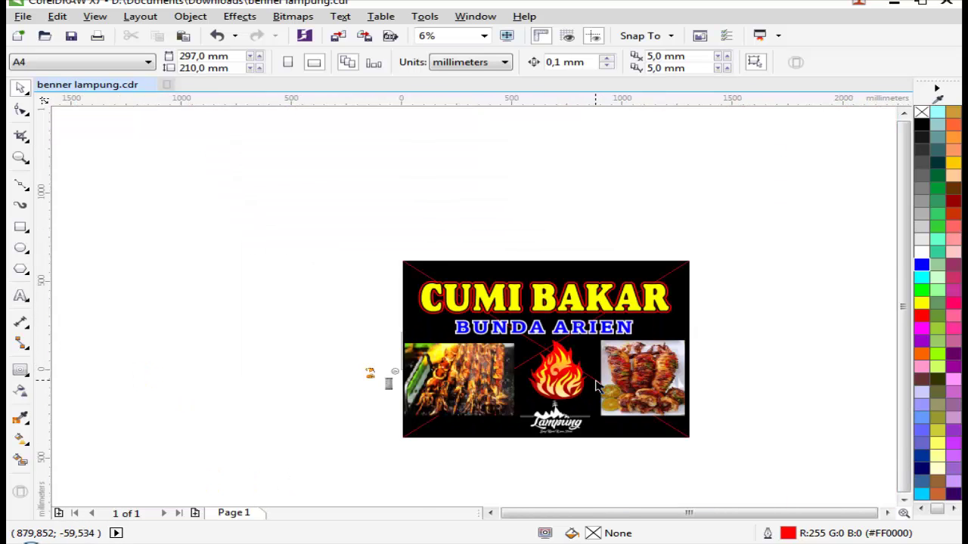
pyautogui.scroll(1, 601, 387)
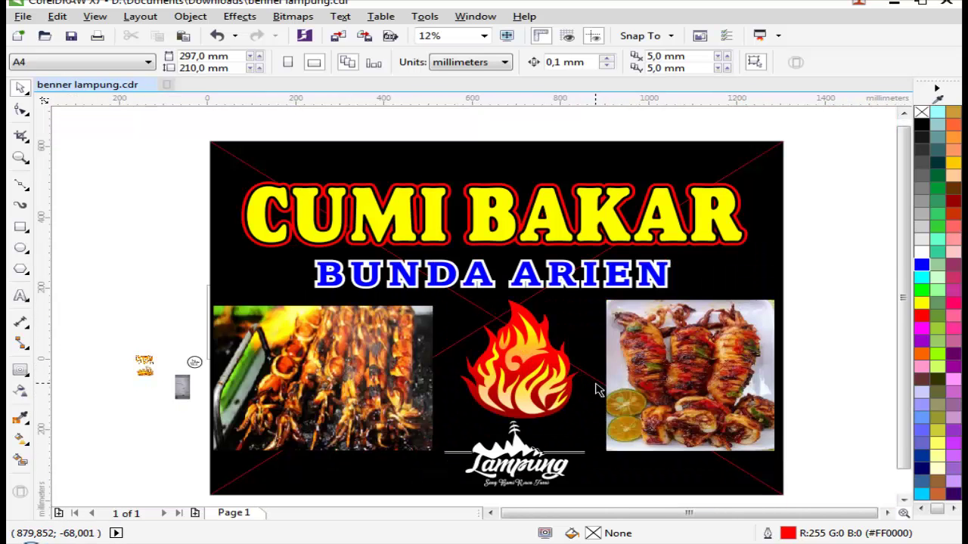
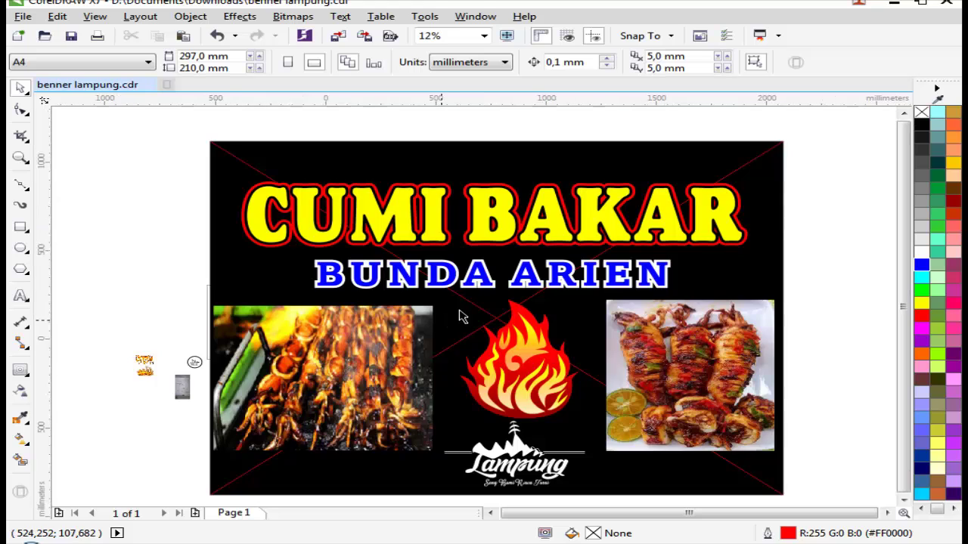
# Step: Move the small halal logo group into the black banner's top-left corner
pyautogui.scroll(-3, 453, 321)
pyautogui.scroll(1, 307, 308)
pyautogui.scroll(2, 300, 309)
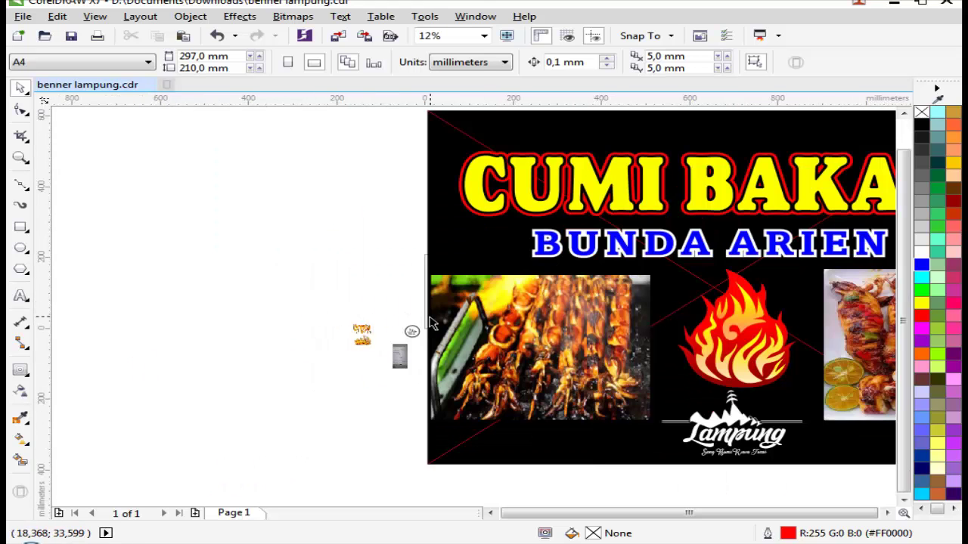
pyautogui.click(412, 333)
pyautogui.moveTo(428, 330); pyautogui.dragTo(491, 330)
pyautogui.moveTo(501, 176); pyautogui.dragTo(411, 233)
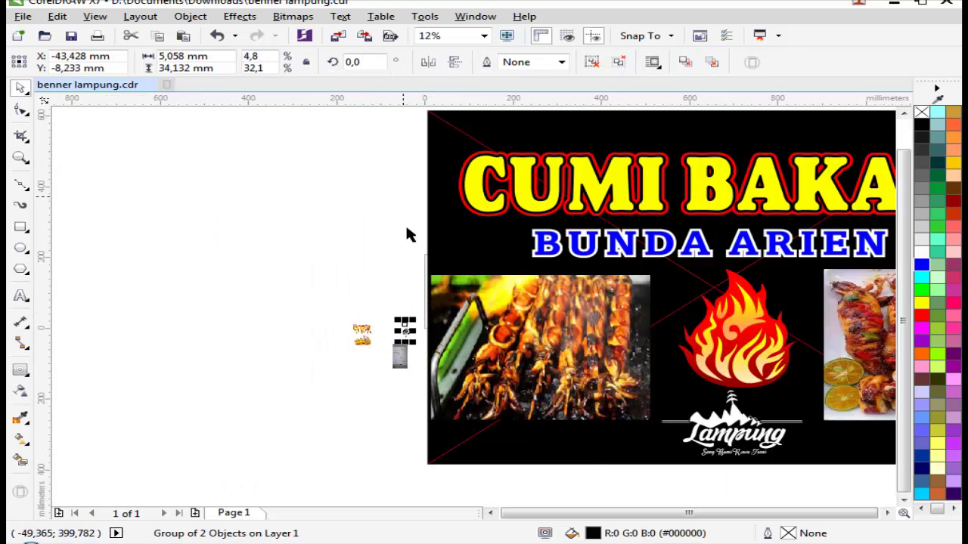
pyautogui.hotkey('ctrl', 'z')
pyautogui.moveTo(411, 330); pyautogui.dragTo(444, 142)
# Step: Make the halal logo white and enlarge it to about 72 mm
pyautogui.scroll(2, 454, 143)
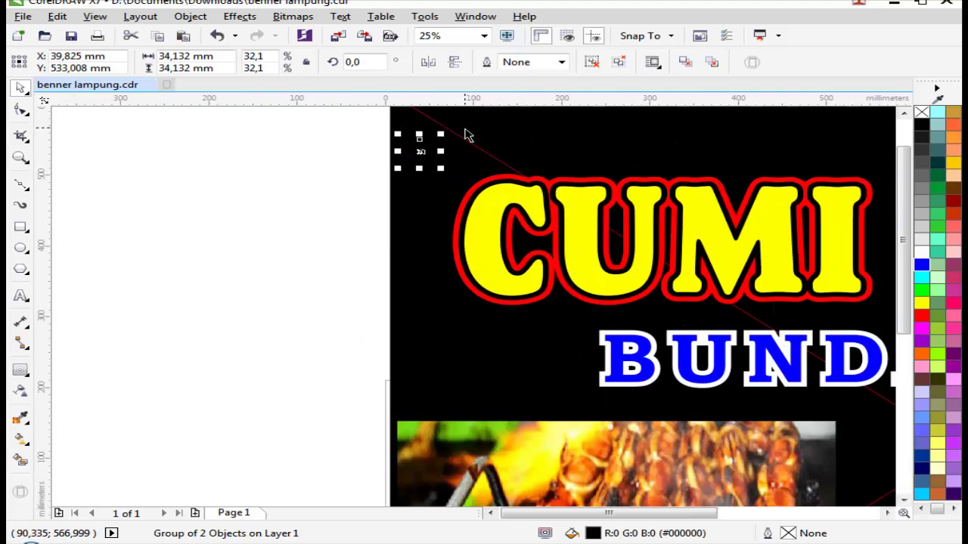
pyautogui.click(928, 254)
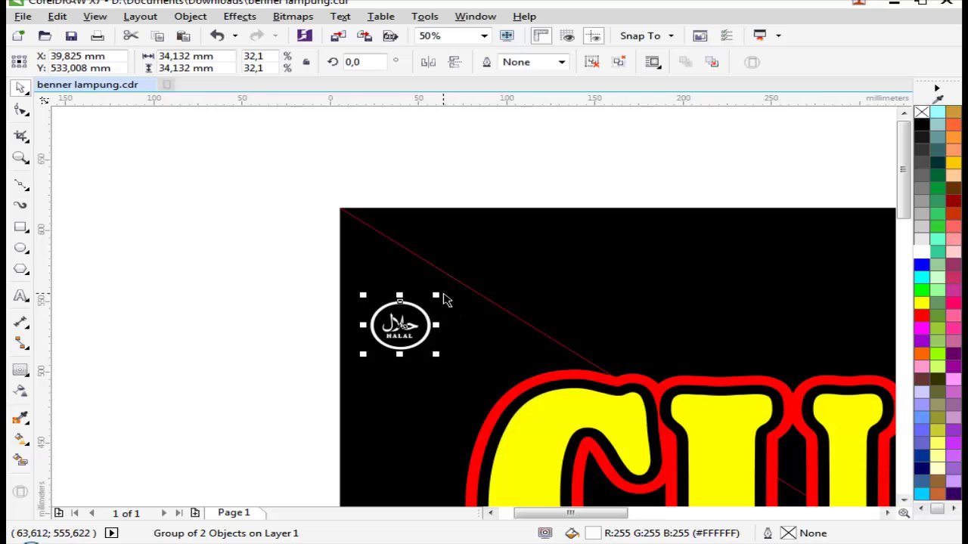
pyautogui.moveTo(439, 293); pyautogui.dragTo(459, 284)
# Step: Place a copy of the white halal logo in the banner's top-right corner
pyautogui.scroll(-4, 459, 284)
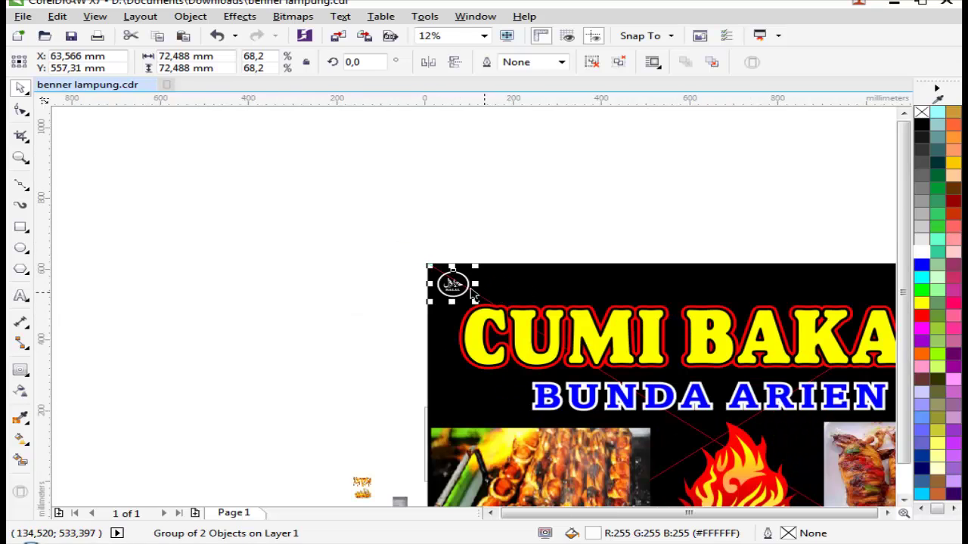
pyautogui.hotkey('shift', 'F2')
pyautogui.press('F4')
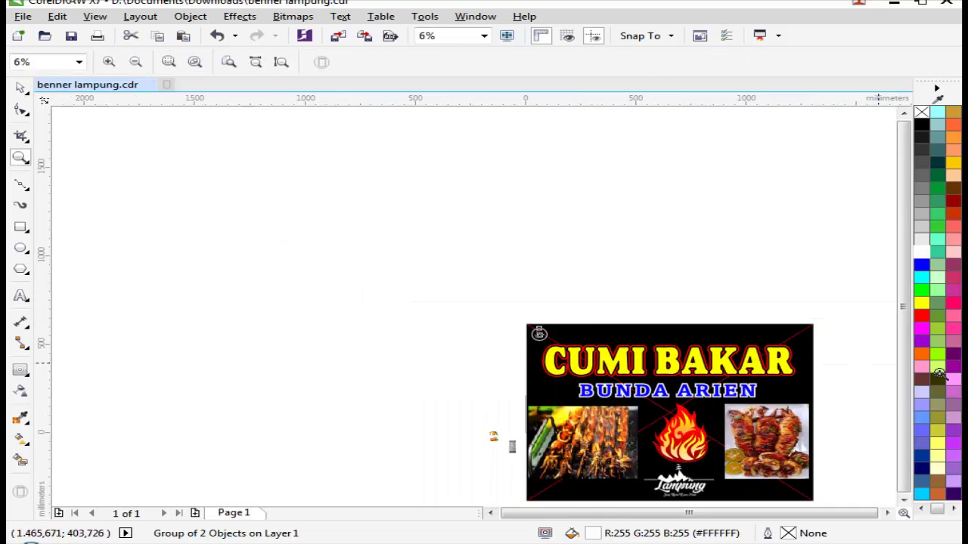
pyautogui.hotkey('shift', 'F4')
pyautogui.press('space')
pyautogui.moveTo(133, 286); pyautogui.dragTo(566, 320)
pyautogui.click(732, 318)
pyautogui.press('F4')
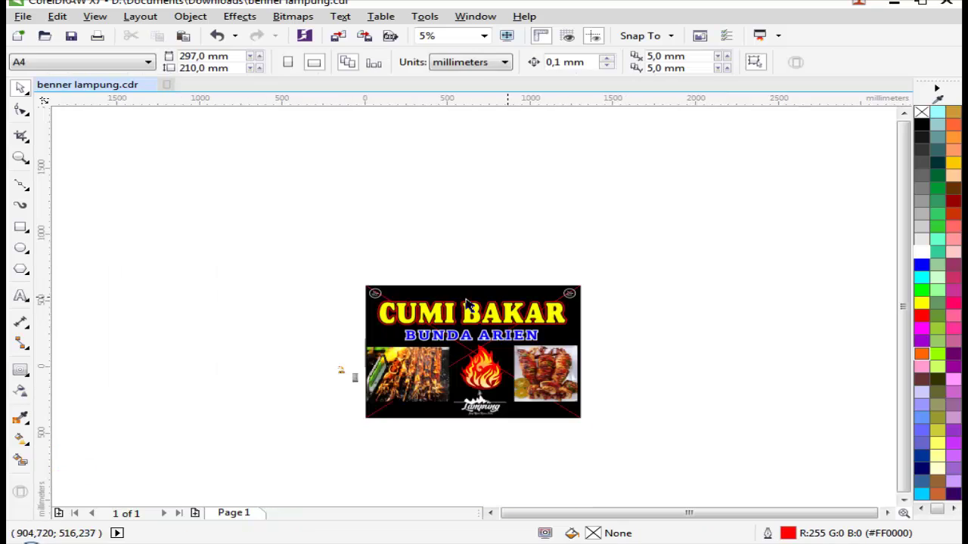
pyautogui.press('z')
pyautogui.scroll(1, 776, 331)
pyautogui.press('space')
pyautogui.moveTo(655, 217); pyautogui.dragTo(144, 297)
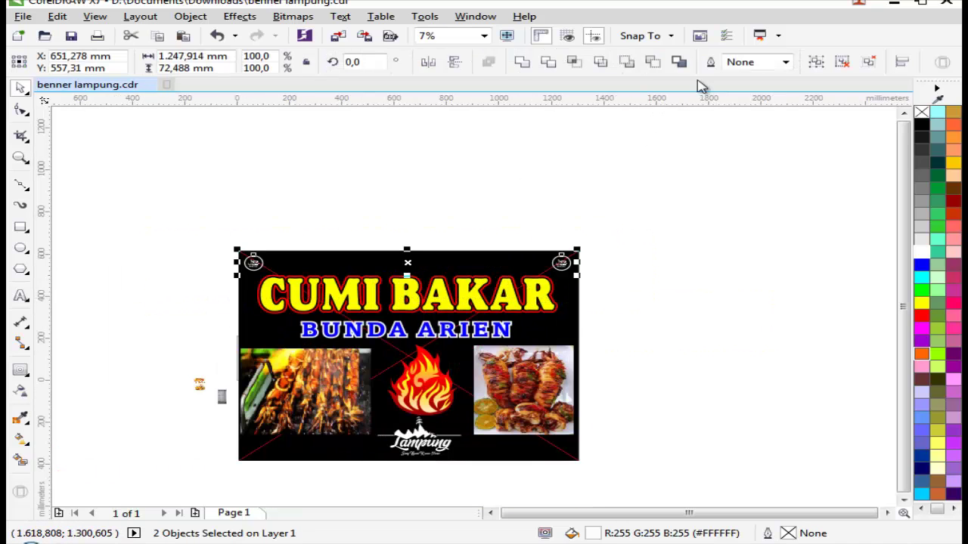
pyautogui.click(622, 219)
pyautogui.press('z')
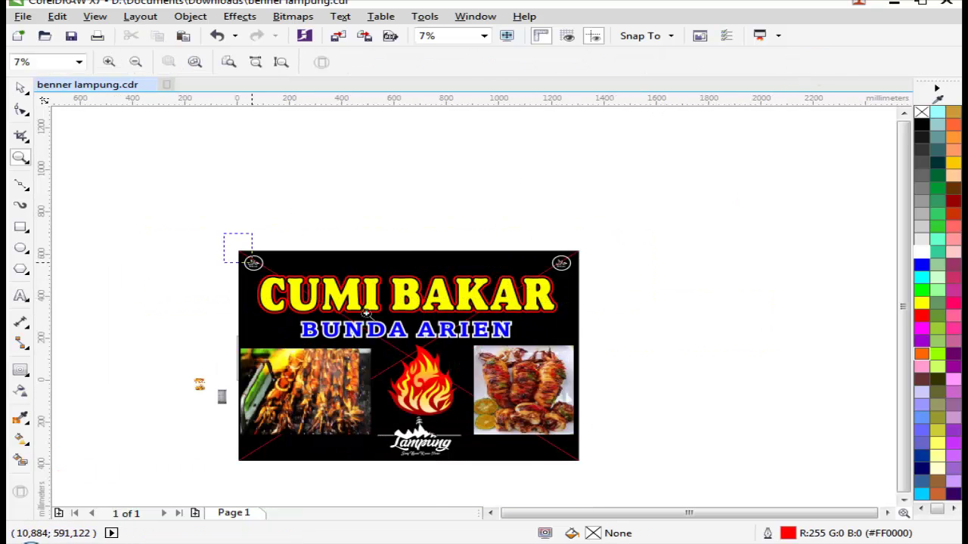
pyautogui.moveTo(237, 249); pyautogui.dragTo(745, 378)
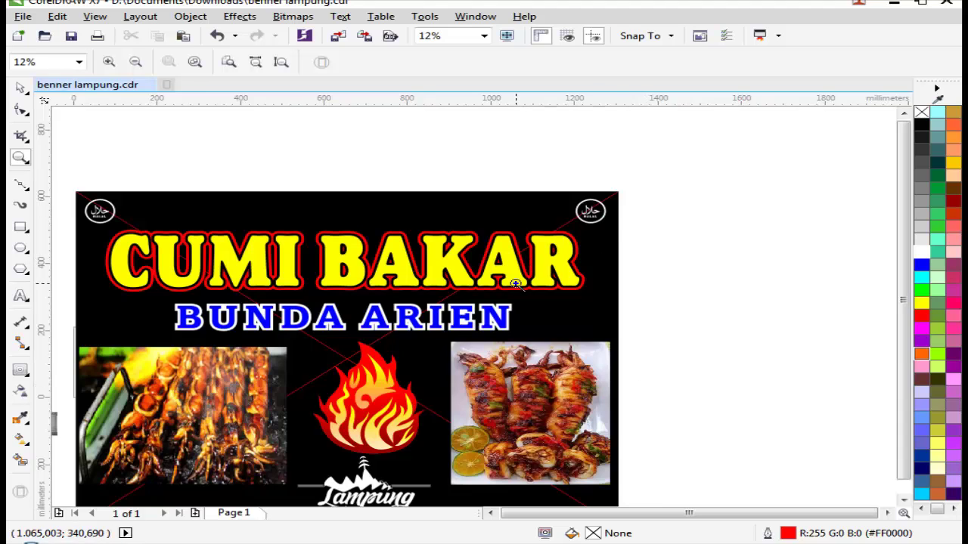
pyautogui.scroll(-2, 515, 284)
pyautogui.scroll(3, 463, 348)
pyautogui.press('space')
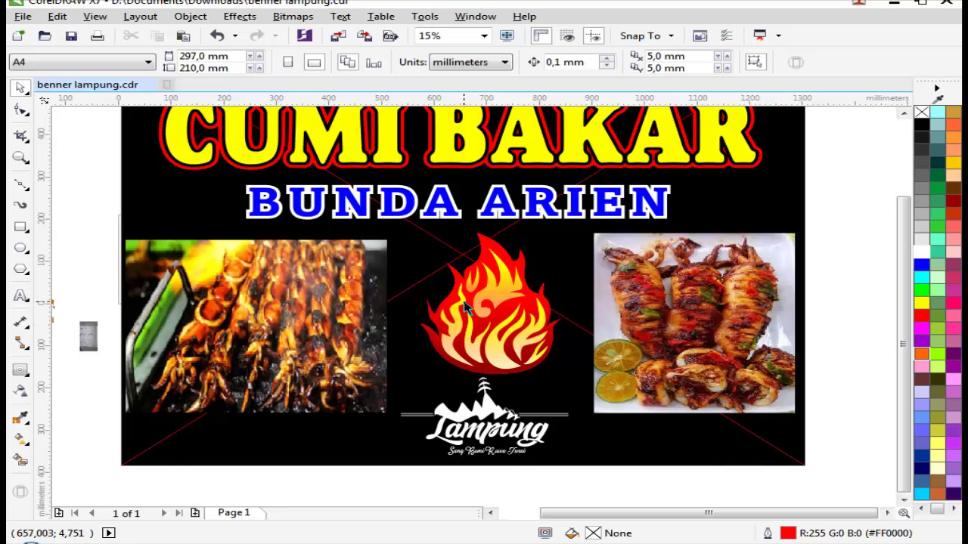
pyautogui.scroll(-3, 467, 293)
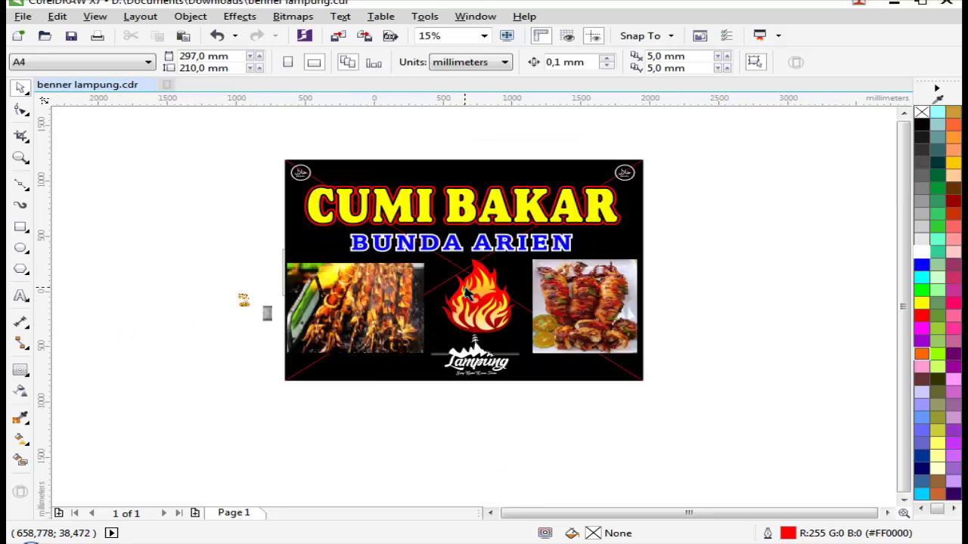
pyautogui.press('z')
pyautogui.moveTo(272, 270); pyautogui.dragTo(643, 396)
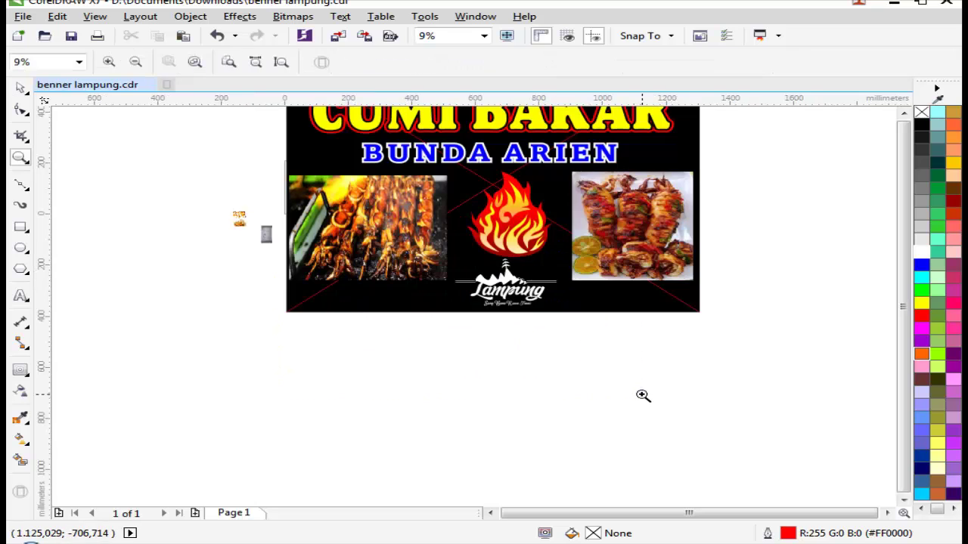
# Step: Zoom in on the handwritten notes in the notebook photo beside the page
pyautogui.click(465, 275)
pyautogui.rightClick(207, 257)
pyautogui.moveTo(207, 258); pyautogui.dragTo(326, 201)
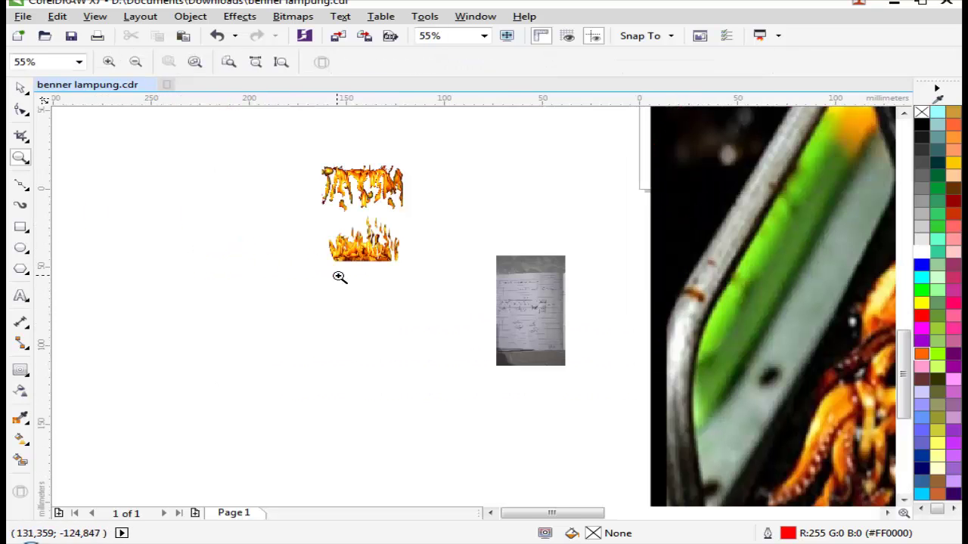
pyautogui.moveTo(453, 272); pyautogui.dragTo(723, 311)
pyautogui.moveTo(380, 242); pyautogui.dragTo(479, 337)
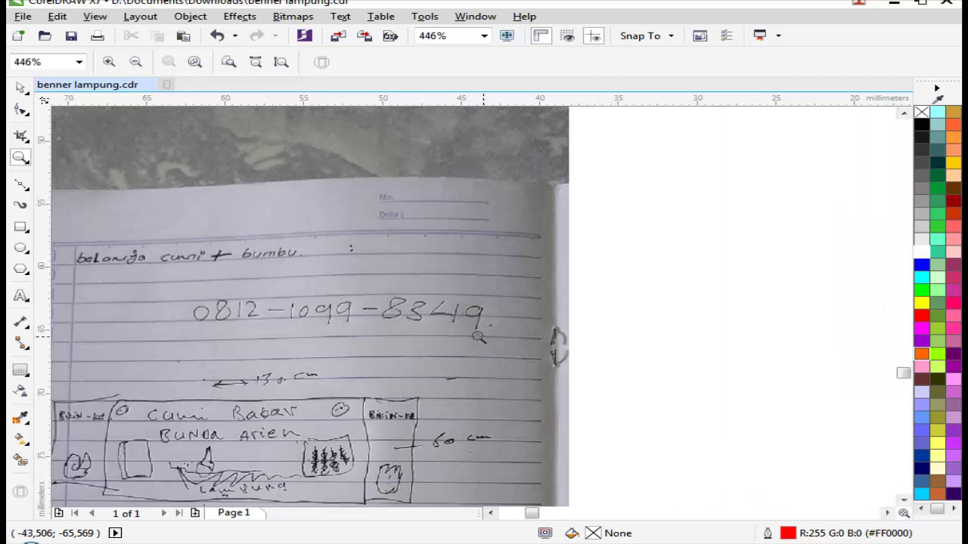
pyautogui.press('space')
pyautogui.scroll(-2, 508, 340)
pyautogui.scroll(1, 358, 346)
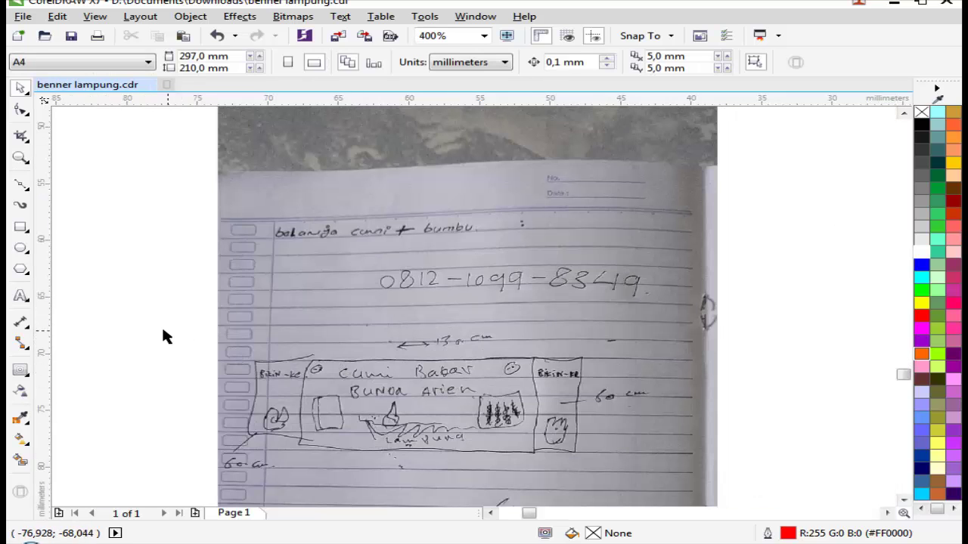
# Step: Add a text line reading 'hub:' followed by the contact's phone number from the notes
pyautogui.click(20, 296)
pyautogui.click(126, 367)
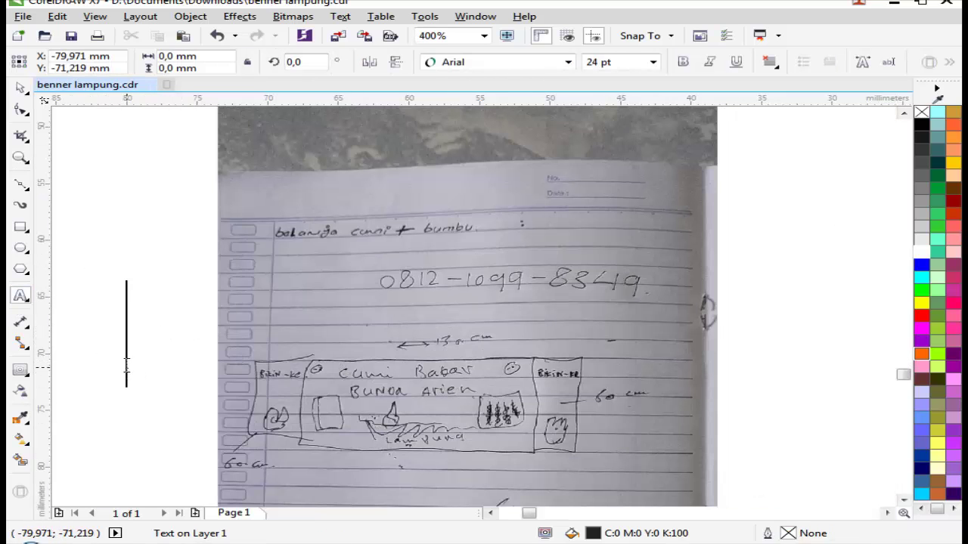
pyautogui.write('hub')
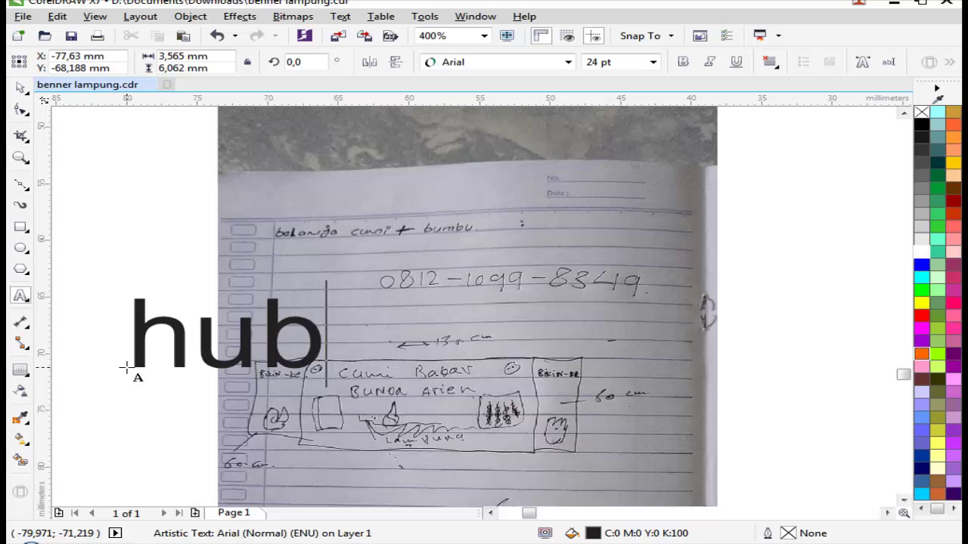
pyautogui.write(':')
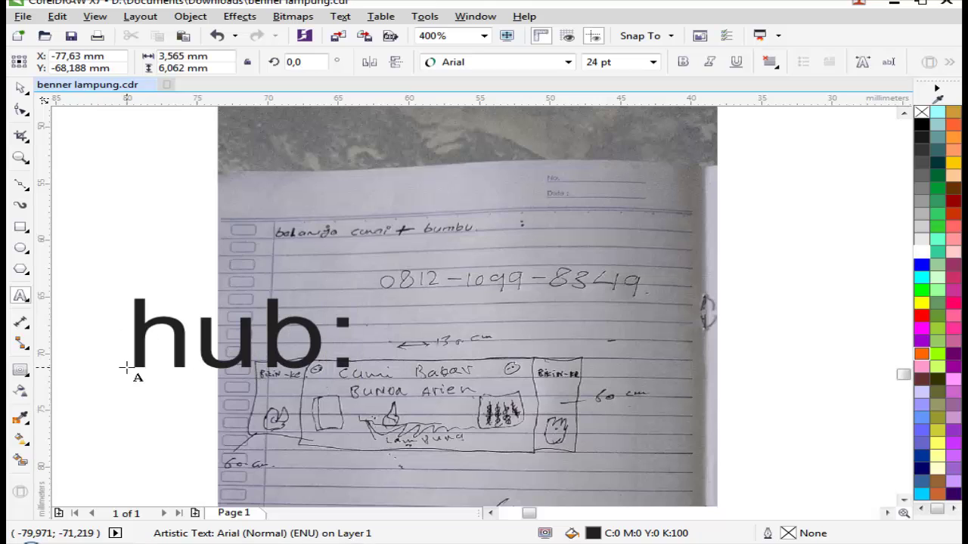
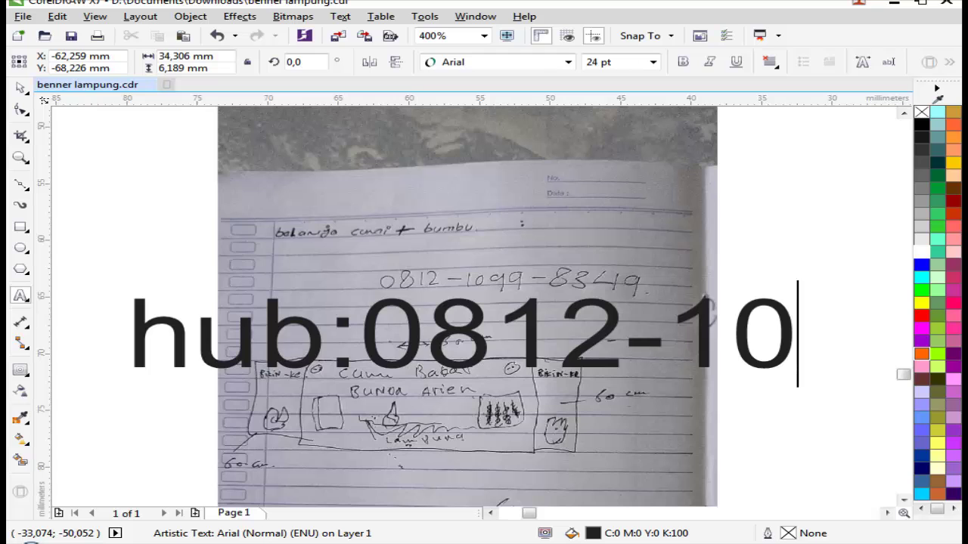
pyautogui.scroll(2, 554, 278)
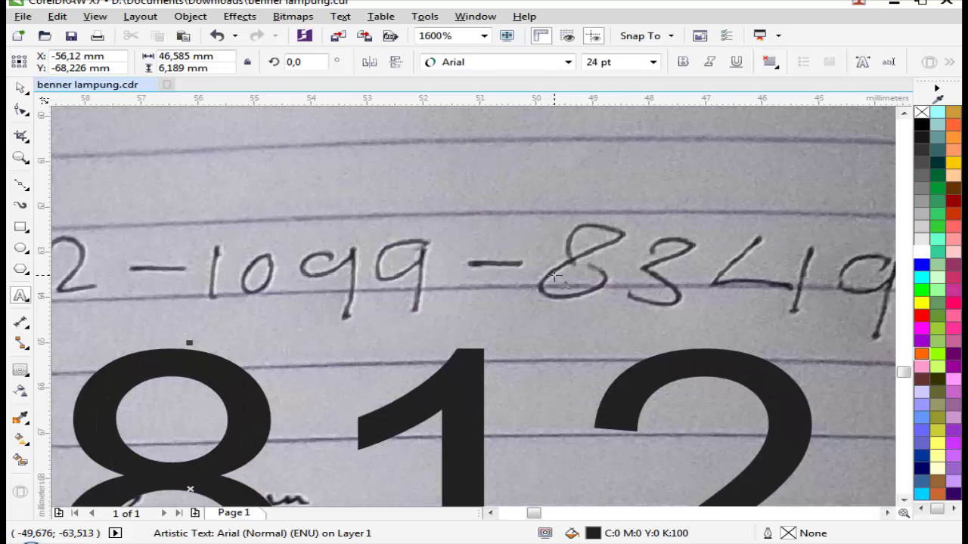
pyautogui.scroll(-2, 607, 257)
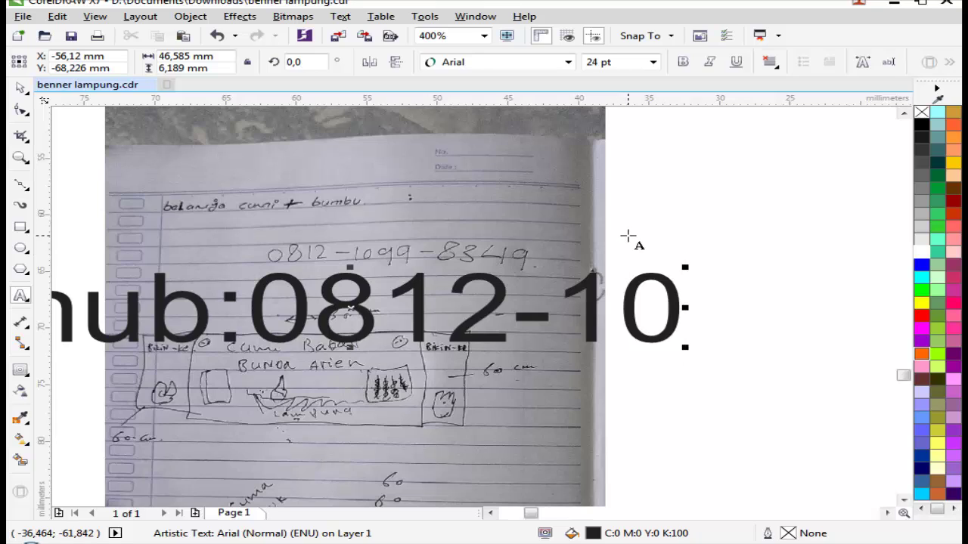
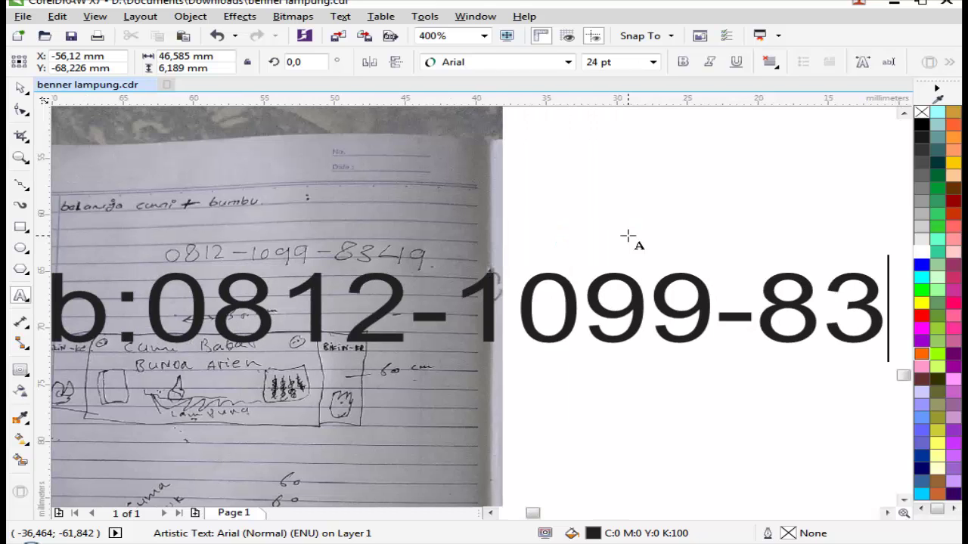
pyautogui.click(18, 85)
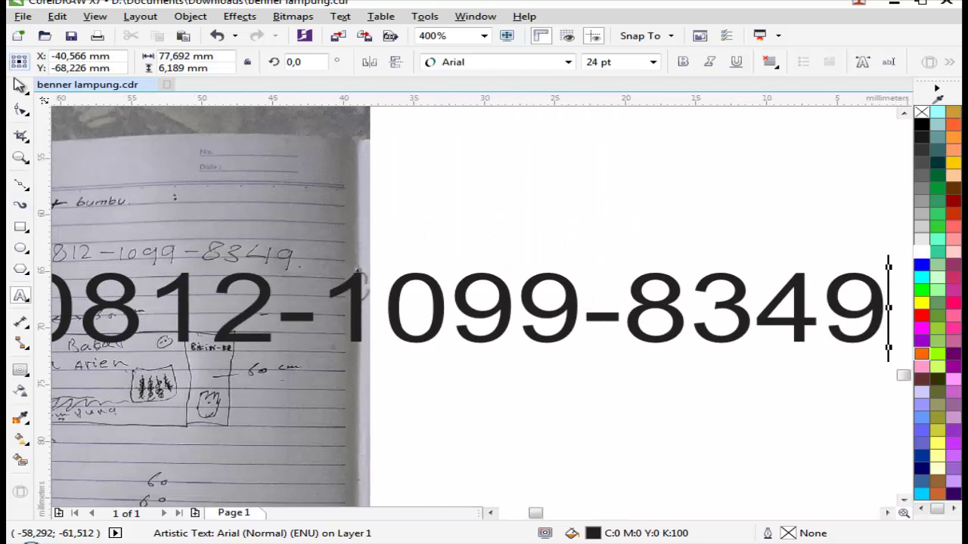
pyautogui.scroll(-4, 706, 346)
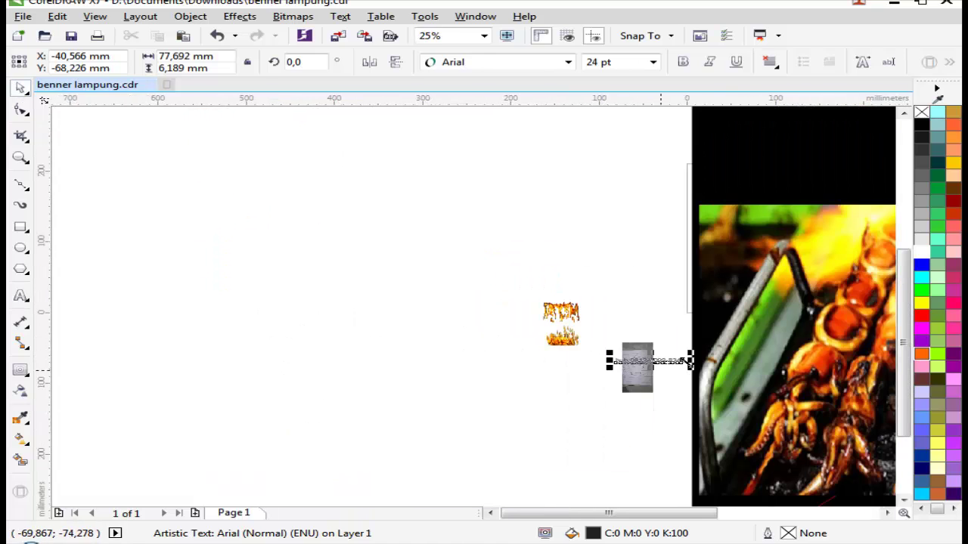
# Step: Move the phone-number text down-left onto the banner and make it white
pyautogui.press('F2')
pyautogui.click(766, 356)
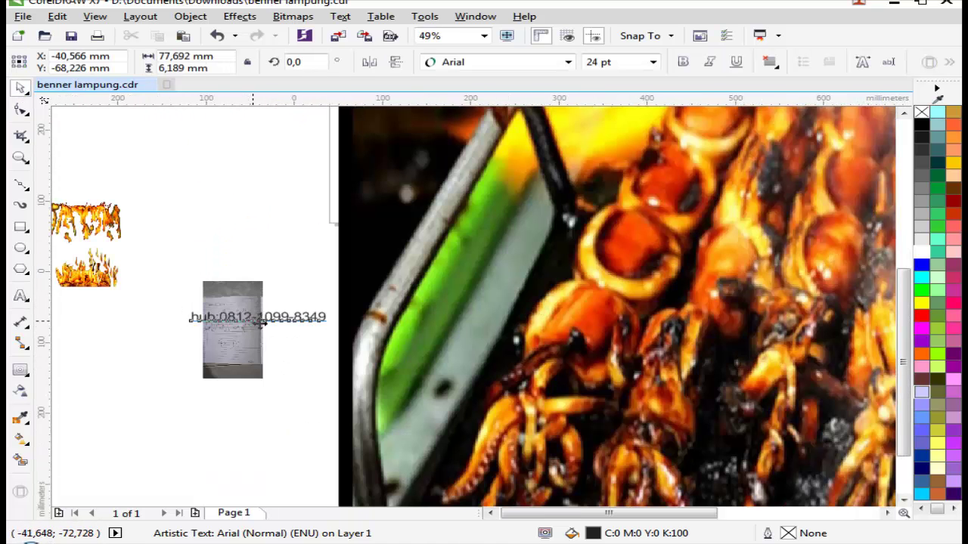
pyautogui.scroll(-1, 261, 323)
pyautogui.moveTo(261, 323); pyautogui.dragTo(703, 436)
pyautogui.scroll(-2, 261, 416)
pyautogui.scroll(1, 308, 425)
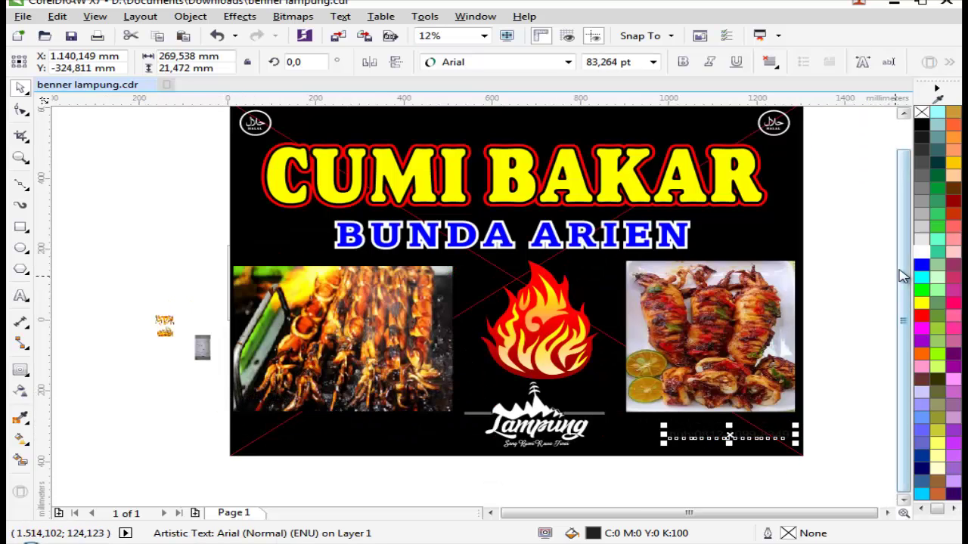
pyautogui.click(919, 253)
pyautogui.press('Escape')
# Step: Enlarge the phone-number line to about 103 pt in the banner's bottom-right corner
pyautogui.scroll(2, 681, 443)
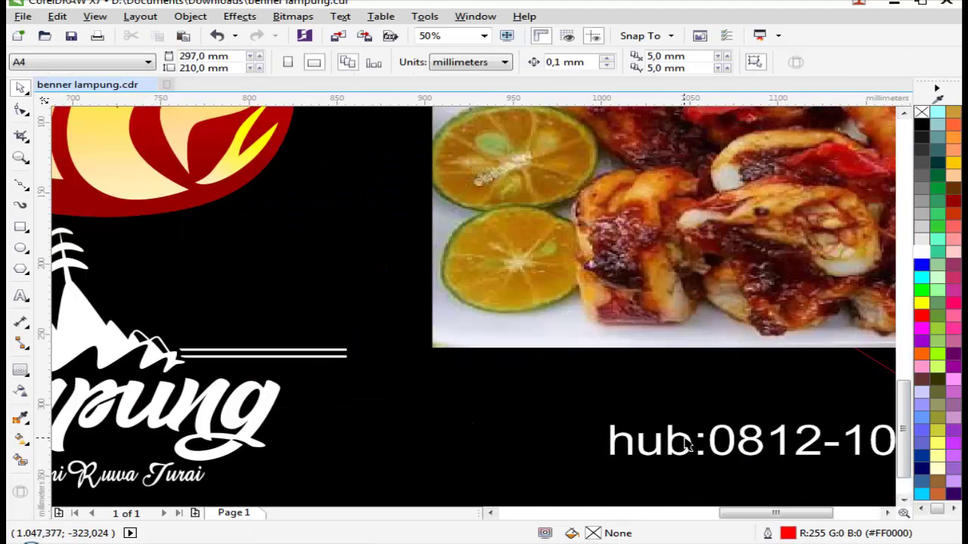
pyautogui.scroll(-2, 703, 437)
pyautogui.click(703, 437)
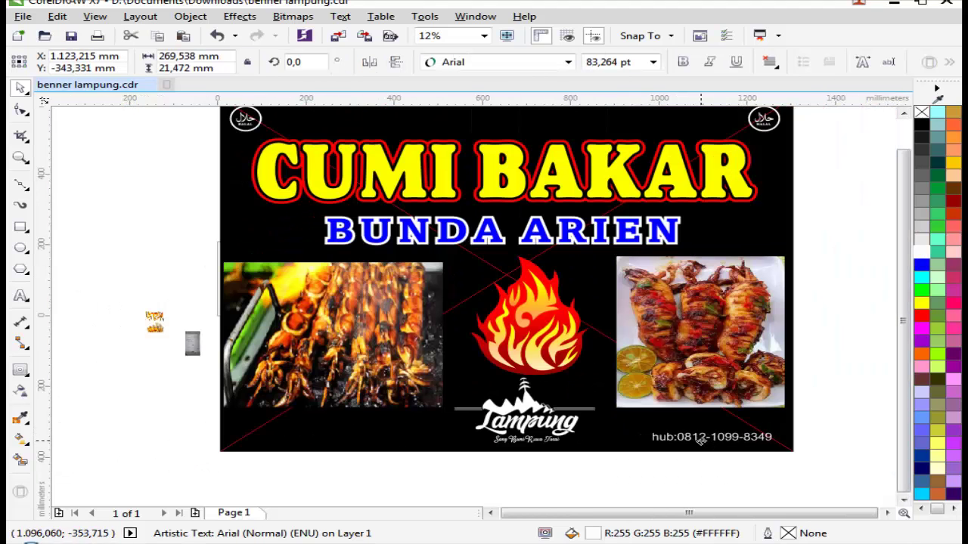
pyautogui.scroll(1, 756, 436)
pyautogui.moveTo(804, 432); pyautogui.dragTo(829, 425)
pyautogui.moveTo(768, 442); pyautogui.dragTo(747, 447)
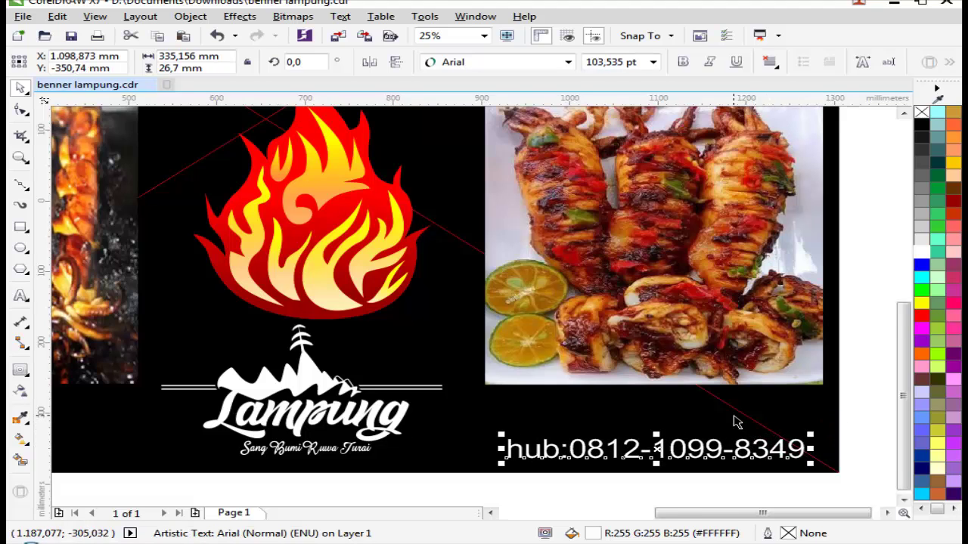
pyautogui.scroll(-1, 729, 424)
pyautogui.press('Escape')
pyautogui.scroll(-1, 429, 418)
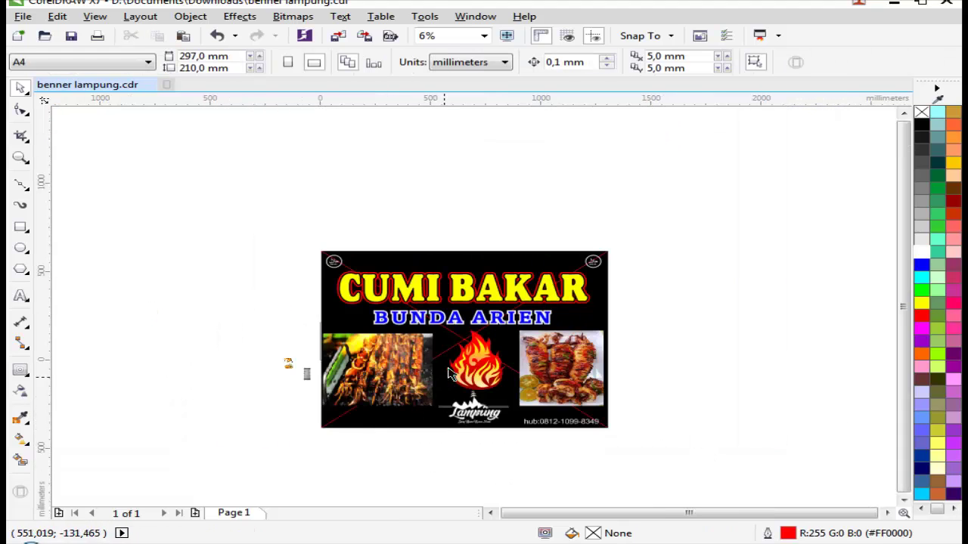
pyautogui.press('z')
pyautogui.moveTo(209, 170); pyautogui.dragTo(779, 481)
pyautogui.moveTo(124, 169); pyautogui.dragTo(797, 493)
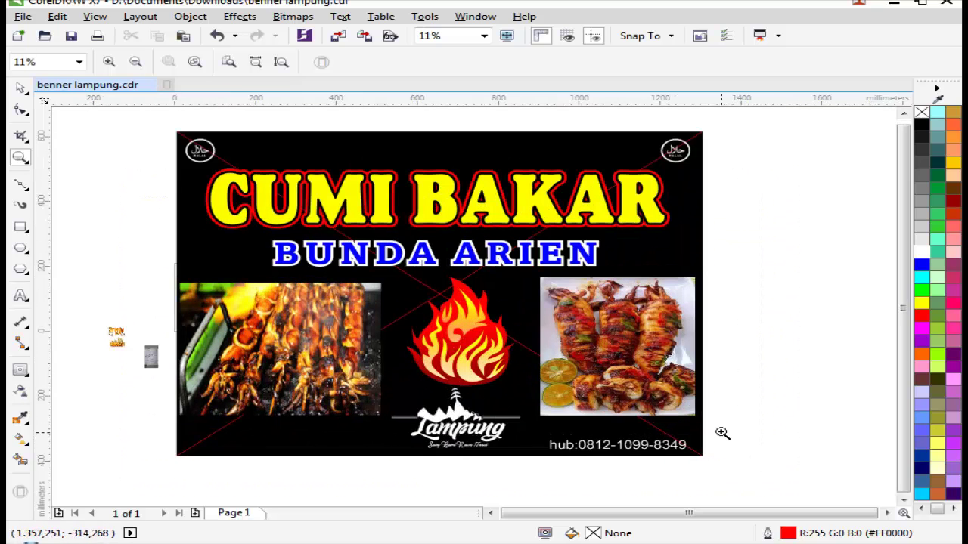
# Step: Save the banner file
pyautogui.click(71, 35)
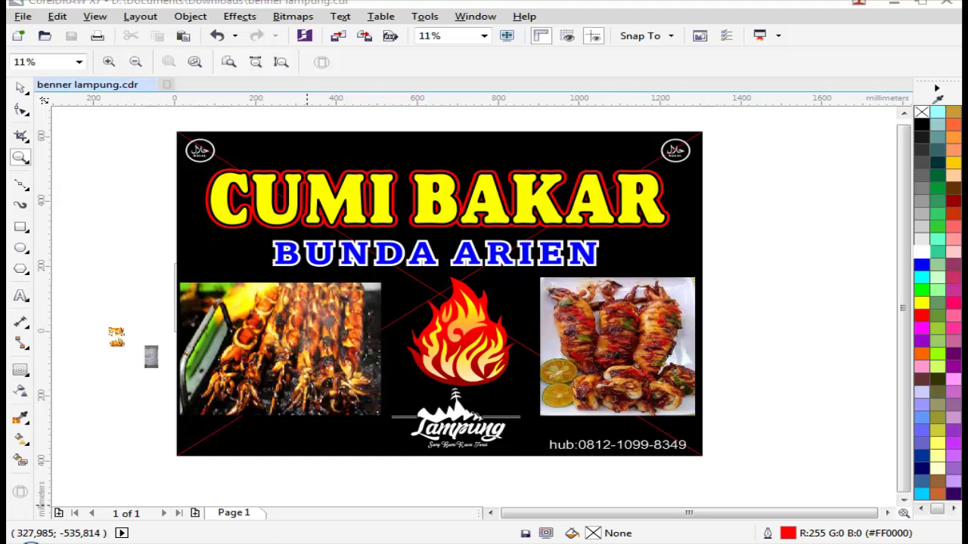
pyautogui.click(885, 499)
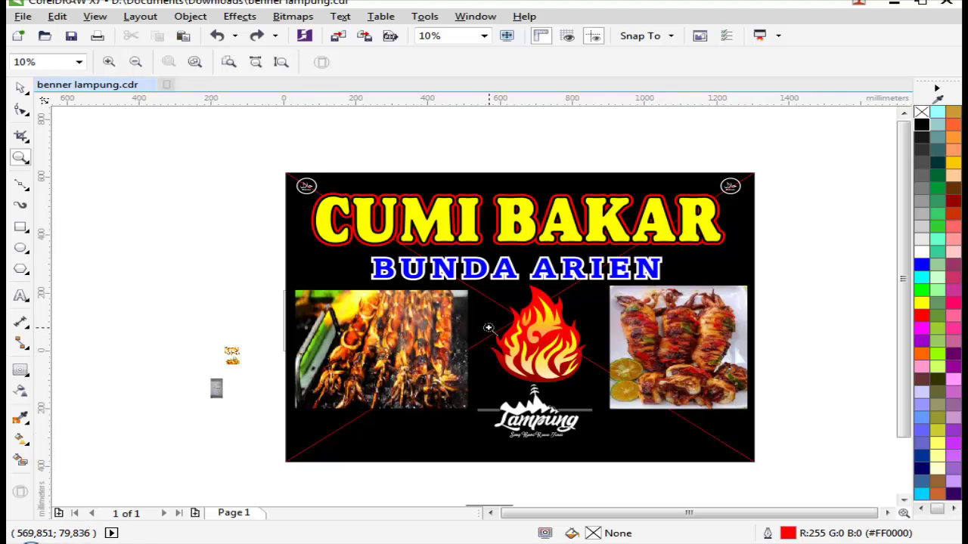
pyautogui.rightClick(501, 371)
pyautogui.moveTo(335, 309); pyautogui.dragTo(608, 461)
pyautogui.press('space')
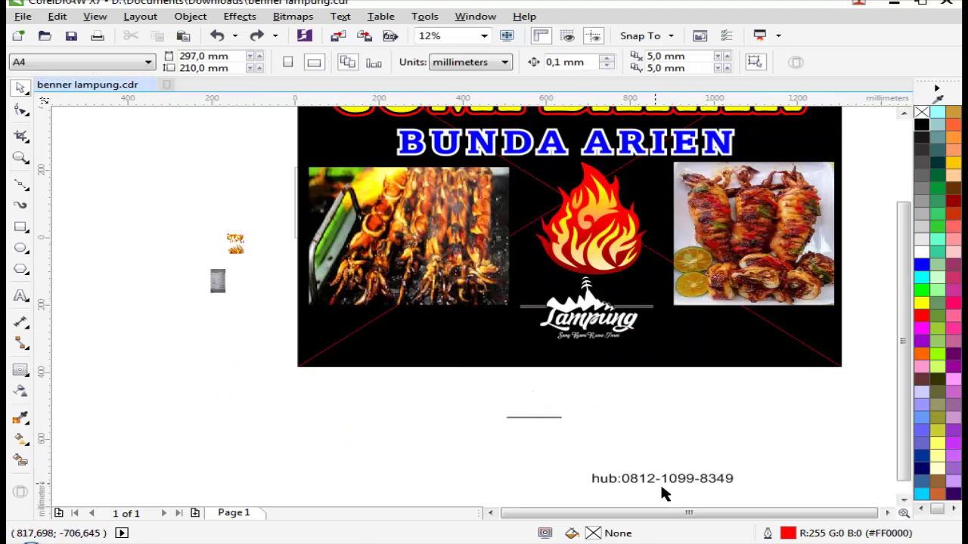
# Step: Enlarge the tagline to about 193 pt, move it into the bottom strip and fill it yellow
pyautogui.click(549, 422)
pyautogui.moveTo(567, 414); pyautogui.dragTo(749, 380)
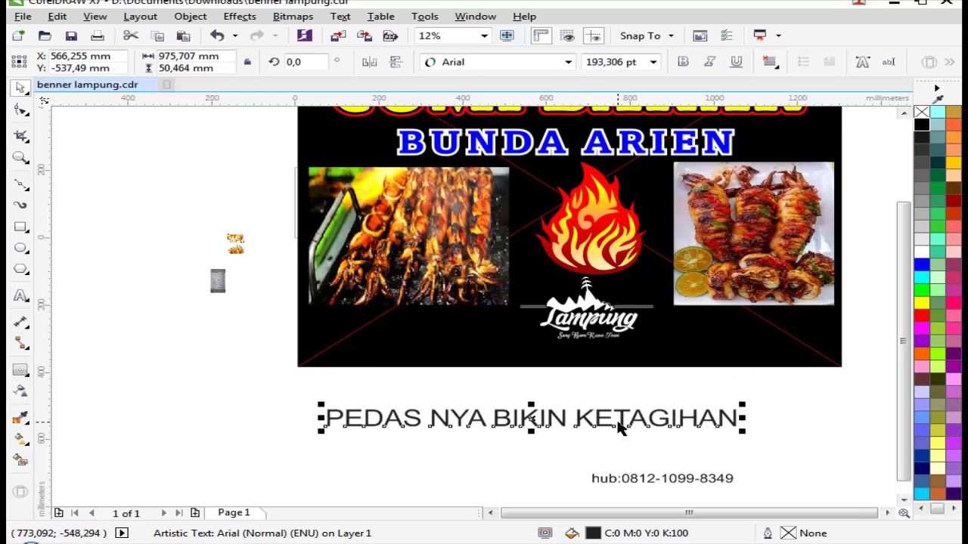
pyautogui.moveTo(617, 411); pyautogui.dragTo(639, 346)
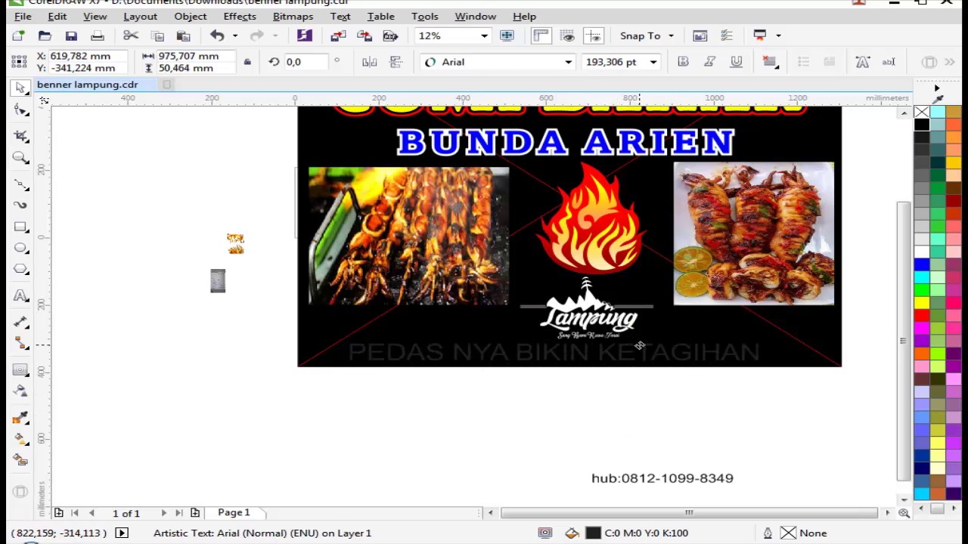
pyautogui.click(921, 304)
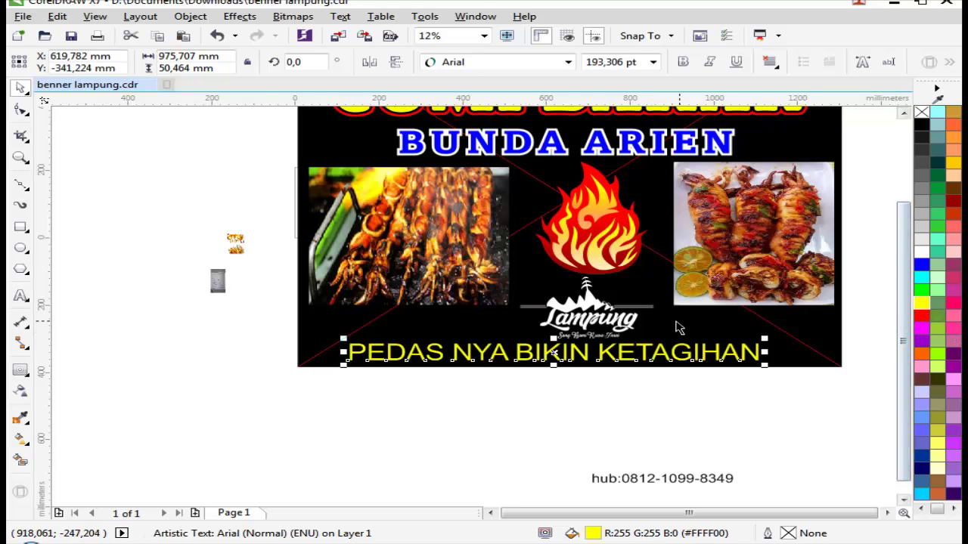
pyautogui.press('z')
pyautogui.scroll(-1, 676, 328)
pyautogui.press('space')
pyautogui.scroll(2, 786, 356)
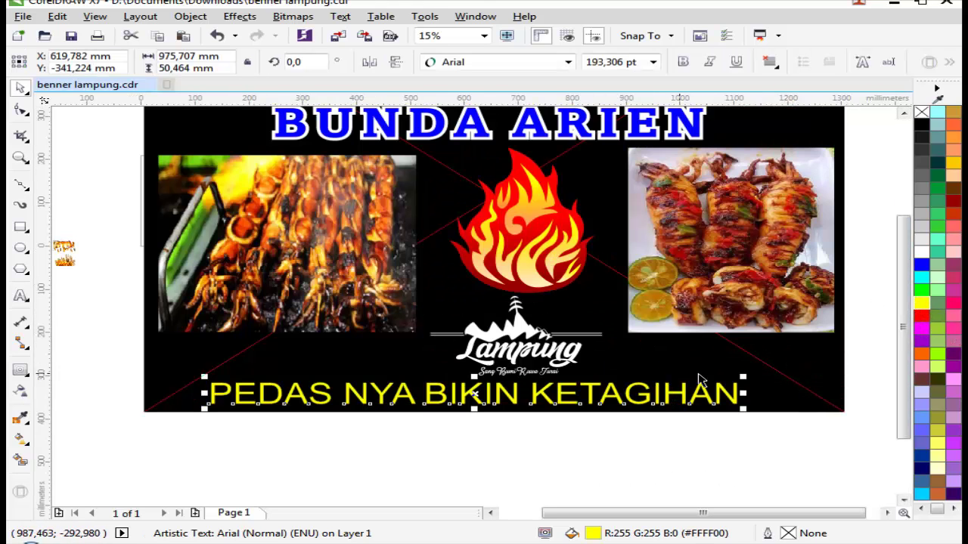
pyautogui.moveTo(745, 374); pyautogui.dragTo(698, 382)
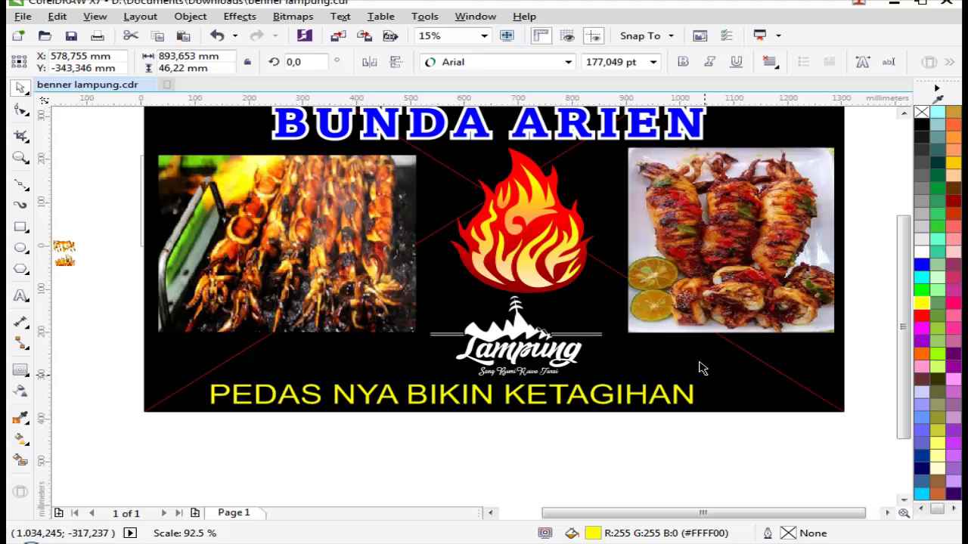
# Step: Set the tagline to Amasis MT Bold, widen its letter spacing and convert it to curves
pyautogui.click(476, 62)
pyautogui.moveTo(567, 99)
pyautogui.click(704, 114)
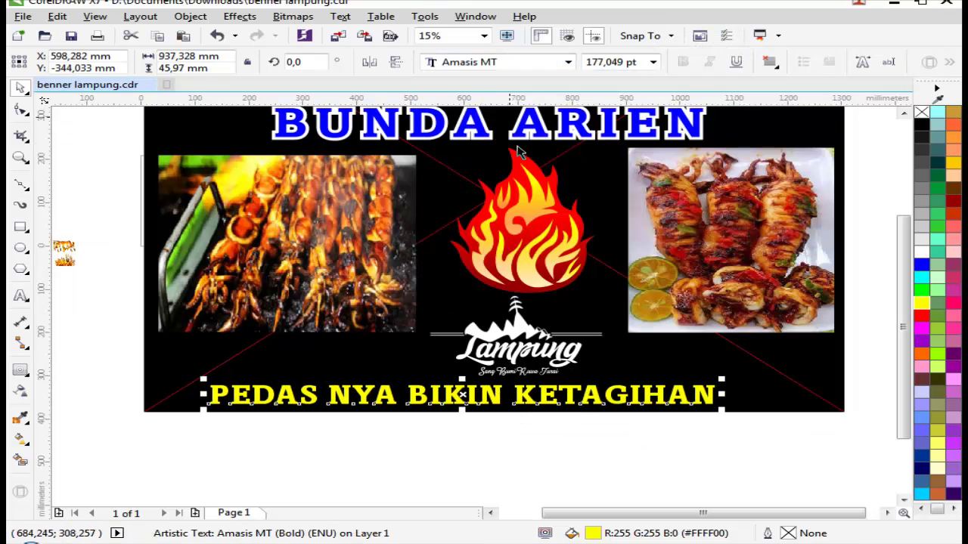
pyautogui.click(22, 111)
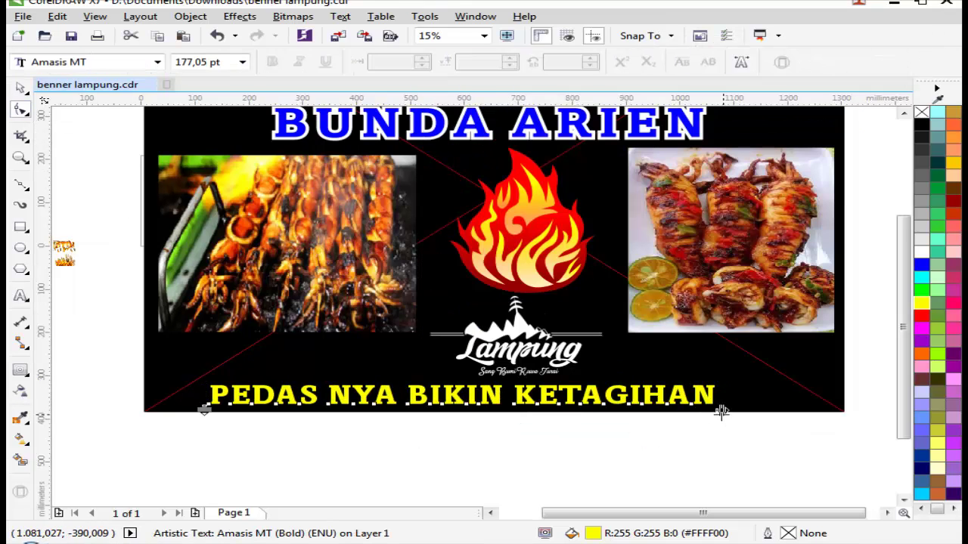
pyautogui.moveTo(722, 411); pyautogui.dragTo(837, 421)
pyautogui.press('space')
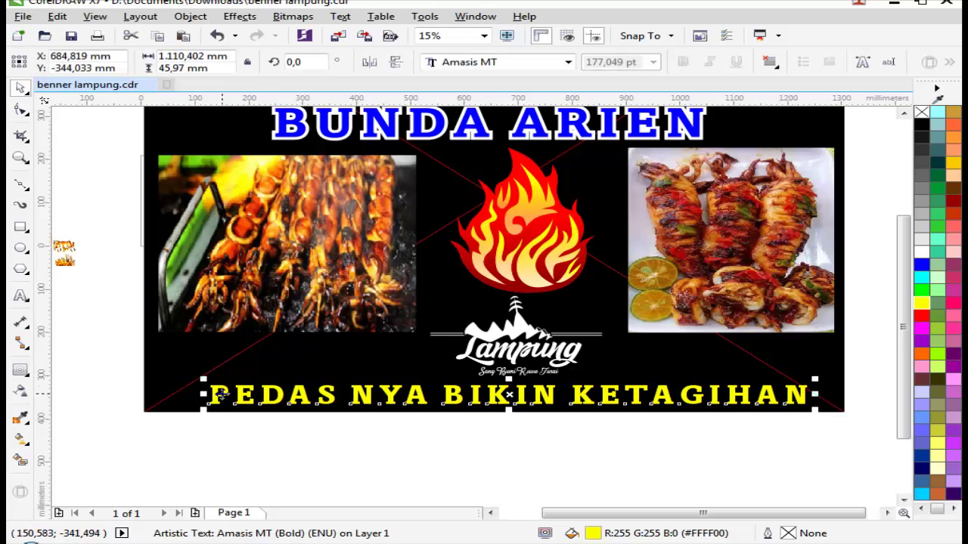
pyautogui.moveTo(225, 398); pyautogui.dragTo(191, 397)
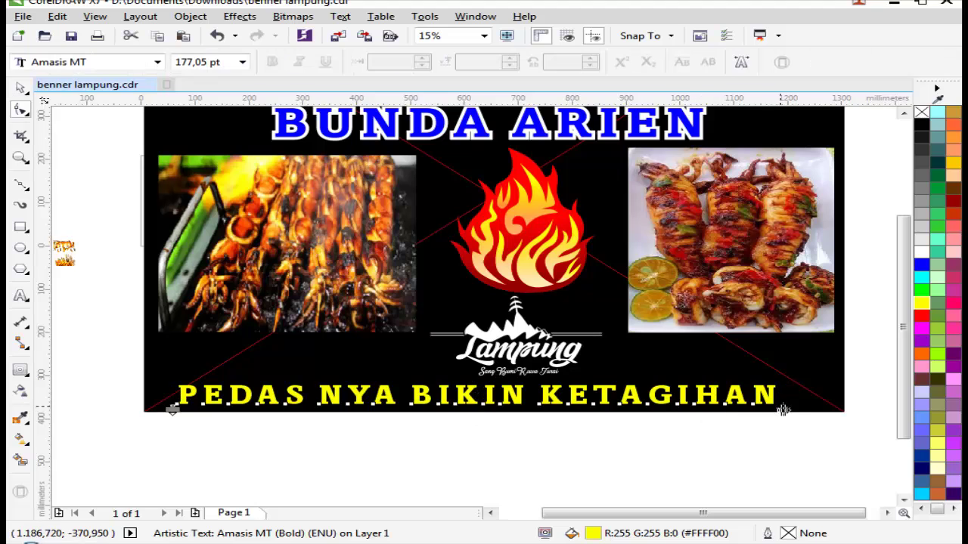
pyautogui.moveTo(786, 394); pyautogui.dragTo(820, 398)
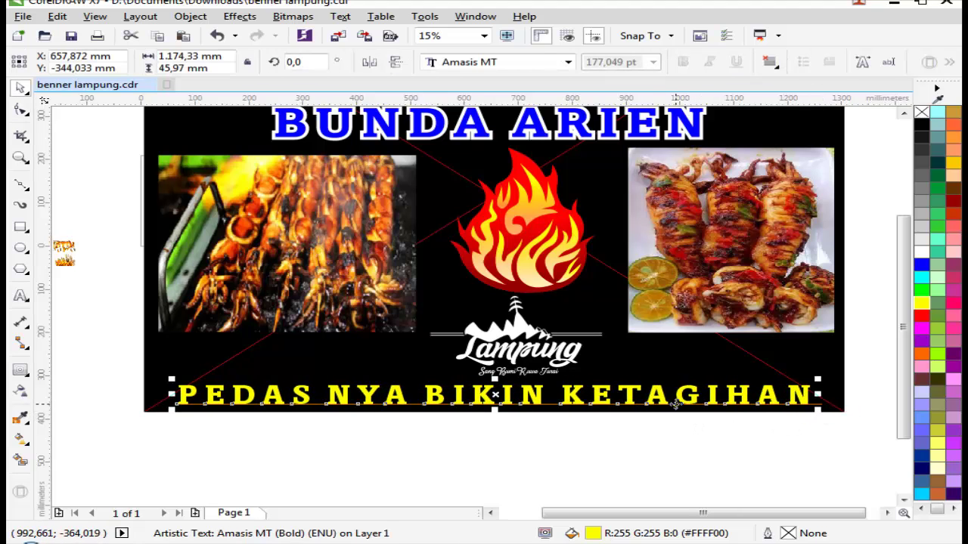
pyautogui.hotkey('ctrl', 'q')
# Step: Stretch the yellow tagline curve slightly wider across the banner's bottom
pyautogui.scroll(-1, 459, 380)
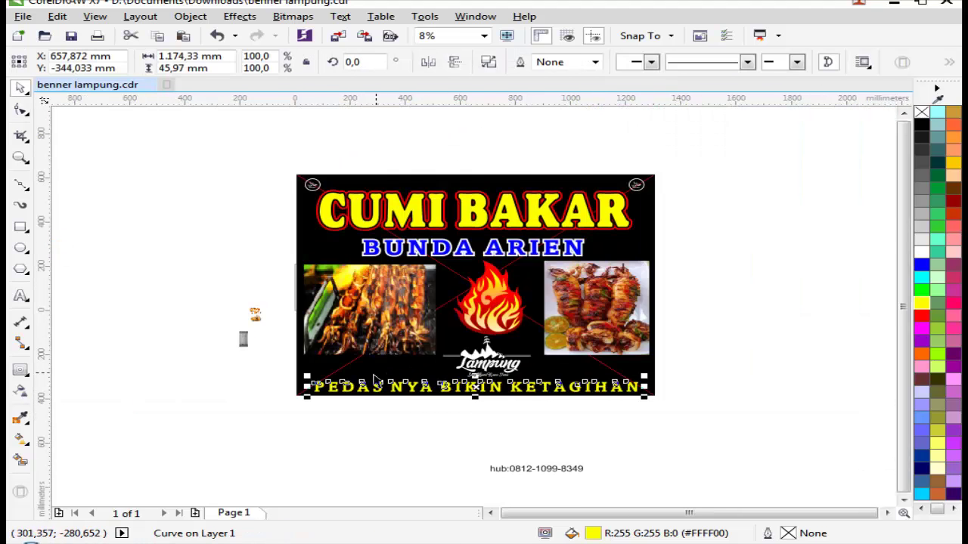
pyautogui.scroll(3, 419, 374)
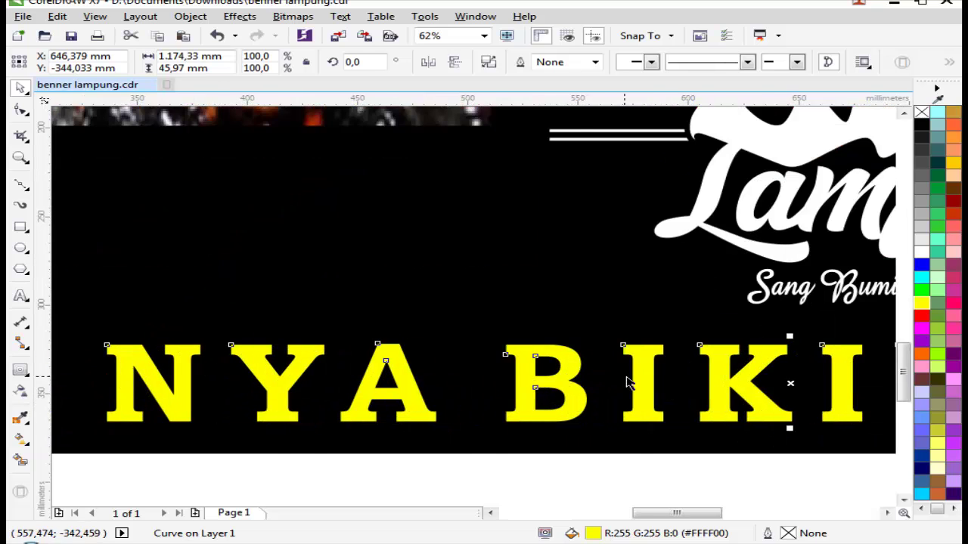
pyautogui.scroll(-4, 627, 378)
pyautogui.press('Escape')
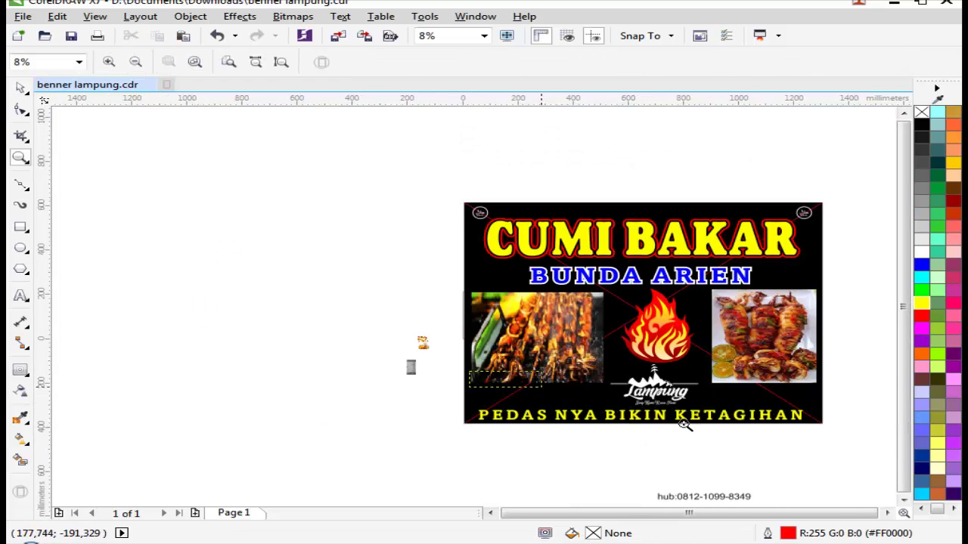
pyautogui.scroll(2, 683, 421)
pyautogui.scroll(3, 627, 310)
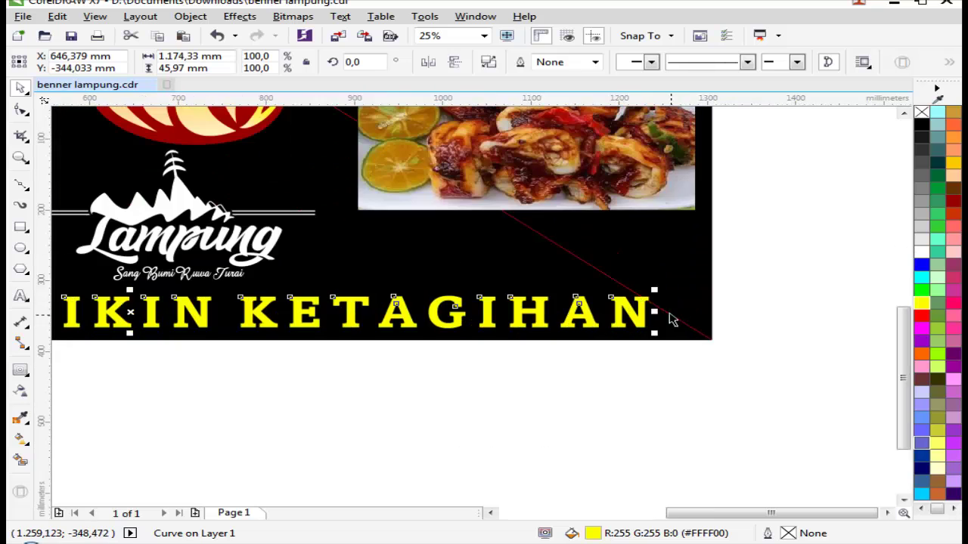
pyautogui.moveTo(647, 310); pyautogui.dragTo(670, 312)
pyautogui.click(668, 382)
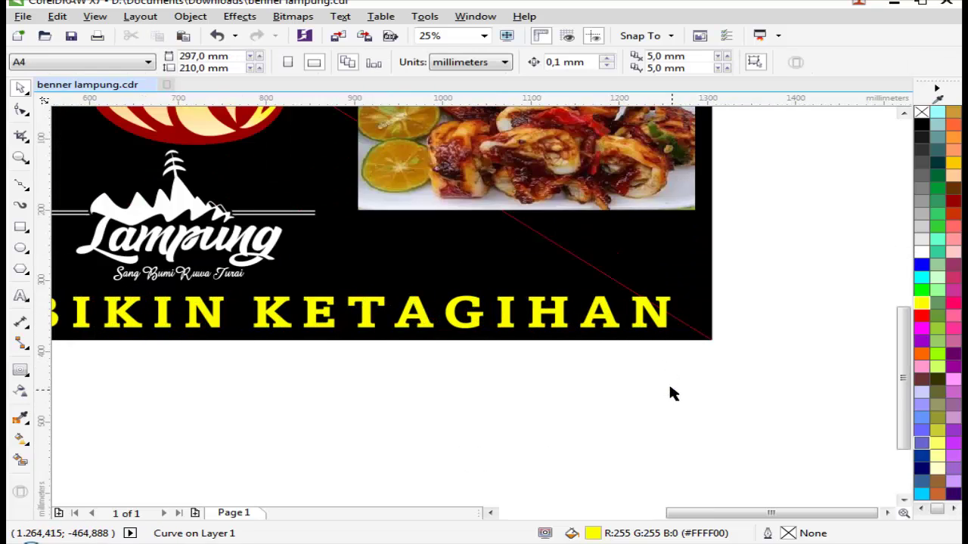
pyautogui.scroll(-3, 668, 382)
pyautogui.scroll(2, 657, 350)
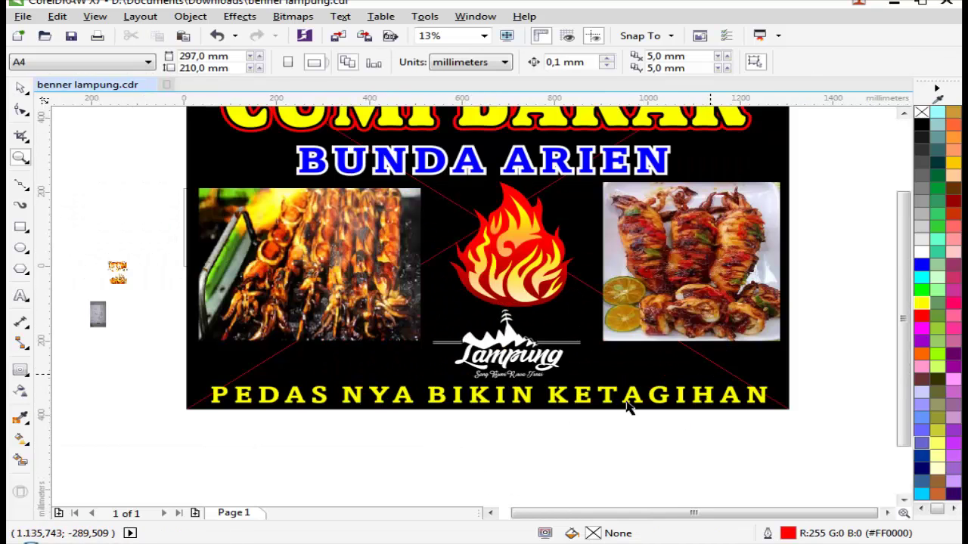
pyautogui.click(560, 401)
pyautogui.click(522, 441)
# Step: Move the Lampung logo down about 8 mm
pyautogui.press('z')
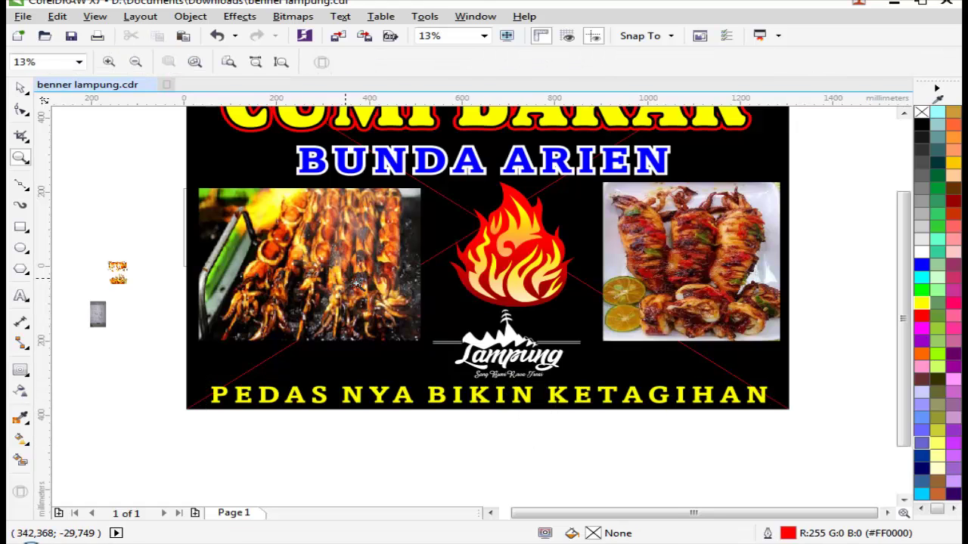
pyautogui.scroll(-2, 357, 285)
pyautogui.moveTo(180, 158); pyautogui.dragTo(655, 380)
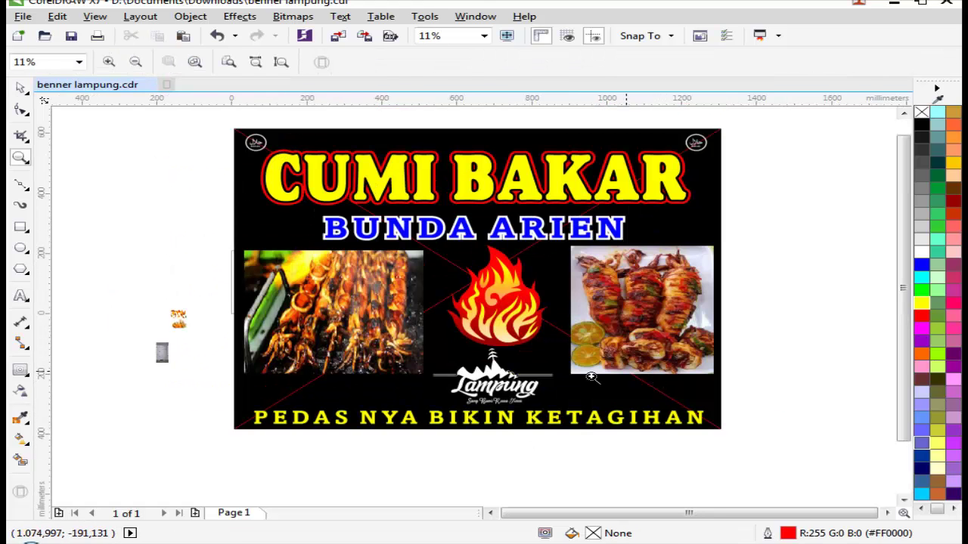
pyautogui.click(481, 394)
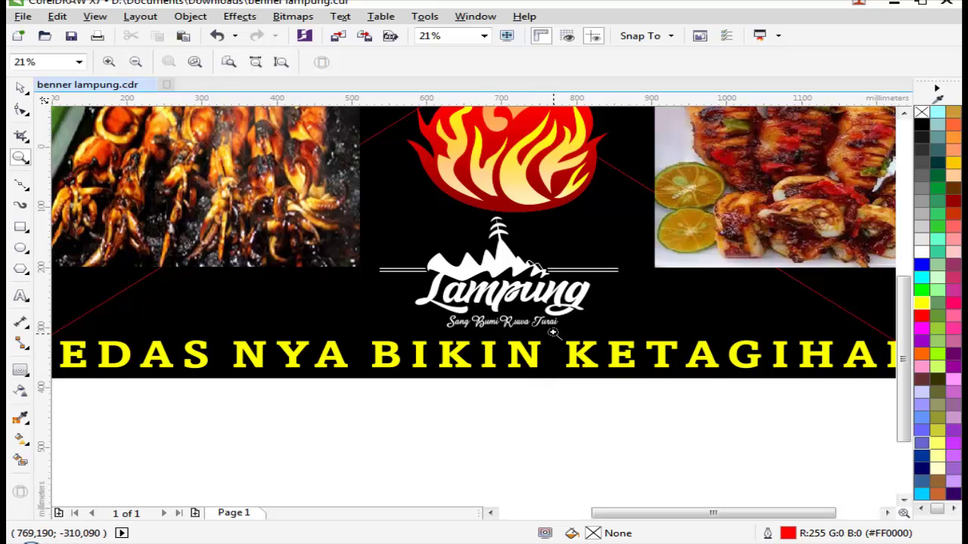
pyautogui.press('space')
pyautogui.scroll(-2, 512, 362)
pyautogui.scroll(3, 545, 302)
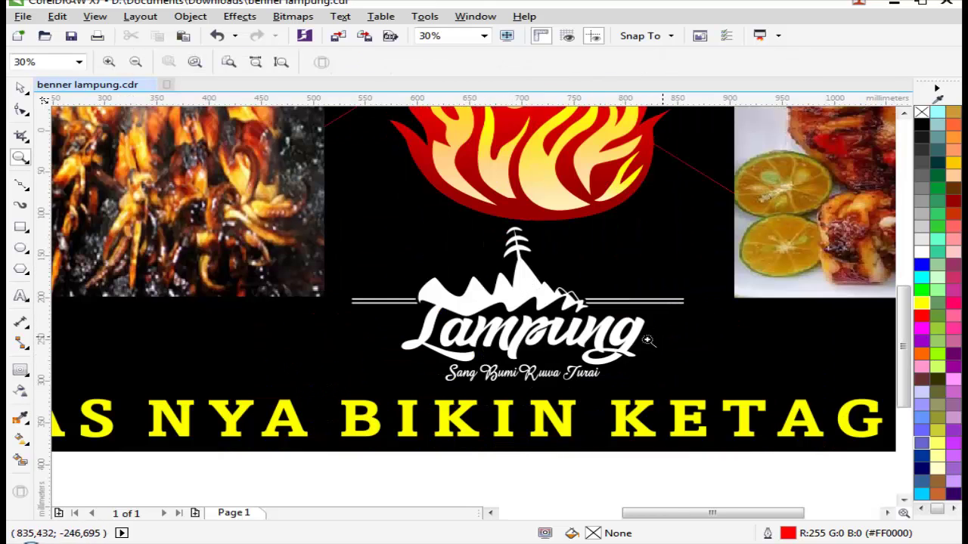
pyautogui.click(539, 301)
pyautogui.scroll(1, 526, 298)
pyautogui.moveTo(497, 280); pyautogui.dragTo(497, 295)
pyautogui.scroll(-1, 497, 295)
pyautogui.press('Escape')
pyautogui.scroll(-3, 633, 289)
pyautogui.scroll(-1, 634, 289)
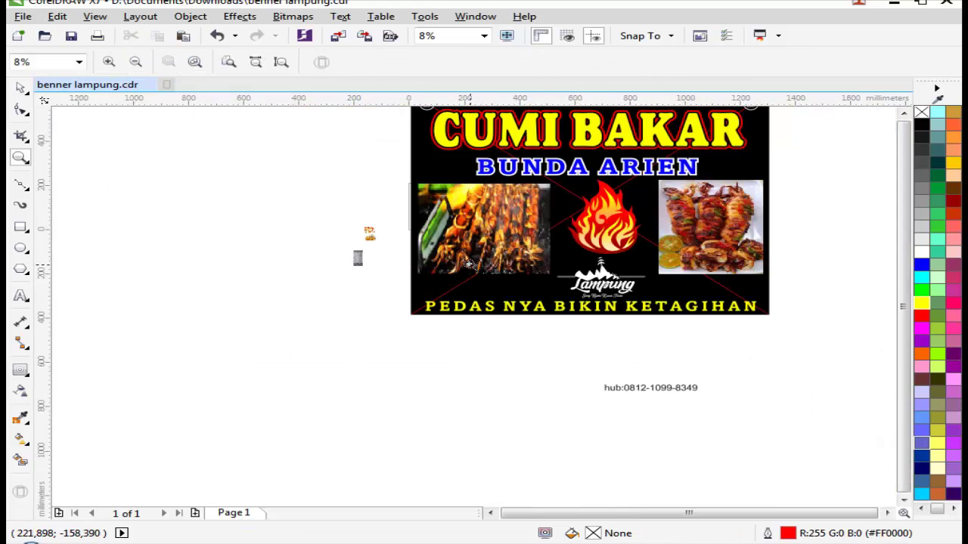
pyautogui.scroll(2, 658, 284)
pyautogui.scroll(-1, 601, 304)
# Step: Place a copy of the Lampung logo beside the banner as a backup
pyautogui.scroll(1, 493, 310)
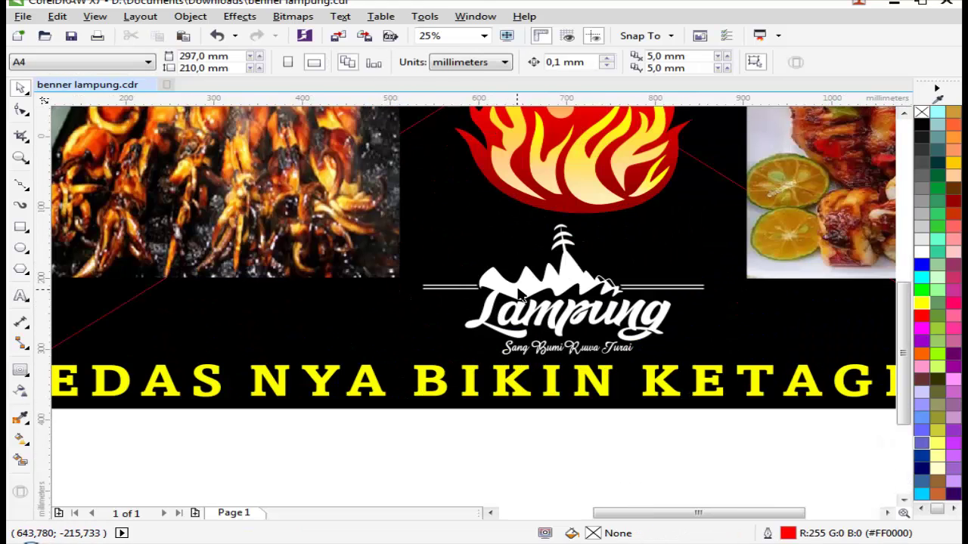
pyautogui.click(571, 282)
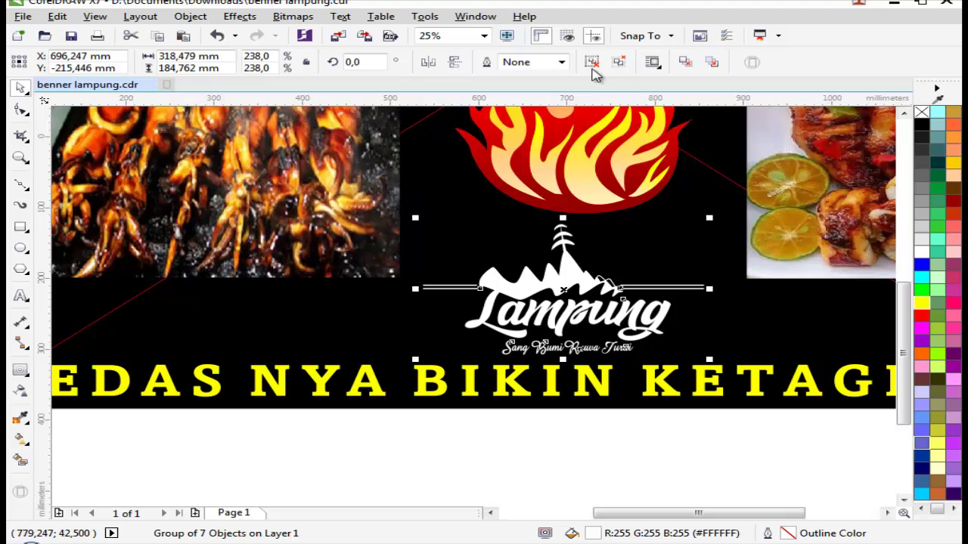
pyautogui.click(592, 62)
pyautogui.click(691, 287)
pyautogui.click(688, 285)
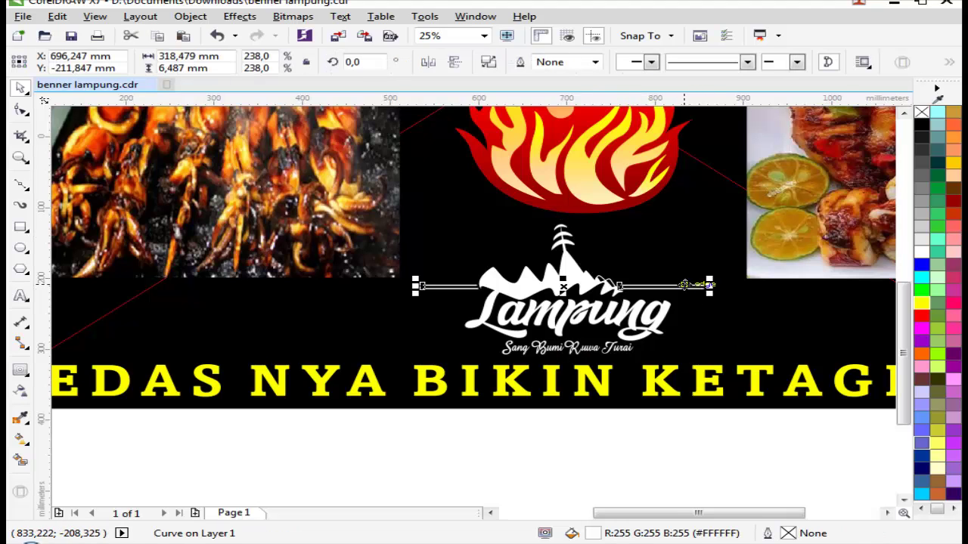
pyautogui.scroll(-1, 685, 285)
pyautogui.hotkey('ctrl', 'z')
pyautogui.moveTo(614, 288); pyautogui.dragTo(228, 333)
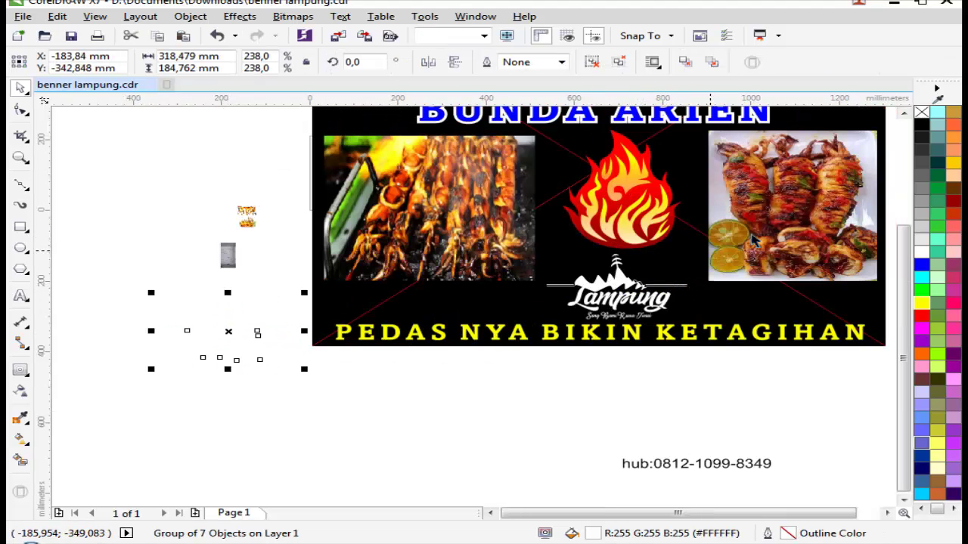
pyautogui.click(503, 352)
# Step: Ungroup the banner's Lampung logo and delete its thin horizontal line
pyautogui.click(673, 285)
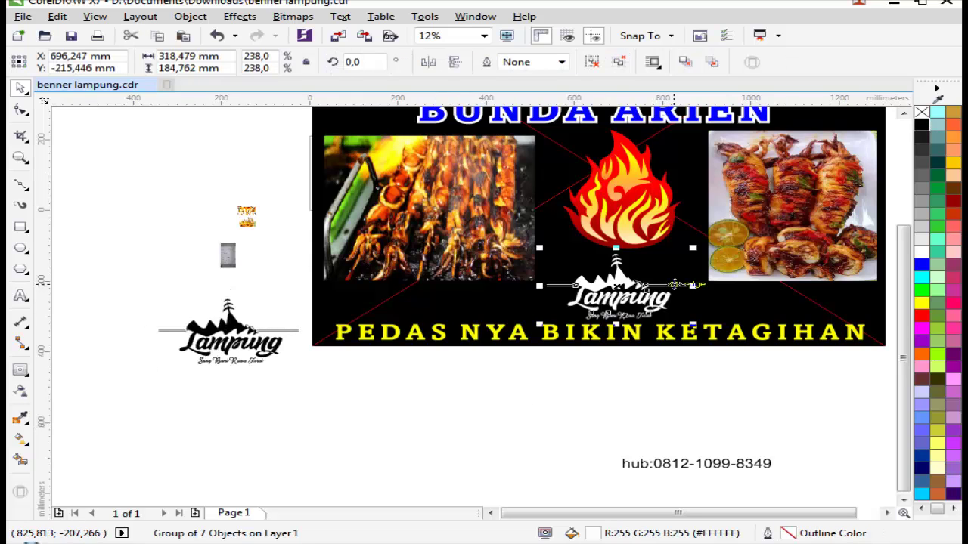
pyautogui.click(591, 62)
pyautogui.click(675, 283)
pyautogui.scroll(2, 670, 302)
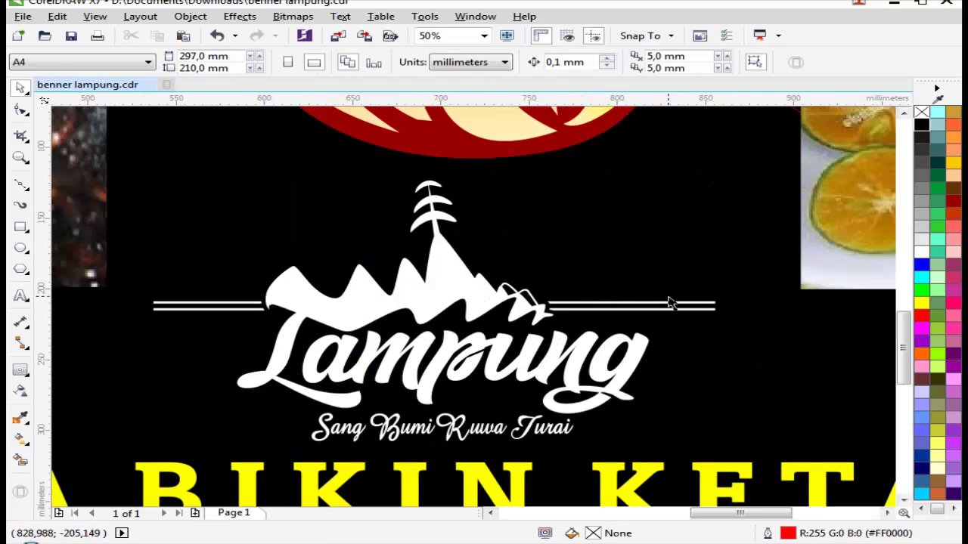
pyautogui.click(663, 303)
pyautogui.scroll(-2, 663, 303)
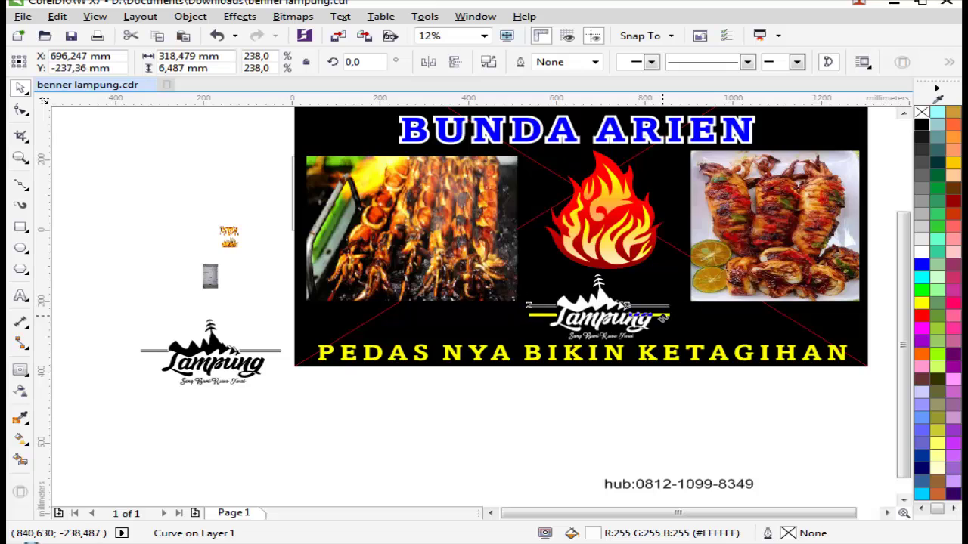
pyautogui.moveTo(678, 319); pyautogui.dragTo(829, 320)
pyautogui.click(794, 342)
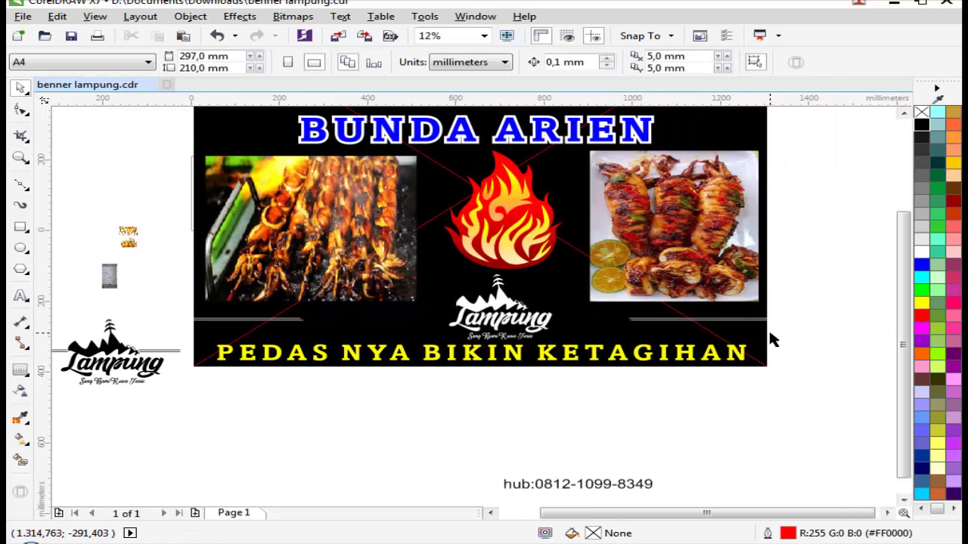
pyautogui.hotkey('ctrl', 'z')
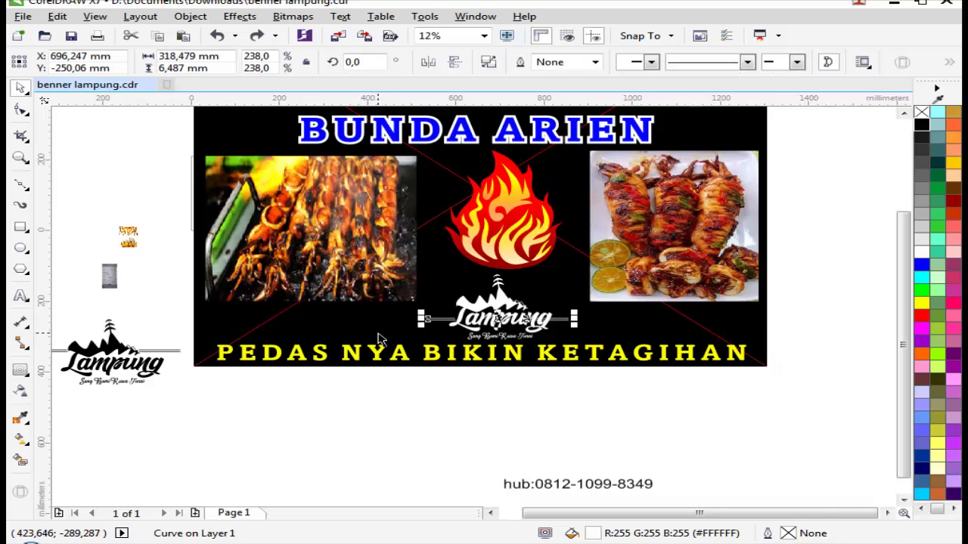
pyautogui.scroll(2, 435, 329)
pyautogui.rightClick(469, 312)
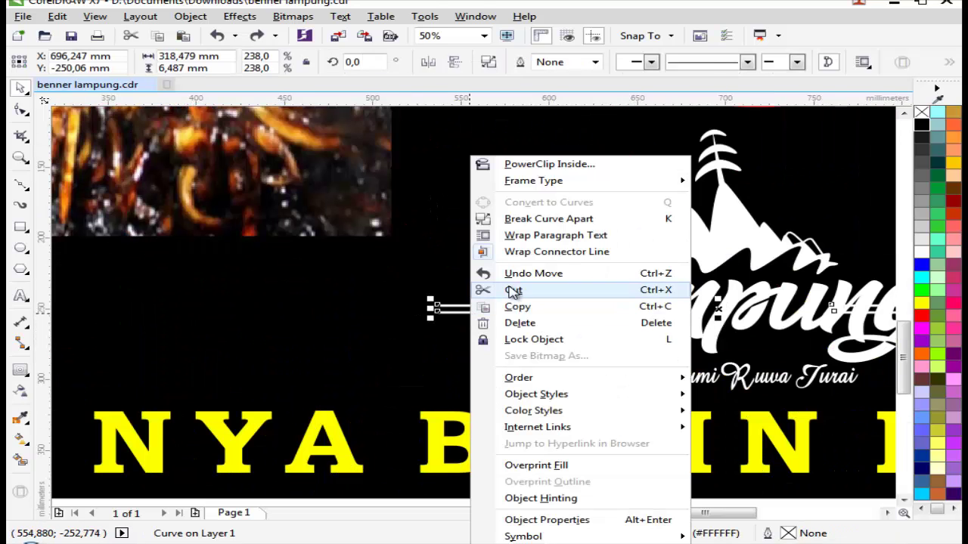
pyautogui.click(527, 328)
pyautogui.scroll(-2, 531, 330)
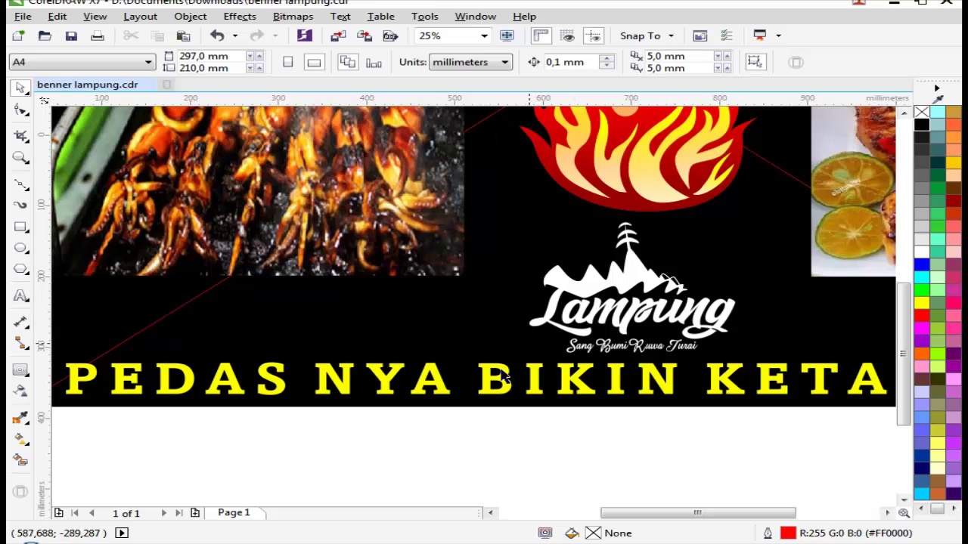
# Step: Group the six remaining Lampung logo pieces back together
pyautogui.moveTo(826, 199); pyautogui.dragTo(832, 219)
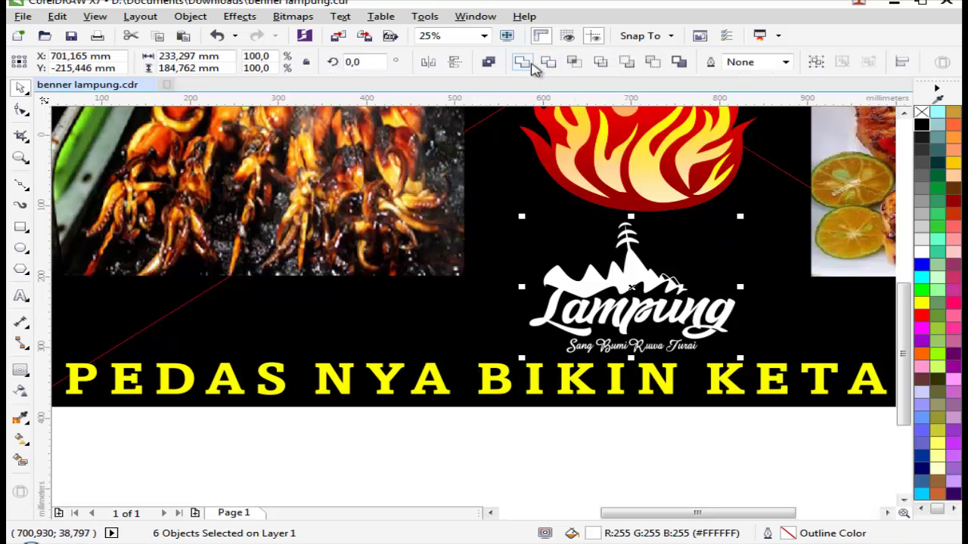
pyautogui.click(530, 64)
pyautogui.hotkey('ctrl', 'z')
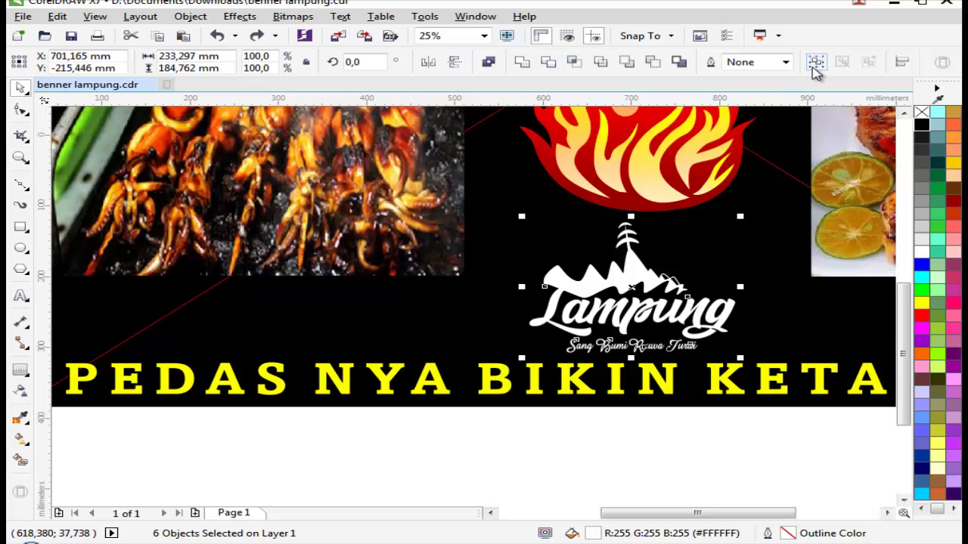
pyautogui.click(815, 63)
pyautogui.press('F4')
pyautogui.click(580, 297)
pyautogui.press('z')
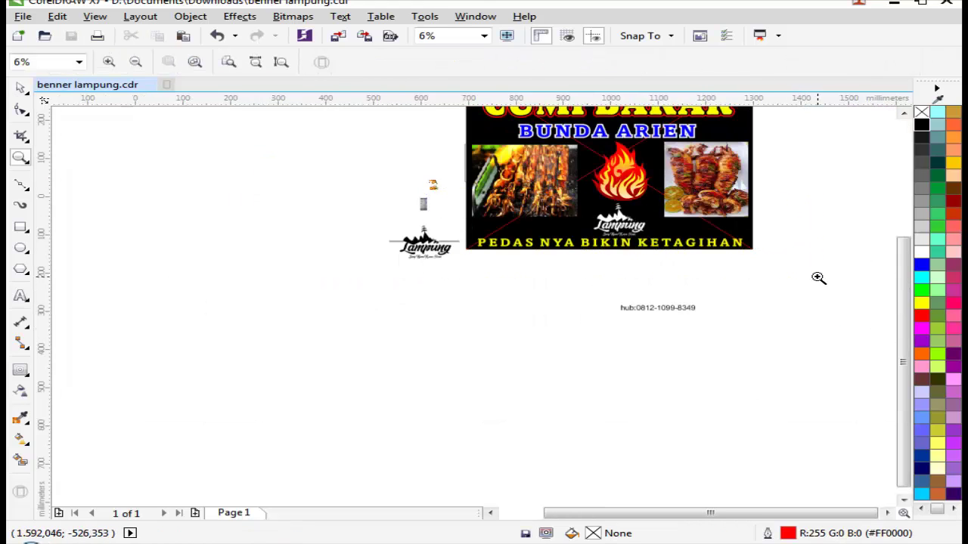
pyautogui.moveTo(819, 276); pyautogui.dragTo(469, 185)
pyautogui.moveTo(715, 349); pyautogui.dragTo(824, 348)
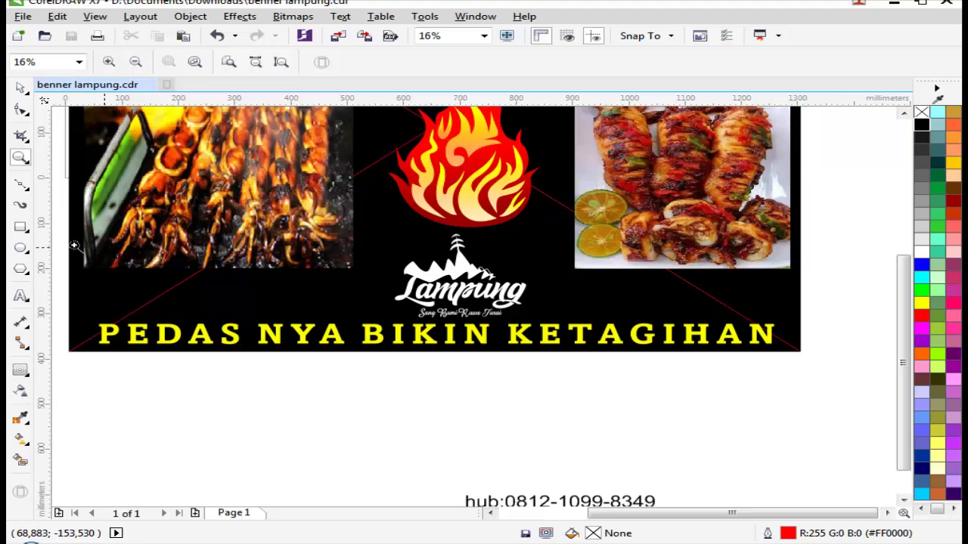
pyautogui.click(24, 231)
pyautogui.scroll(2, 817, 286)
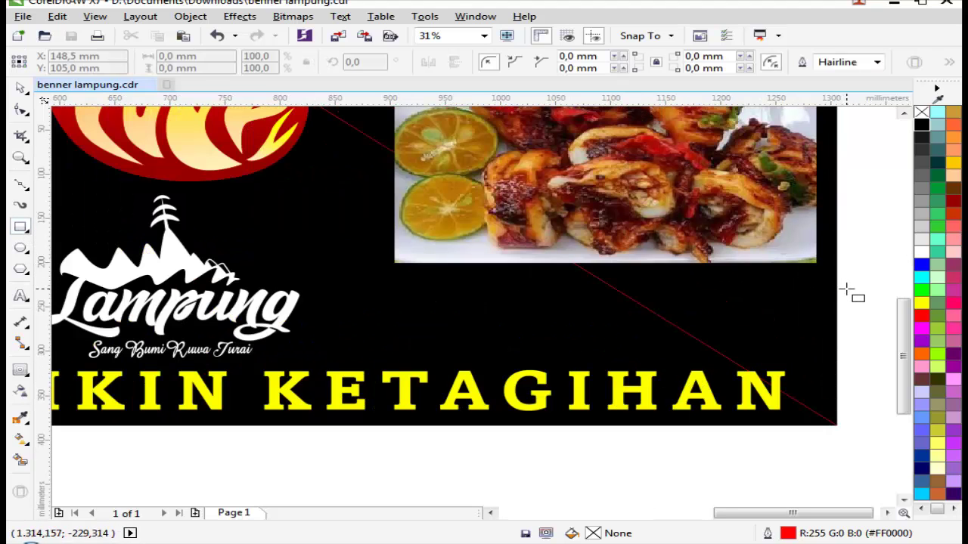
# Step: Draw a thin red-filled, red-outlined bar right of the Lampung logo and duplicate it below
pyautogui.moveTo(847, 289); pyautogui.dragTo(354, 382)
pyautogui.press('space')
pyautogui.click(921, 316)
pyautogui.rightClick(921, 316)
pyautogui.scroll(4, 329, 306)
pyautogui.rightClick(355, 383)
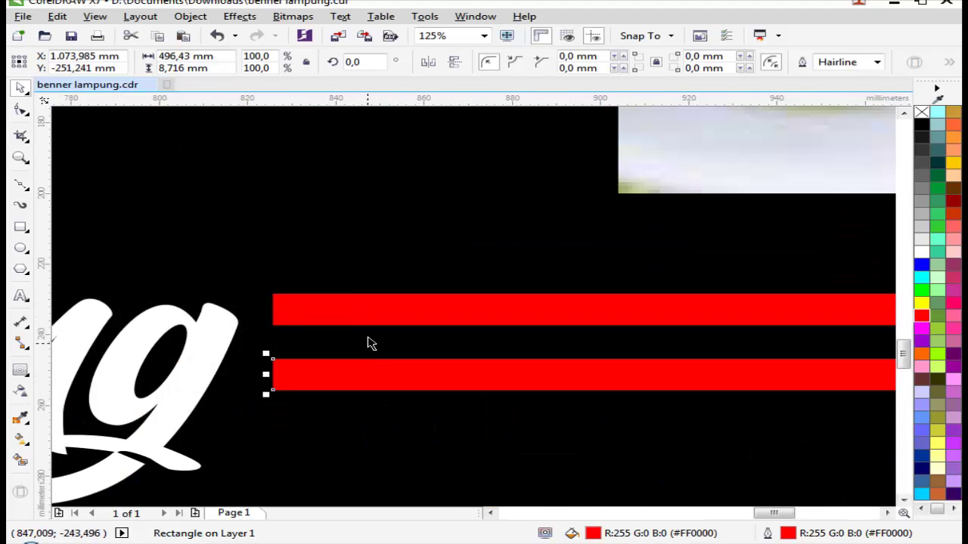
pyautogui.keyDown('shift'); pyautogui.click(369, 309); pyautogui.keyUp('shift')
pyautogui.moveTo(370, 310); pyautogui.dragTo(367, 351)
# Step: Resize the pair of red bars to be thinner and closer together
pyautogui.scroll(-6, 518, 349)
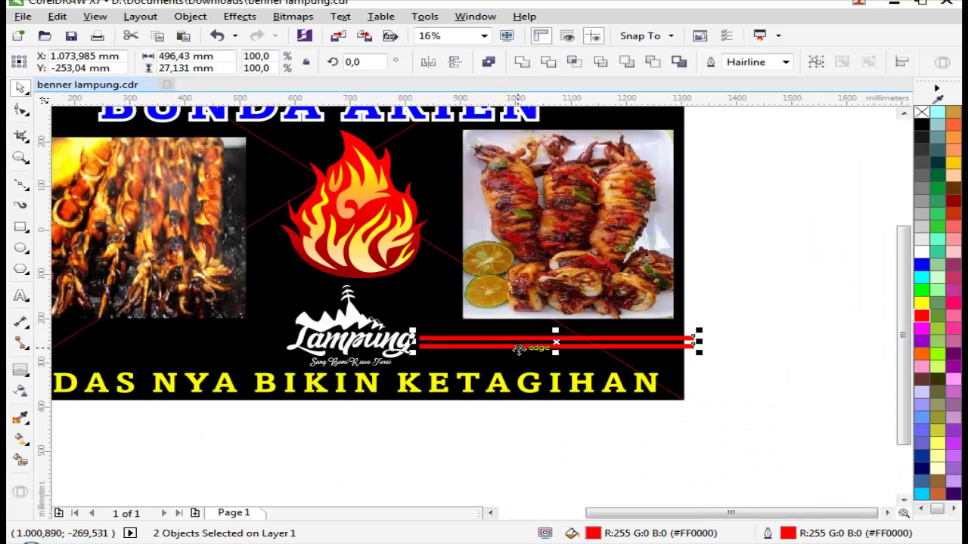
pyautogui.scroll(-3, 510, 356)
pyautogui.scroll(3, 728, 356)
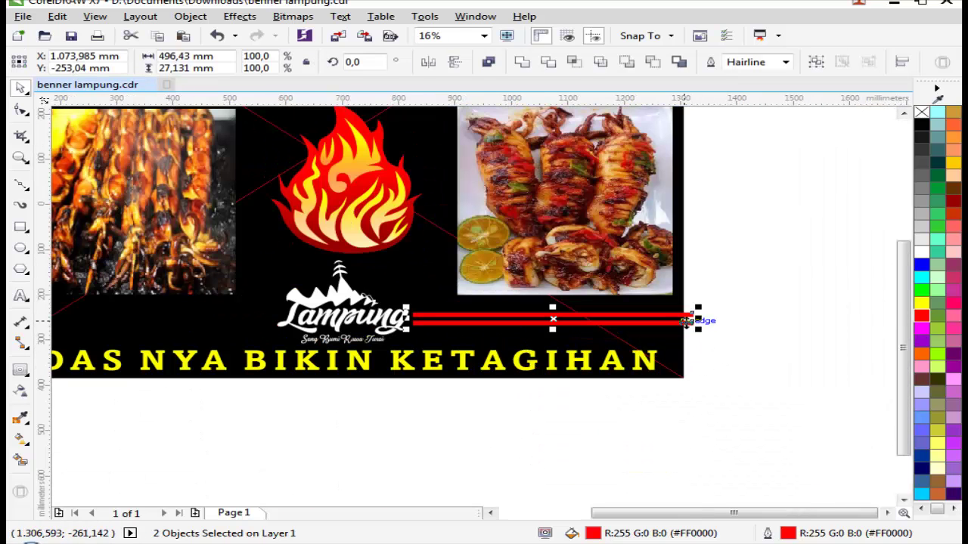
pyautogui.moveTo(698, 316); pyautogui.dragTo(532, 325)
pyautogui.hotkey('ctrl', 'z')
pyautogui.scroll(-4, 514, 321)
pyautogui.scroll(10, 799, 309)
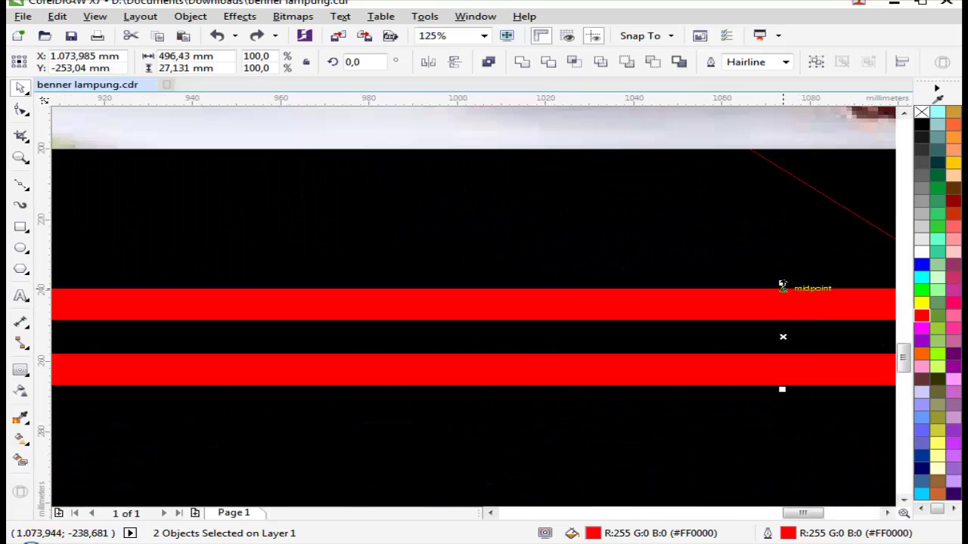
pyautogui.moveTo(782, 286); pyautogui.dragTo(782, 303)
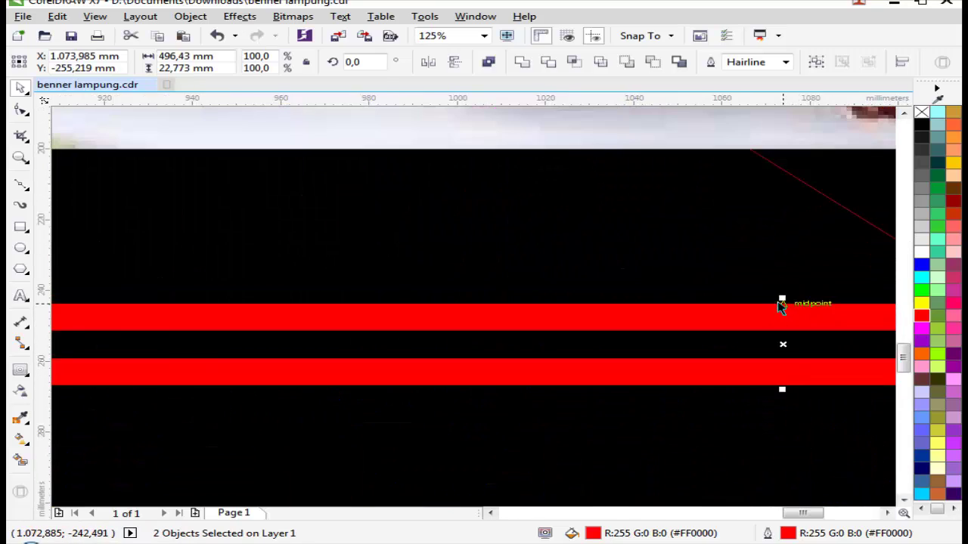
# Step: Copy the red bar pair left of the logo and stretch it toward the banner's left edge
pyautogui.scroll(-8, 782, 303)
pyautogui.scroll(2, 690, 341)
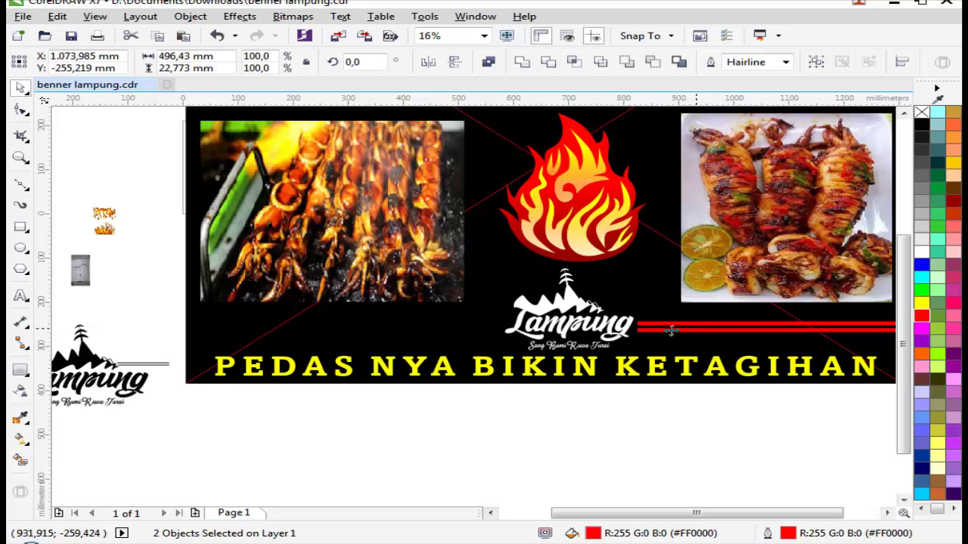
pyautogui.moveTo(703, 334); pyautogui.dragTo(272, 341)
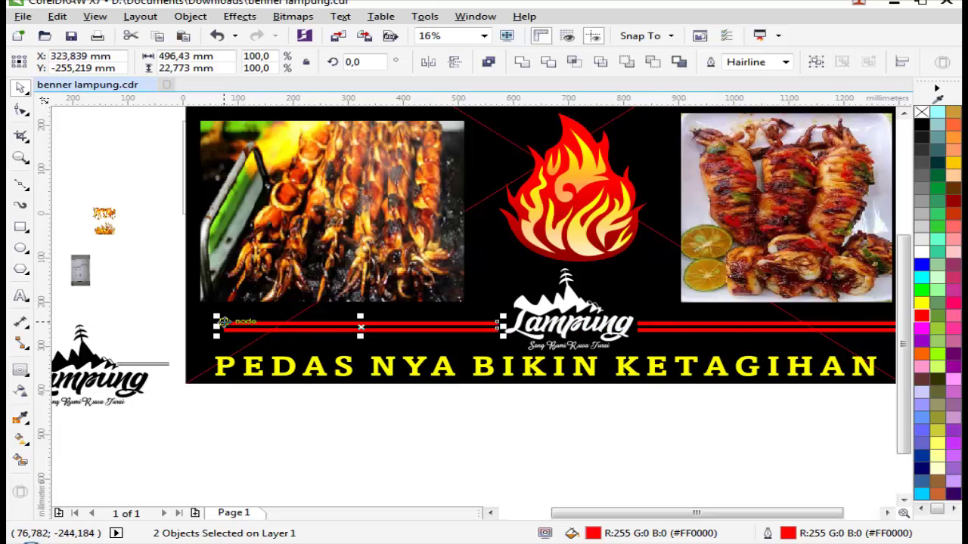
pyautogui.moveTo(217, 325); pyautogui.dragTo(155, 326)
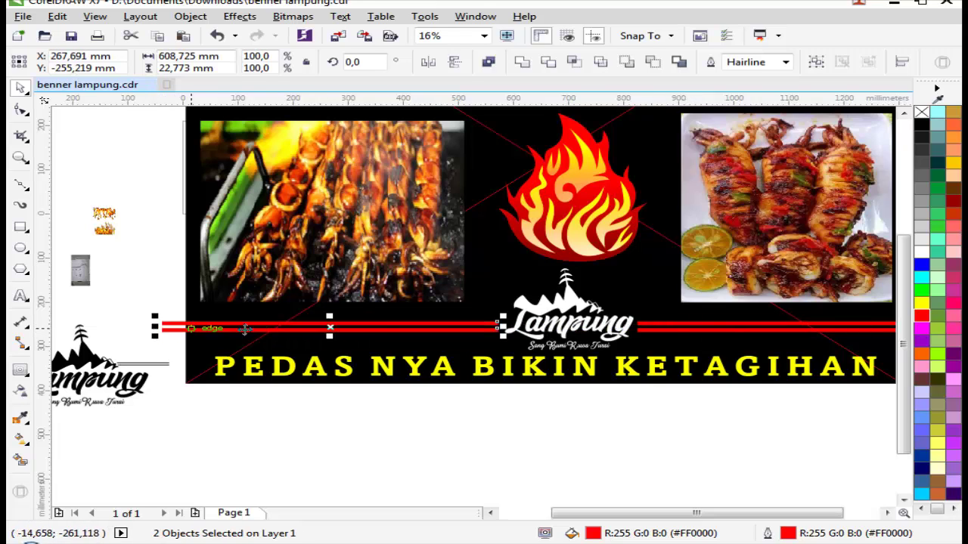
pyautogui.scroll(-1, 273, 333)
pyautogui.keyDown('shift'); pyautogui.click(506, 331); pyautogui.keyUp('shift')
pyautogui.moveTo(506, 331); pyautogui.dragTo(597, 332)
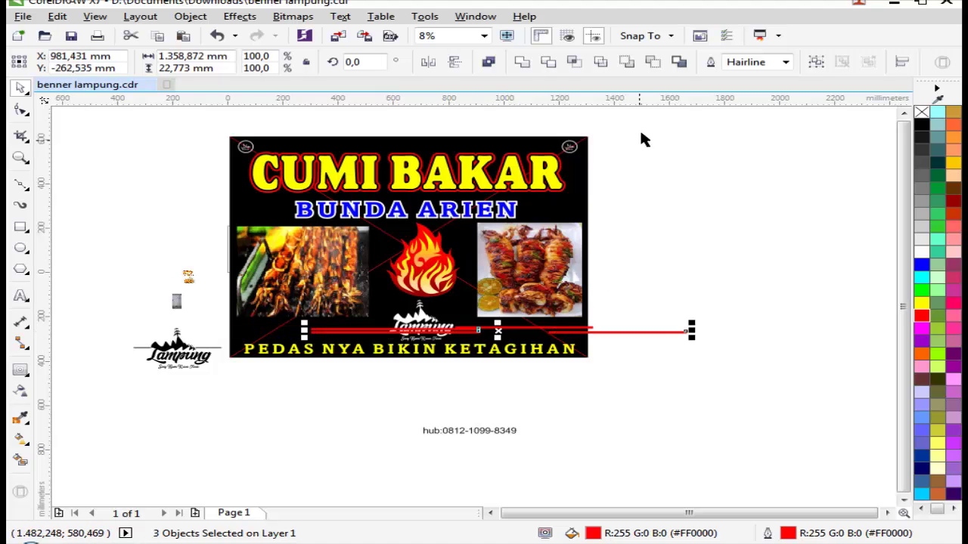
# Step: Combine the red bars into one curve, remove their outline, and zoom in on the logo
pyautogui.hotkey('ctrl', 'z')
pyautogui.hotkey('ctrl', 'l')
pyautogui.rightClick(921, 112)
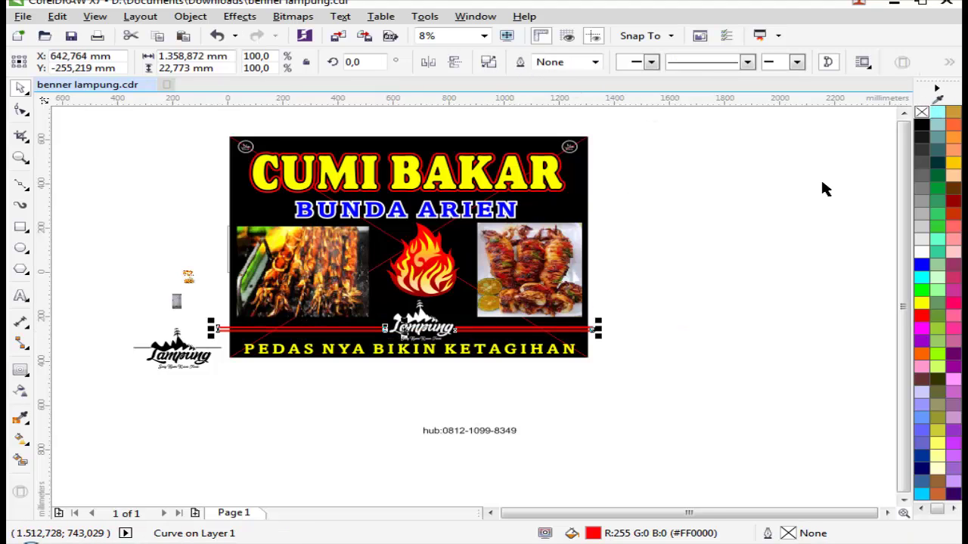
pyautogui.press('z')
pyautogui.click(367, 334)
pyautogui.scroll(-1, 609, 316)
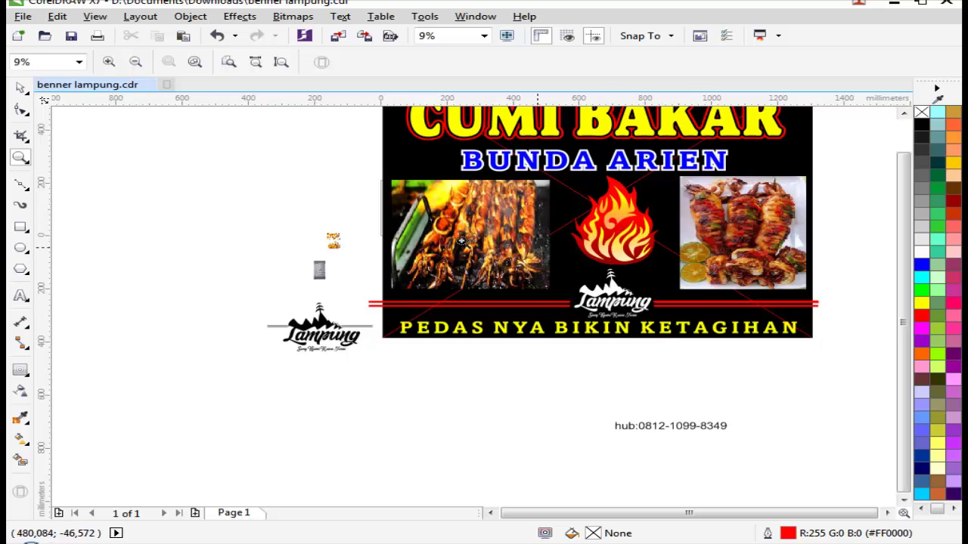
pyautogui.scroll(1, 583, 275)
pyautogui.click(469, 276)
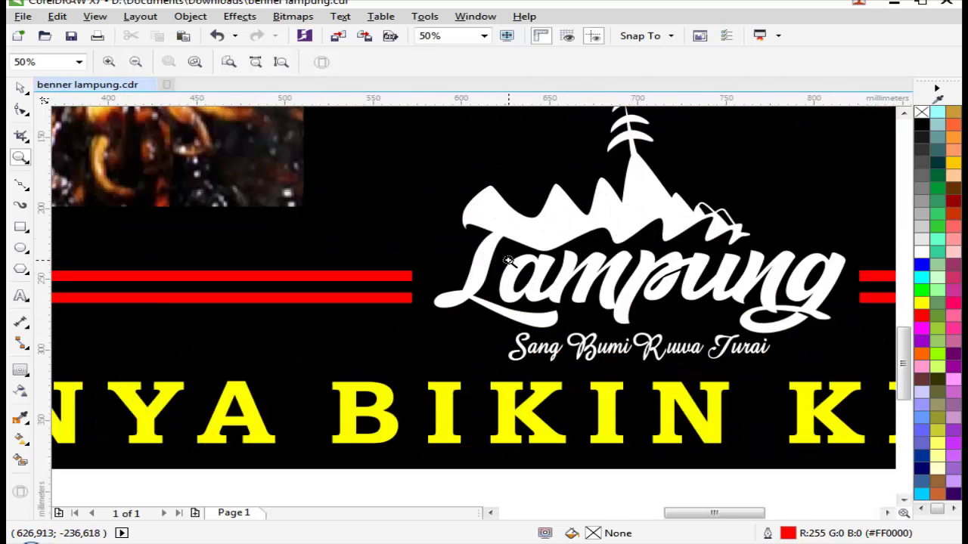
pyautogui.press('space')
pyautogui.click(406, 298)
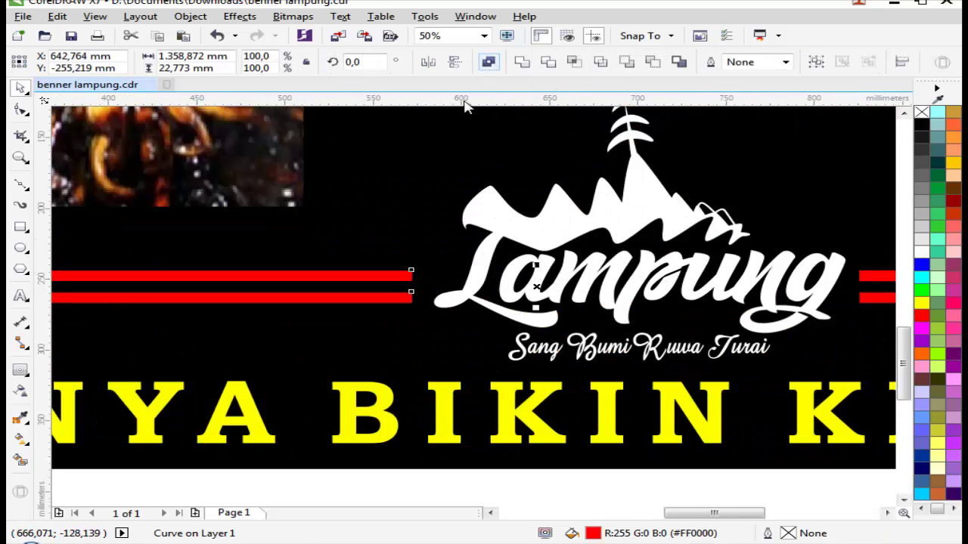
# Step: Sample white from the Lampung logo and paint the lower left bar white
pyautogui.press('Escape')
pyautogui.press('i')
pyautogui.click(460, 307)
pyautogui.click(395, 295)
pyautogui.scroll(-1, 394, 295)
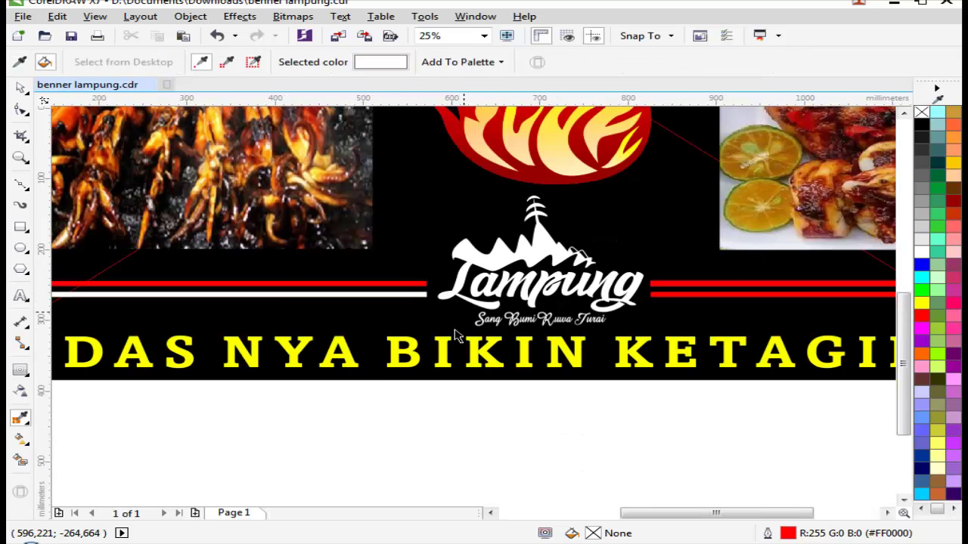
pyautogui.press('space')
pyautogui.moveTo(378, 275); pyautogui.dragTo(719, 413)
pyautogui.click(597, 237)
pyautogui.press('Escape')
pyautogui.press('i')
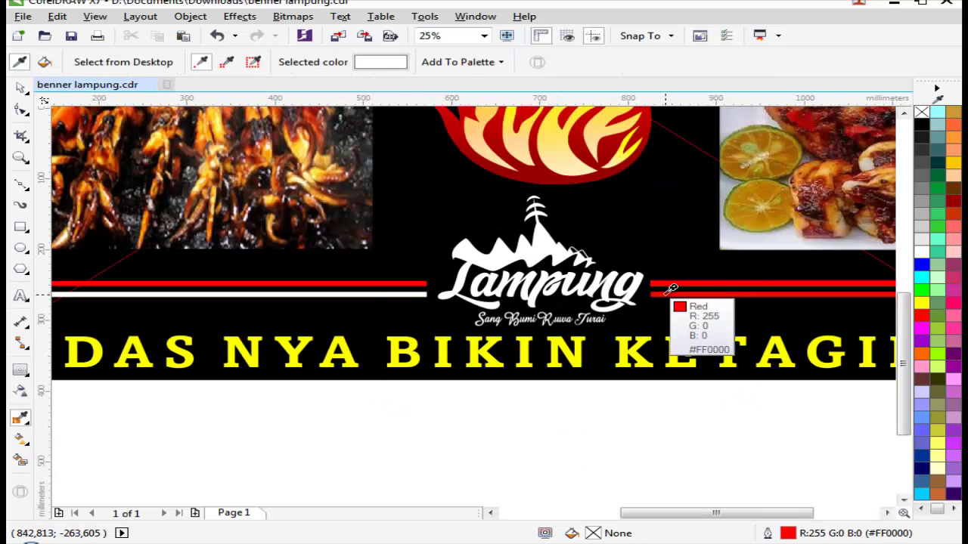
pyautogui.scroll(-2, 650, 288)
pyautogui.press('space')
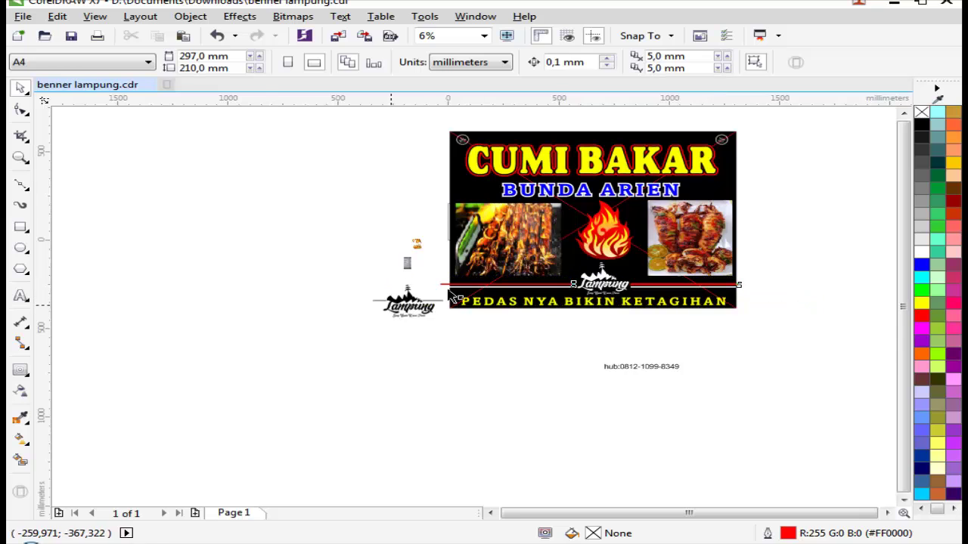
# Step: Try shifting the Lampung logo group right, then undo the move
pyautogui.click(453, 295)
pyautogui.scroll(1, 635, 303)
pyautogui.moveTo(574, 291); pyautogui.dragTo(740, 291)
pyautogui.hotkey('ctrl', 'z')
pyautogui.moveTo(899, 260); pyautogui.dragTo(900, 257)
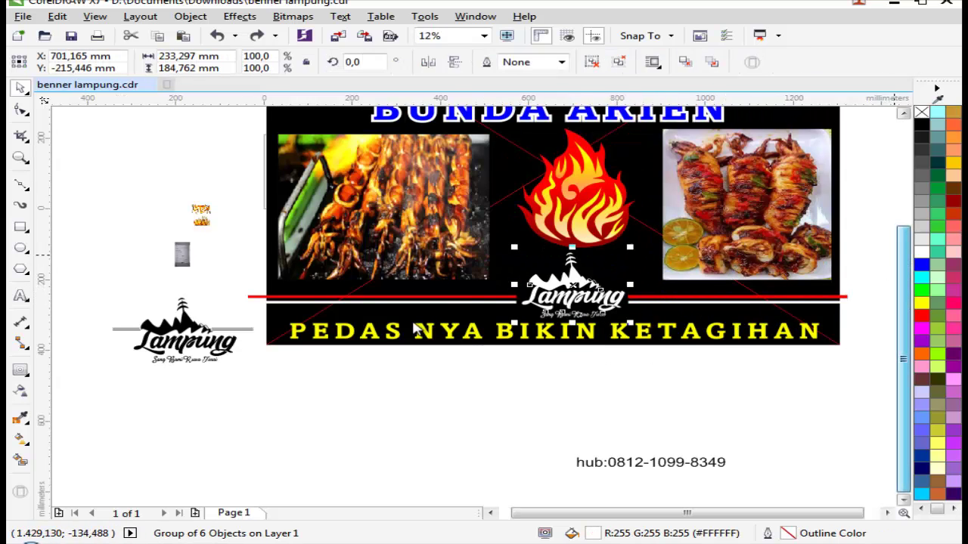
pyautogui.press('Escape')
pyautogui.scroll(-1, 650, 333)
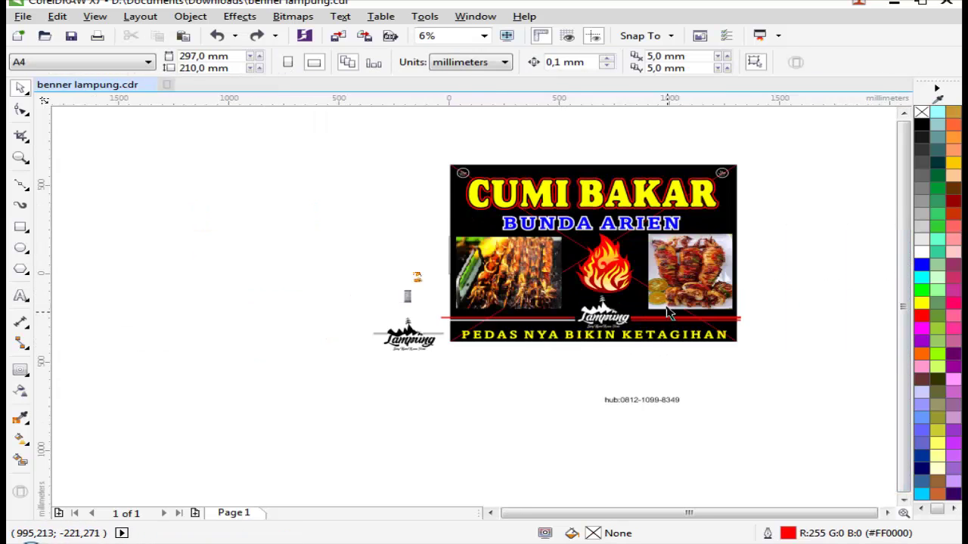
pyautogui.scroll(3, 579, 371)
# Step: Paint the lower right bar and the lower line white with the eyedropper
pyautogui.press('i')
pyautogui.click(499, 397)
pyautogui.scroll(-2, 560, 385)
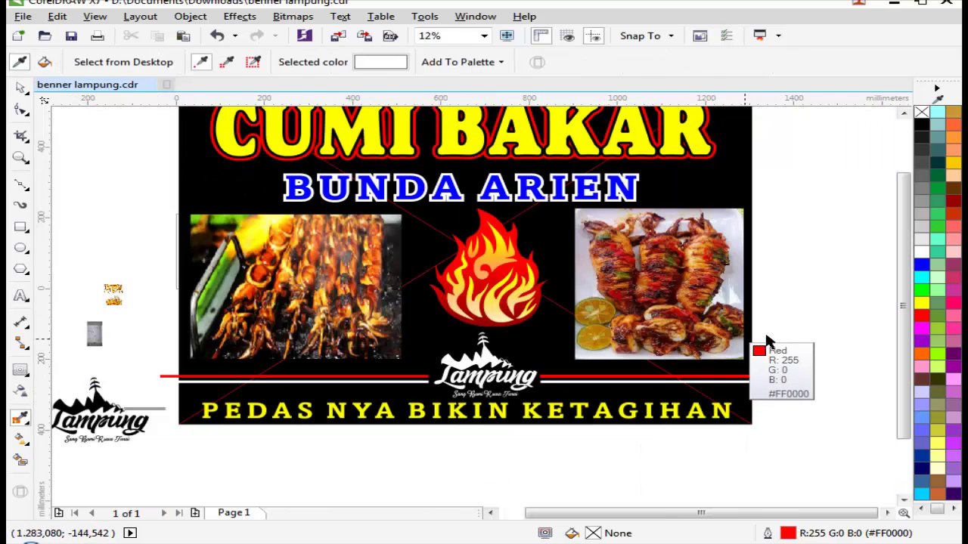
pyautogui.press('space')
pyautogui.click(321, 378)
pyautogui.moveTo(484, 363); pyautogui.dragTo(692, 355)
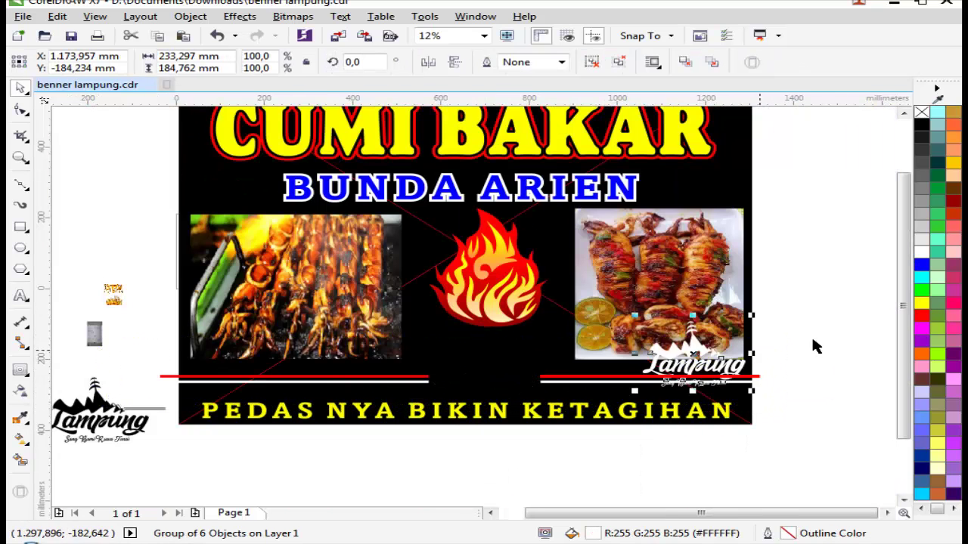
pyautogui.hotkey('ctrl', 'z')
# Step: Ungroup the logo group, regroup the Lampung logo with the lines, and zoom to the lower banner
pyautogui.hotkey('ctrl', 'u')
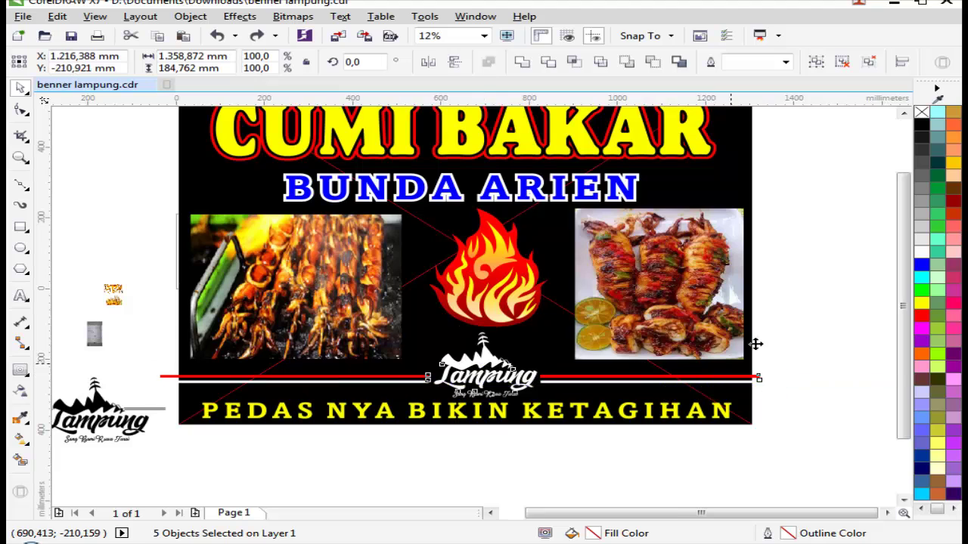
pyautogui.click(817, 64)
pyautogui.press('Escape')
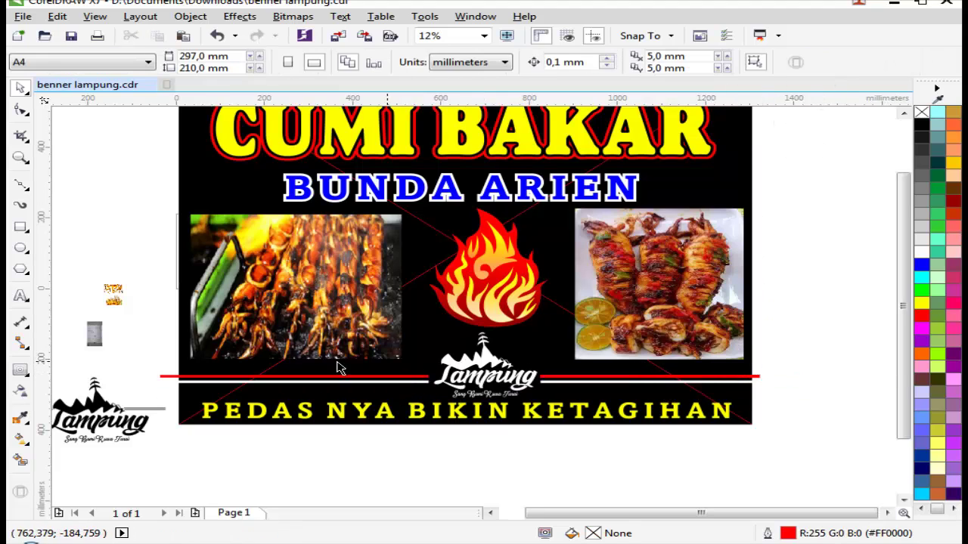
pyautogui.press('z')
pyautogui.moveTo(136, 364); pyautogui.dragTo(769, 445)
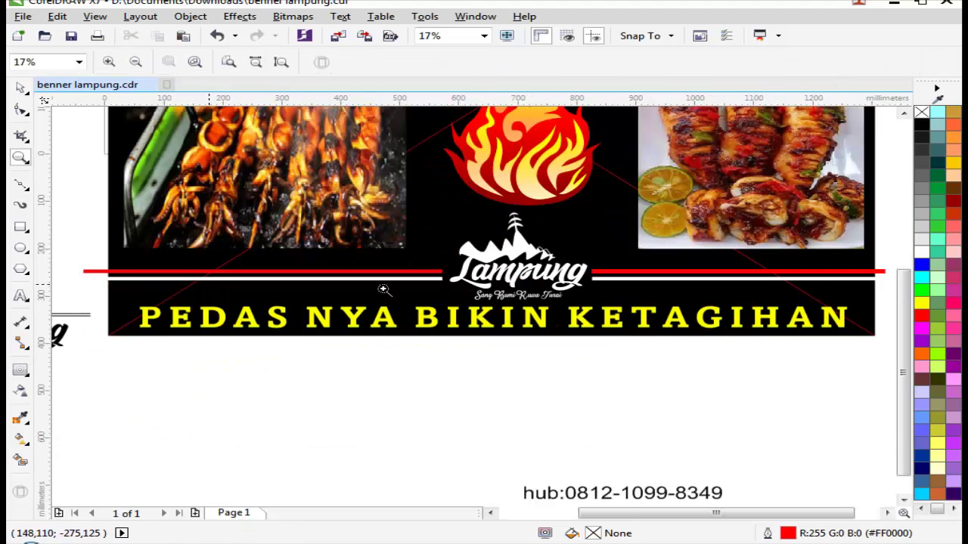
pyautogui.scroll(-2, 450, 263)
pyautogui.scroll(3, 576, 258)
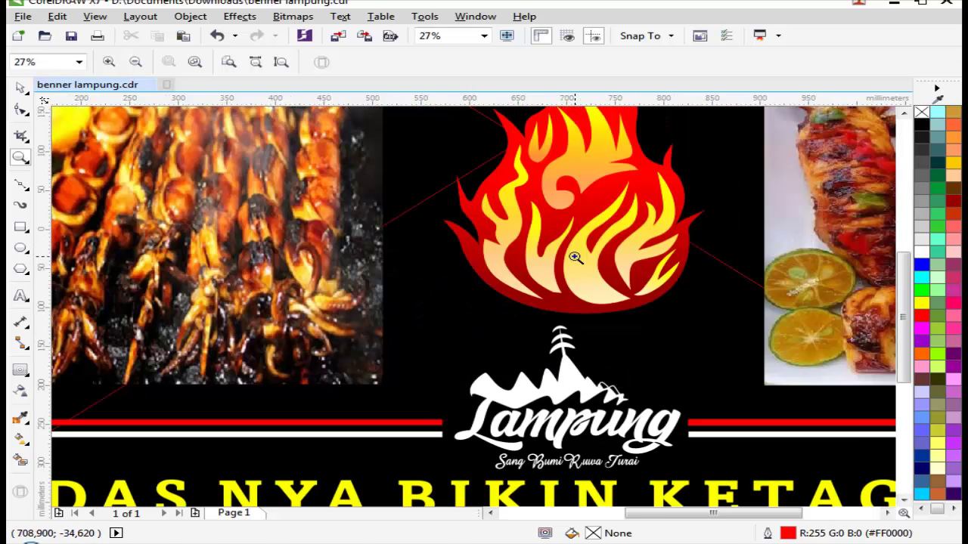
pyautogui.scroll(-2, 572, 310)
pyautogui.scroll(-2, 715, 341)
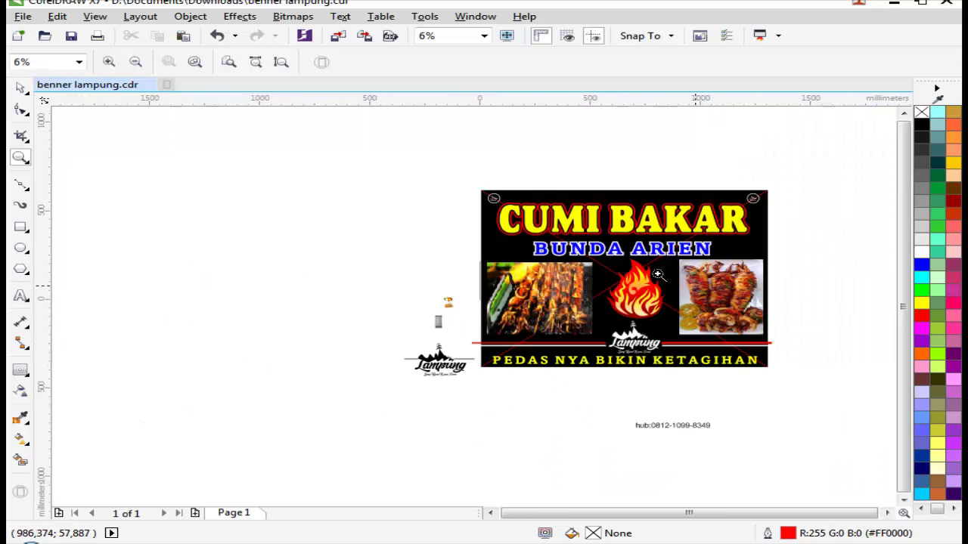
pyautogui.scroll(2, 646, 274)
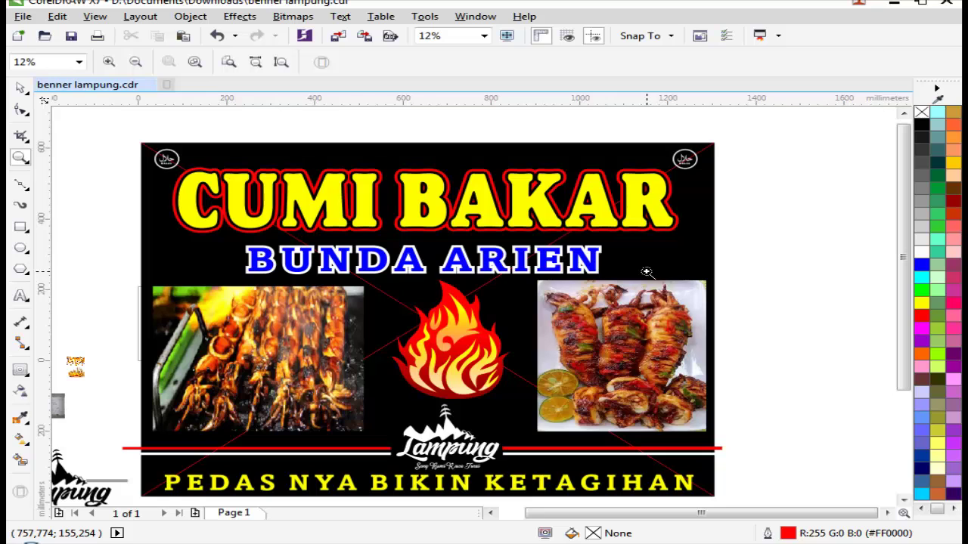
pyautogui.press('space')
# Step: Duplicate the CUMI BAKAR title and fill the copy green
pyautogui.moveTo(532, 214); pyautogui.dragTo(412, 253)
pyautogui.scroll(2, 441, 188)
pyautogui.rightClick(411, 254)
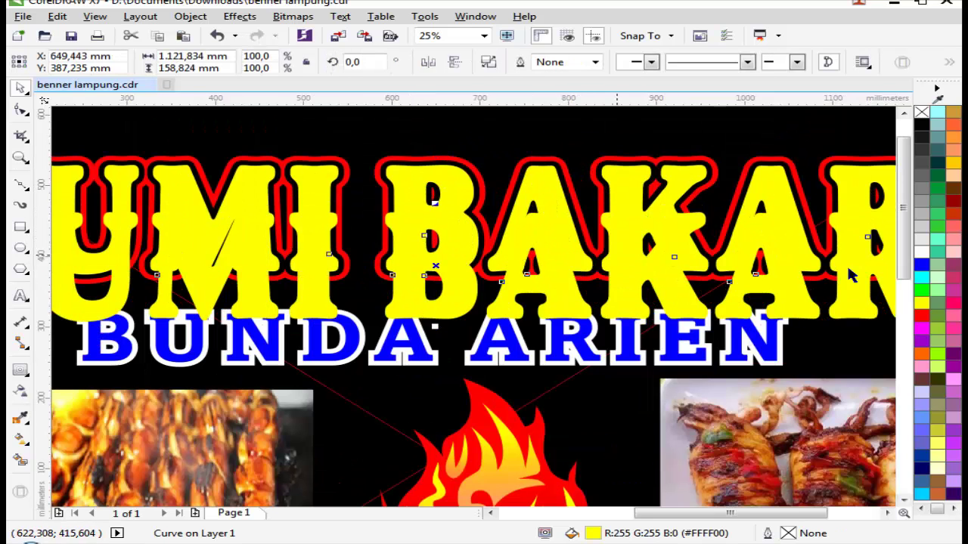
pyautogui.click(921, 289)
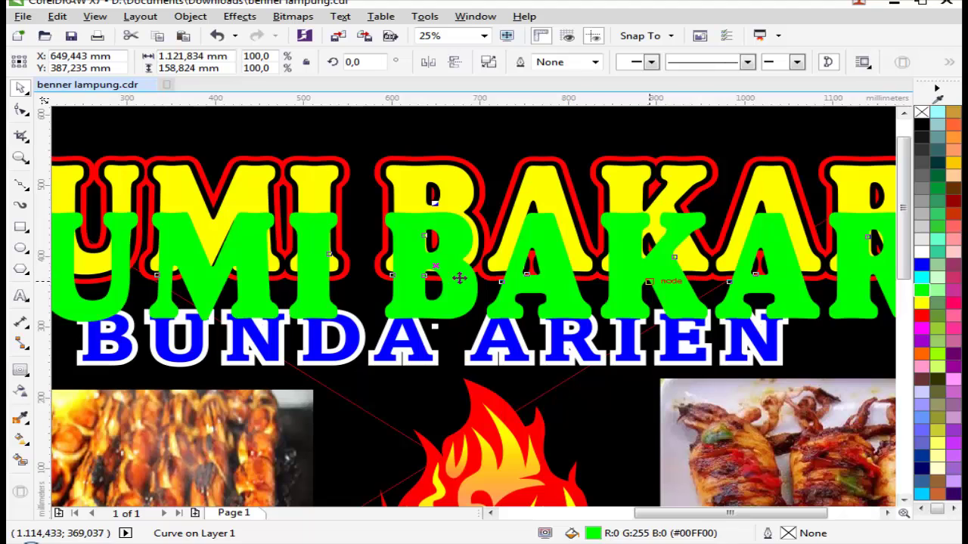
# Step: Give the green copy a linear transparency fade, adjusting its start and end points
pyautogui.click(21, 391)
pyautogui.scroll(2, 492, 280)
pyautogui.moveTo(613, 289); pyautogui.dragTo(612, 226)
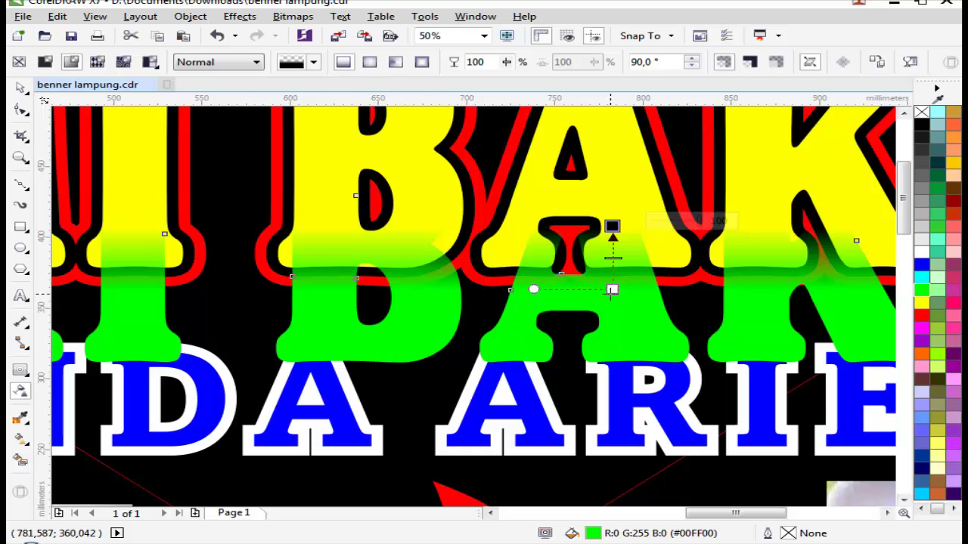
pyautogui.moveTo(611, 289); pyautogui.dragTo(612, 317)
pyautogui.moveTo(613, 226); pyautogui.dragTo(613, 250)
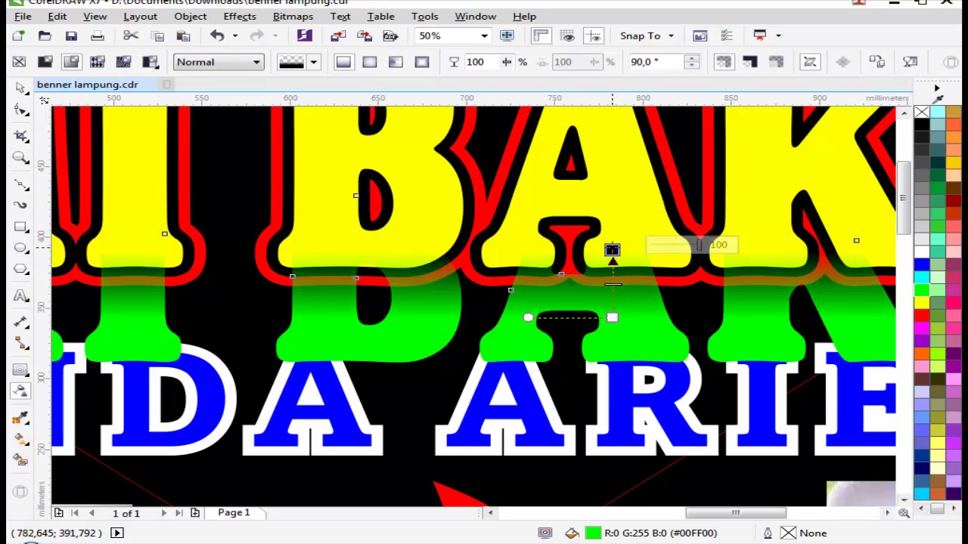
pyautogui.press('space')
pyautogui.moveTo(615, 313); pyautogui.dragTo(136, 335)
pyautogui.scroll(-1, 601, 349)
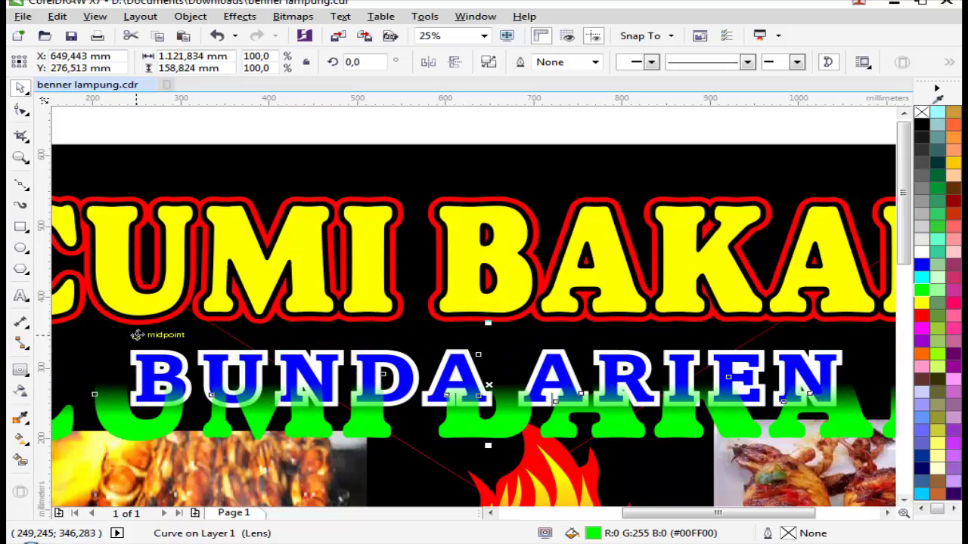
# Step: PowerClip the faded green copy inside the CUMI BAKAR title with Place Inside Frame
pyautogui.click(189, 16)
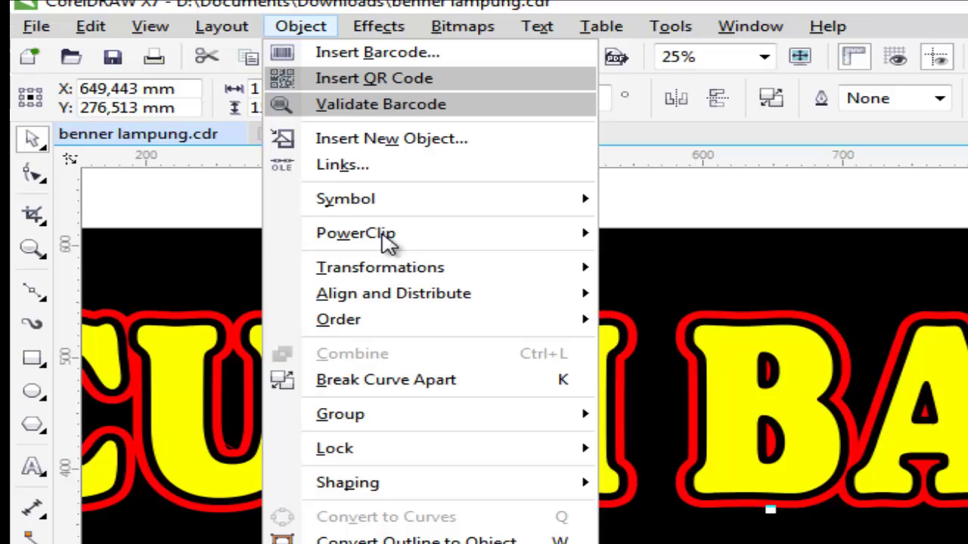
pyautogui.moveTo(330, 193)
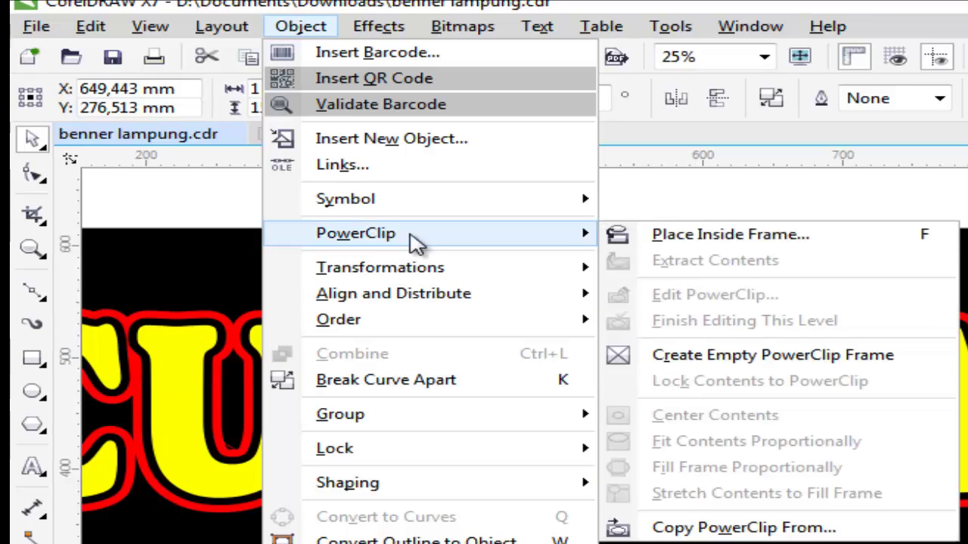
pyautogui.click(756, 235)
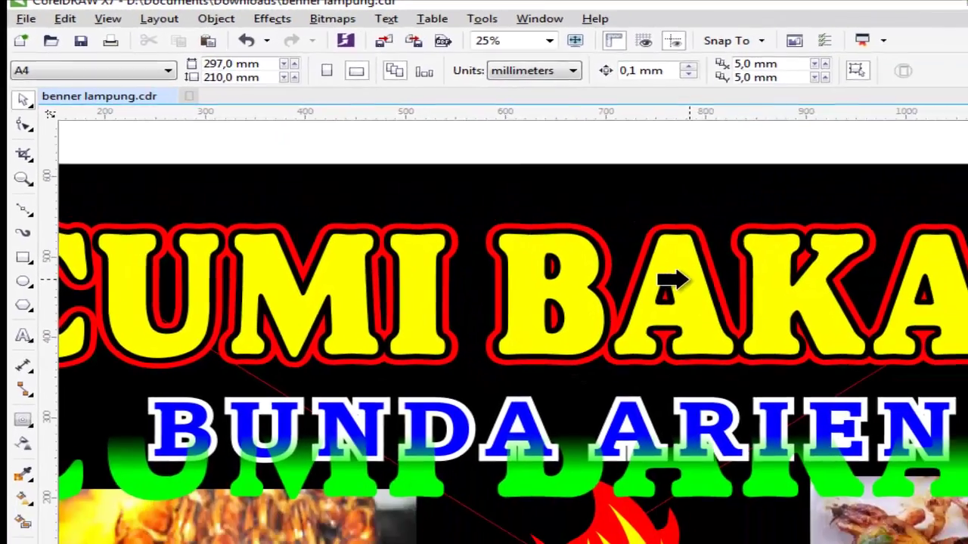
pyautogui.click(662, 281)
# Step: Adjust the view and marquee-select all the banner's objects
pyautogui.press('F4')
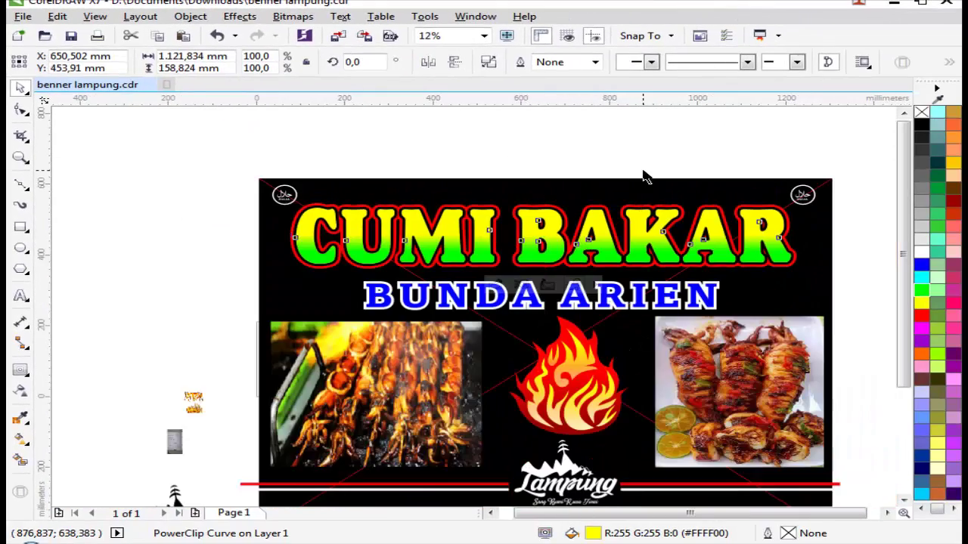
pyautogui.press('z')
pyautogui.scroll(1, 719, 409)
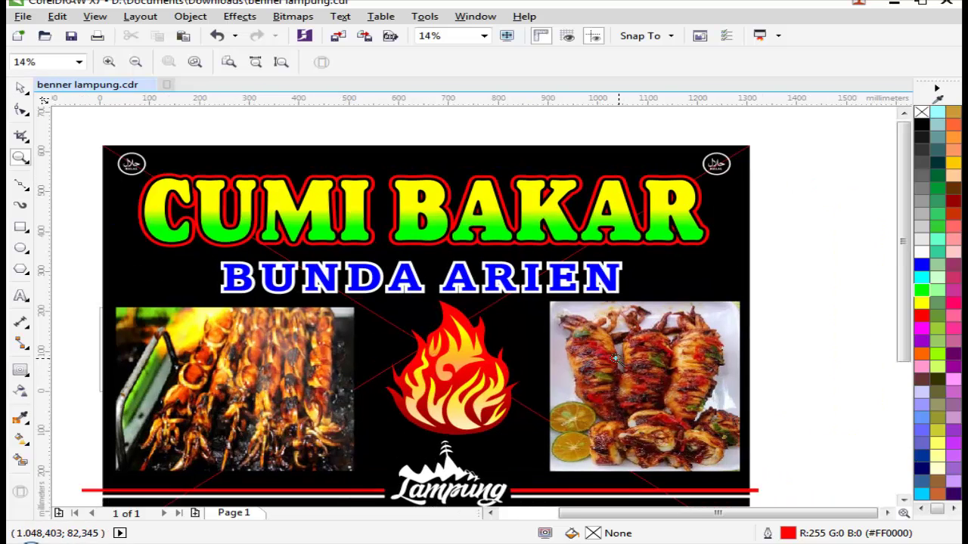
pyautogui.scroll(-3, 618, 362)
pyautogui.scroll(1, 611, 421)
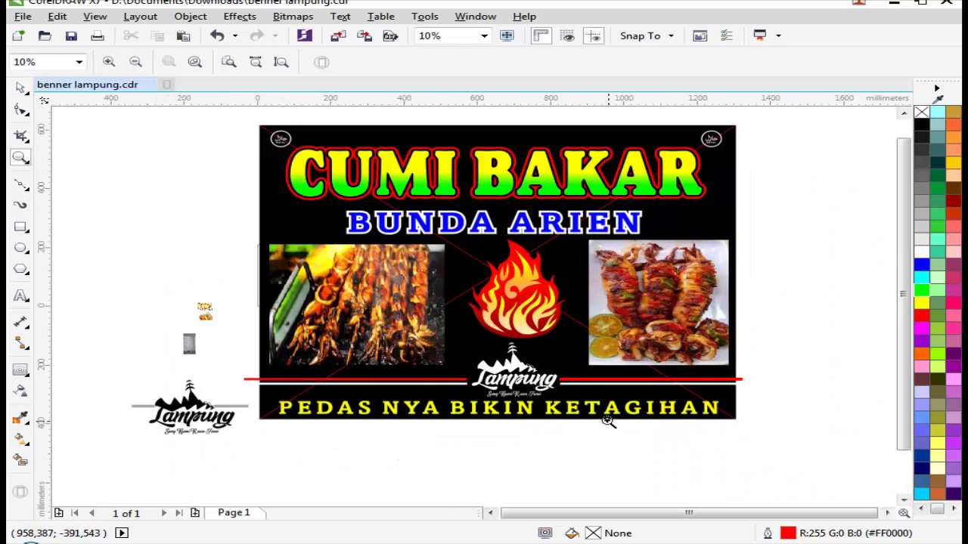
pyautogui.press('space')
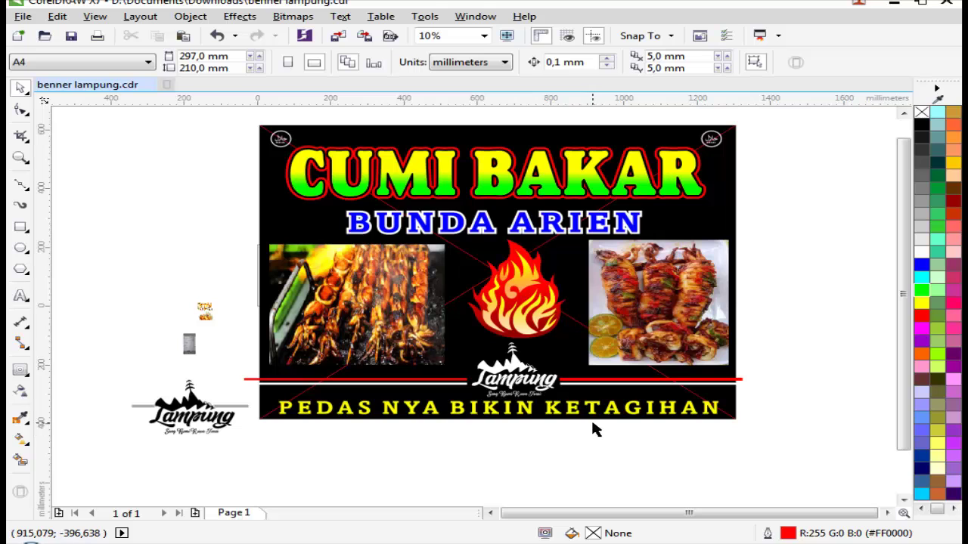
pyautogui.scroll(3, 572, 374)
pyautogui.press('i')
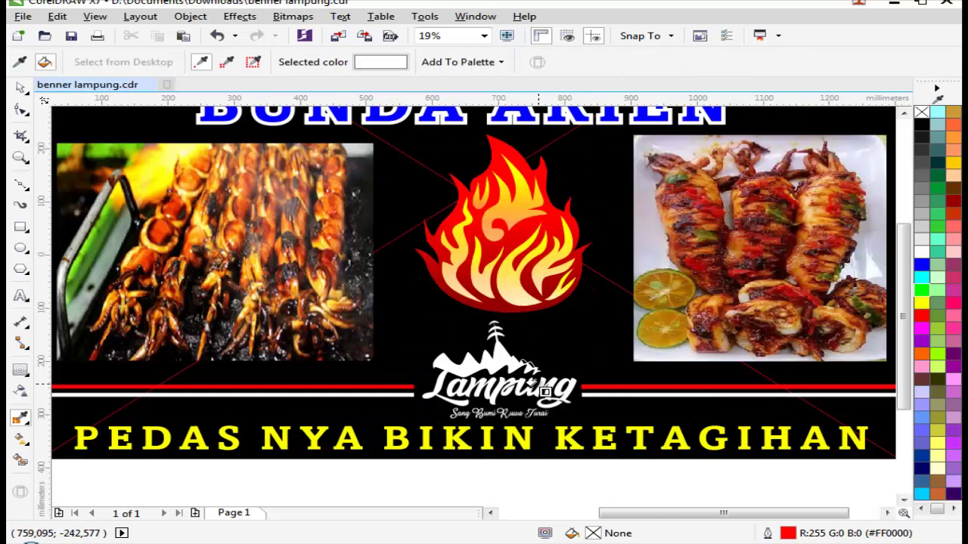
pyautogui.scroll(-4, 597, 249)
pyautogui.press('space')
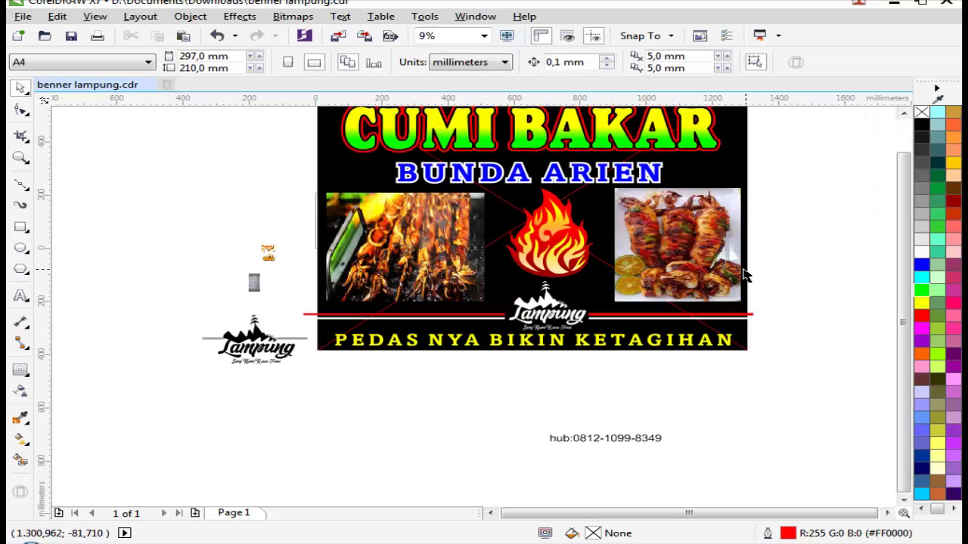
pyautogui.moveTo(456, 335); pyautogui.dragTo(829, 135)
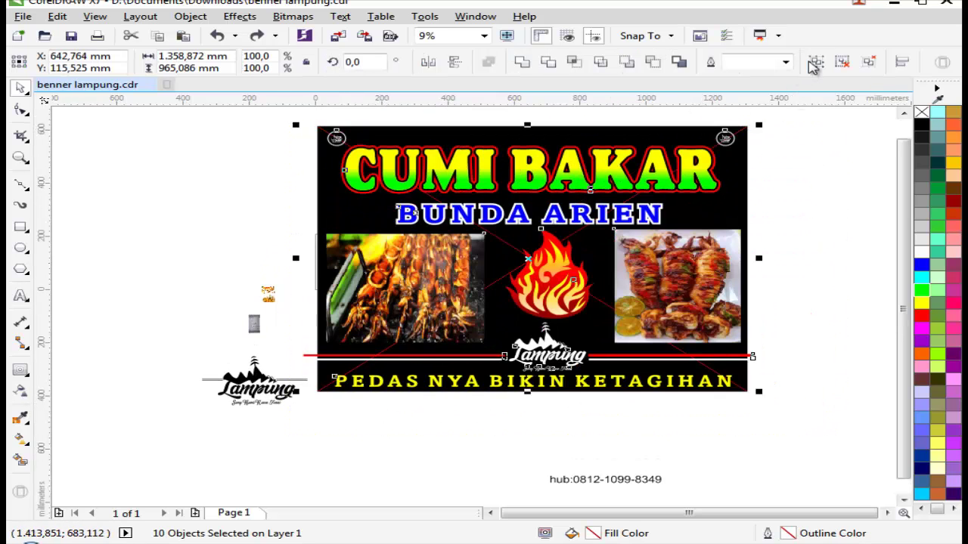
pyautogui.click(824, 138)
# Step: Unlock the black background from its right-click menu and zoom in on the whole banner
pyautogui.rightClick(739, 170)
pyautogui.click(786, 171)
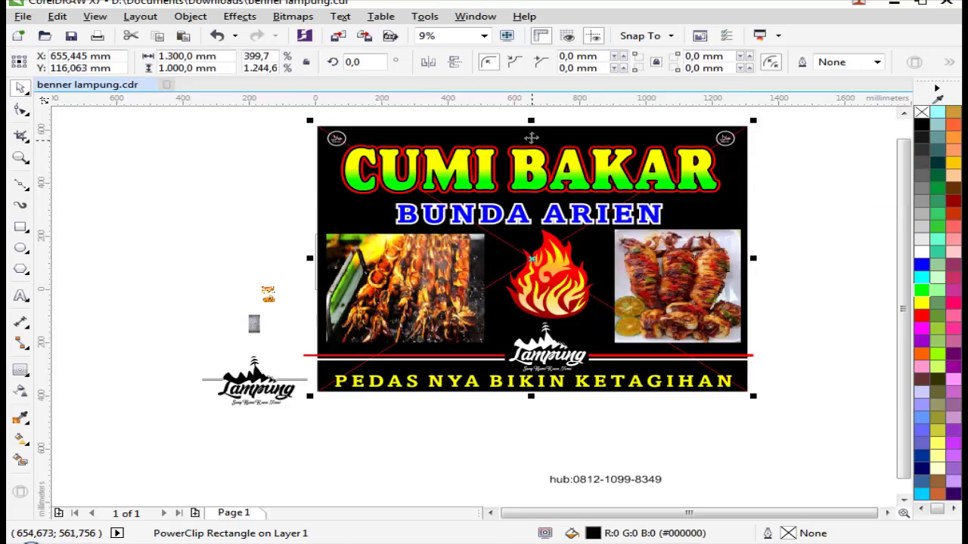
pyautogui.scroll(2, 533, 162)
pyautogui.scroll(2, 527, 163)
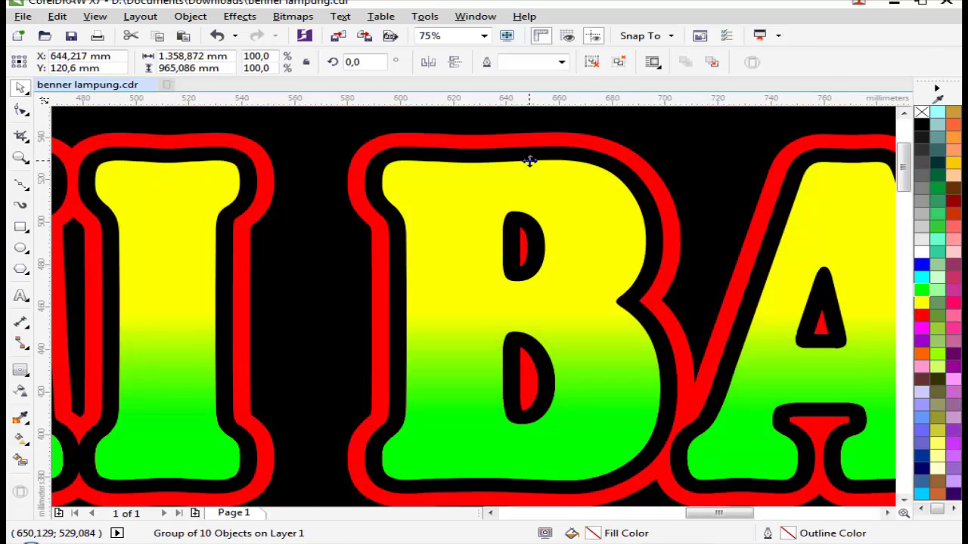
pyautogui.click(527, 158)
pyautogui.scroll(-3, 518, 211)
pyautogui.click(772, 294)
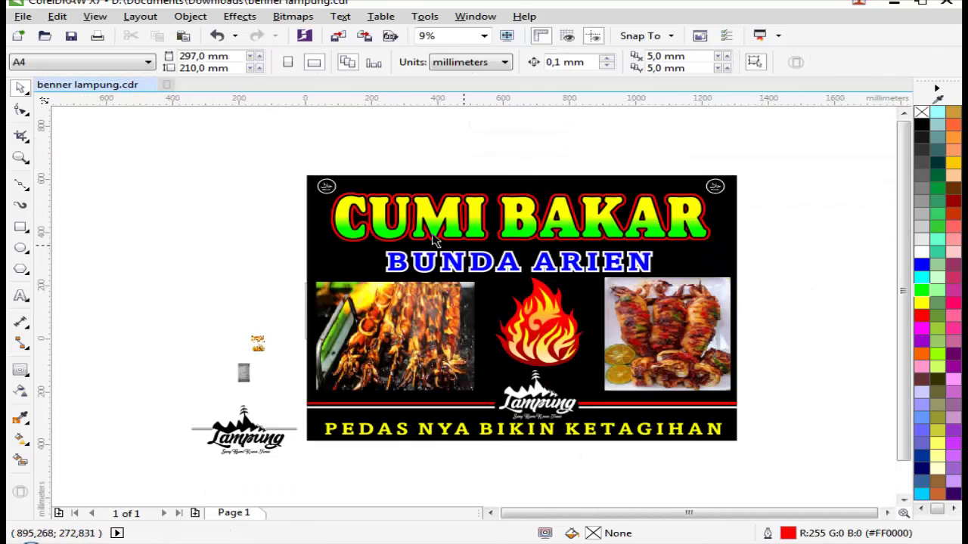
pyautogui.press('z')
pyautogui.moveTo(229, 185); pyautogui.dragTo(766, 467)
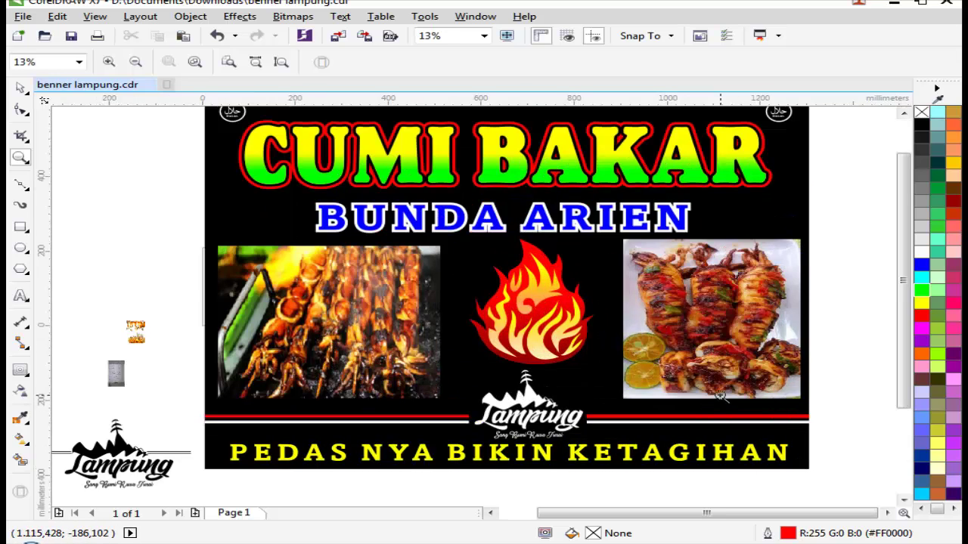
pyautogui.scroll(-1, 722, 397)
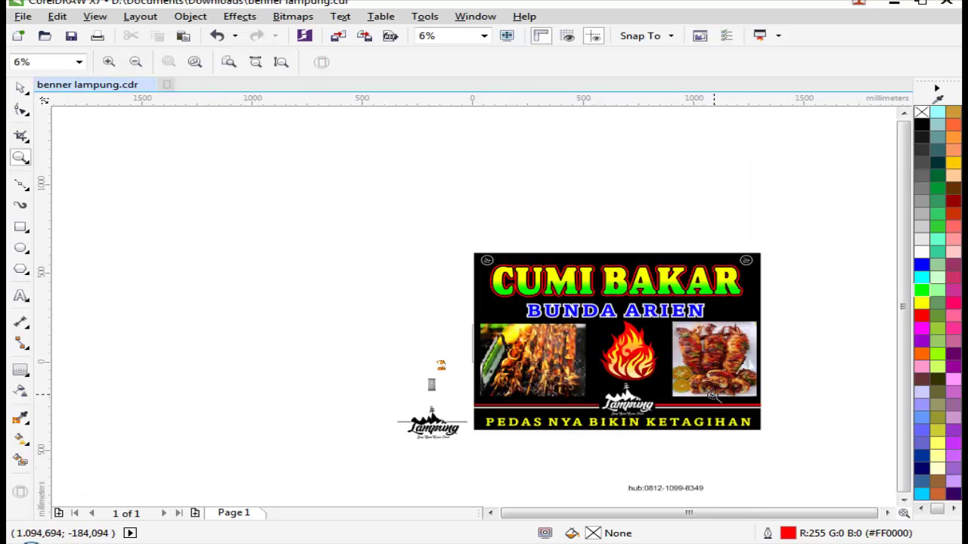
# Step: Move the contact number text left, under the logo
pyautogui.click(605, 442)
pyautogui.press('space')
pyautogui.moveTo(557, 398); pyautogui.dragTo(127, 330)
pyautogui.click(332, 362)
pyautogui.scroll(-1, 120, 343)
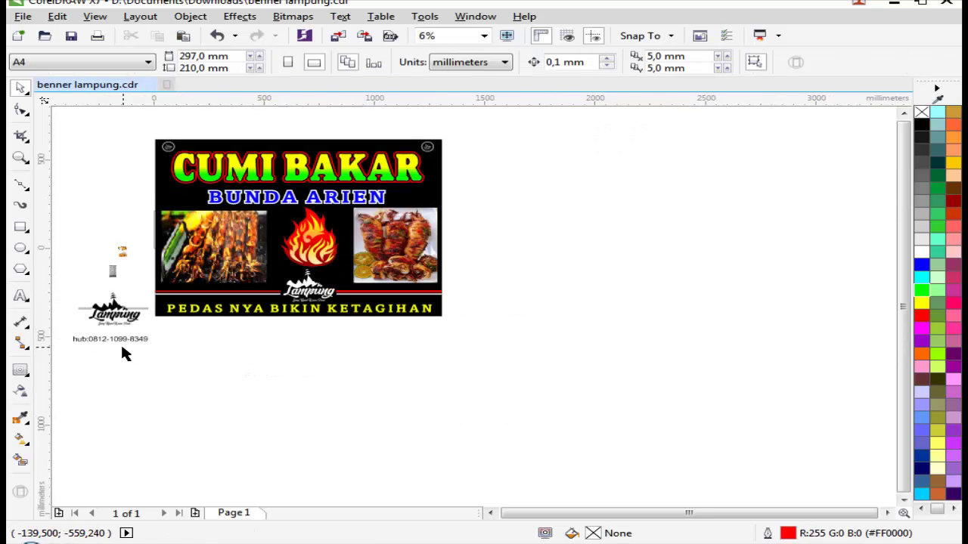
pyautogui.scroll(2, 93, 340)
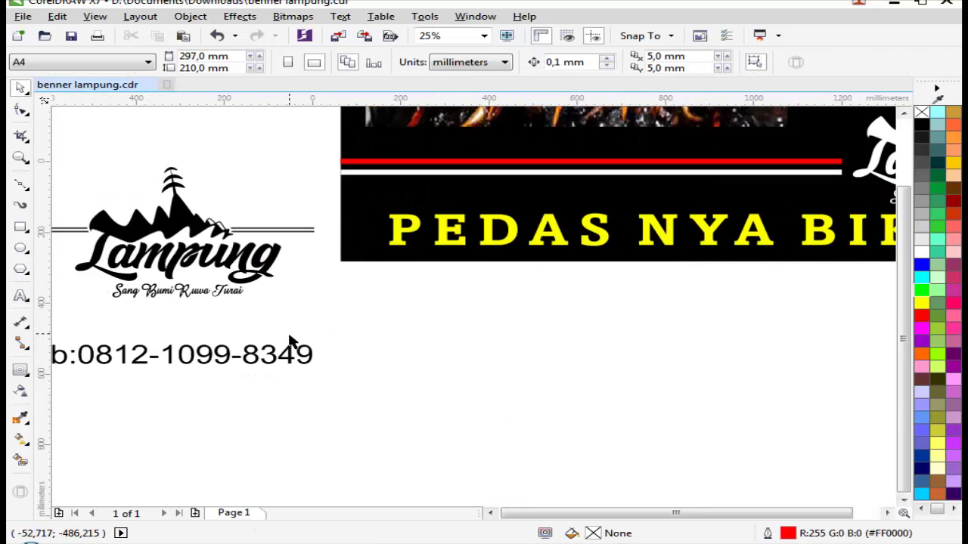
pyautogui.scroll(-2, 292, 341)
# Step: Zoom in and shift the small loose logo items further left
pyautogui.press('z')
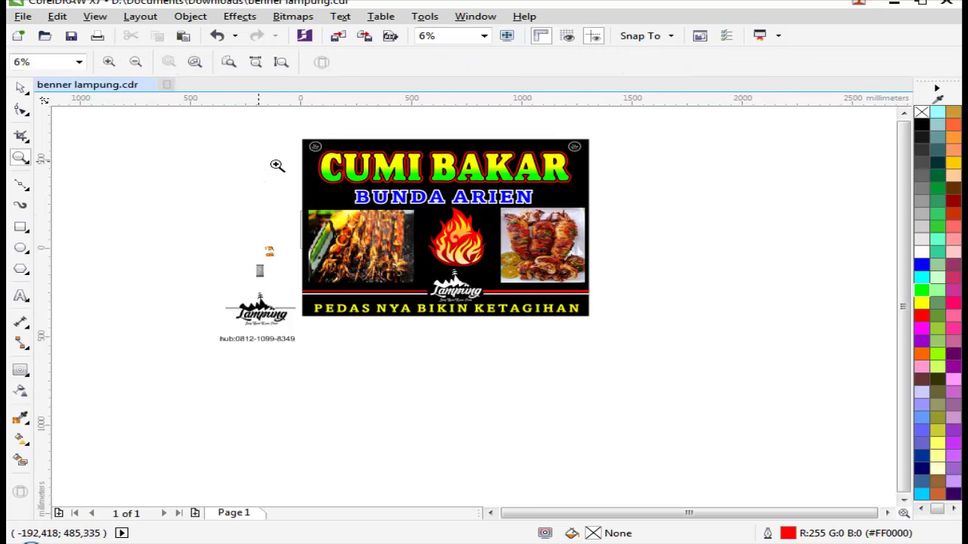
pyautogui.moveTo(259, 162); pyautogui.dragTo(687, 317)
pyautogui.press('space')
pyautogui.scroll(-1, 313, 267)
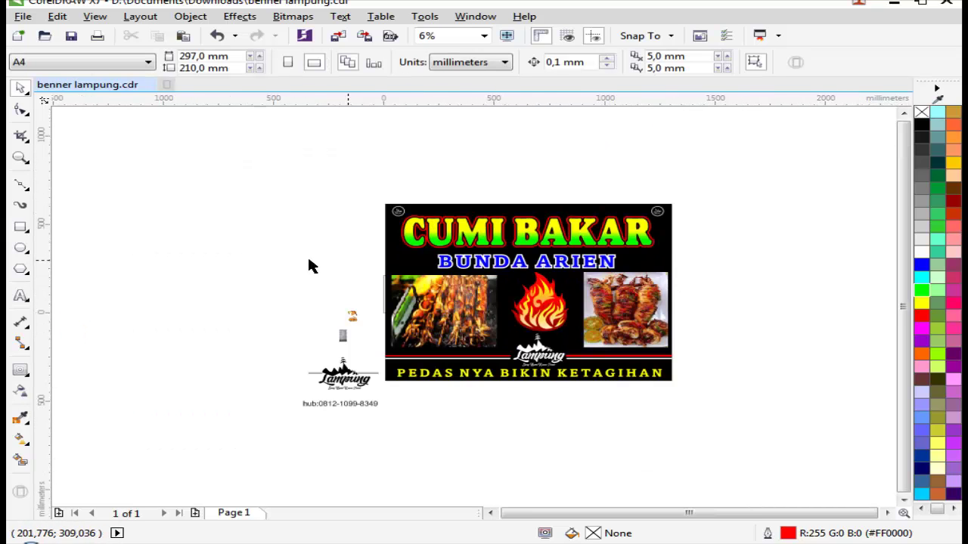
pyautogui.press('z')
pyautogui.moveTo(265, 227); pyautogui.dragTo(748, 407)
pyautogui.press('space')
pyautogui.scroll(-2, 571, 343)
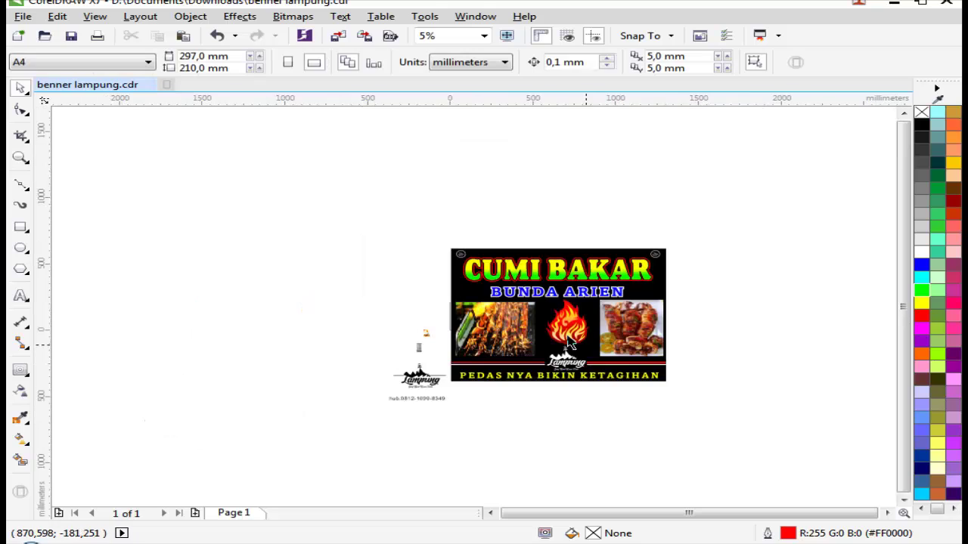
pyautogui.moveTo(321, 279); pyautogui.dragTo(445, 445)
pyautogui.moveTo(418, 374); pyautogui.dragTo(281, 363)
pyautogui.click(406, 361)
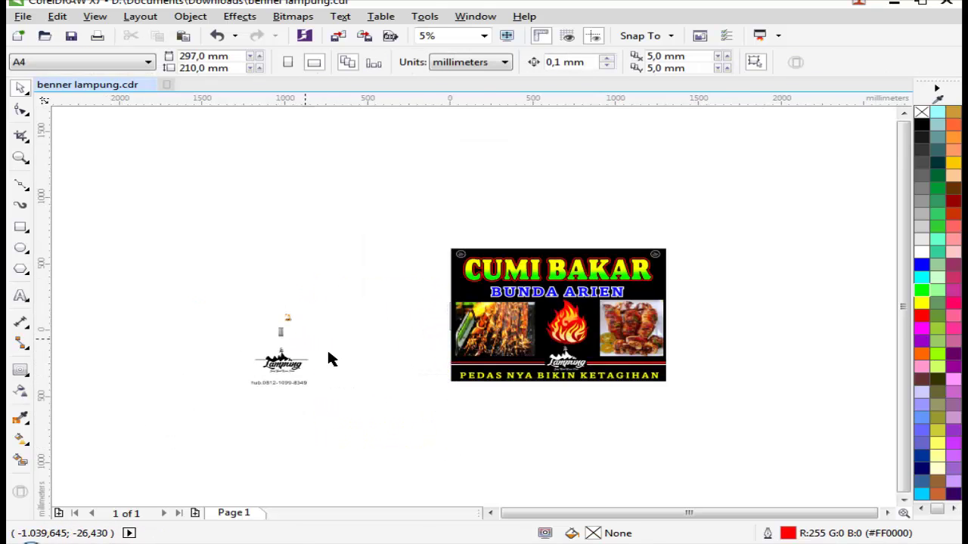
# Step: Zoom with marquees until the banner fills the window at about 13%
pyautogui.scroll(1, 286, 353)
pyautogui.press('z')
pyautogui.scroll(-1, 421, 326)
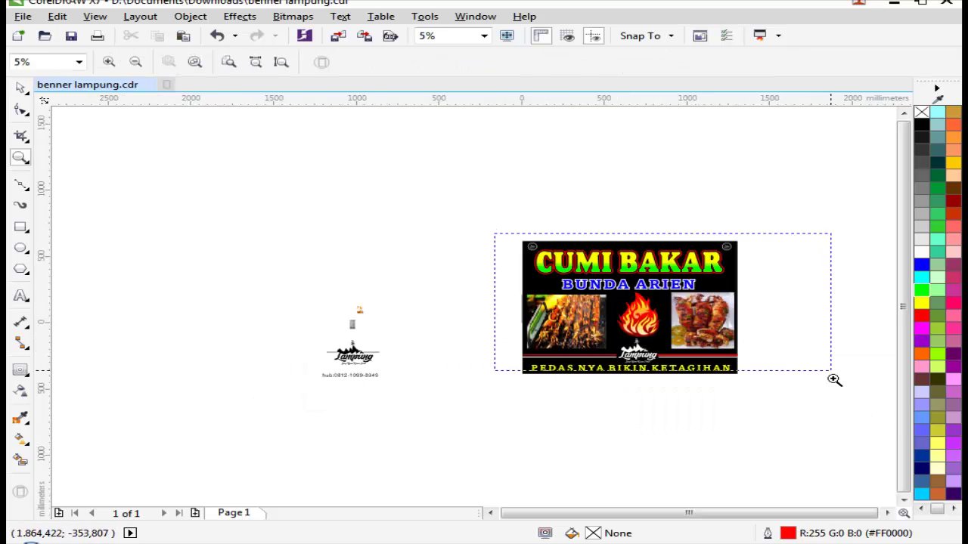
pyautogui.moveTo(834, 380); pyautogui.dragTo(832, 376)
pyautogui.scroll(-2, 518, 340)
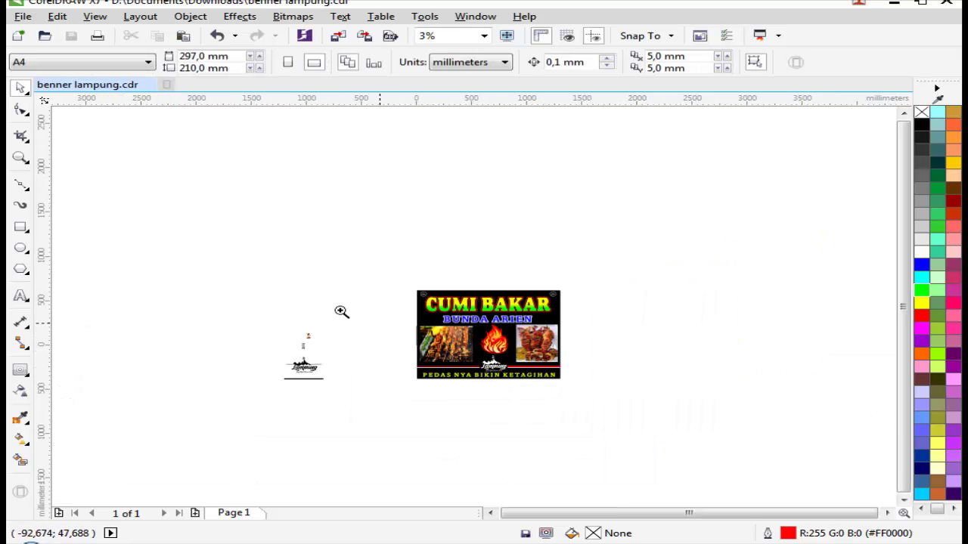
pyautogui.moveTo(265, 303); pyautogui.dragTo(626, 378)
pyautogui.moveTo(316, 184); pyautogui.dragTo(833, 421)
pyautogui.moveTo(161, 118); pyautogui.dragTo(858, 477)
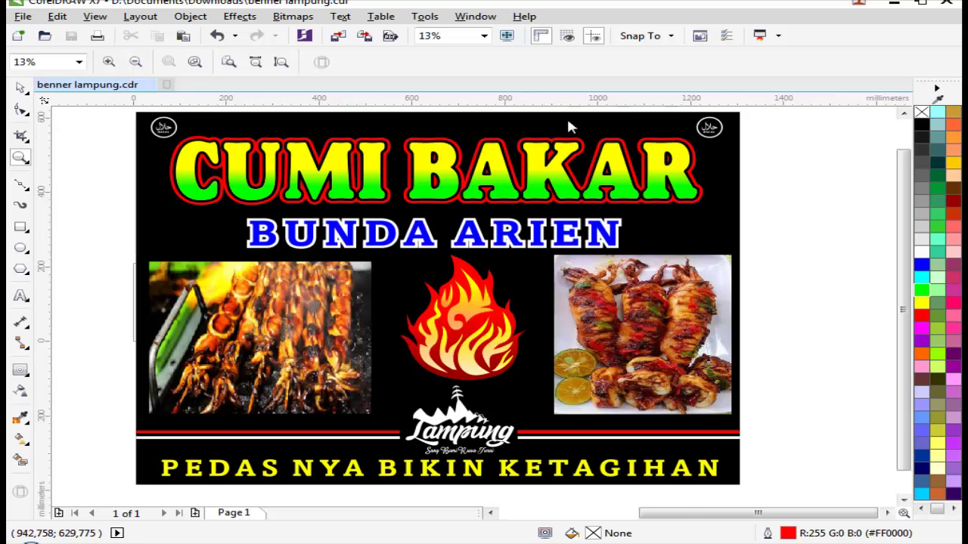
# Step: Zoom out, then zoom in closely on the 'Cuma 5000.k S/d 35000.k' price text
pyautogui.rightClick(522, 249)
pyautogui.moveTo(304, 200); pyautogui.dragTo(724, 413)
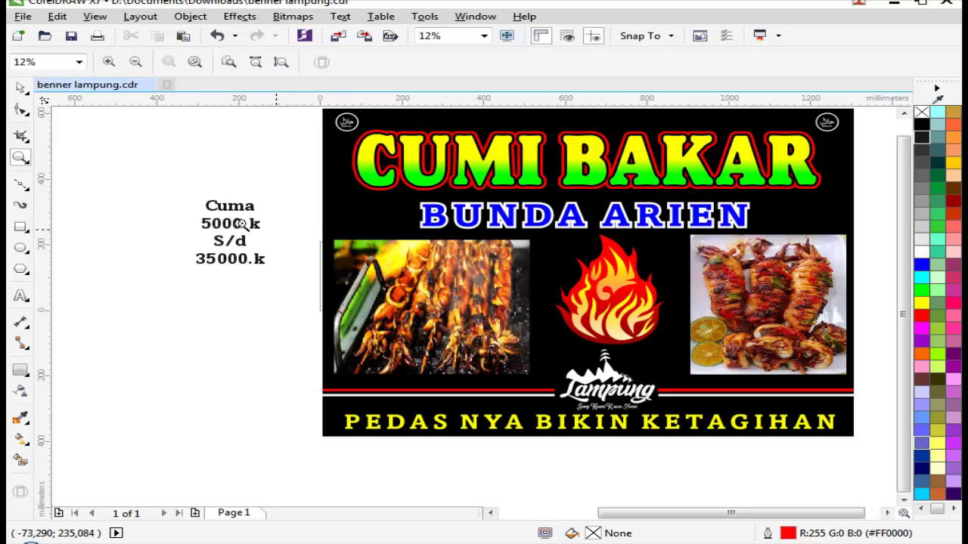
pyautogui.moveTo(133, 183); pyautogui.dragTo(448, 323)
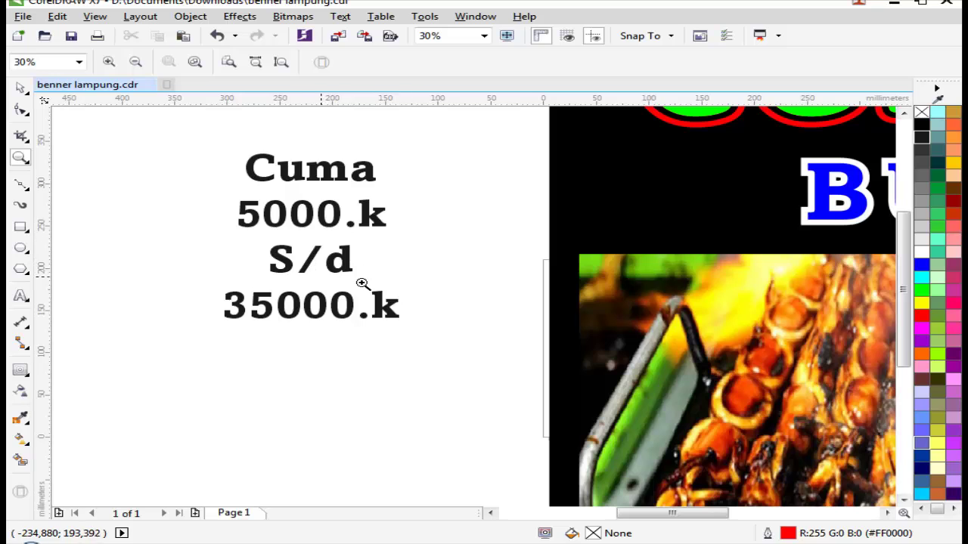
pyautogui.scroll(-3, 358, 304)
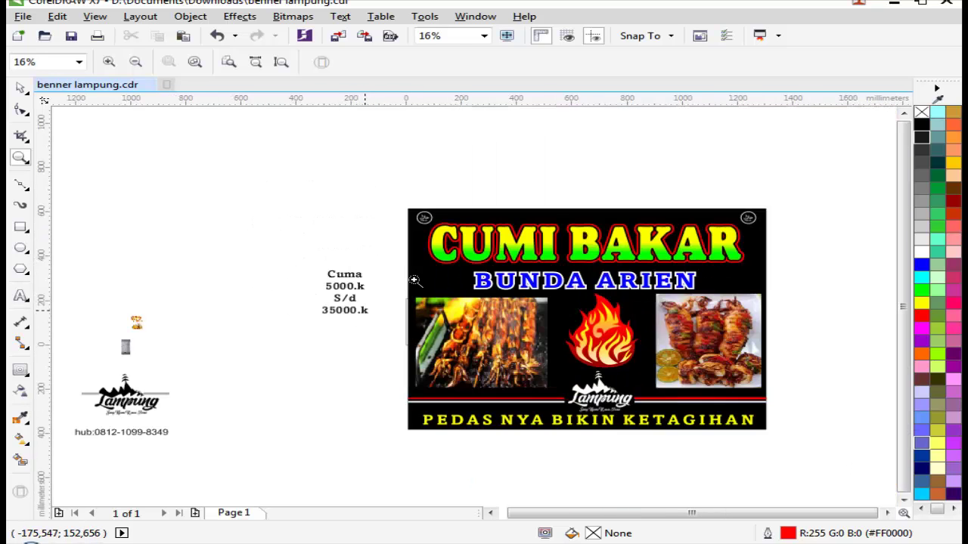
pyautogui.moveTo(254, 216); pyautogui.dragTo(445, 328)
pyautogui.press('space')
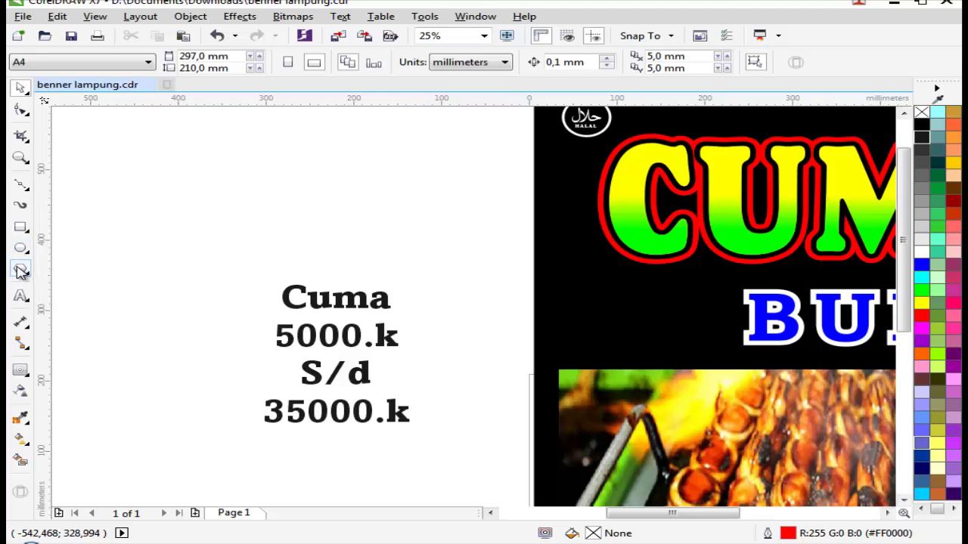
# Step: Try basic shapes and a nine-point complex star over the price text, then undo the star
pyautogui.click(20, 271)
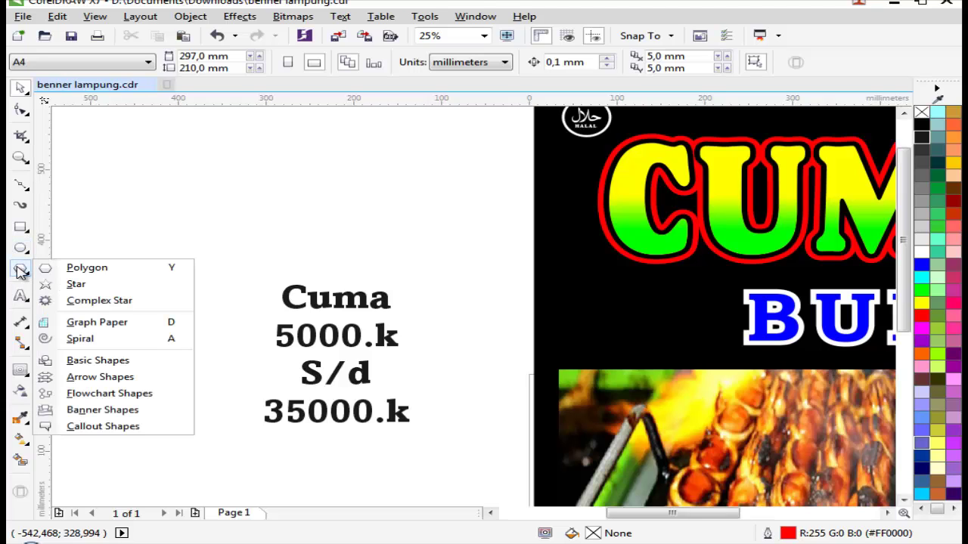
pyautogui.click(98, 361)
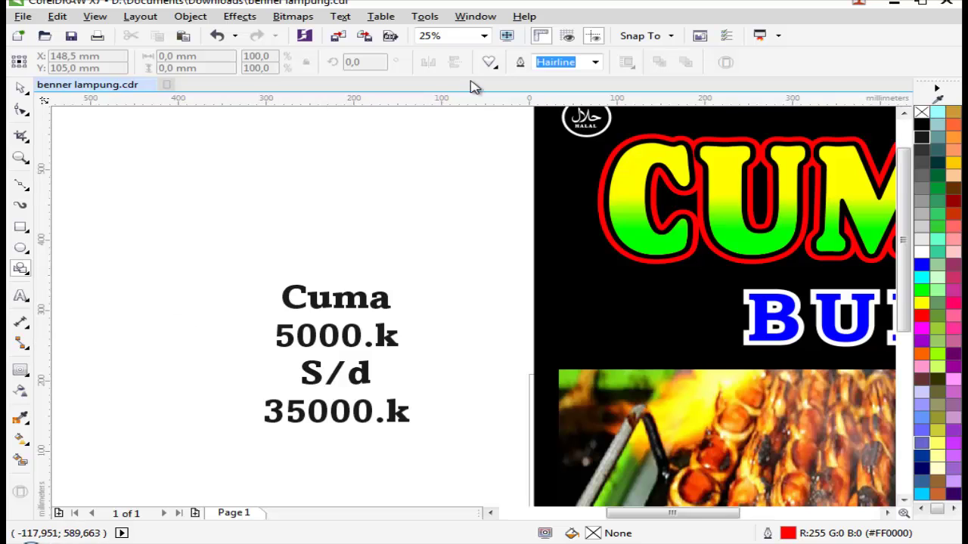
pyautogui.click(493, 67)
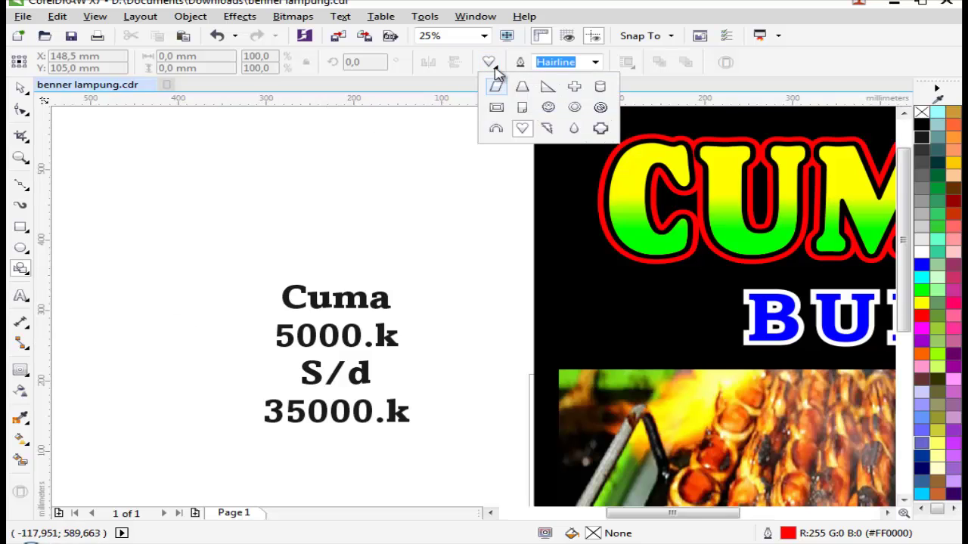
pyautogui.click(21, 278)
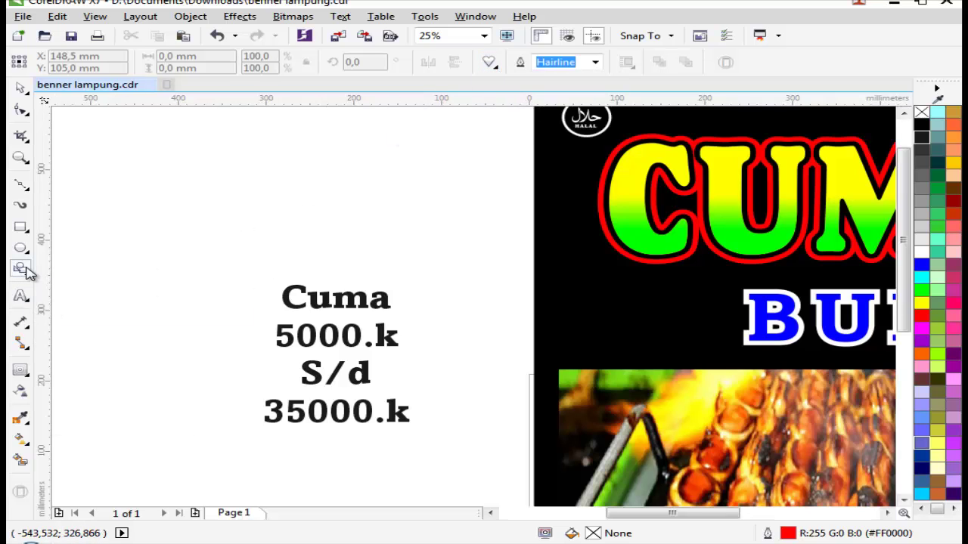
pyautogui.click(25, 272)
pyautogui.click(89, 302)
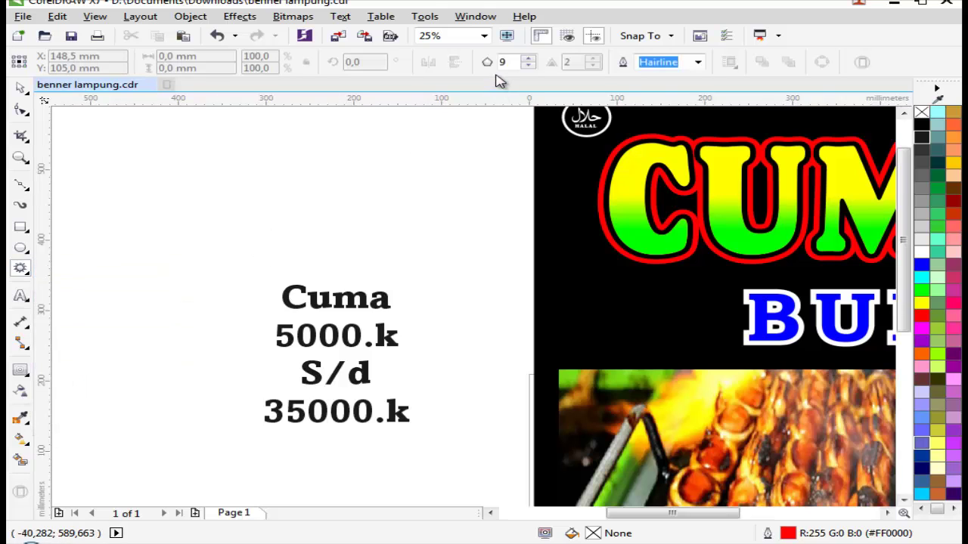
pyautogui.moveTo(298, 195); pyautogui.dragTo(502, 362)
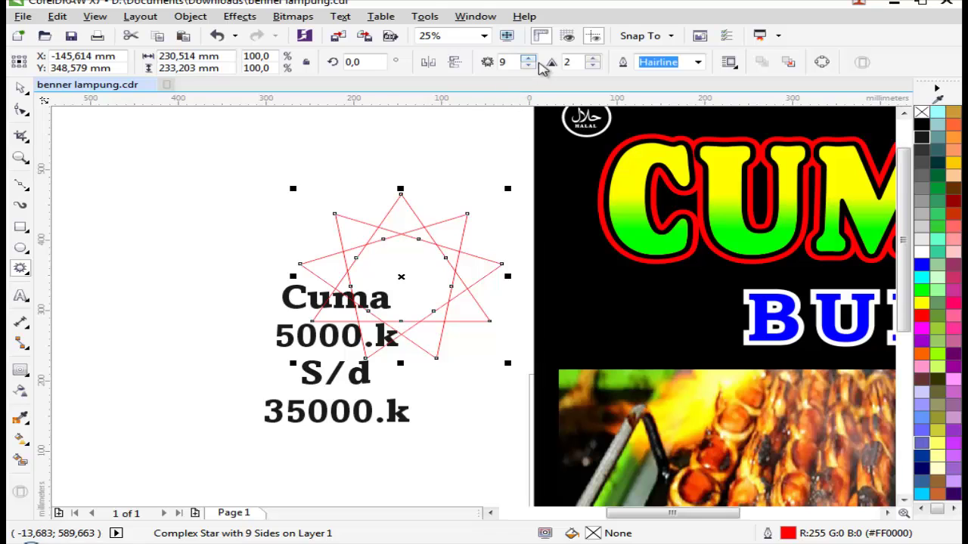
pyautogui.hotkey('ctrl', 'z')
# Step: Draw an ellipse over the Cuma text, convert it to curves, fill it black with no outline
pyautogui.click(27, 252)
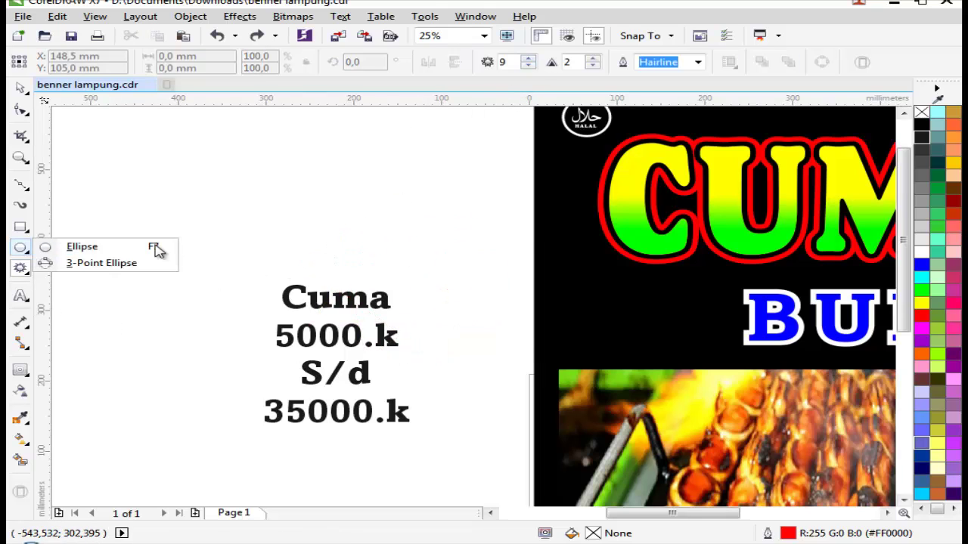
pyautogui.click(117, 250)
pyautogui.moveTo(298, 200); pyautogui.dragTo(557, 370)
pyautogui.press('space')
pyautogui.moveTo(472, 295); pyautogui.dragTo(396, 279)
pyautogui.hotkey('ctrl', 'q')
pyautogui.click(921, 125)
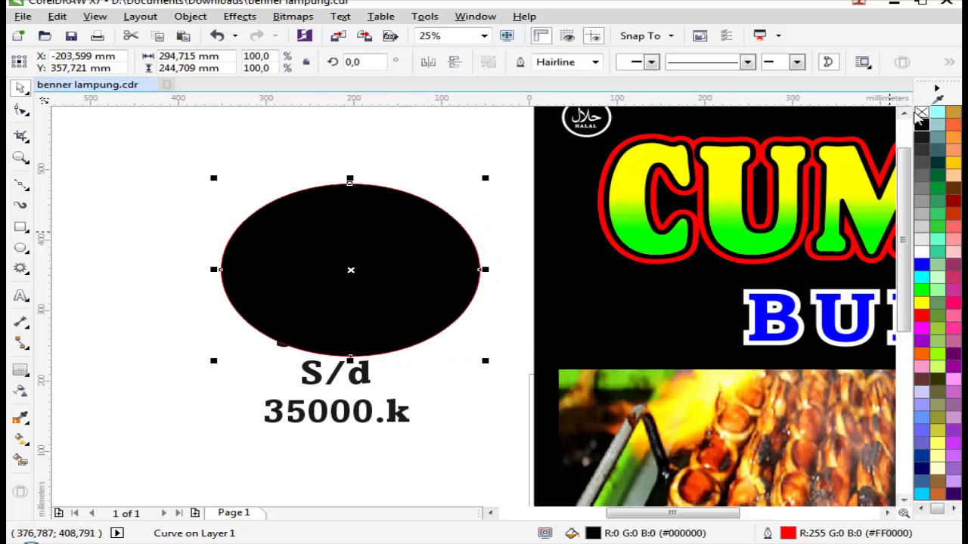
pyautogui.rightClick(921, 114)
# Step: Test the Twirl tool on the ellipse's lower-right edge and undo the twirl
pyautogui.click(25, 112)
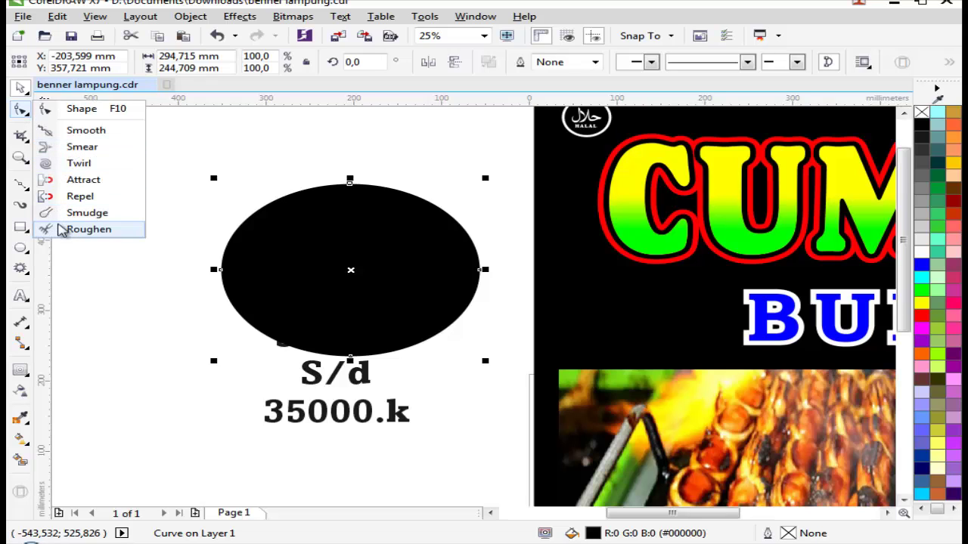
pyautogui.click(58, 229)
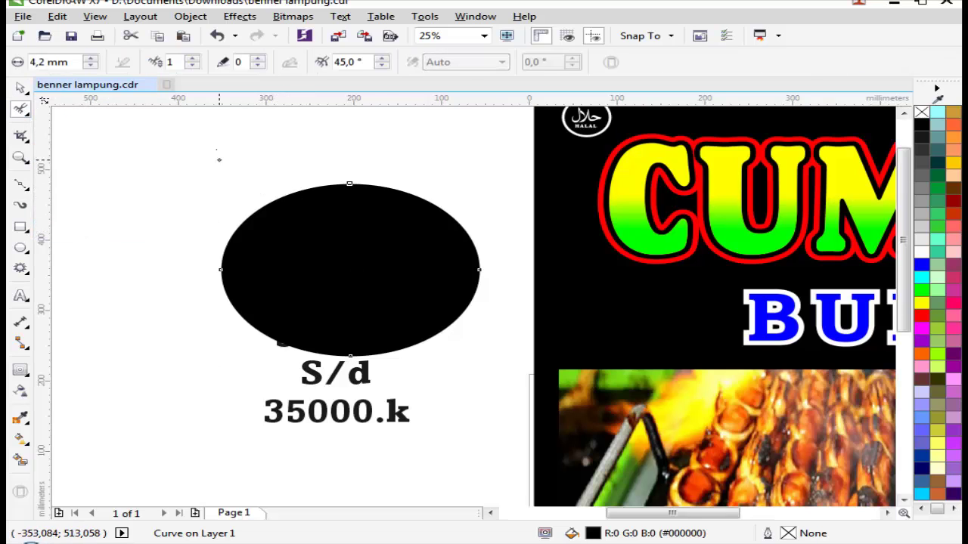
pyautogui.click(24, 111)
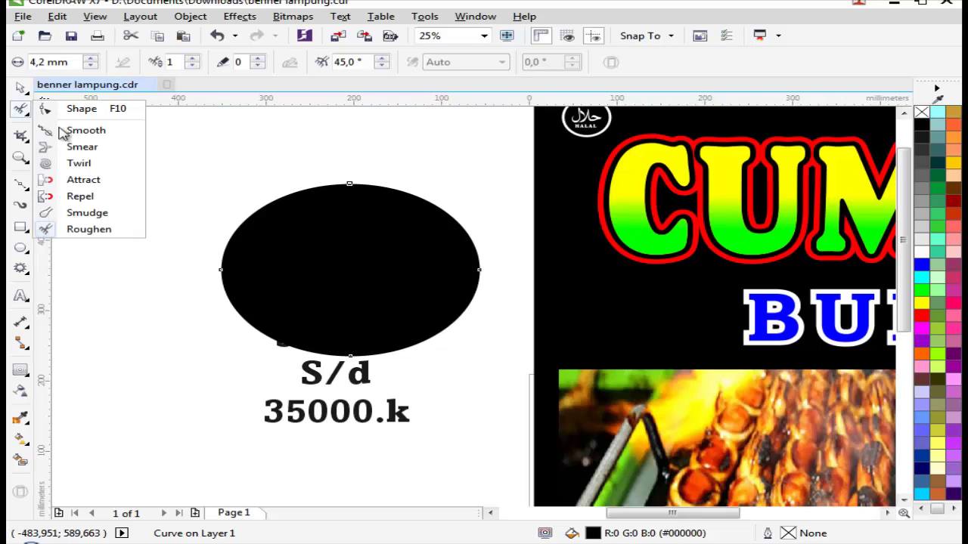
pyautogui.click(77, 163)
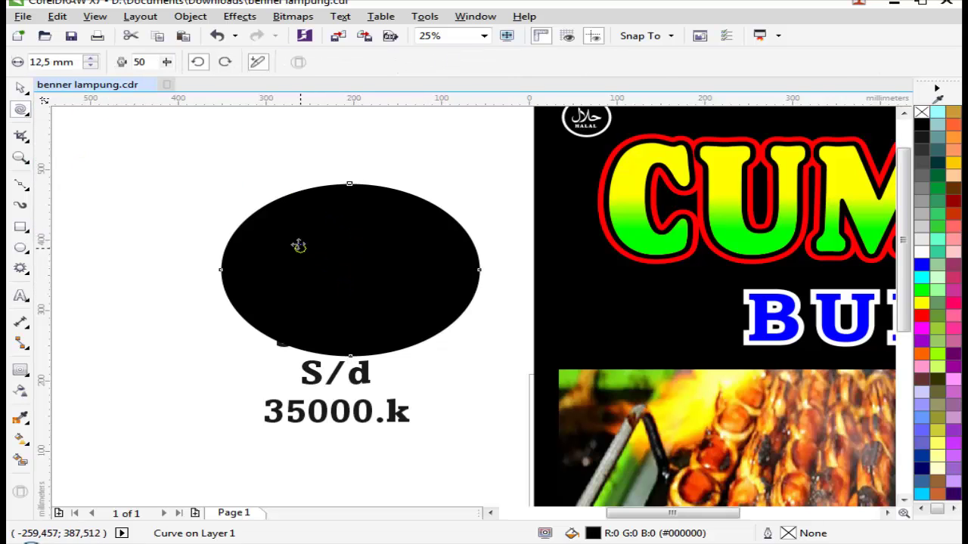
pyautogui.press('space')
pyautogui.press('space')
pyautogui.click(23, 110)
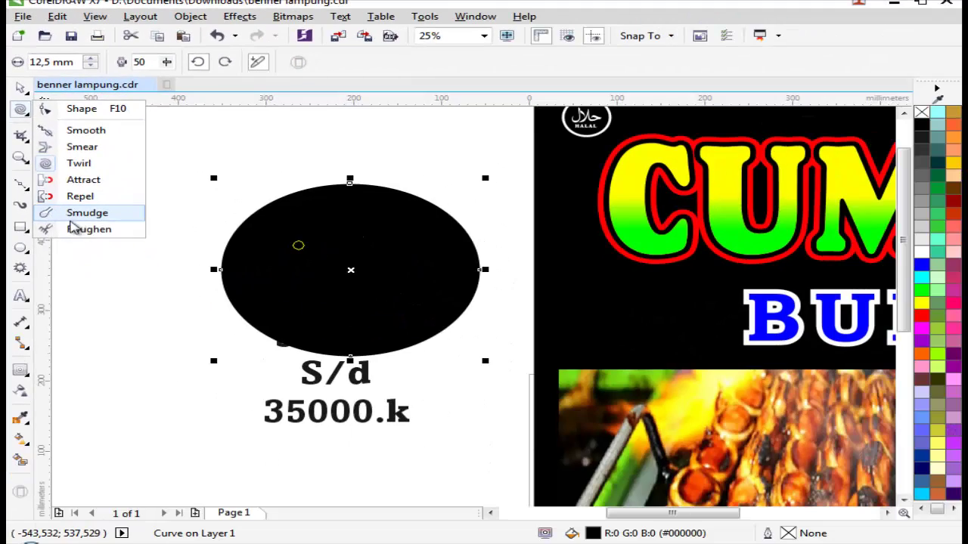
pyautogui.moveTo(25, 145)
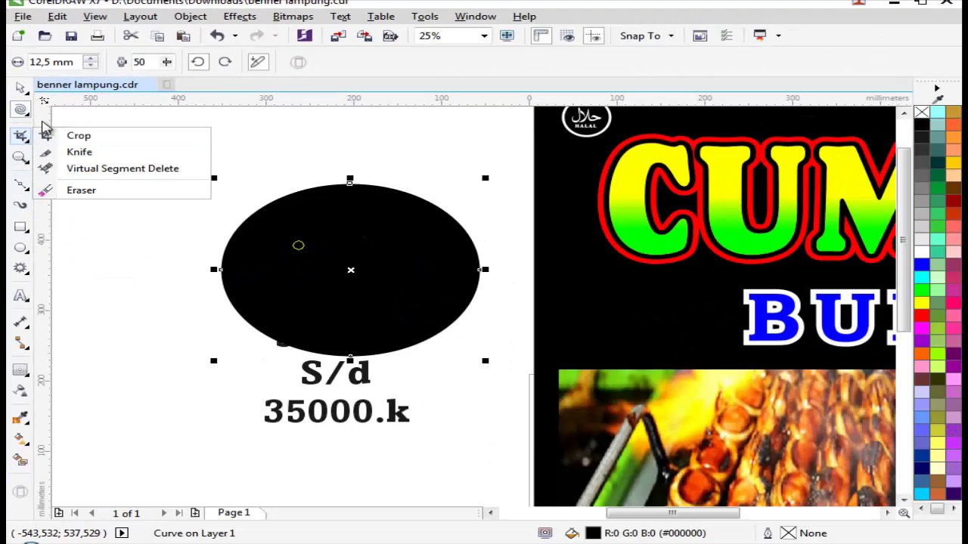
pyautogui.click(25, 115)
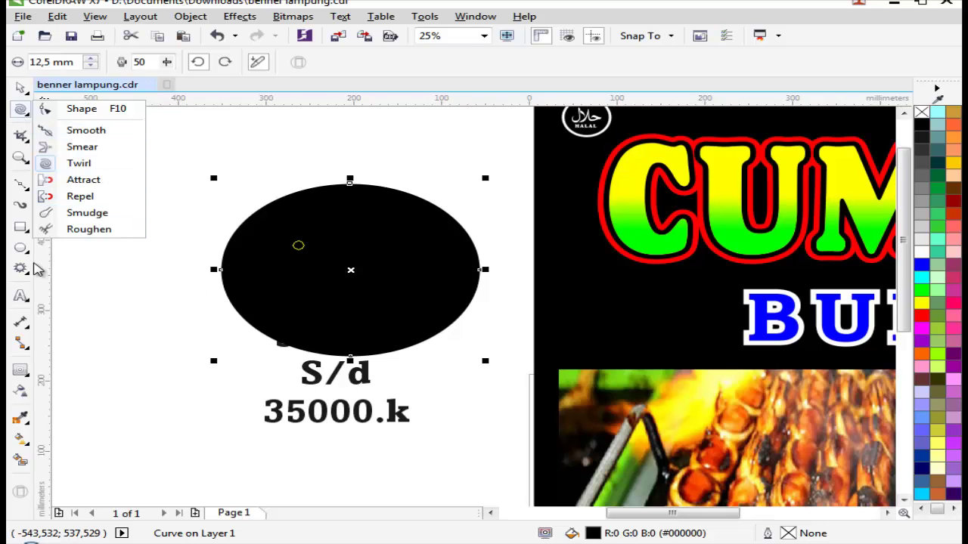
pyautogui.moveTo(33, 266)
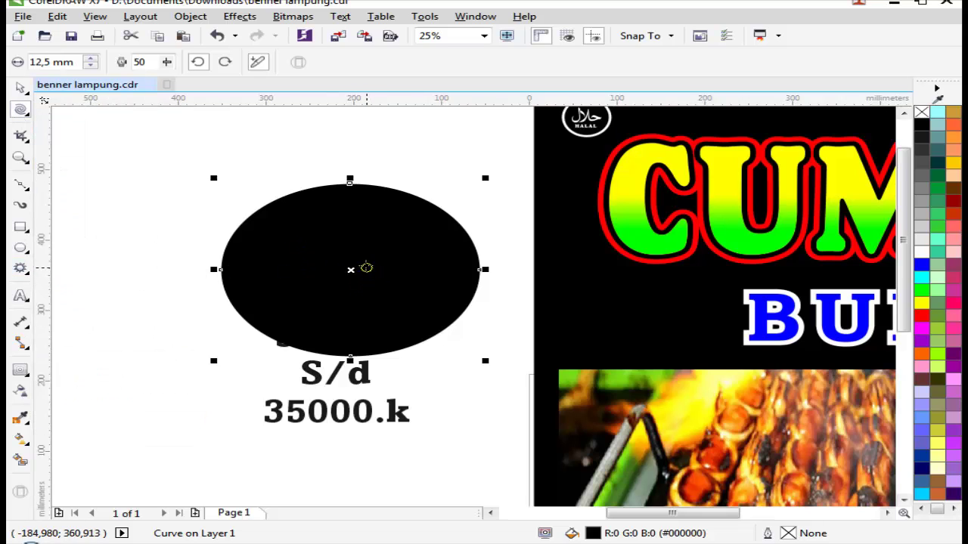
pyautogui.click(437, 337)
pyautogui.hotkey('ctrl', 'z')
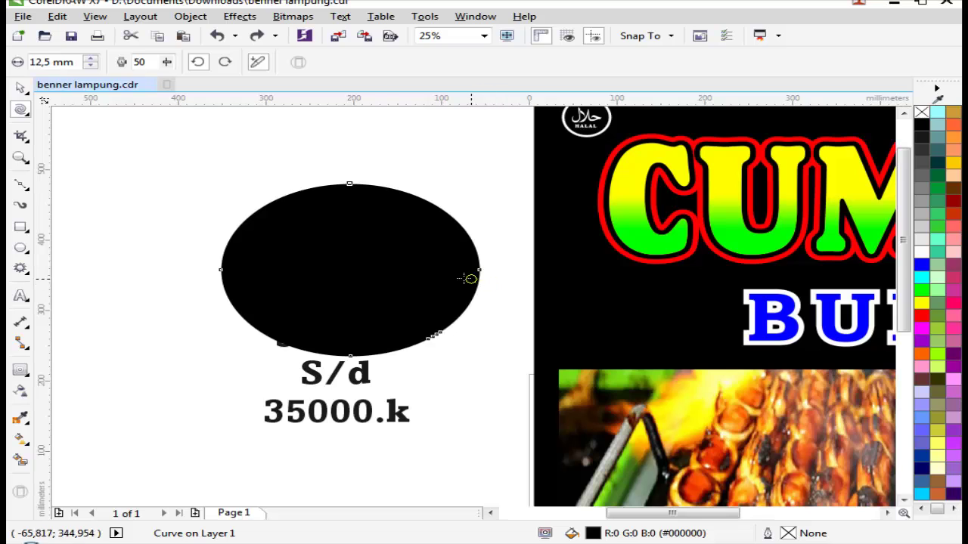
pyautogui.press('space')
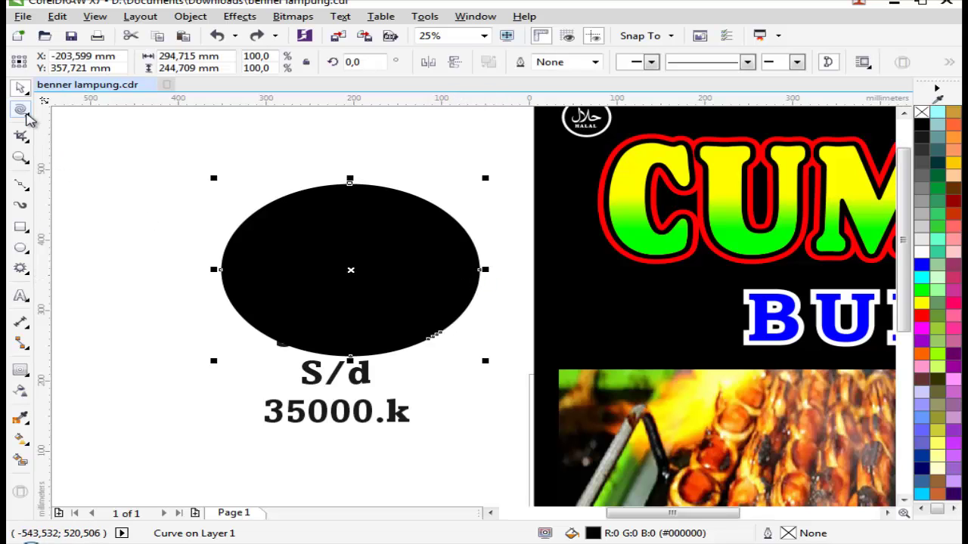
# Step: Try roughening the ellipse's upper edge, undo it, and zoom back out to the ellipse and text
pyautogui.click(25, 115)
pyautogui.click(89, 229)
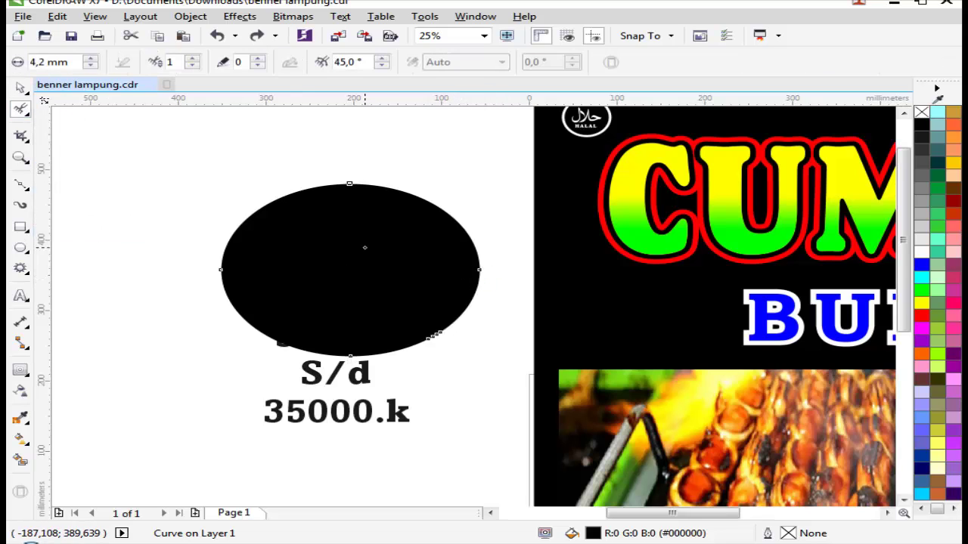
pyautogui.rightClick(366, 189)
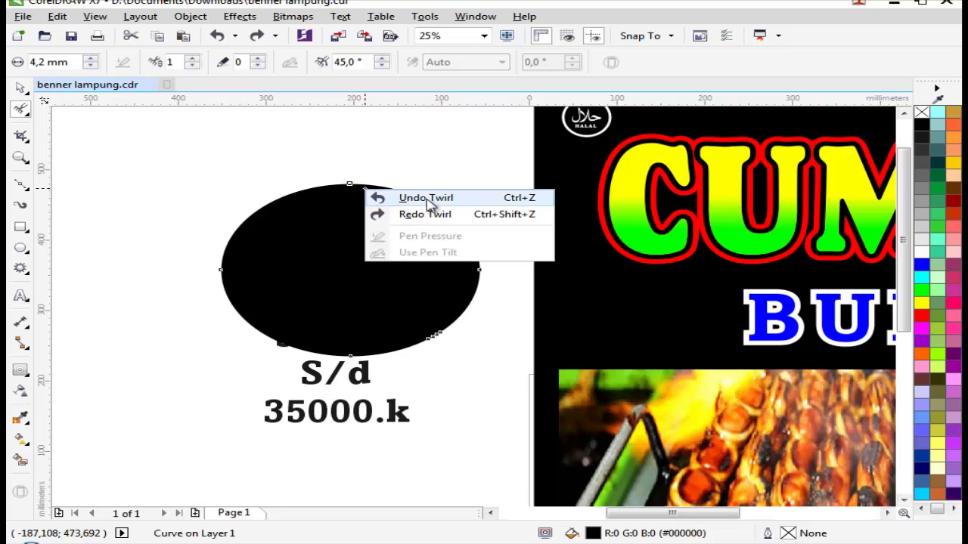
pyautogui.click(333, 150)
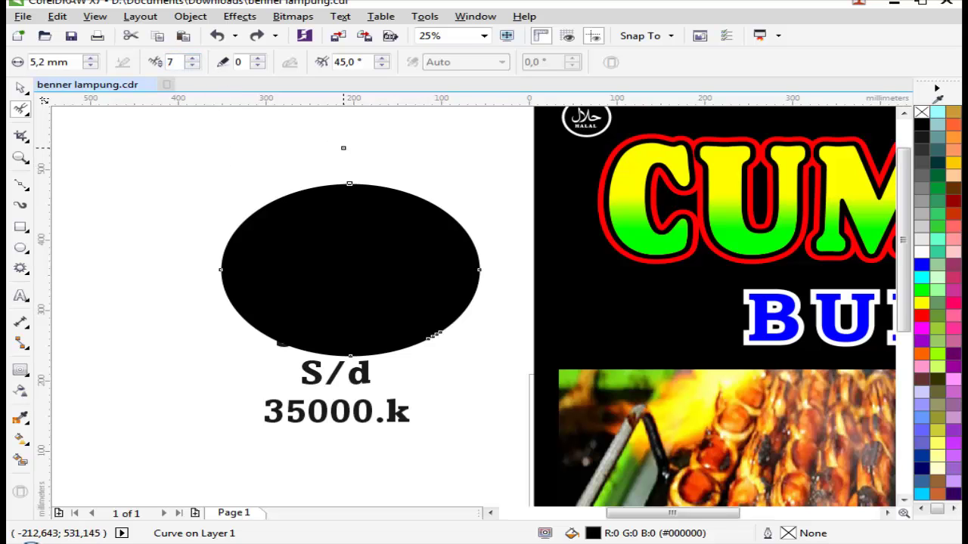
pyautogui.rightClick(344, 148)
pyautogui.click(323, 189)
pyautogui.click(365, 192)
pyautogui.scroll(3, 399, 180)
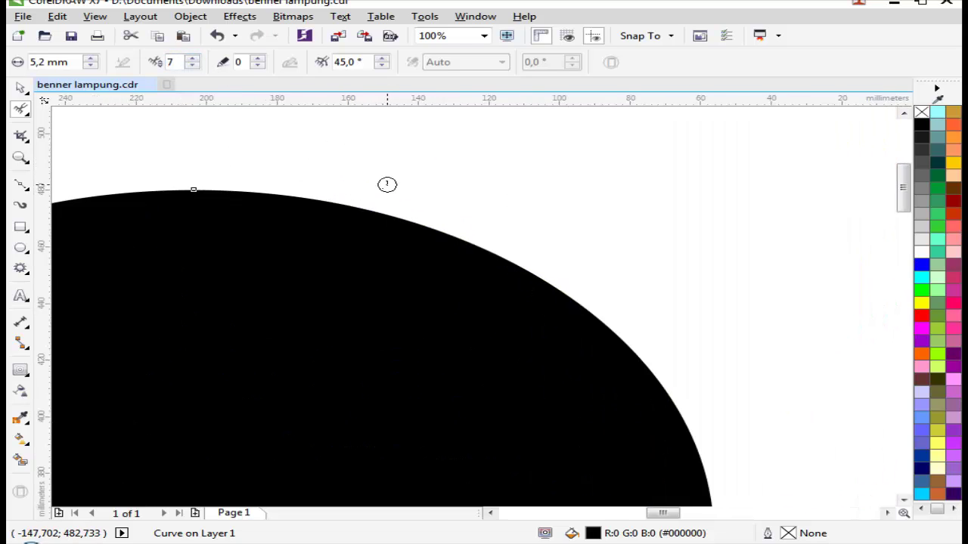
pyautogui.moveTo(346, 212); pyautogui.dragTo(479, 242)
pyautogui.scroll(2, 444, 232)
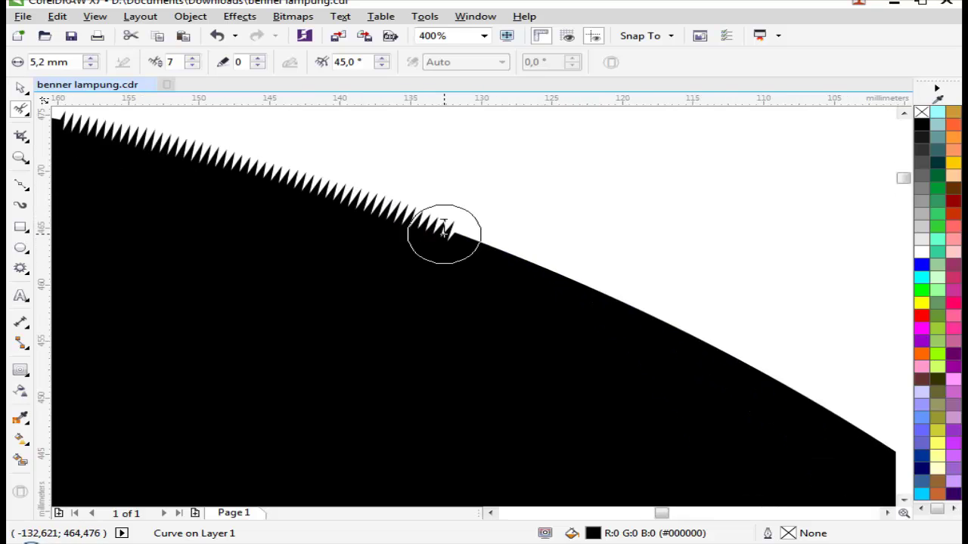
pyautogui.hotkey('ctrl', 'z')
pyautogui.hotkey('ctrl', 'z')
pyautogui.scroll(-6, 443, 231)
pyautogui.press('space')
pyautogui.press('z')
pyautogui.scroll(4, 648, 265)
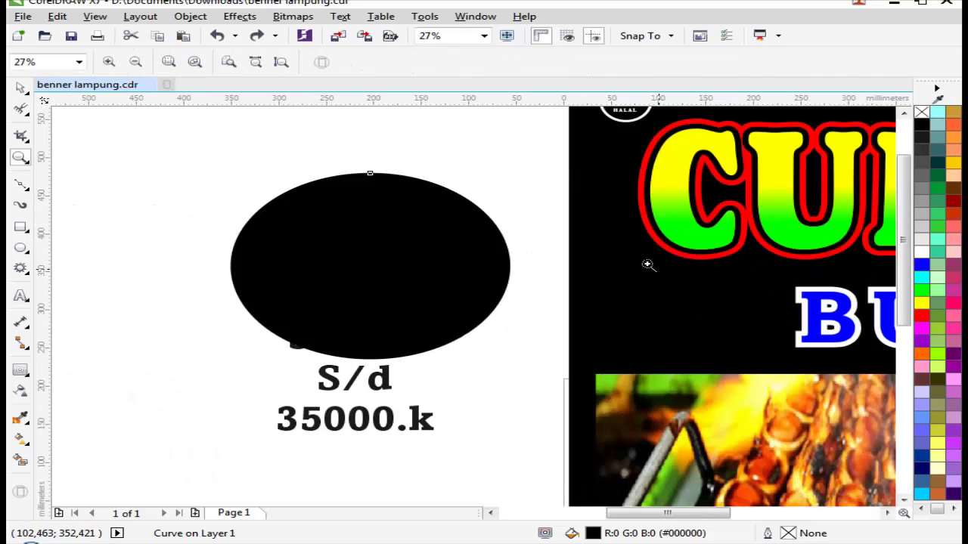
pyautogui.press('space')
# Step: Delete the old ellipse and draw a complex star over the price text
pyautogui.rightClick(433, 251)
pyautogui.click(480, 322)
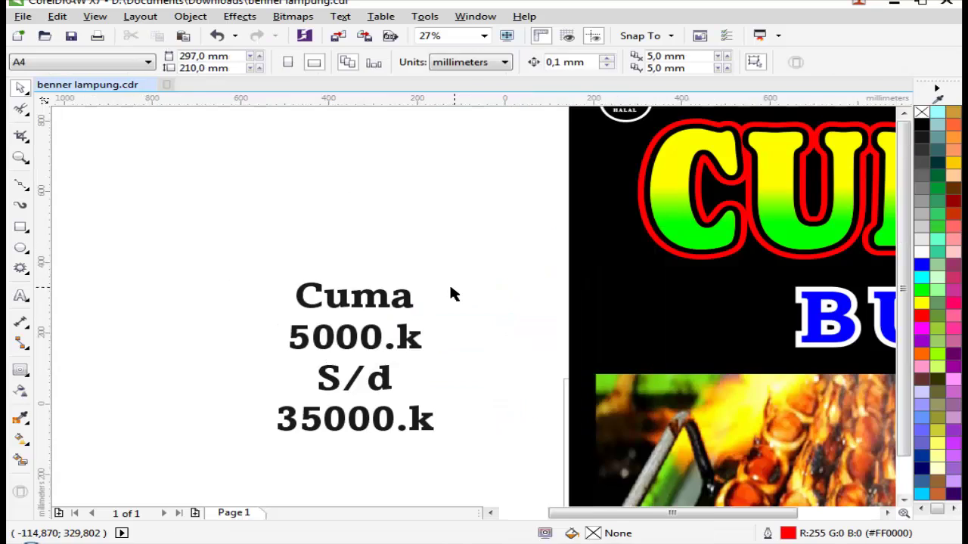
pyautogui.scroll(-3, 449, 294)
pyautogui.scroll(2, 530, 363)
pyautogui.click(21, 268)
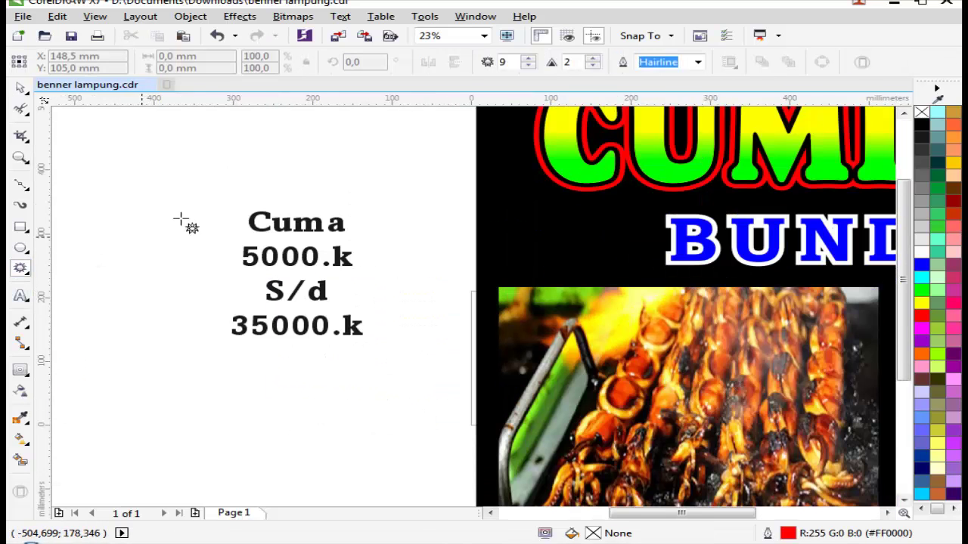
pyautogui.moveTo(112, 175); pyautogui.dragTo(430, 421)
pyautogui.press('space')
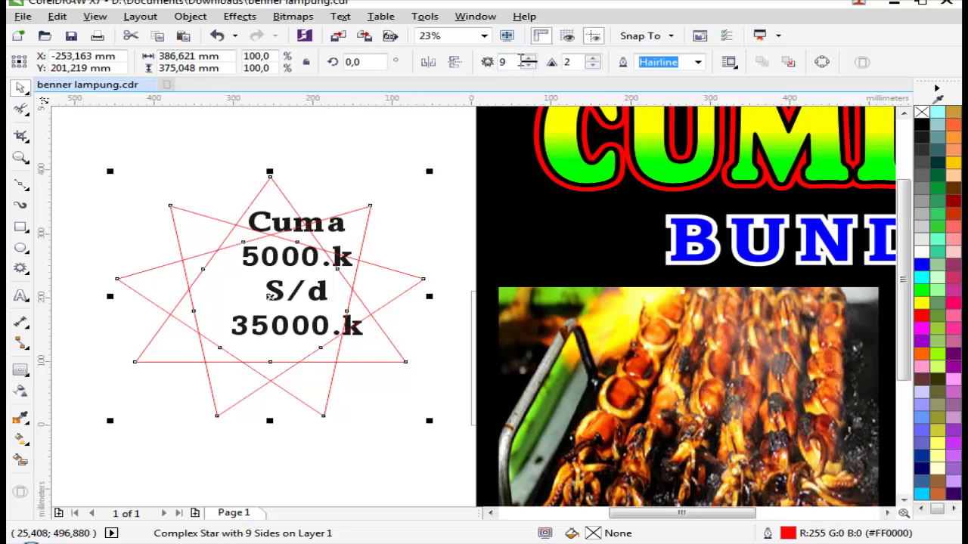
# Step: Give the star 20 points, convert it to curves, fill black, remove the outline, move it below the text
pyautogui.moveTo(528, 61); pyautogui.dragTo(530, 61)
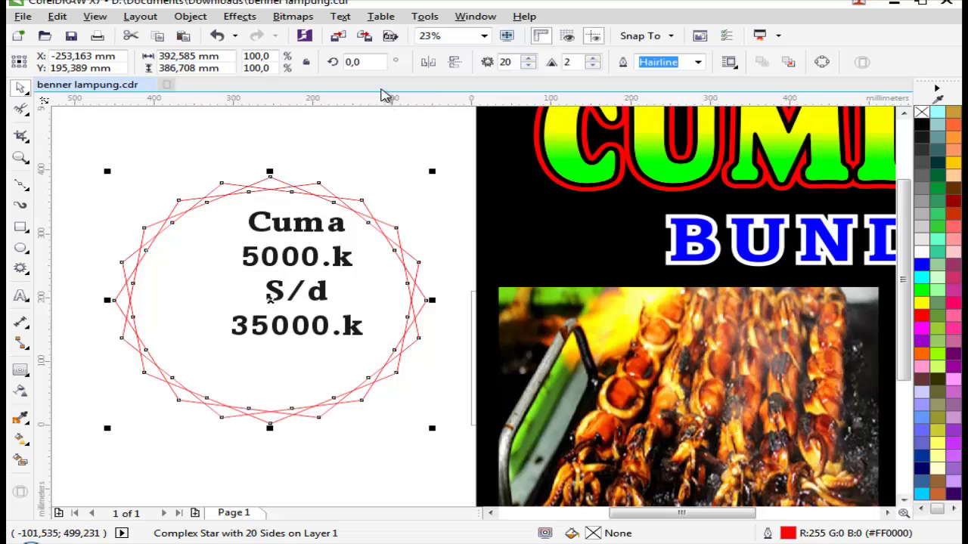
pyautogui.hotkey('ctrl', 'q')
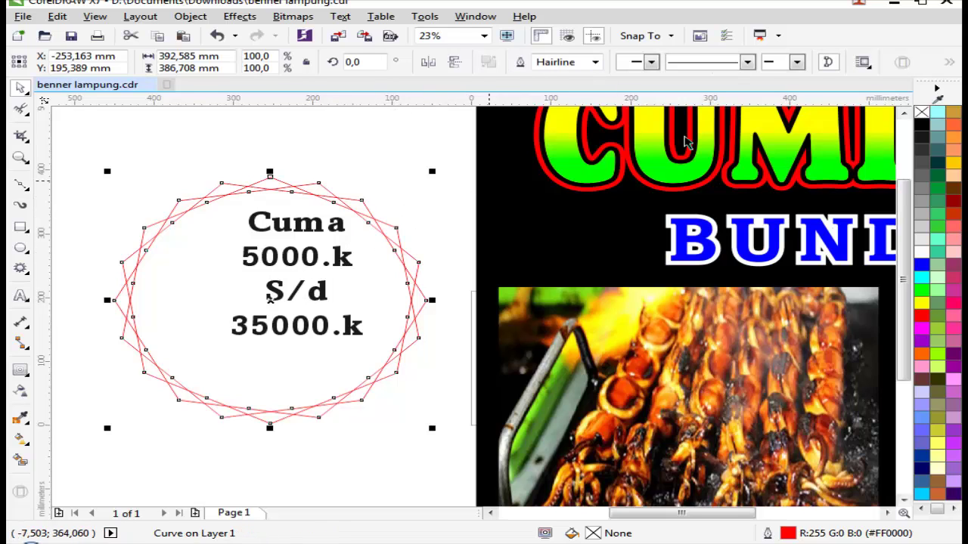
pyautogui.click(921, 124)
pyautogui.rightClick(921, 112)
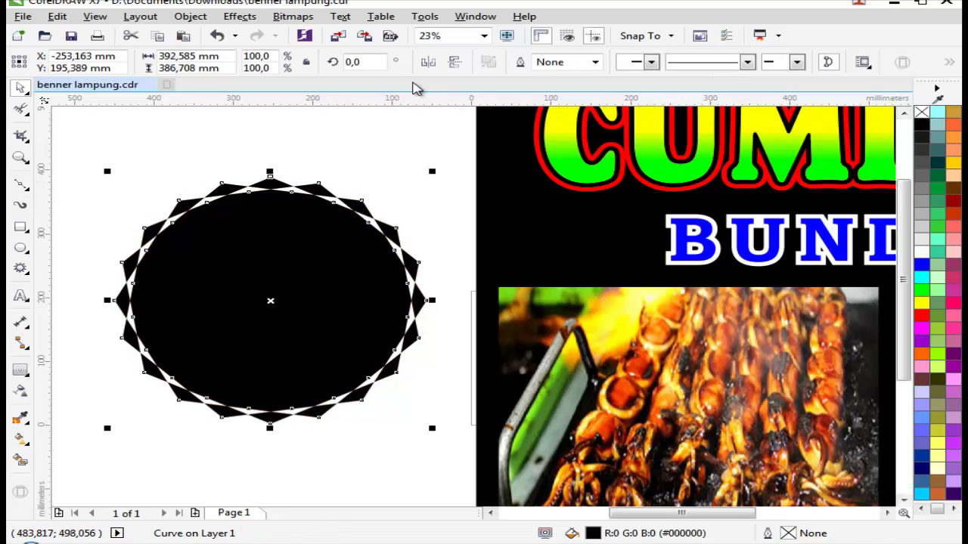
pyautogui.moveTo(270, 301); pyautogui.dragTo(295, 440)
# Step: Move the black star, draw a test rectangle over it and weld/combine the two
pyautogui.scroll(-3, 295, 440)
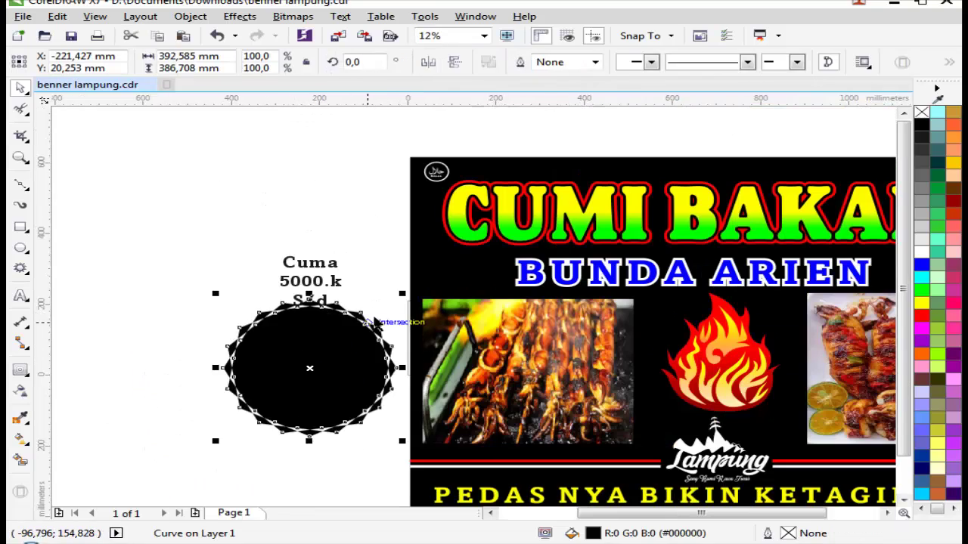
pyautogui.press('z')
pyautogui.moveTo(83, 319); pyautogui.dragTo(598, 390)
pyautogui.moveTo(459, 314); pyautogui.dragTo(345, 315)
pyautogui.click(20, 227)
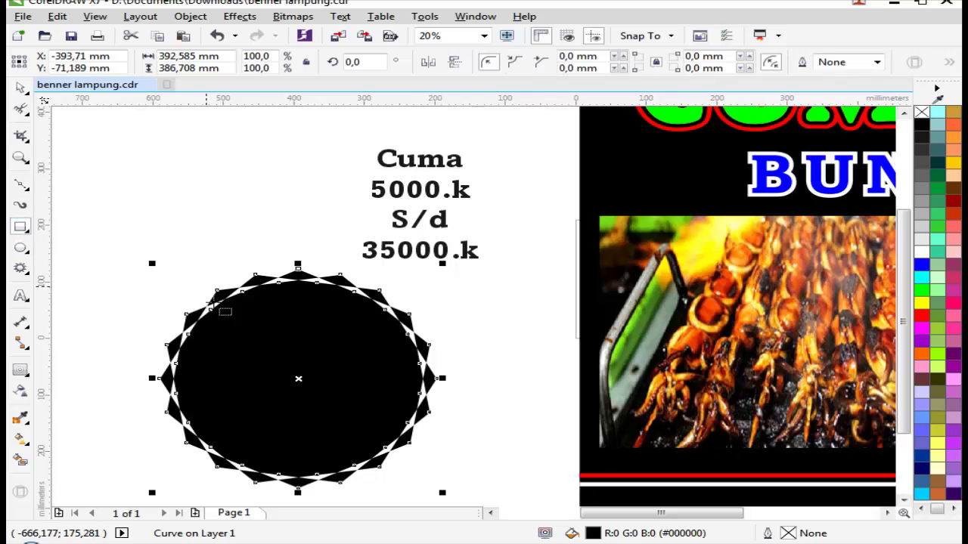
pyautogui.moveTo(200, 305); pyautogui.dragTo(361, 453)
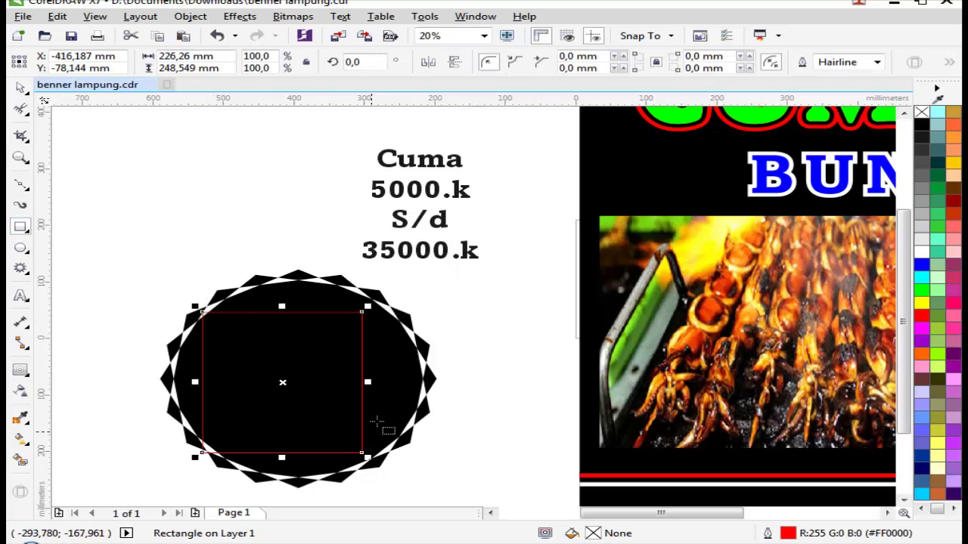
pyautogui.press('space')
pyautogui.keyDown('shift'); pyautogui.click(401, 378); pyautogui.keyUp('shift')
pyautogui.click(522, 62)
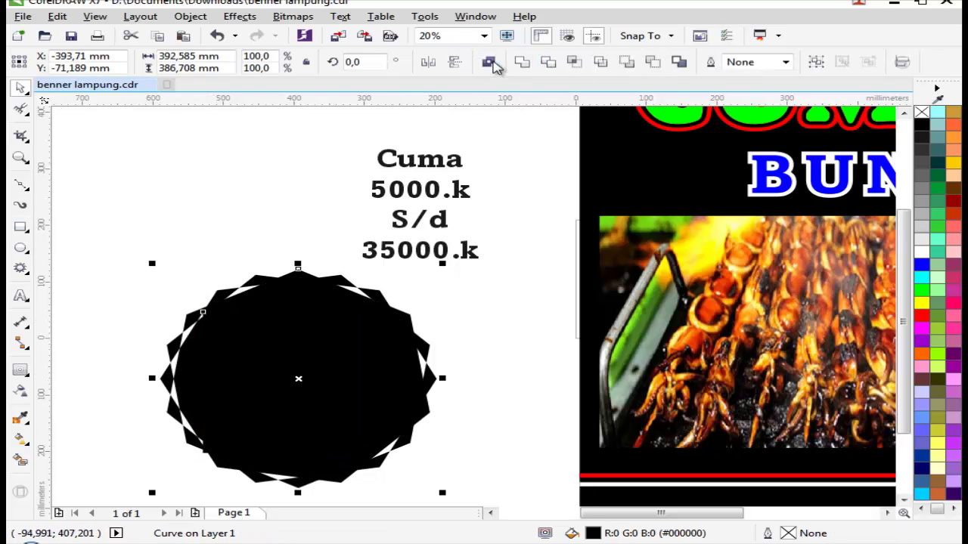
pyautogui.click(534, 62)
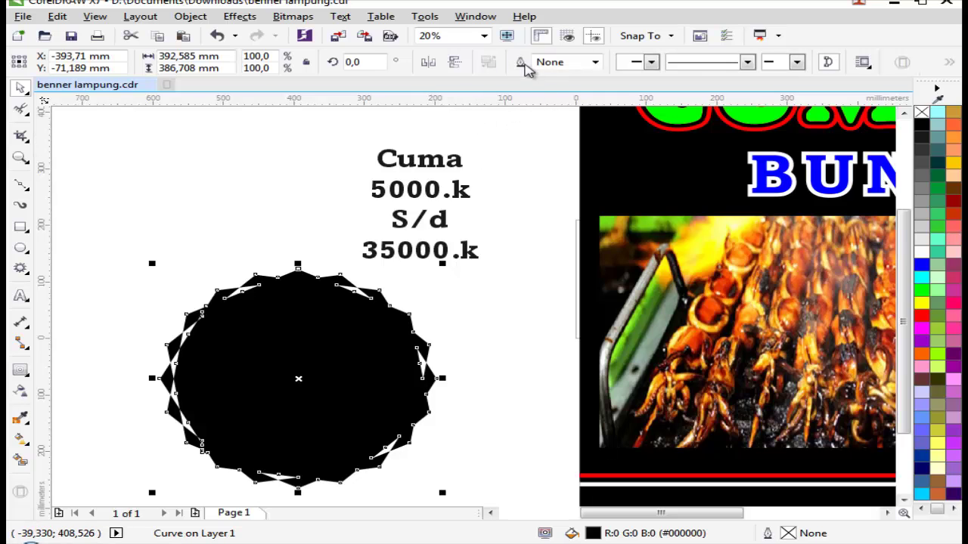
# Step: Undo the shaping steps and delete the red rectangle, keeping the star
pyautogui.click(410, 287)
pyautogui.press('z')
pyautogui.click(340, 384)
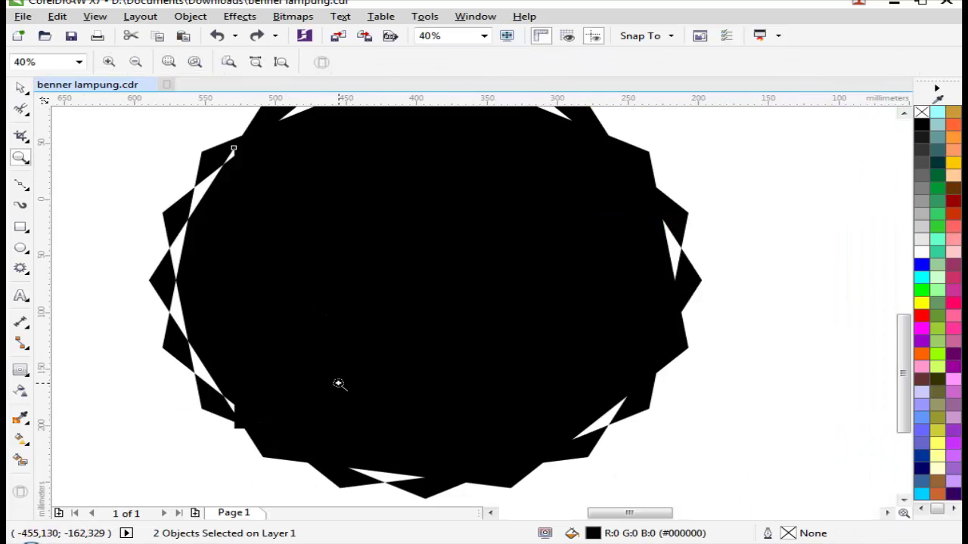
pyautogui.hotkey('ctrl', 'z')
pyautogui.hotkey('ctrl', 'z')
pyautogui.scroll(-2, 339, 384)
pyautogui.press('space')
pyautogui.press('Escape')
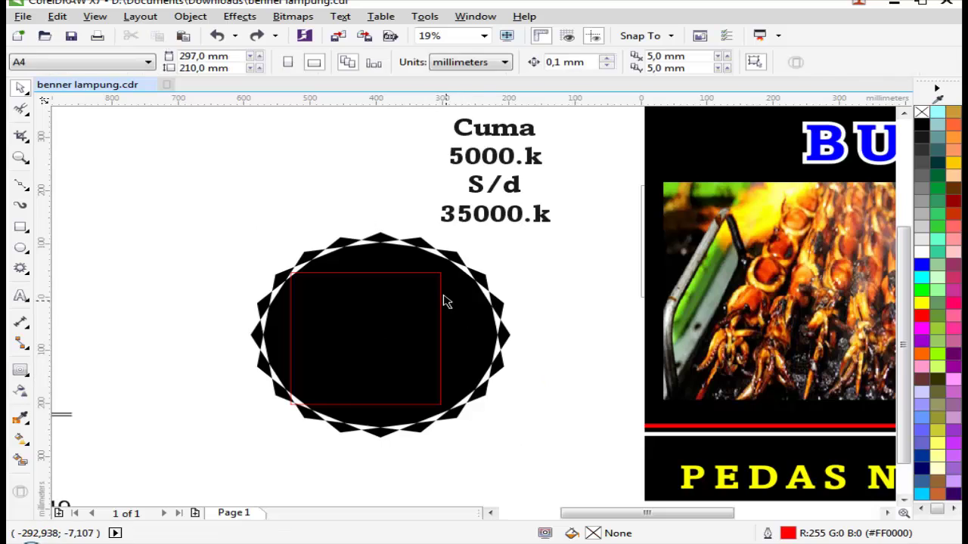
pyautogui.click(394, 308)
pyautogui.rightClick(393, 308)
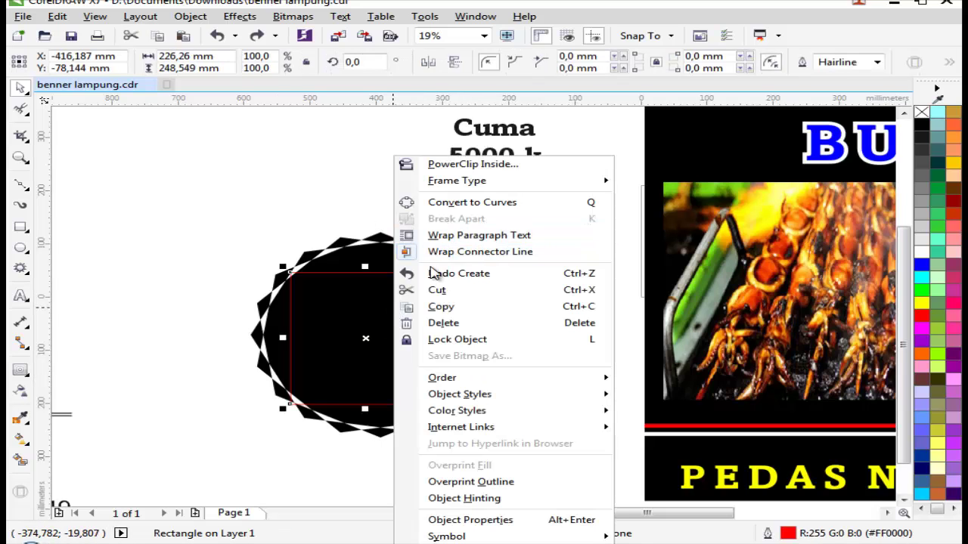
pyautogui.click(440, 322)
# Step: Draw a circle over the black star with the Ellipse tool (F7)
pyautogui.scroll(2, 412, 268)
pyautogui.click(435, 215)
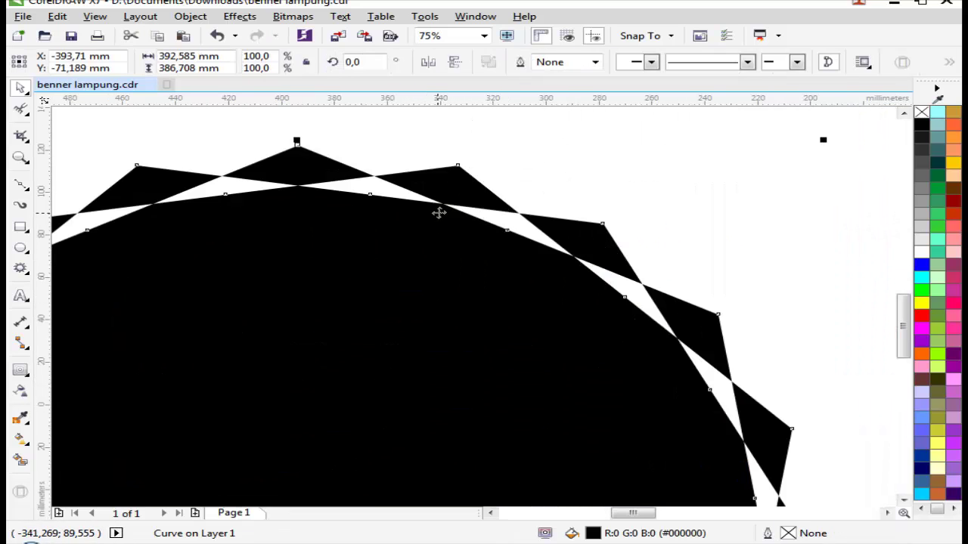
pyautogui.scroll(-2, 420, 195)
pyautogui.moveTo(207, 184); pyautogui.dragTo(609, 371)
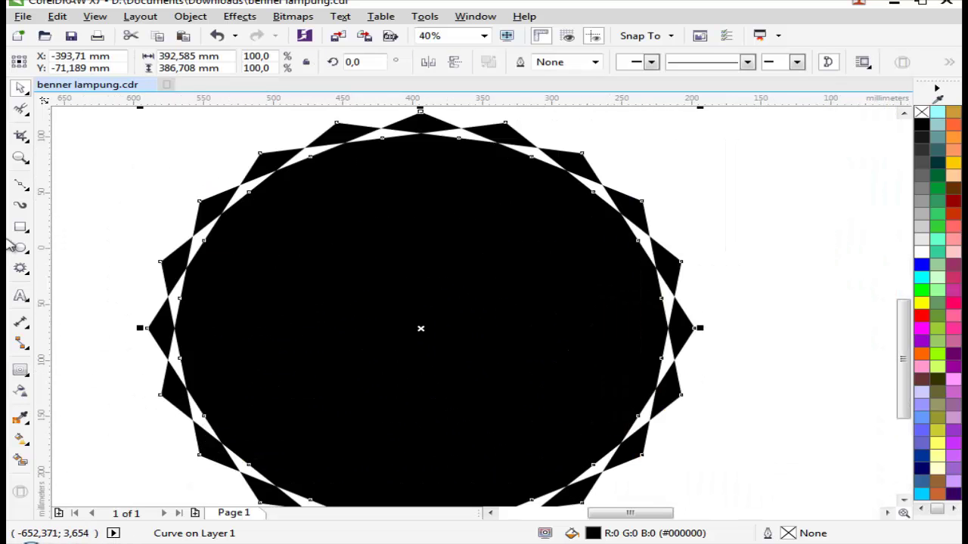
pyautogui.press('F7')
pyautogui.moveTo(217, 145)
pyautogui.mouseDown()
pyautogui.moveTo(643, 454)
pyautogui.moveTo(638, 396)
pyautogui.mouseUp()
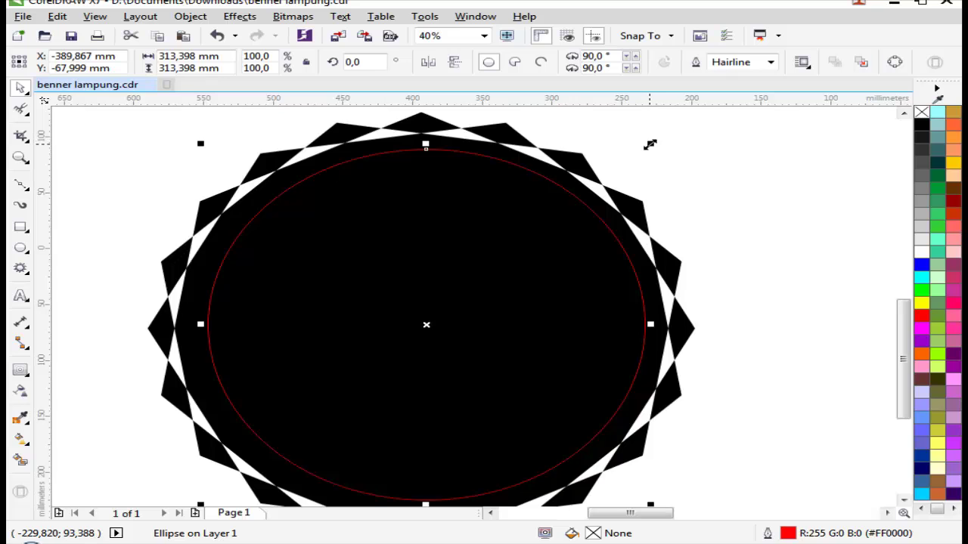
# Step: Enlarge the circle, then test Trim and Weld with the star and undo both
pyautogui.moveTo(650, 144); pyautogui.dragTo(696, 133)
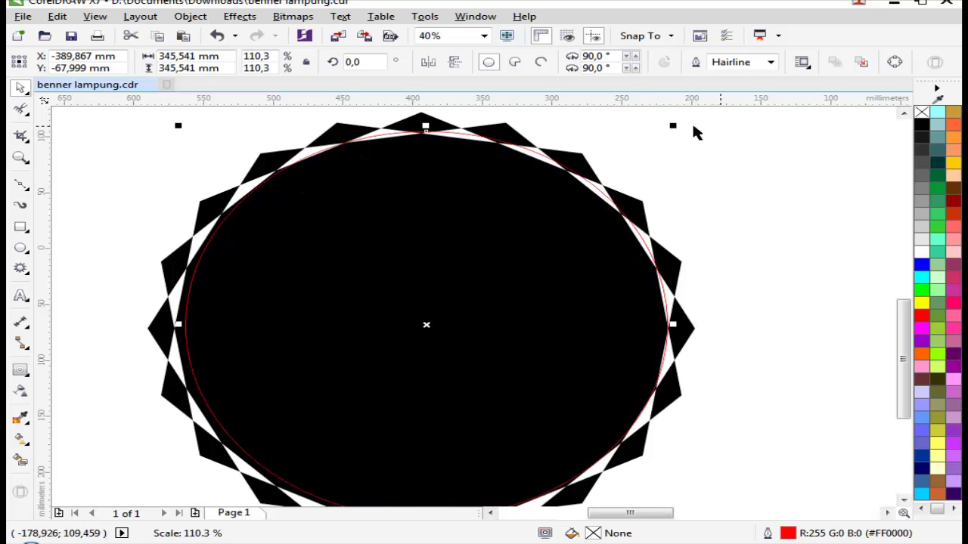
pyautogui.keyDown('shift'); pyautogui.click(503, 140); pyautogui.keyUp('shift')
pyautogui.click(546, 64)
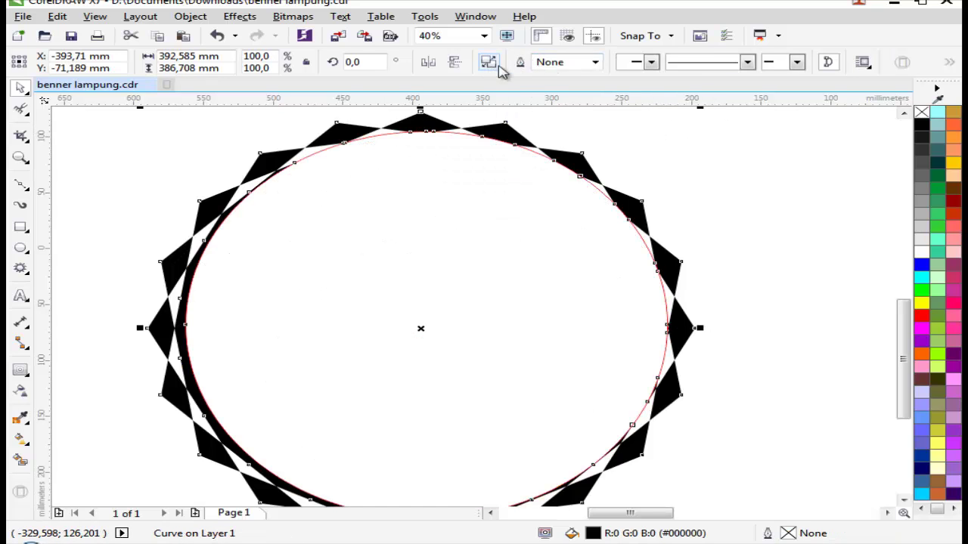
pyautogui.hotkey('ctrl', 'z')
pyautogui.click(511, 65)
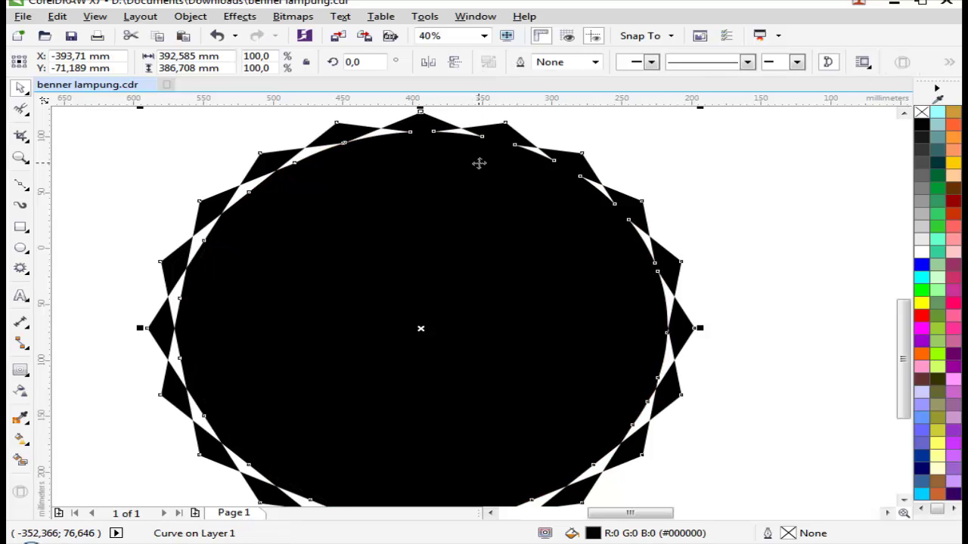
pyautogui.hotkey('ctrl', 'z')
pyautogui.hotkey('ctrl', 'z')
pyautogui.scroll(2, 654, 128)
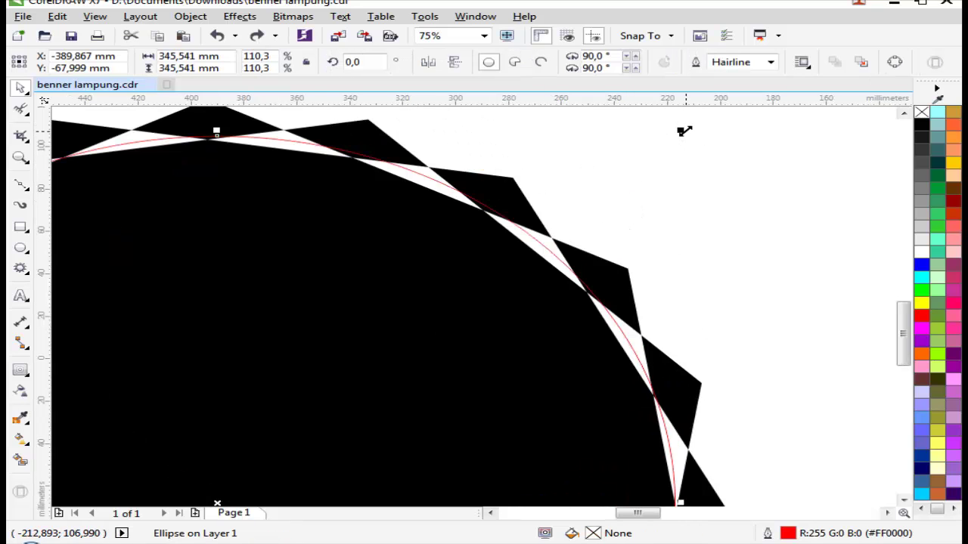
# Step: Enlarge and stretch the circle's left and bottom edges, undoing a trial weld with the star
pyautogui.moveTo(684, 131); pyautogui.dragTo(700, 123)
pyautogui.scroll(-4, 532, 196)
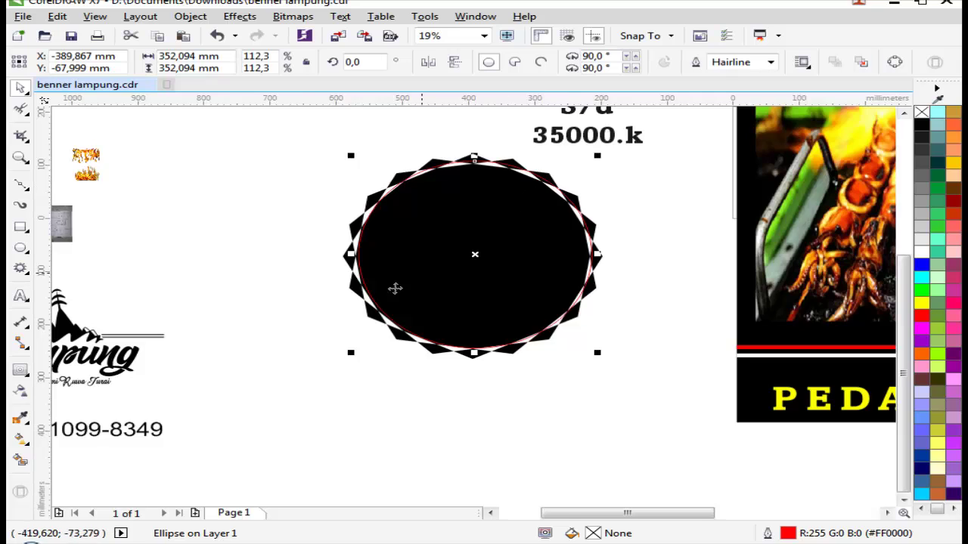
pyautogui.scroll(2, 395, 288)
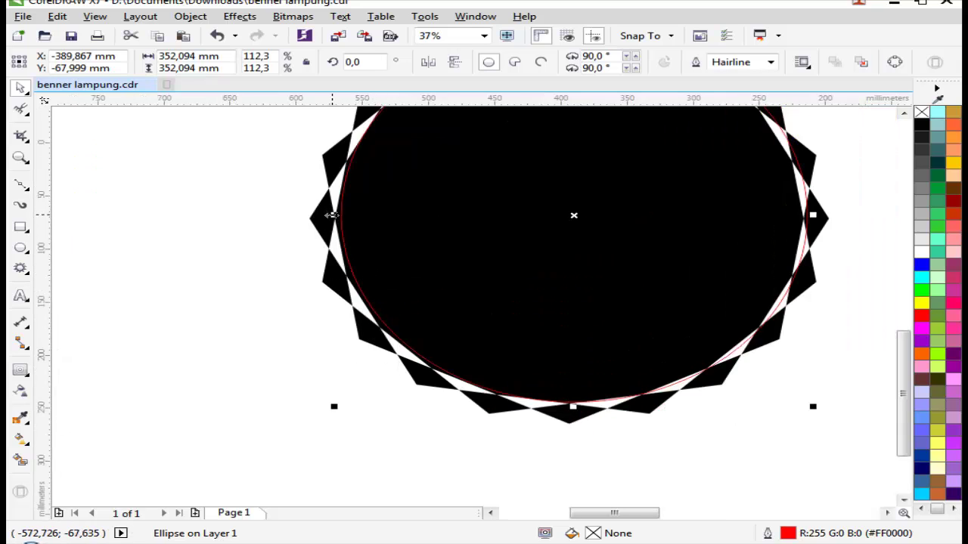
pyautogui.moveTo(330, 219); pyautogui.dragTo(320, 218)
pyautogui.scroll(2, 569, 416)
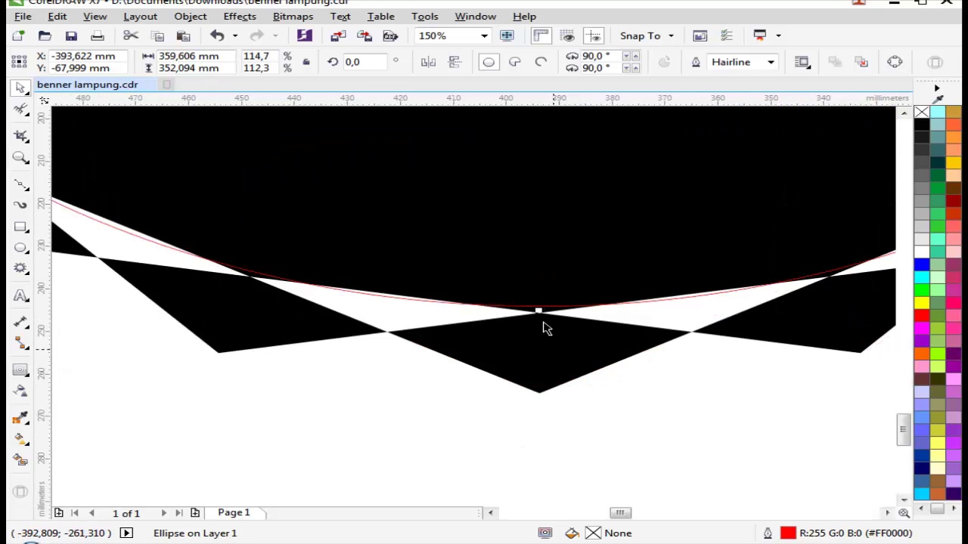
pyautogui.moveTo(541, 311); pyautogui.dragTo(540, 340)
pyautogui.scroll(-3, 503, 298)
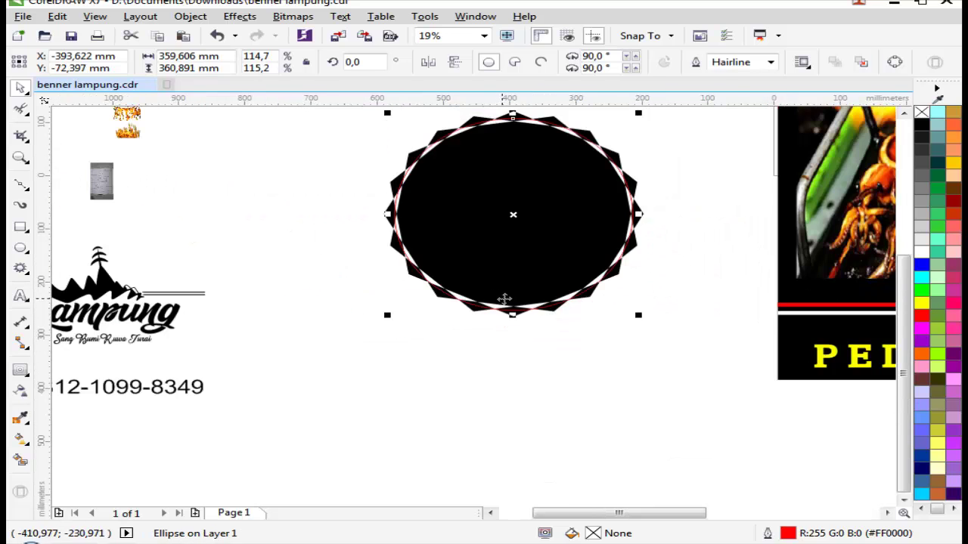
pyautogui.scroll(1, 704, 108)
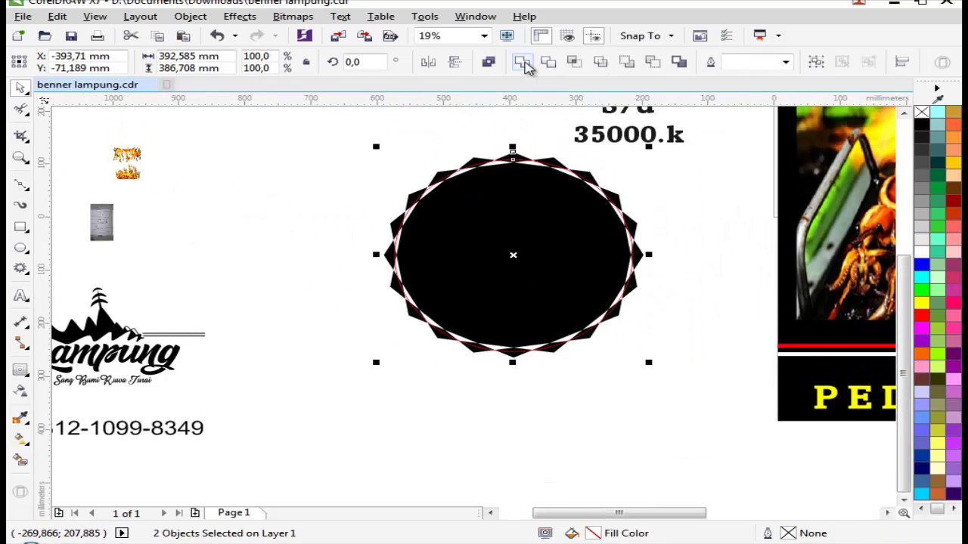
pyautogui.click(523, 62)
pyautogui.press('Escape')
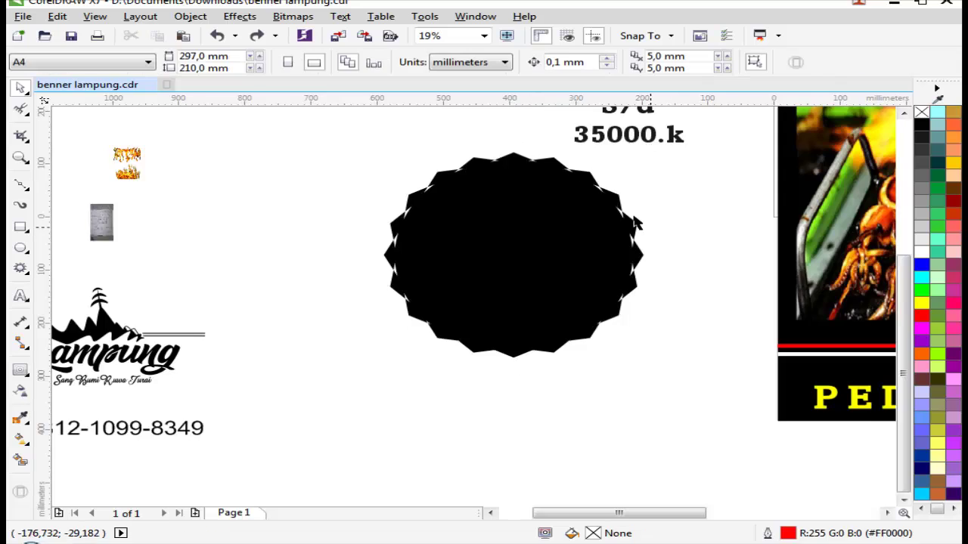
pyautogui.scroll(2, 635, 222)
pyautogui.click(622, 243)
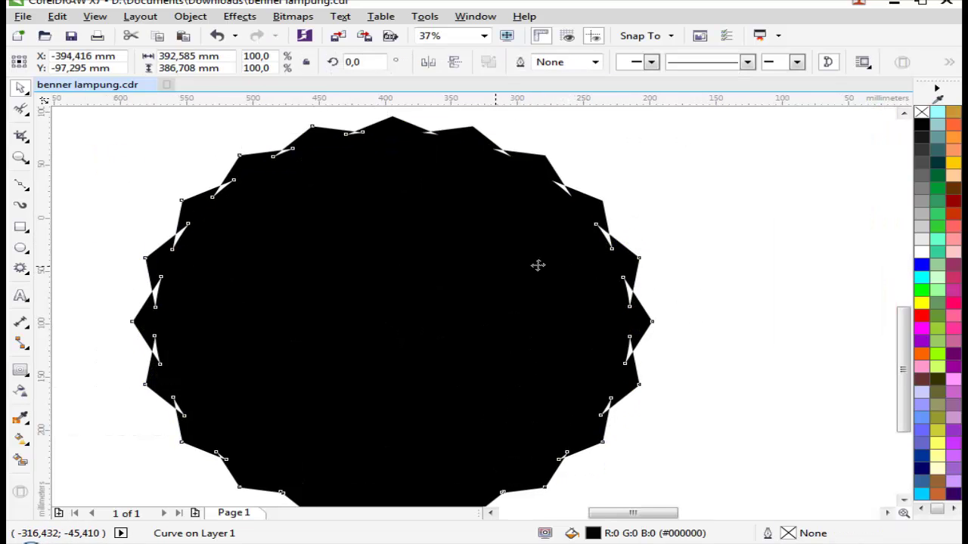
pyautogui.hotkey('ctrl', 'z')
# Step: Widen the circle on both sides to meet the star's inner points, then select both shapes
pyautogui.click(505, 259)
pyautogui.scroll(2, 597, 250)
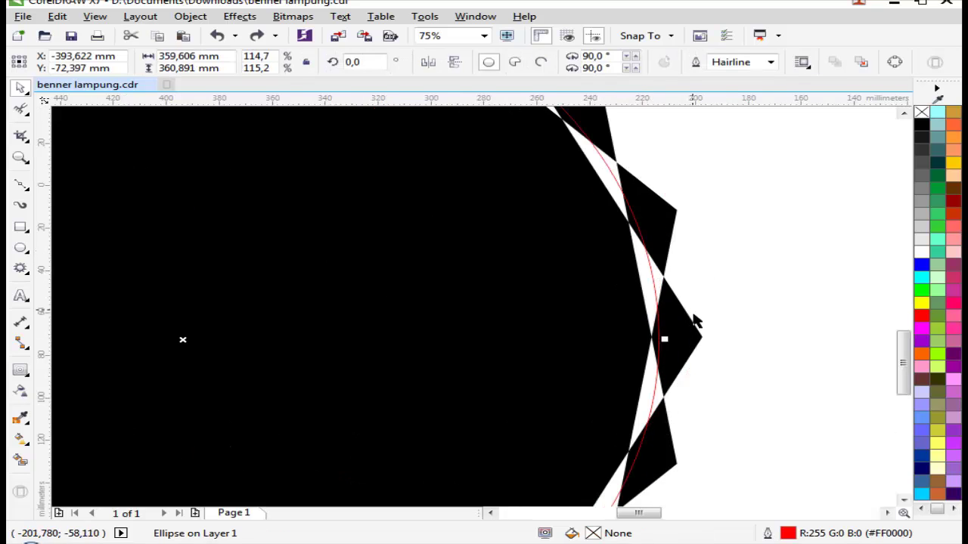
pyautogui.moveTo(658, 339); pyautogui.dragTo(676, 337)
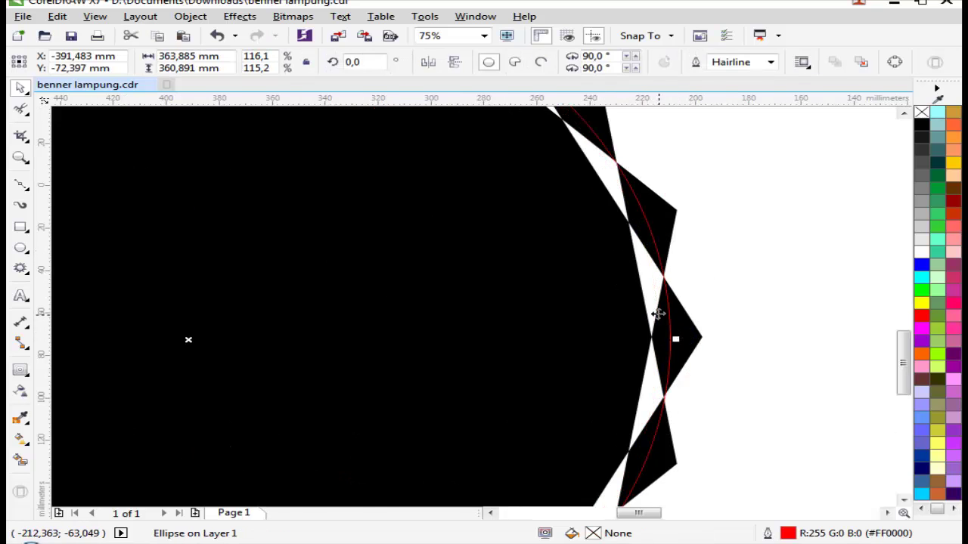
pyautogui.scroll(-2, 143, 270)
pyautogui.scroll(2, 220, 330)
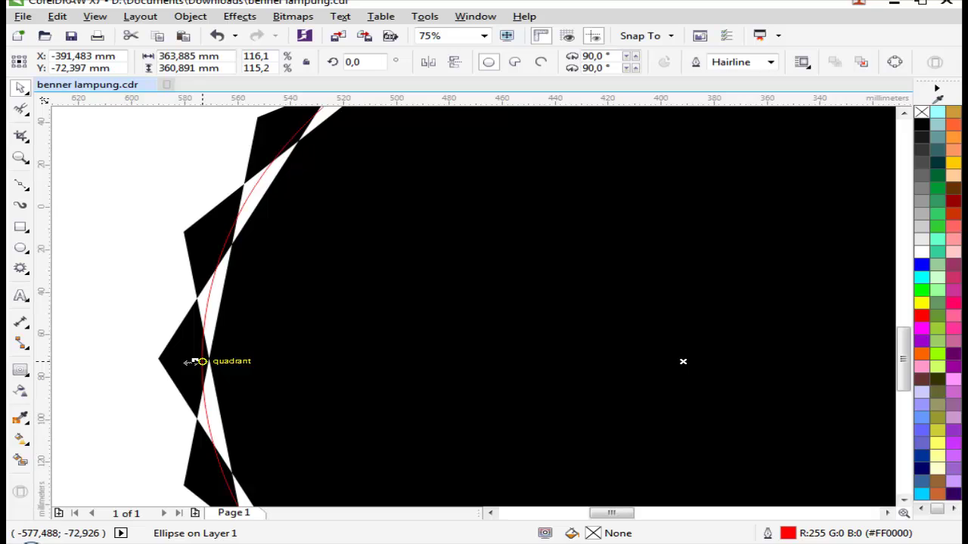
pyautogui.moveTo(188, 363); pyautogui.dragTo(176, 399)
pyautogui.scroll(-2, 176, 399)
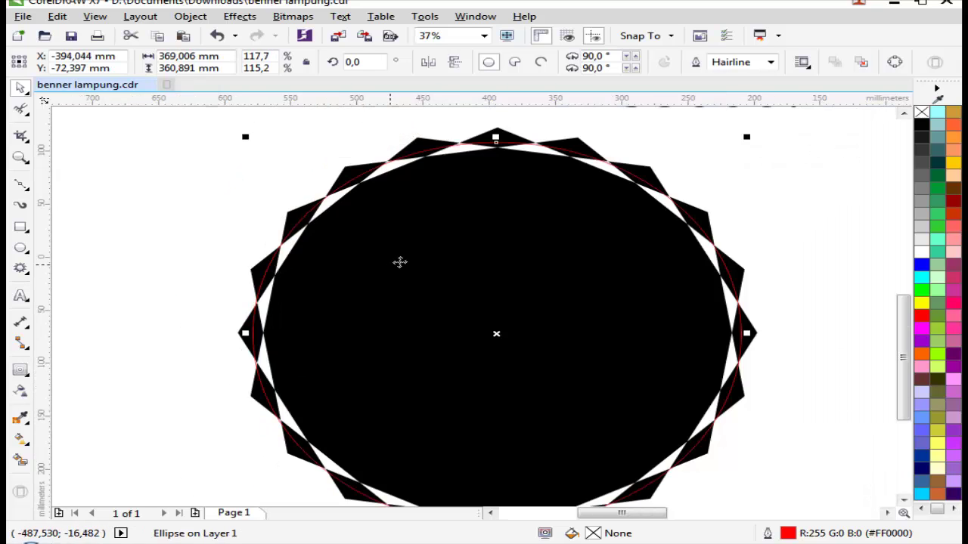
pyautogui.keyDown('shift'); pyautogui.click(580, 147); pyautogui.keyUp('shift')
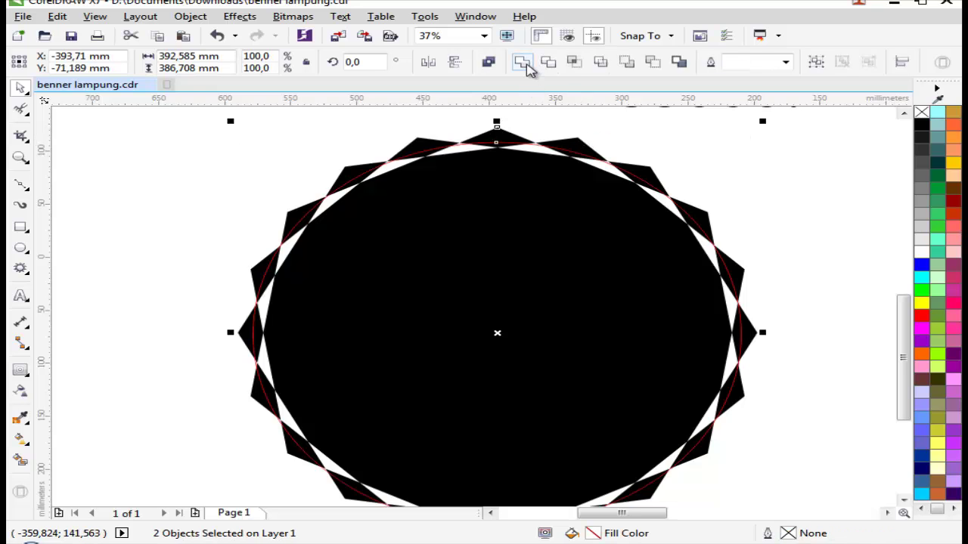
# Step: Weld the star and circle into one starburst and shift it and the price text into position
pyautogui.click(499, 65)
pyautogui.scroll(-3, 553, 275)
pyautogui.click(579, 250)
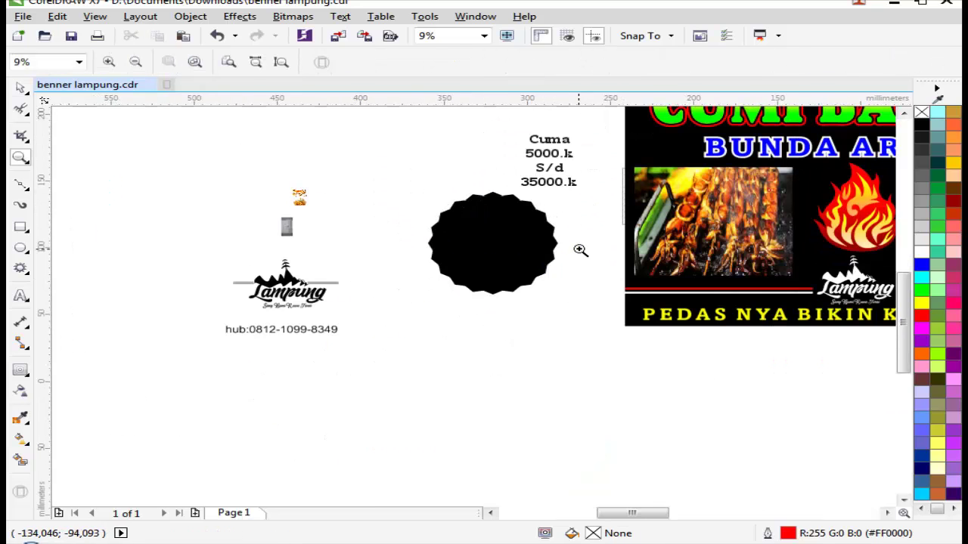
pyautogui.scroll(4, 484, 277)
pyautogui.scroll(-3, 527, 299)
pyautogui.moveTo(527, 298); pyautogui.dragTo(530, 326)
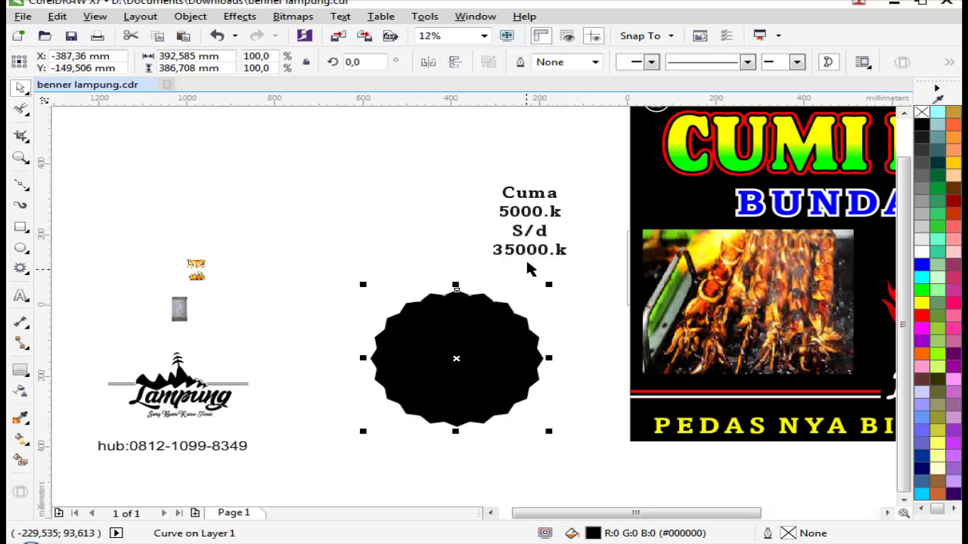
pyautogui.moveTo(565, 250); pyautogui.dragTo(357, 349)
# Step: Fill the starburst yellow and place the price text on top of it
pyautogui.scroll(2, 422, 376)
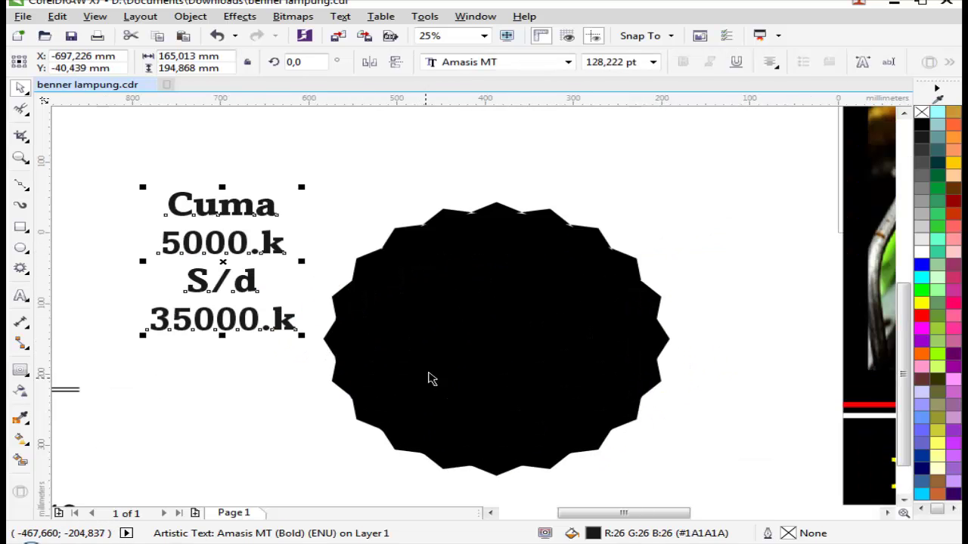
pyautogui.click(447, 315)
pyautogui.click(921, 302)
pyautogui.click(338, 244)
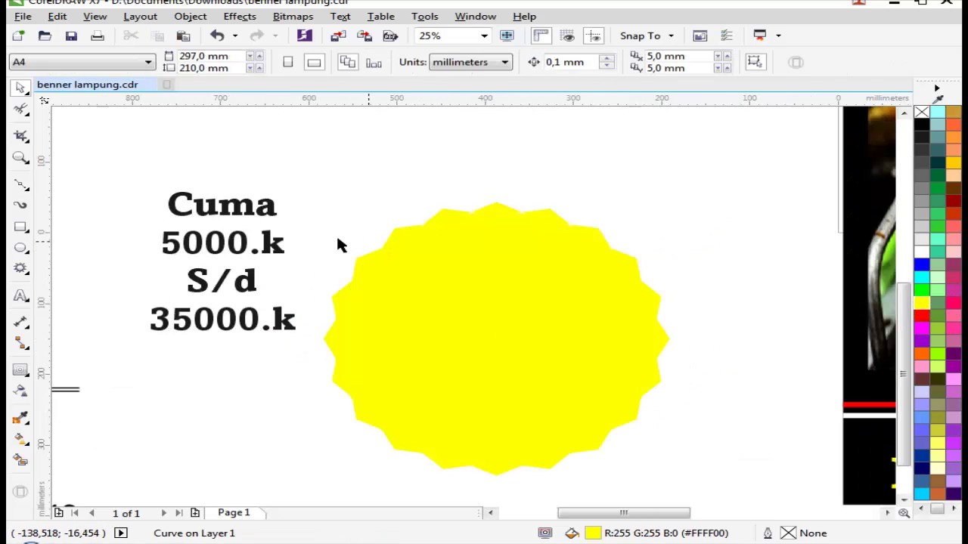
pyautogui.moveTo(257, 237); pyautogui.dragTo(533, 307)
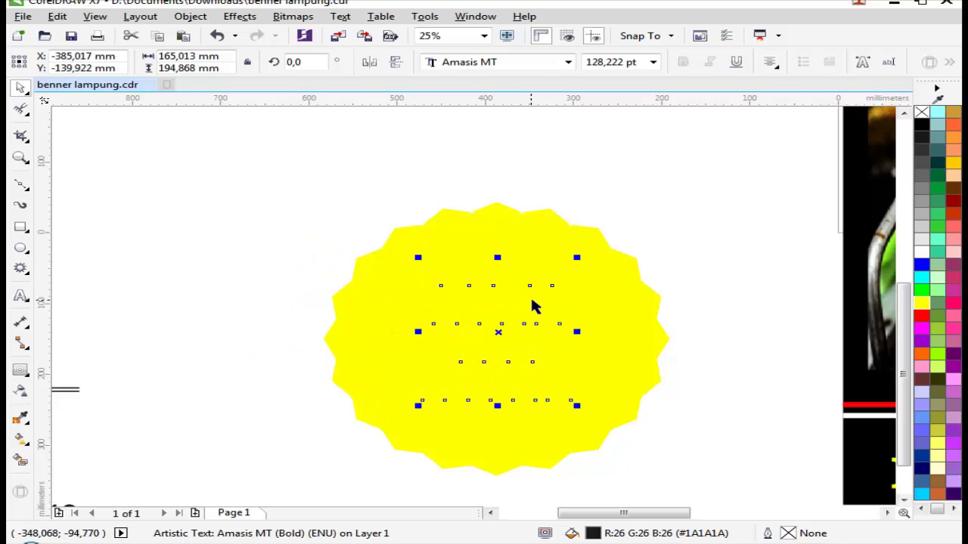
pyautogui.hotkey('shift', 'pageup')
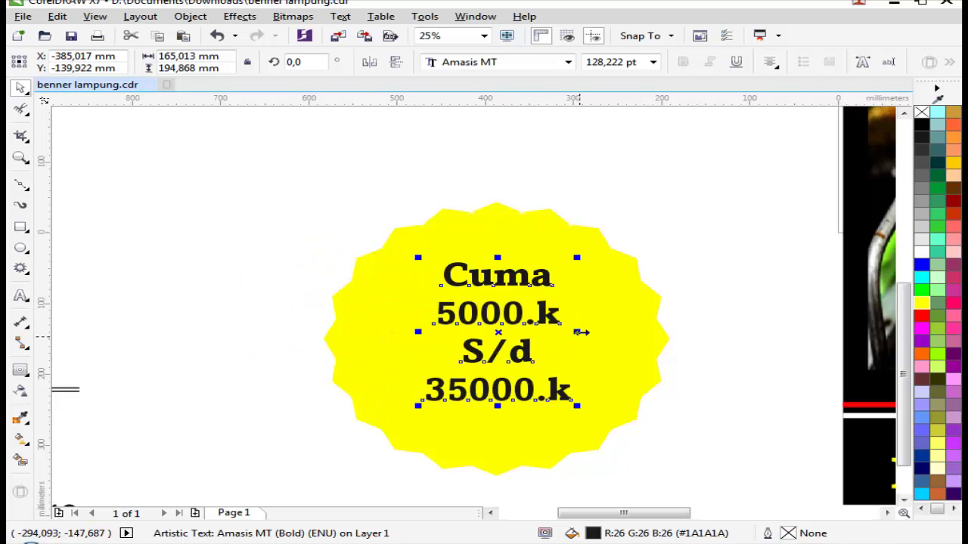
# Step: Widen the price text's letter spacing with the Shape tool
pyautogui.click(20, 111)
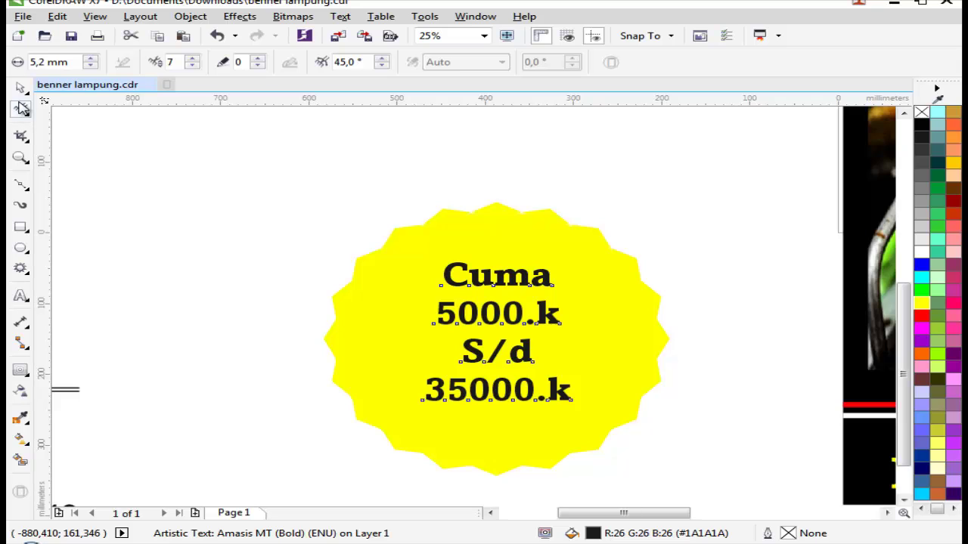
pyautogui.click(21, 109)
pyautogui.click(76, 102)
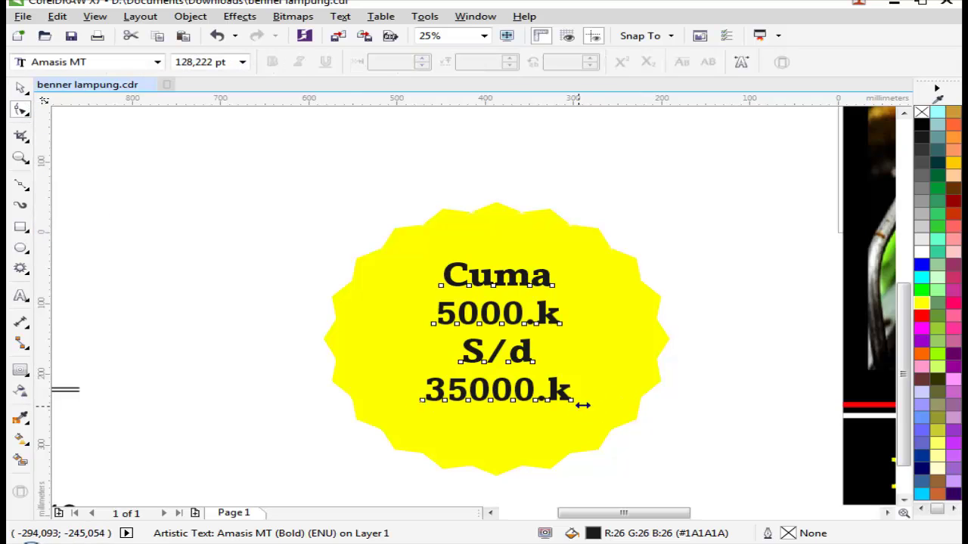
pyautogui.moveTo(582, 405); pyautogui.dragTo(599, 404)
pyautogui.press('space')
# Step: Shrink the yellow starburst to 75.9% and give it a dark outside contour
pyautogui.click(592, 313)
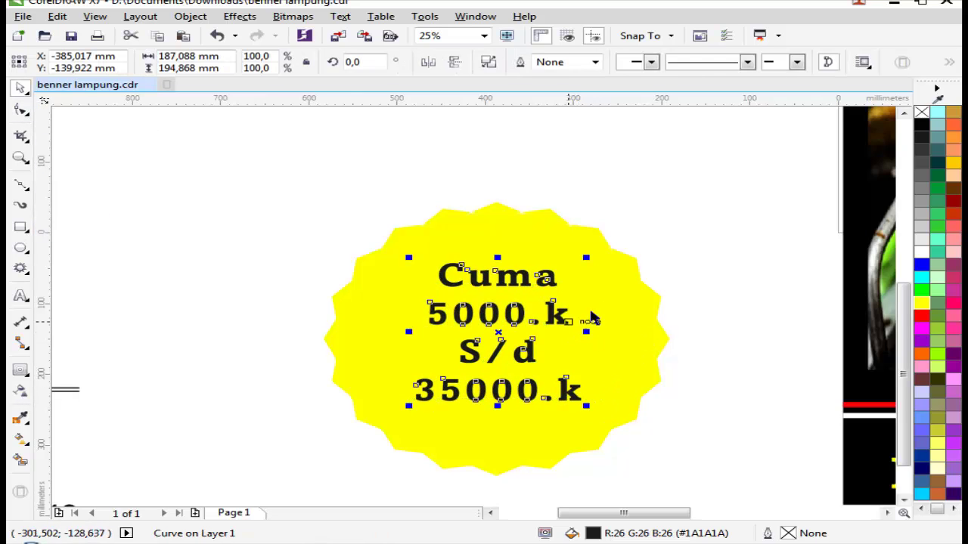
pyautogui.click(663, 289)
pyautogui.click(661, 243)
pyautogui.moveTo(678, 194); pyautogui.dragTo(634, 228)
pyautogui.press('Escape')
pyautogui.click(604, 305)
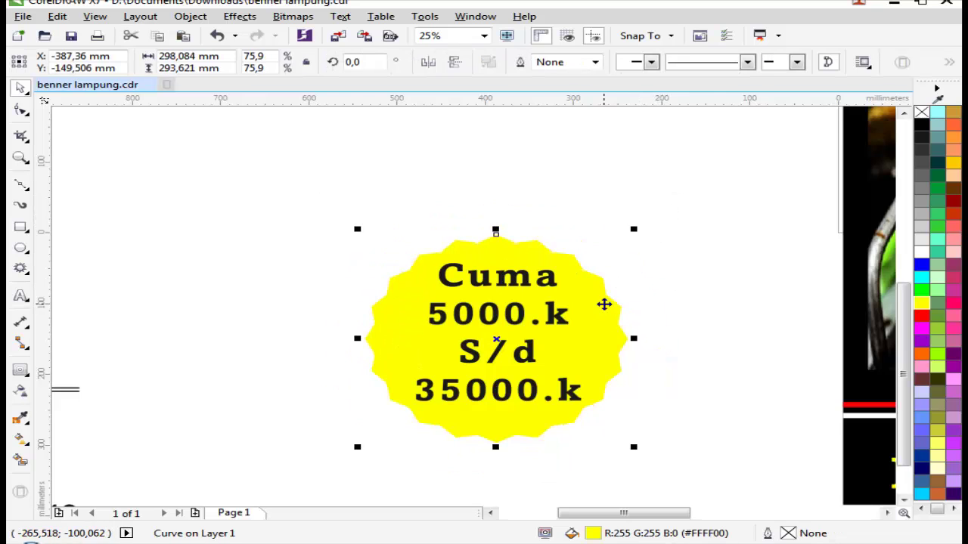
pyautogui.hotkey('ctrl', 'F9')
pyautogui.click(464, 62)
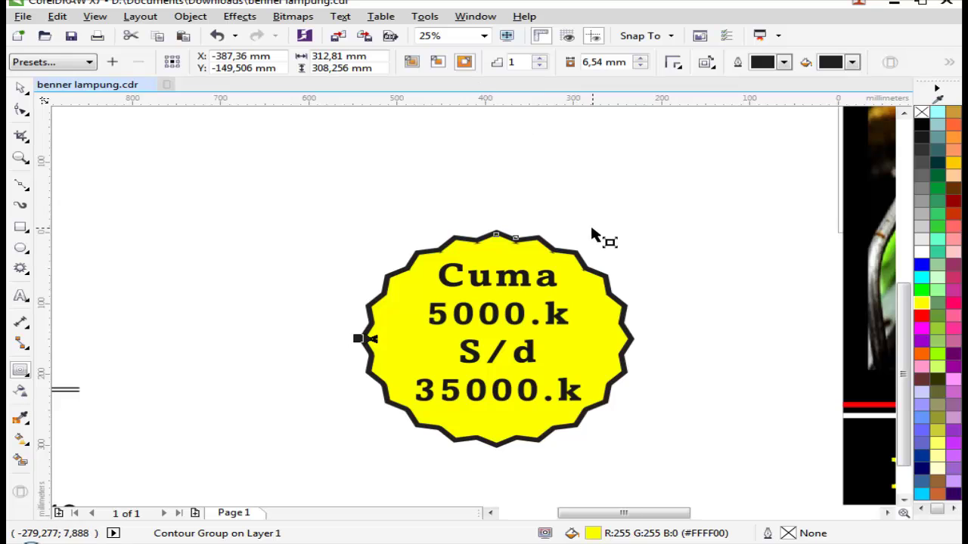
pyautogui.press('space')
# Step: Move the whole badge onto the banner, scale it down and tilt it
pyautogui.scroll(-1, 566, 249)
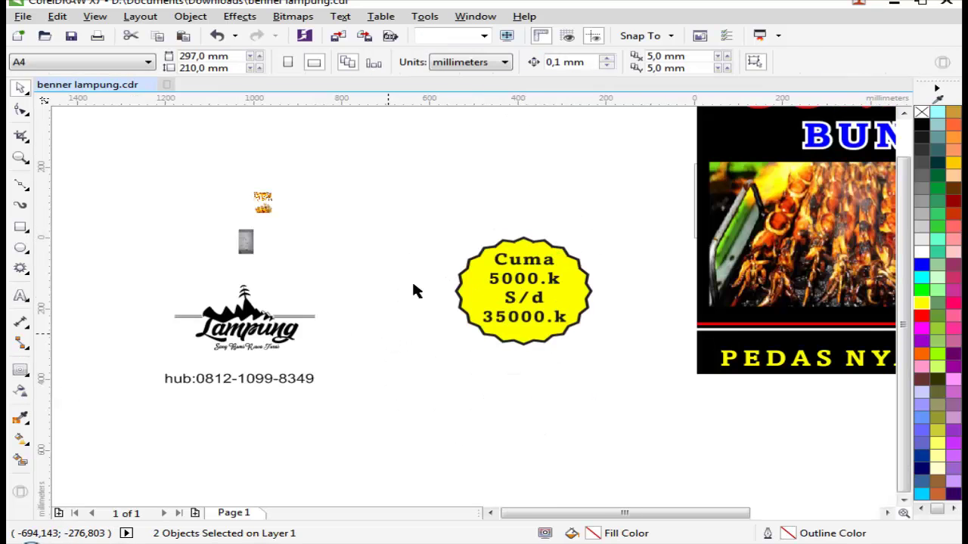
pyautogui.moveTo(414, 209); pyautogui.dragTo(609, 359)
pyautogui.moveTo(564, 286); pyautogui.dragTo(801, 167)
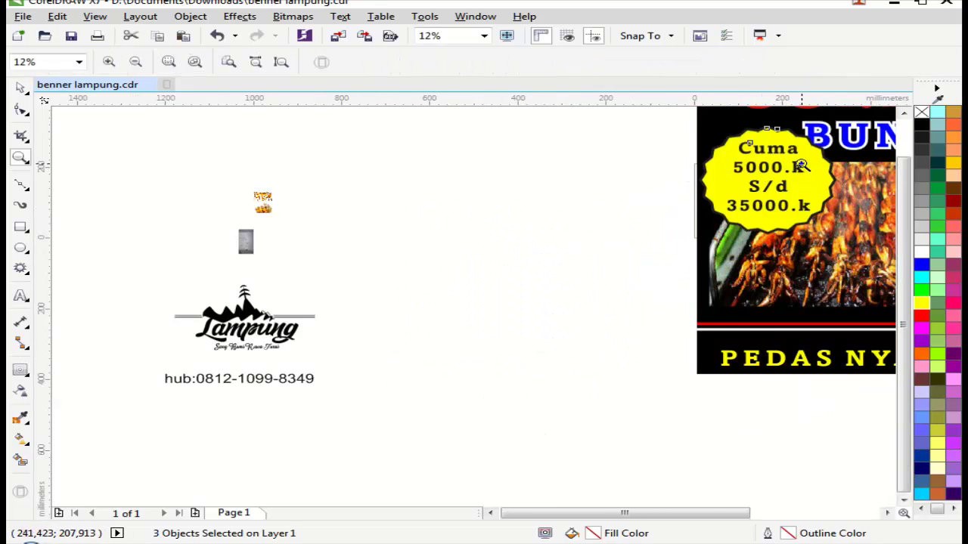
pyautogui.scroll(1, 802, 166)
pyautogui.moveTo(555, 224); pyautogui.dragTo(510, 261)
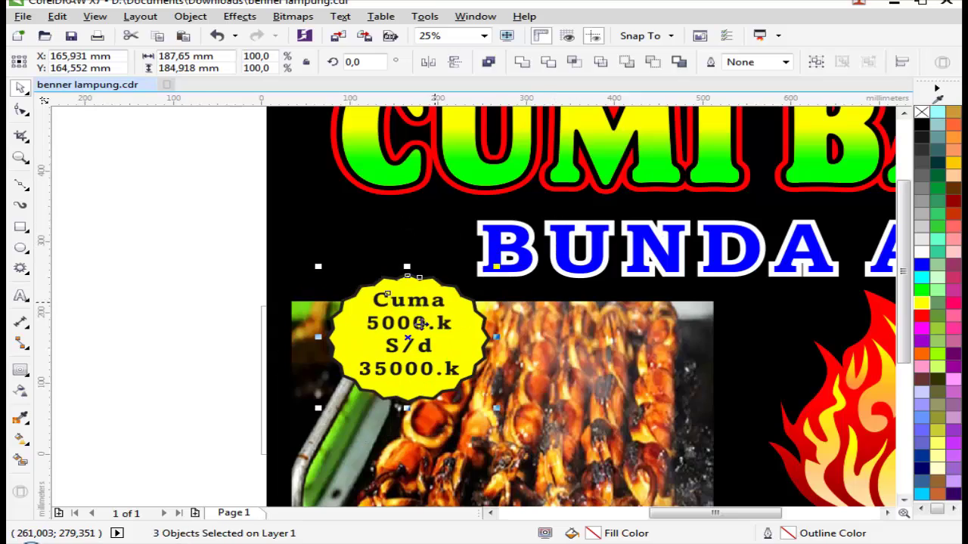
pyautogui.moveTo(409, 356); pyautogui.dragTo(387, 306)
pyautogui.click(387, 307)
pyautogui.moveTo(477, 225); pyautogui.dragTo(476, 182)
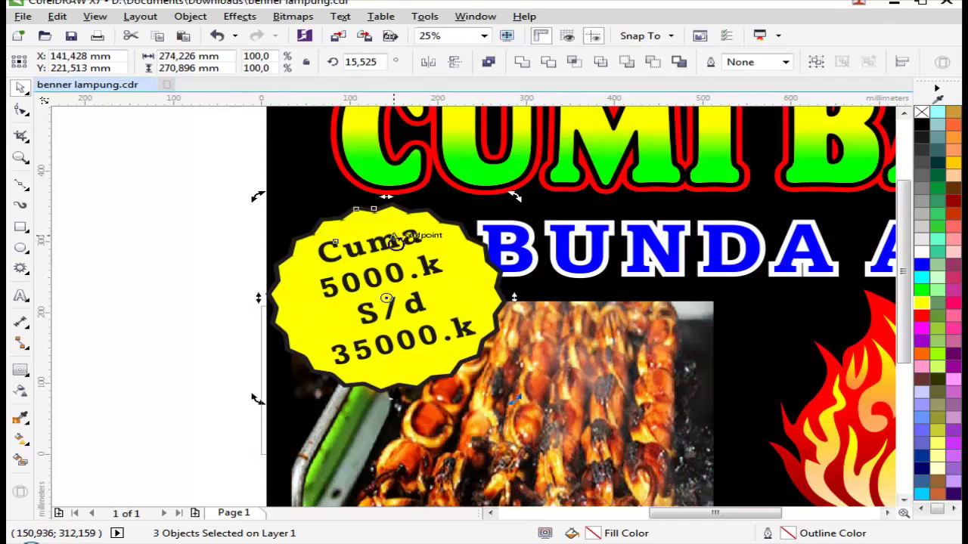
# Step: Nudge the badge over the squid photo at upper left and scale it slightly smaller
pyautogui.press('z')
pyautogui.press('F4')
pyautogui.moveTo(303, 249); pyautogui.dragTo(670, 334)
pyautogui.press('space')
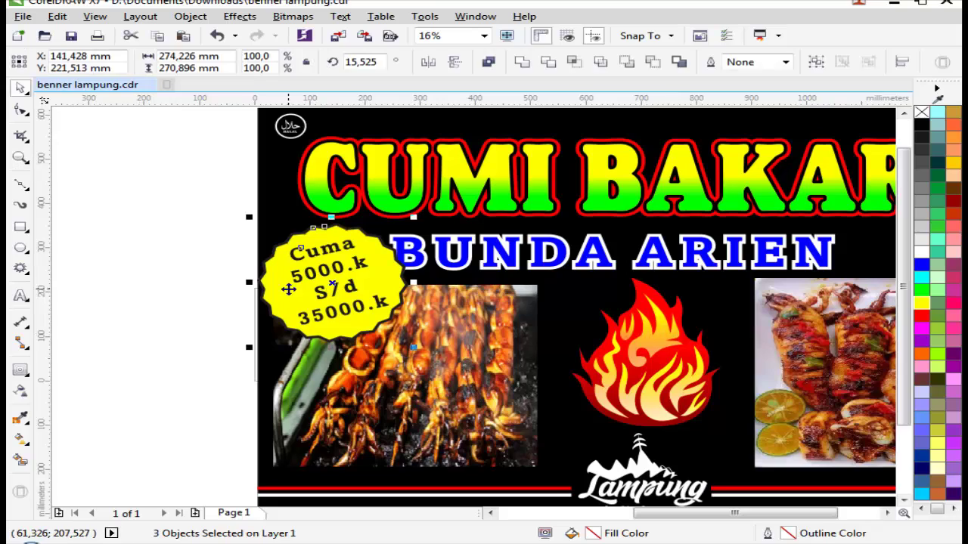
pyautogui.moveTo(306, 281); pyautogui.dragTo(315, 307)
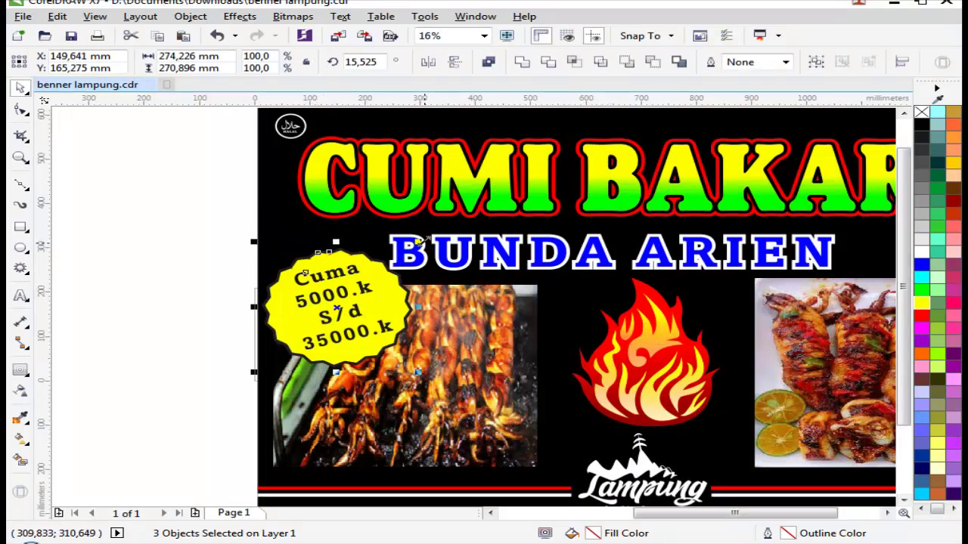
pyautogui.moveTo(418, 241); pyautogui.dragTo(437, 209)
pyautogui.scroll(2, 382, 257)
pyautogui.scroll(-2, 385, 238)
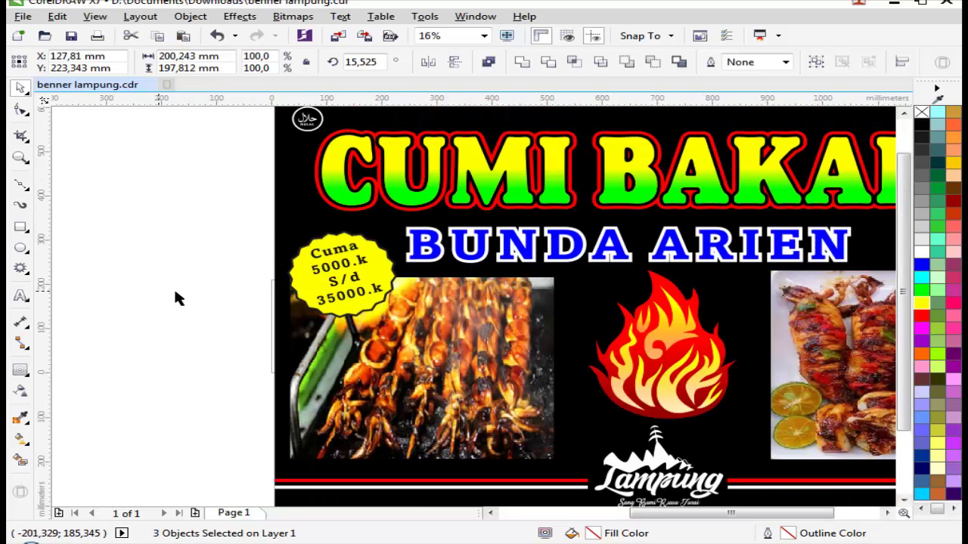
# Step: Add a second outer contour around the white starburst
pyautogui.press('i')
pyautogui.press('z')
pyautogui.moveTo(184, 255); pyautogui.dragTo(527, 301)
pyautogui.press('space')
pyautogui.scroll(2, 479, 400)
pyautogui.click(543, 389)
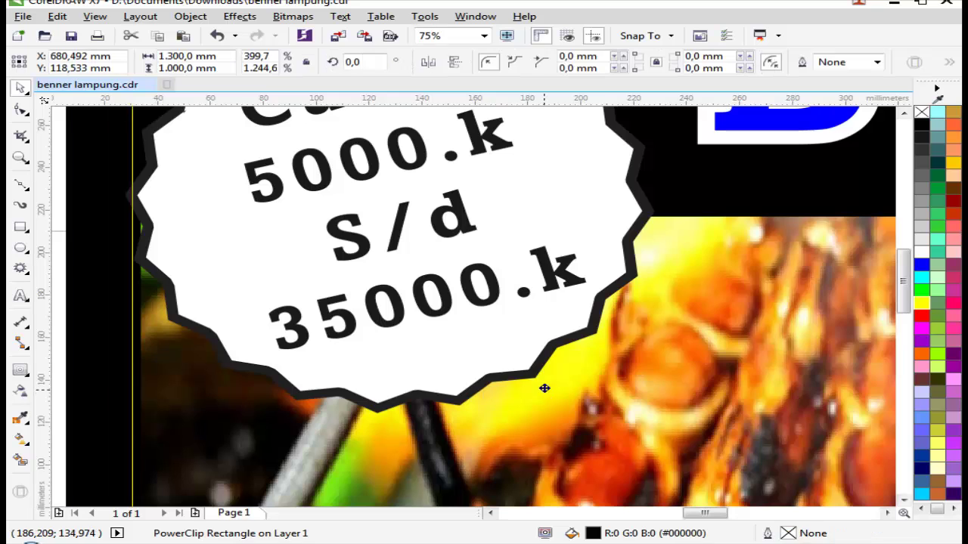
pyautogui.moveTo(534, 386); pyautogui.dragTo(662, 237)
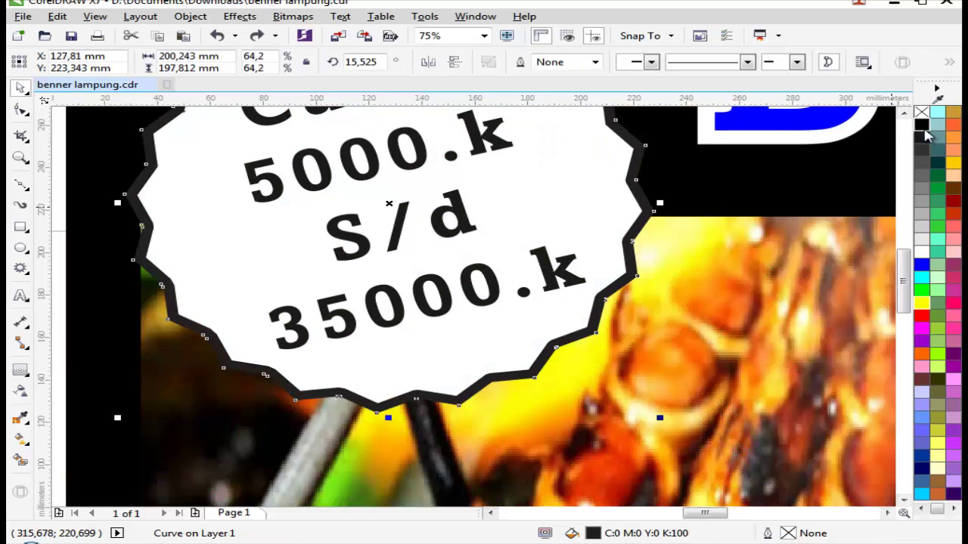
pyautogui.scroll(-2, 662, 237)
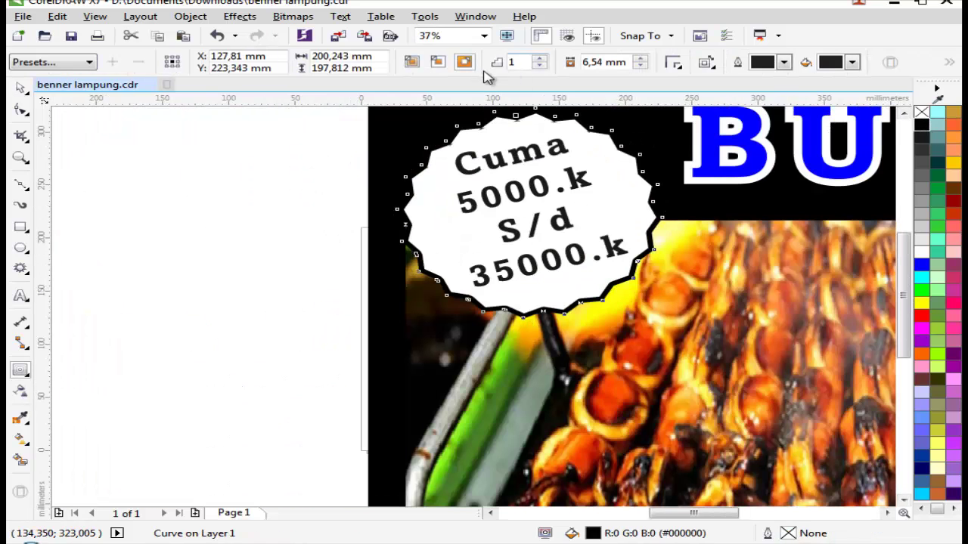
pyautogui.click(467, 65)
# Step: Break the contour apart from the starburst and select the outer ring for red
pyautogui.hotkey('ctrl', 'k')
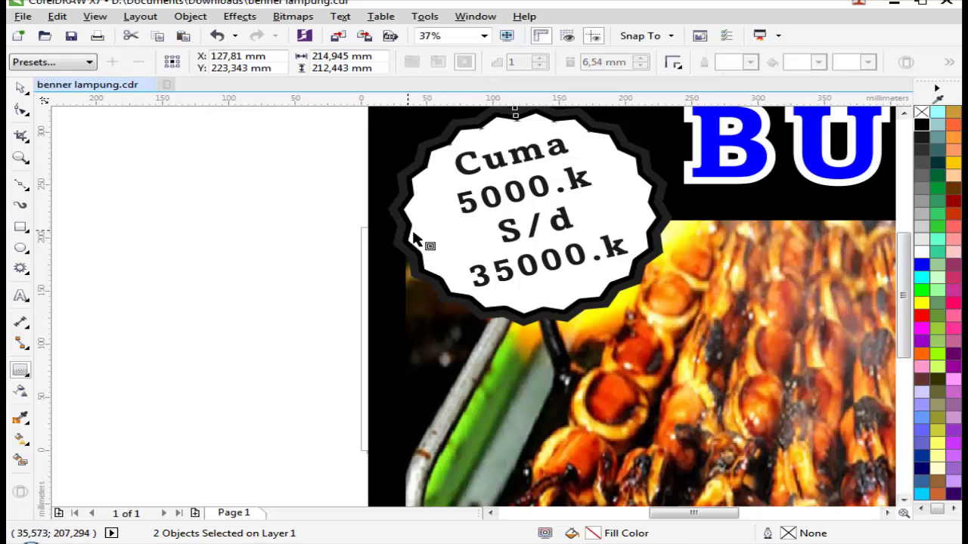
pyautogui.click(346, 238)
pyautogui.scroll(2, 706, 195)
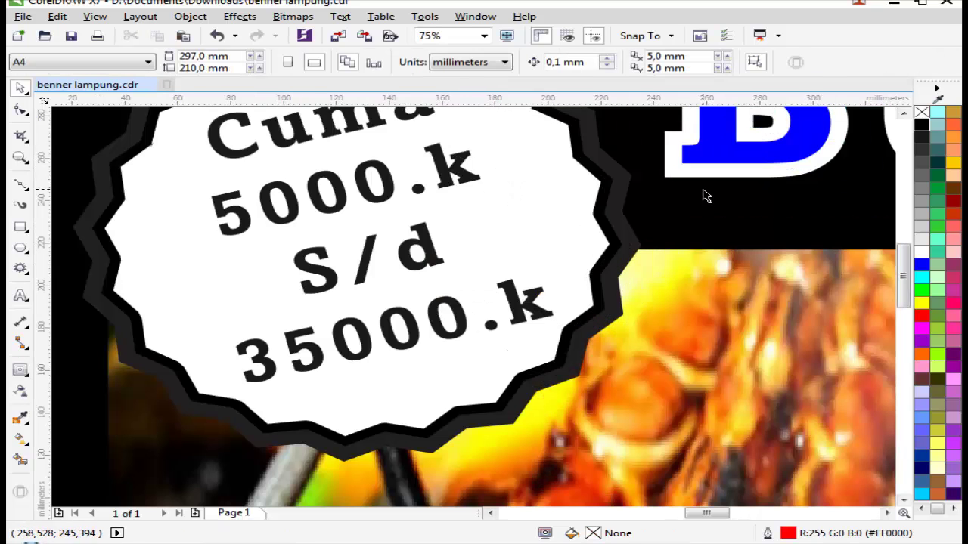
pyautogui.click(637, 251)
pyautogui.scroll(-4, 234, 339)
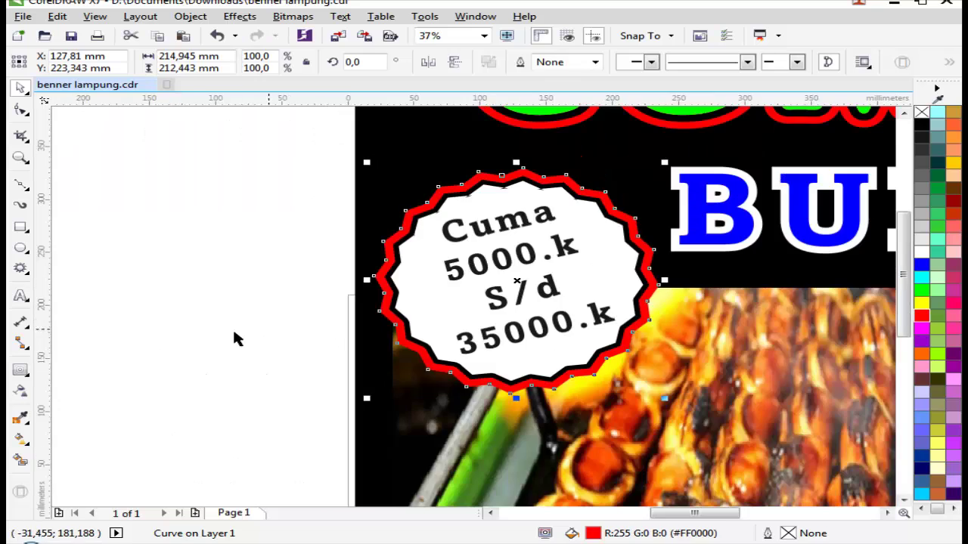
pyautogui.press('Escape')
# Step: Select all badge parts, shrink and reposition them slightly, and group them with Ctrl+G
pyautogui.press('z')
pyautogui.scroll(1, 878, 429)
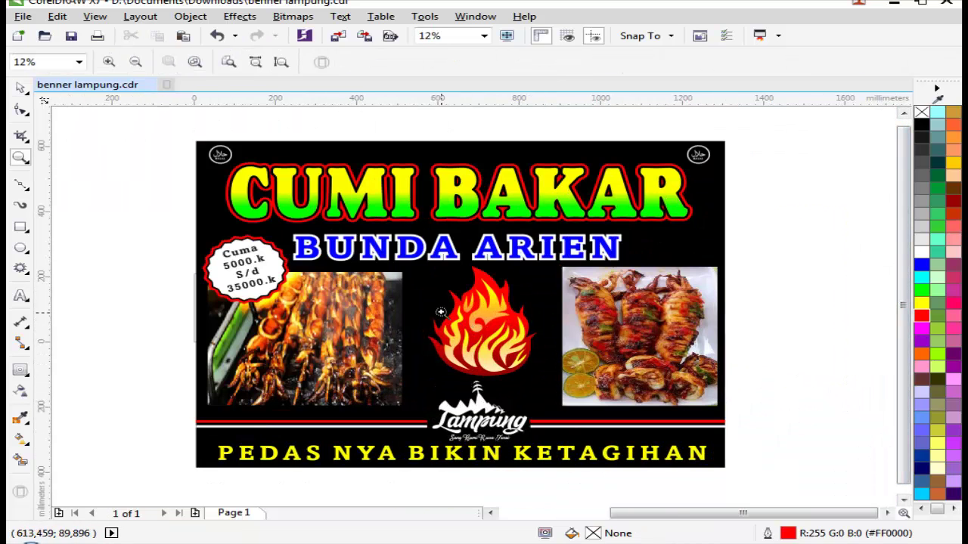
pyautogui.moveTo(113, 194); pyautogui.dragTo(431, 356)
pyautogui.press('space')
pyautogui.moveTo(235, 426); pyautogui.dragTo(595, 197)
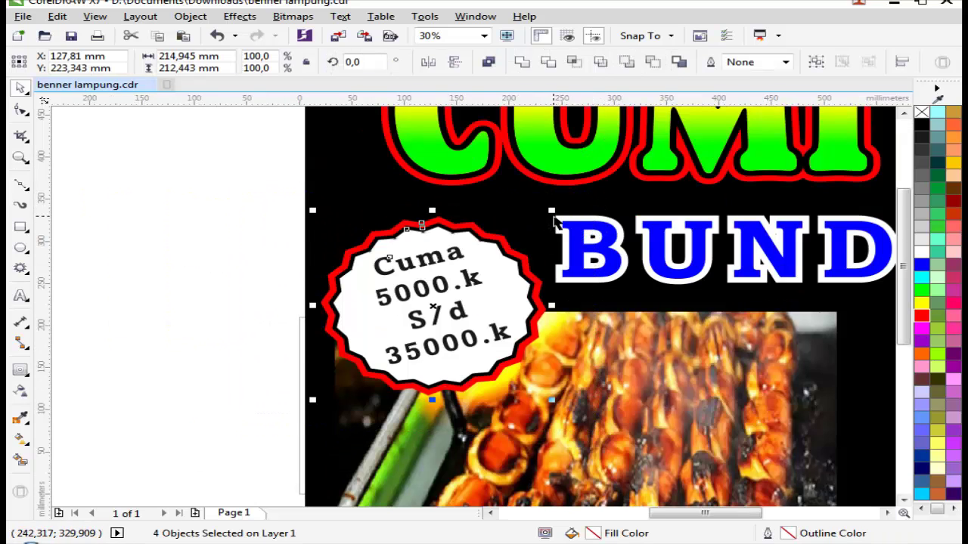
pyautogui.moveTo(553, 209); pyautogui.dragTo(454, 261)
pyautogui.click(816, 64)
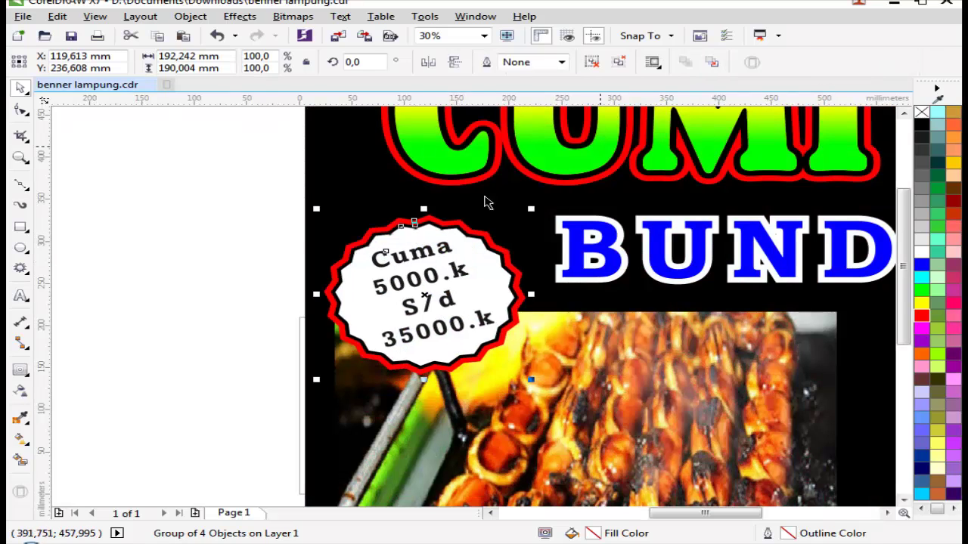
pyautogui.scroll(-2, 486, 202)
pyautogui.click(292, 257)
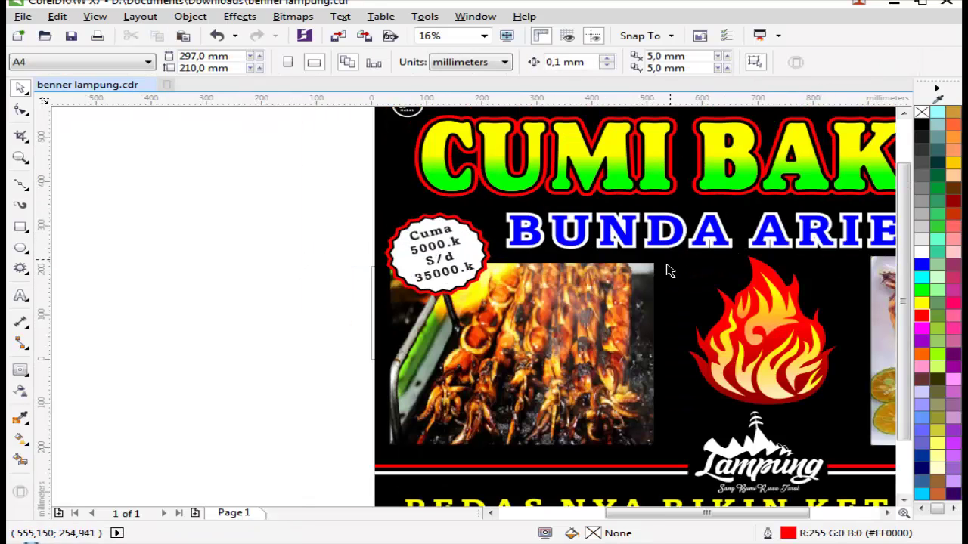
pyautogui.scroll(-1, 643, 257)
pyautogui.press('z')
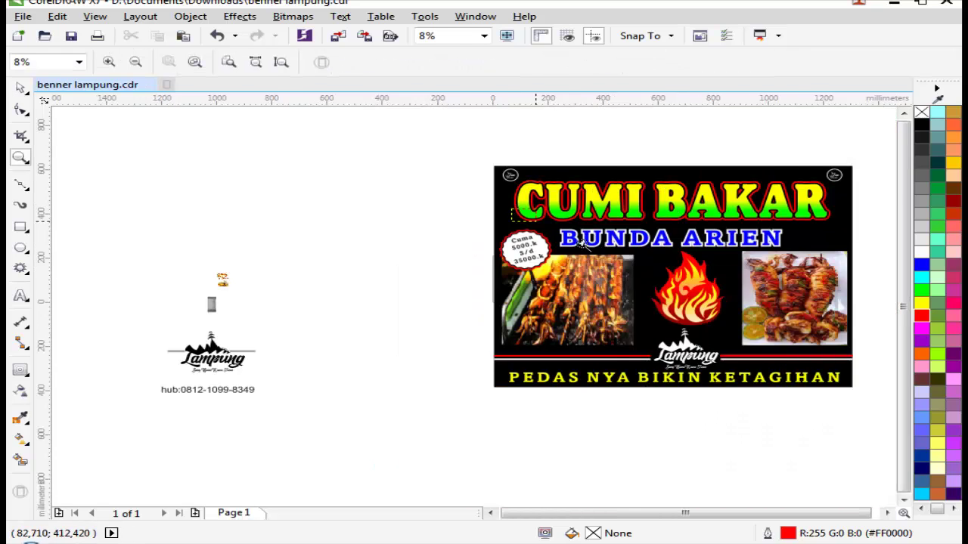
pyautogui.scroll(5, 581, 240)
pyautogui.press('i')
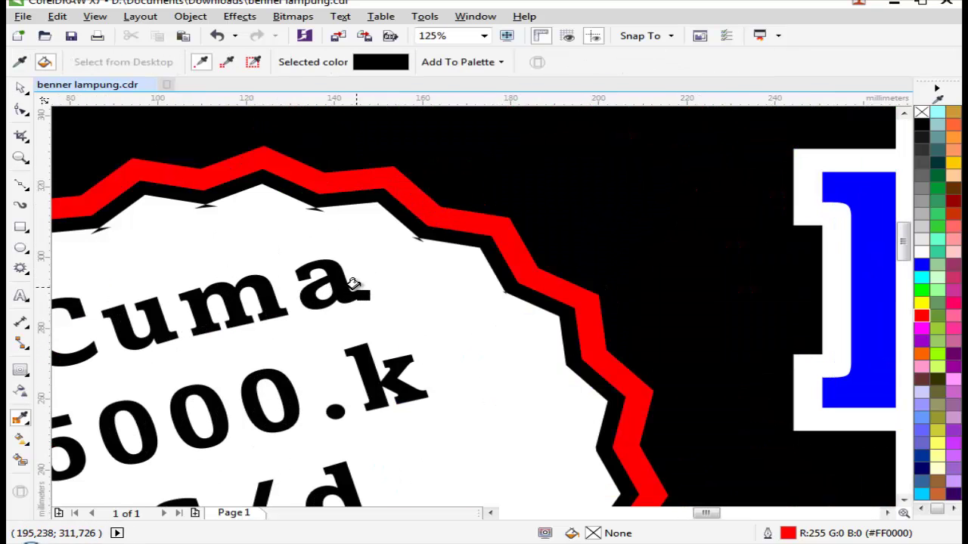
pyautogui.scroll(-5, 353, 284)
pyautogui.press('z')
pyautogui.scroll(1, 828, 361)
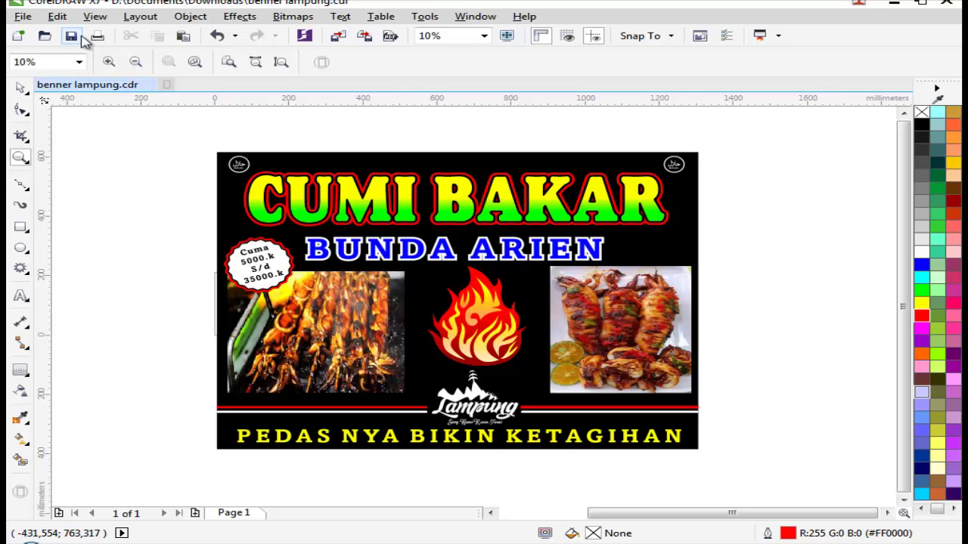
pyautogui.hotkey('ctrl', 's')
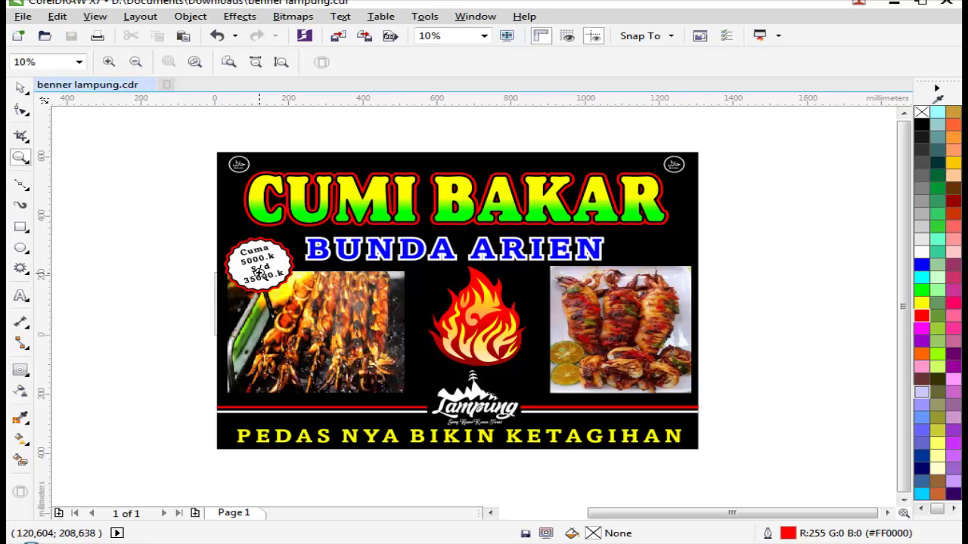
pyautogui.rightClick(789, 234)
pyautogui.moveTo(421, 188); pyautogui.dragTo(820, 362)
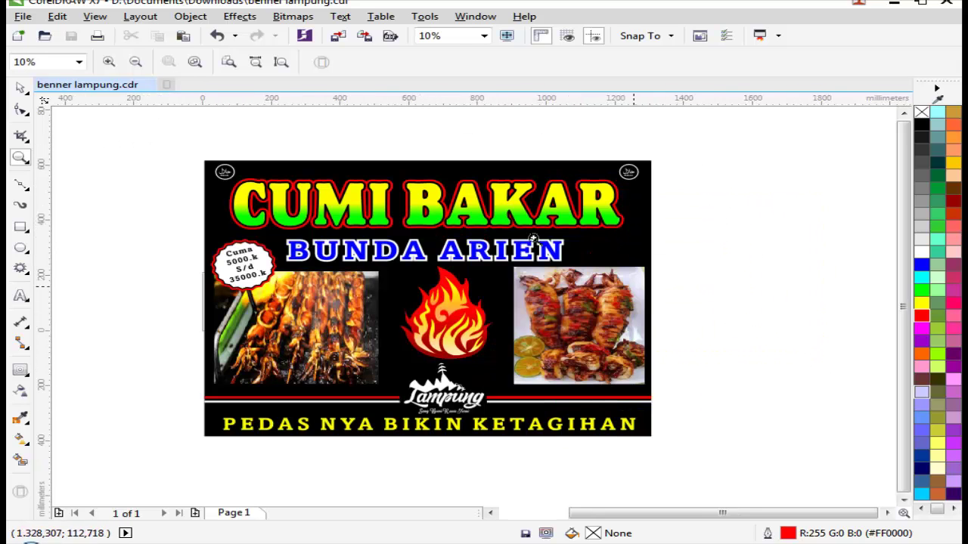
pyautogui.moveTo(155, 156); pyautogui.dragTo(793, 491)
pyautogui.scroll(-3, 614, 347)
pyautogui.click(590, 336)
pyautogui.press('space')
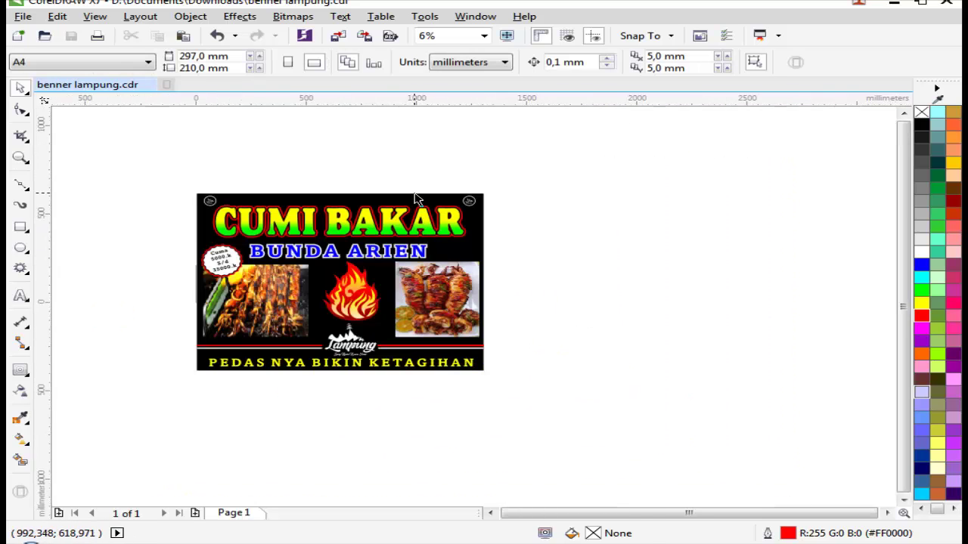
pyautogui.click(418, 200)
pyautogui.rightClick(421, 203)
pyautogui.press('Escape')
# Step: Drag a copy of the banner to the right of the original
pyautogui.moveTo(149, 129); pyautogui.dragTo(581, 432)
pyautogui.moveTo(281, 291); pyautogui.dragTo(600, 291)
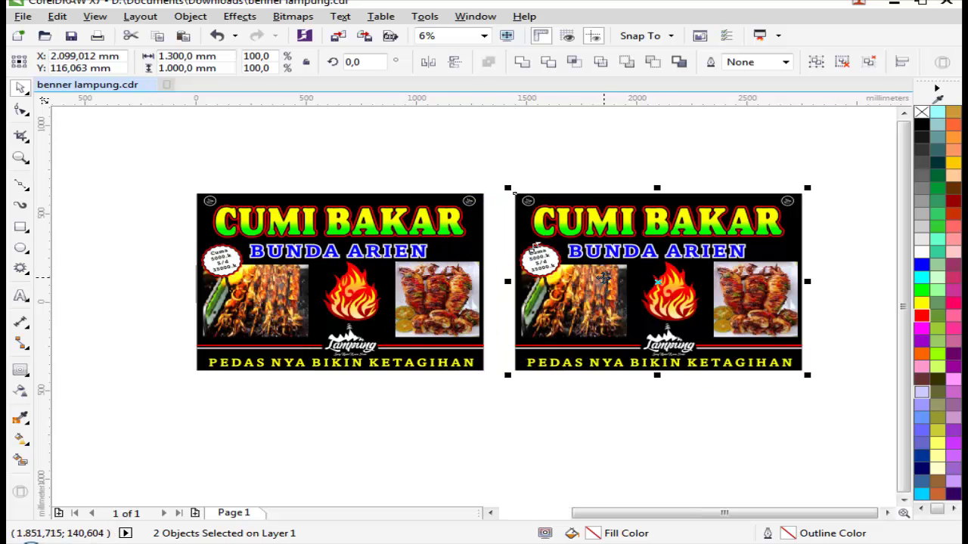
pyautogui.scroll(-2, 567, 275)
pyautogui.press('z')
pyautogui.moveTo(322, 208); pyautogui.dragTo(726, 352)
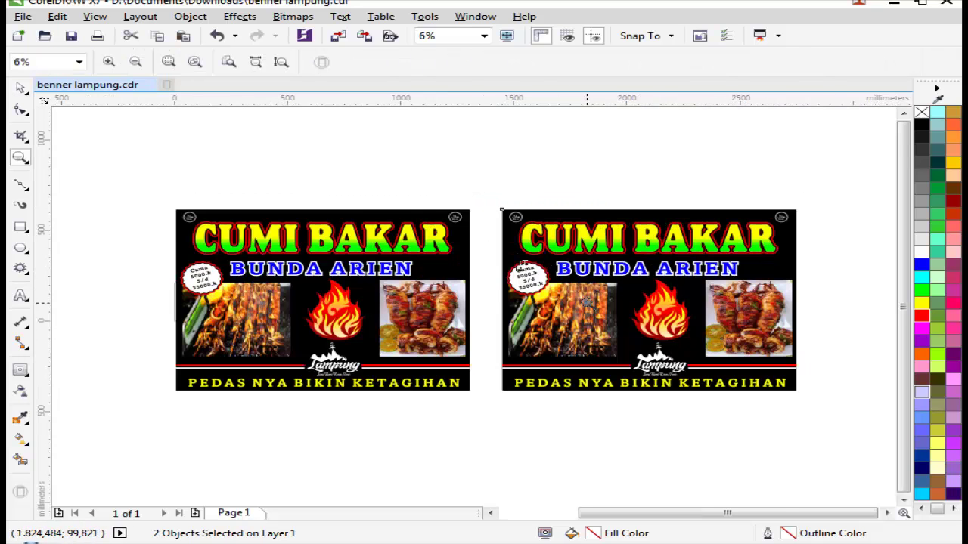
pyautogui.click(577, 294)
pyautogui.press('space')
# Step: Zoom in on the right-hand copy, then zoom back out to show both banners
pyautogui.scroll(-2, 577, 294)
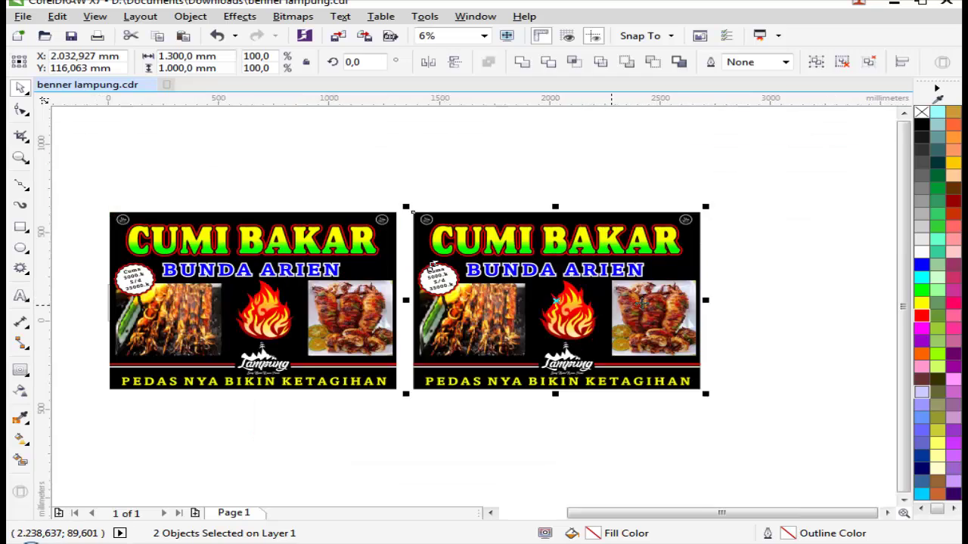
pyautogui.press('z')
pyautogui.click(690, 294)
pyautogui.press('space')
pyautogui.moveTo(590, 222); pyautogui.dragTo(590, 169)
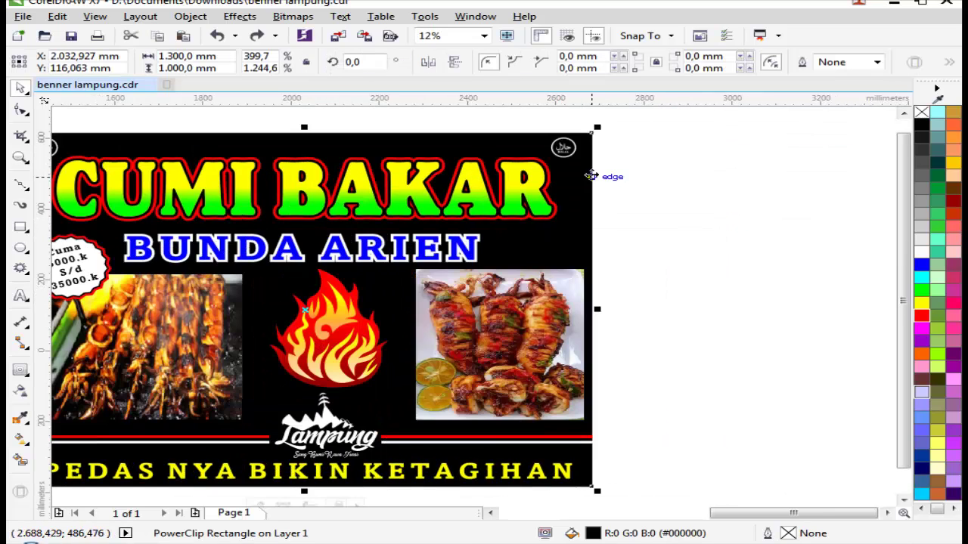
pyautogui.rightClick(591, 167)
pyautogui.press('Escape')
pyautogui.press('Escape')
pyautogui.scroll(-2, 656, 209)
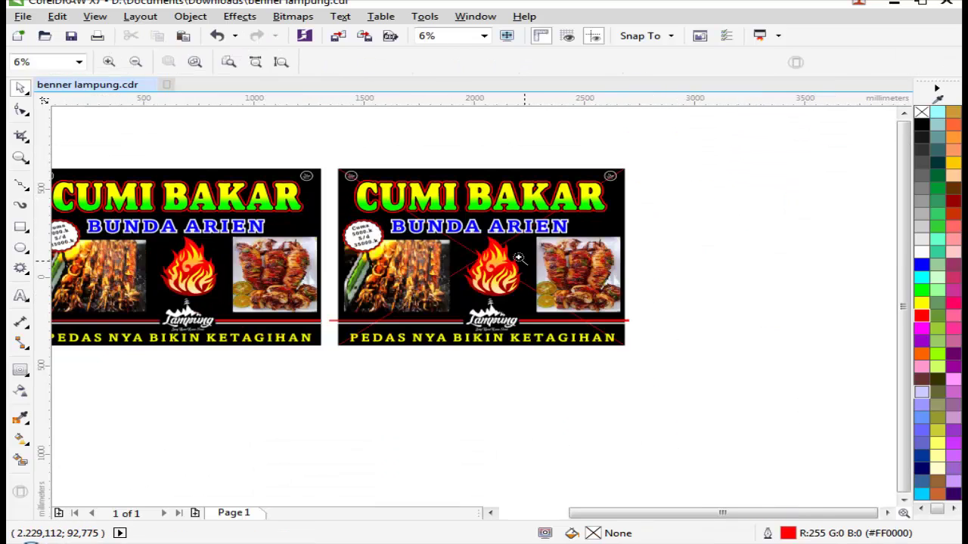
pyautogui.press('z')
pyautogui.press('space')
# Step: Draw a rectangle below the banners, fill it dark red and fade it top to bottom
pyautogui.click(21, 227)
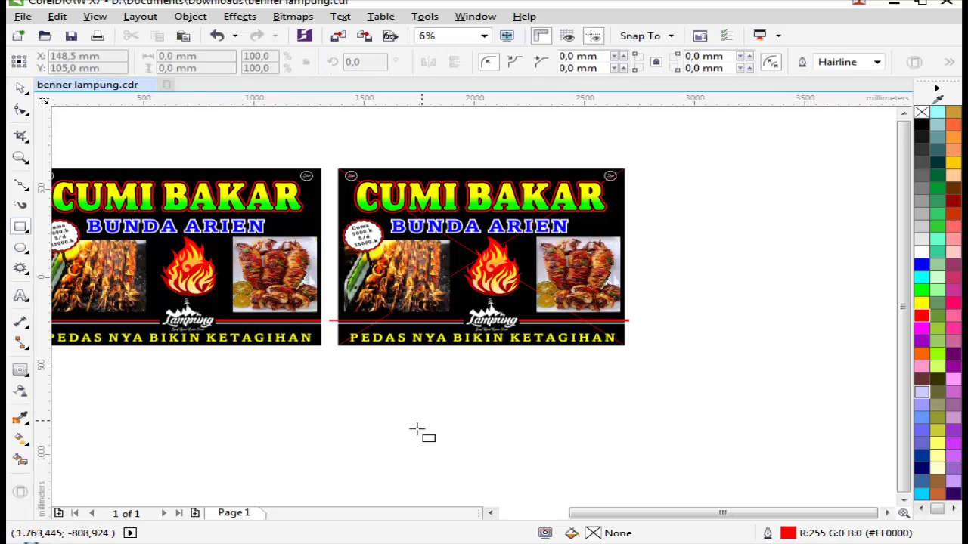
pyautogui.moveTo(398, 456)
pyautogui.mouseDown()
pyautogui.moveTo(823, 375)
pyautogui.moveTo(818, 362)
pyautogui.mouseUp()
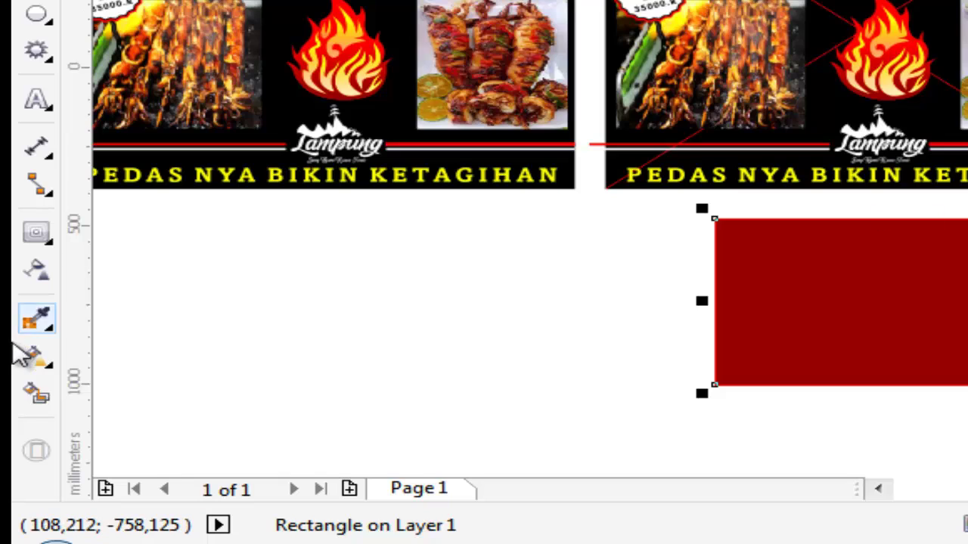
pyautogui.click(35, 271)
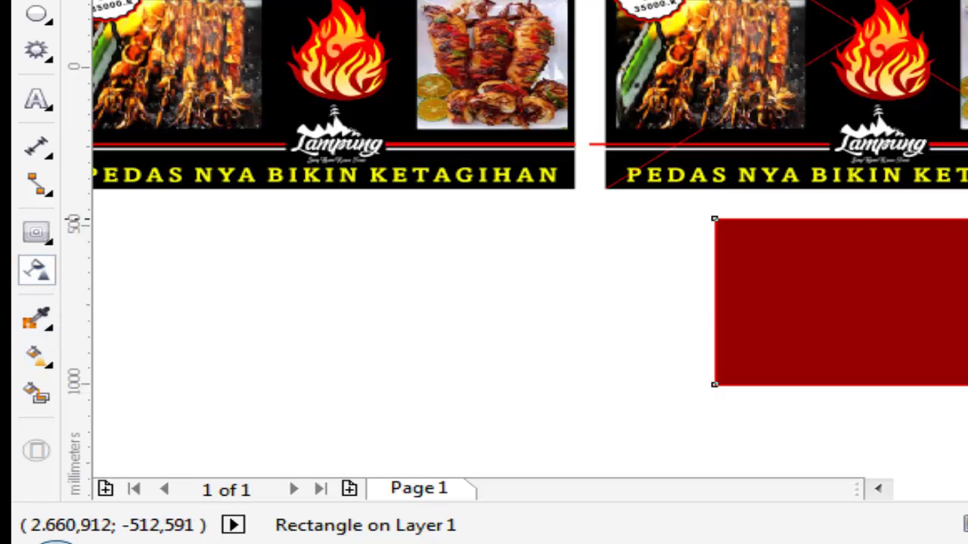
pyautogui.moveTo(839, 223); pyautogui.dragTo(854, 106)
pyautogui.scroll(1, 530, 138)
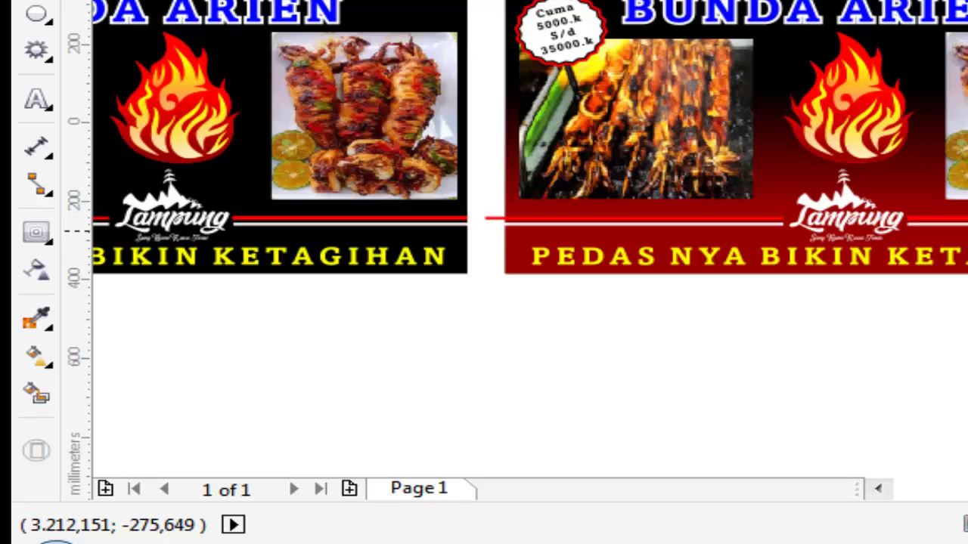
# Step: Recolour the fading rectangle green and PowerClip it into the right banner
pyautogui.hotkey('ctrl', 'z')
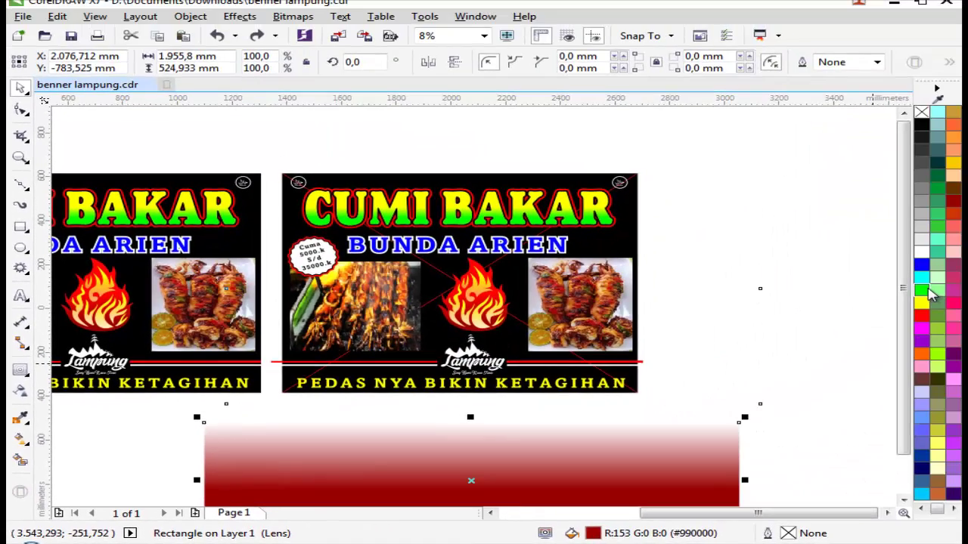
pyautogui.click(928, 291)
pyautogui.moveTo(564, 477); pyautogui.dragTo(302, 389)
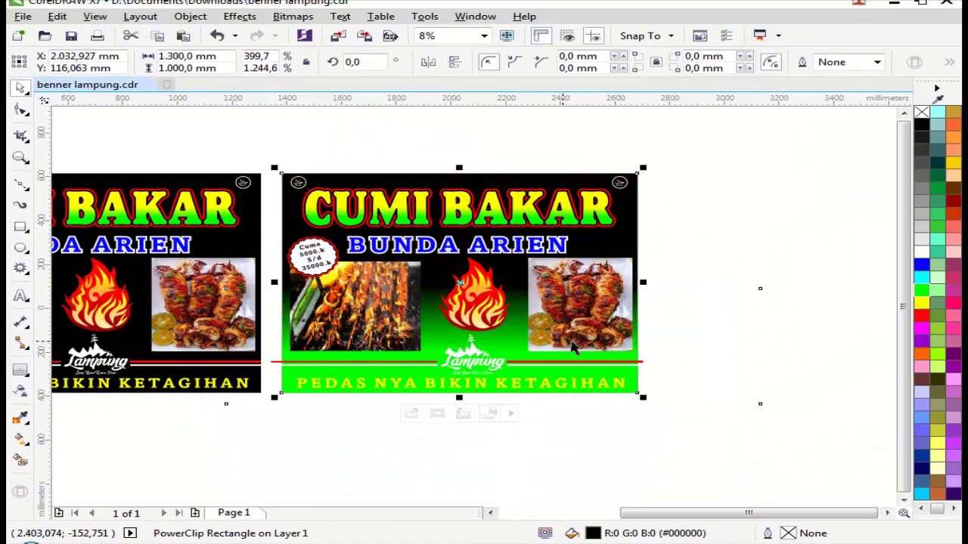
pyautogui.click(767, 337)
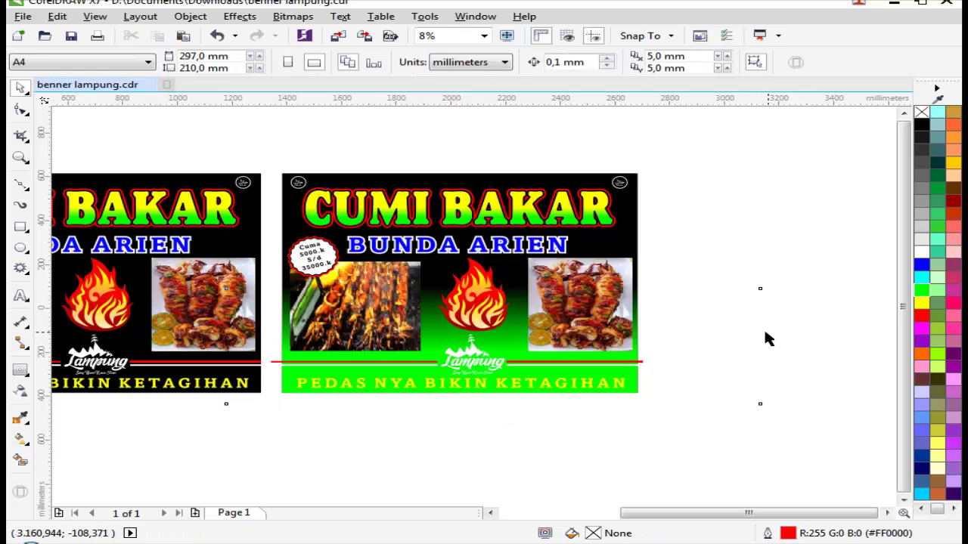
# Step: Edit the banner's PowerClip contents, moving and stretching the green gradient taller
pyautogui.press('z')
pyautogui.moveTo(281, 265); pyautogui.dragTo(833, 369)
pyautogui.press('space')
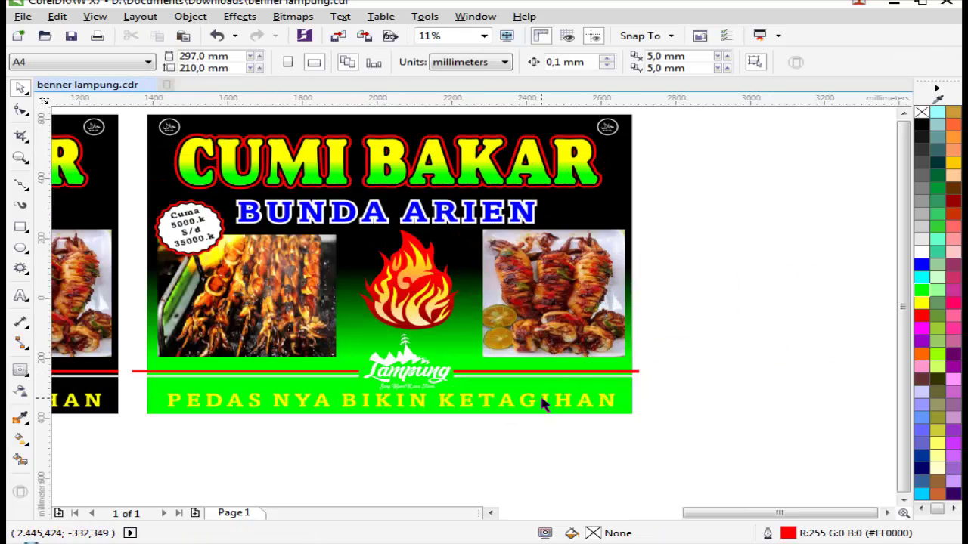
pyautogui.click(533, 250)
pyautogui.rightClick(624, 249)
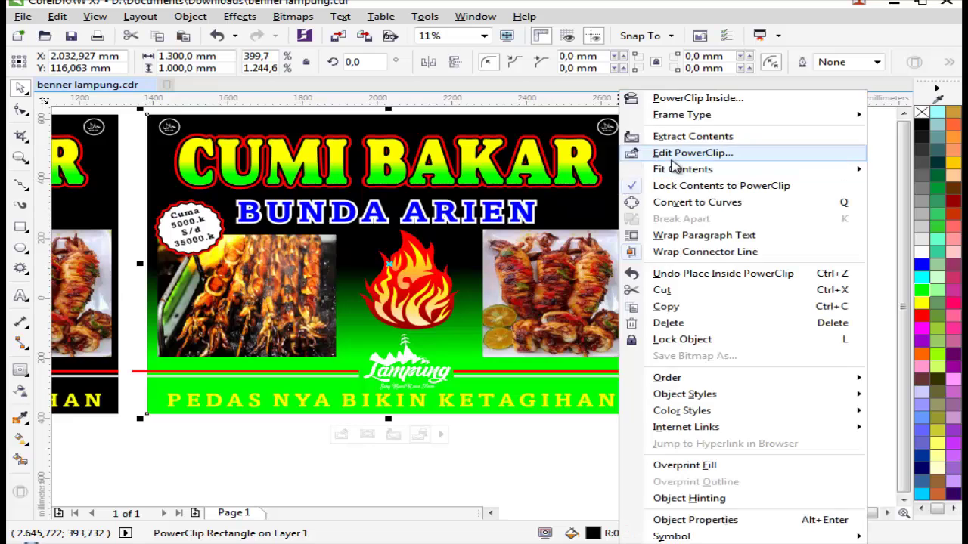
pyautogui.click(640, 152)
pyautogui.moveTo(567, 318); pyautogui.dragTo(536, 259)
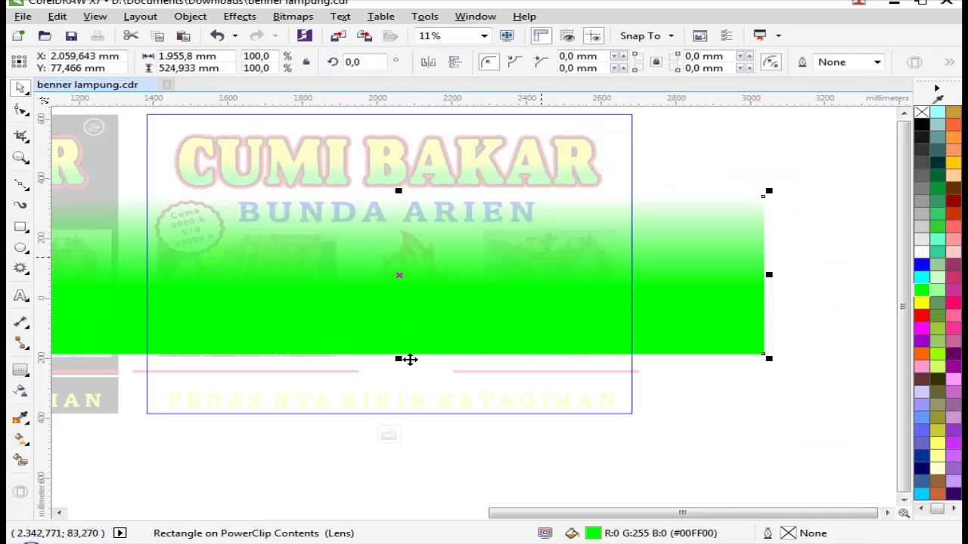
pyautogui.moveTo(399, 360); pyautogui.dragTo(400, 442)
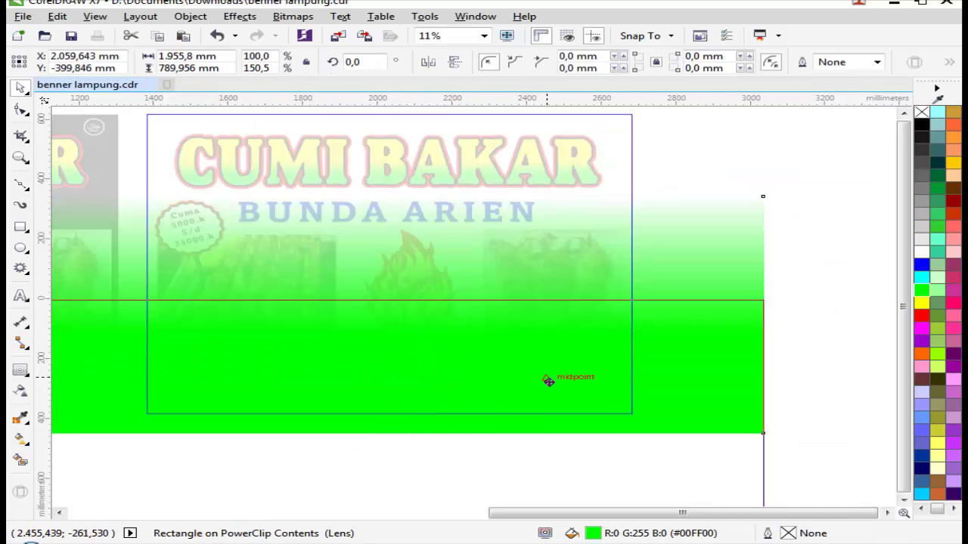
pyautogui.moveTo(551, 406); pyautogui.dragTo(552, 406)
# Step: Try a blue lower gradient, undo it, and finish editing the contents
pyautogui.click(926, 266)
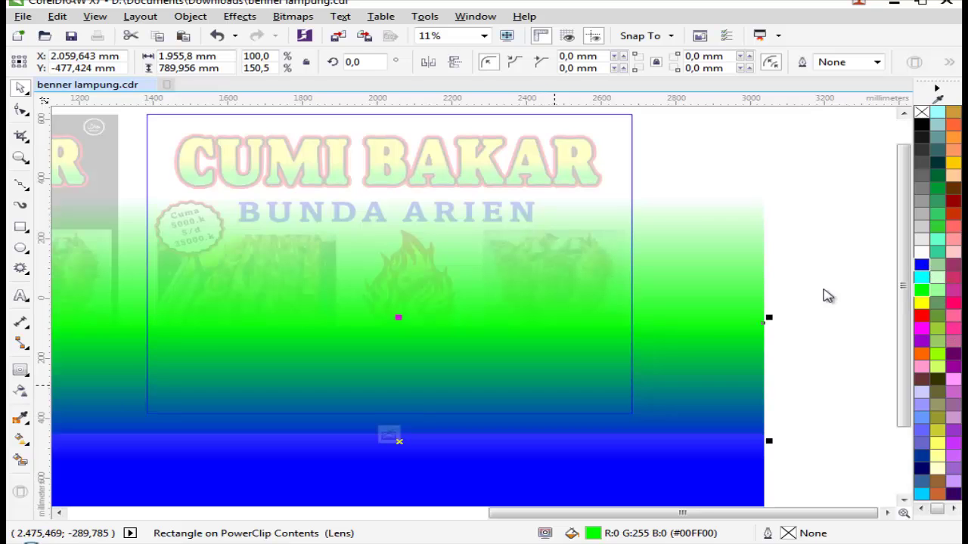
pyautogui.rightClick(668, 352)
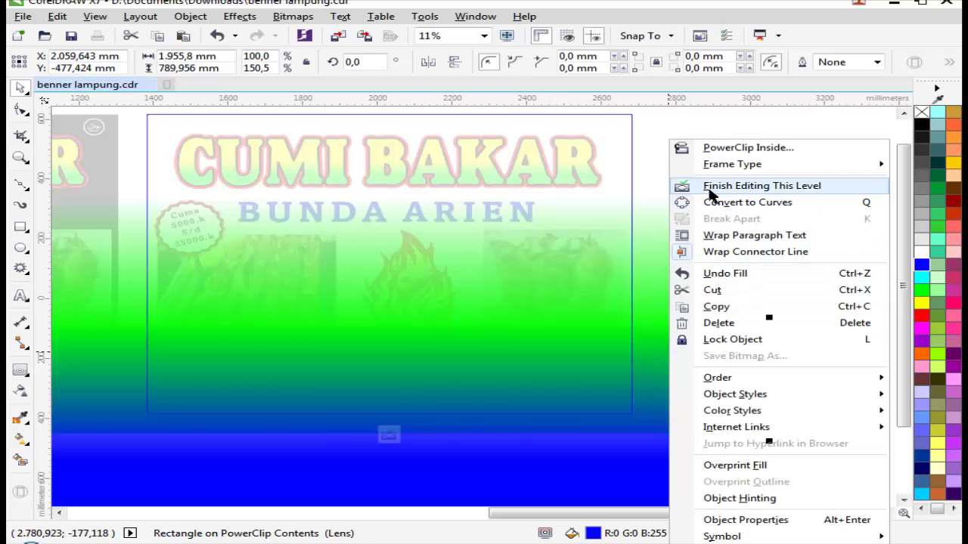
pyautogui.click(686, 187)
pyautogui.hotkey('ctrl', 'z')
pyautogui.hotkey('ctrl', 'z')
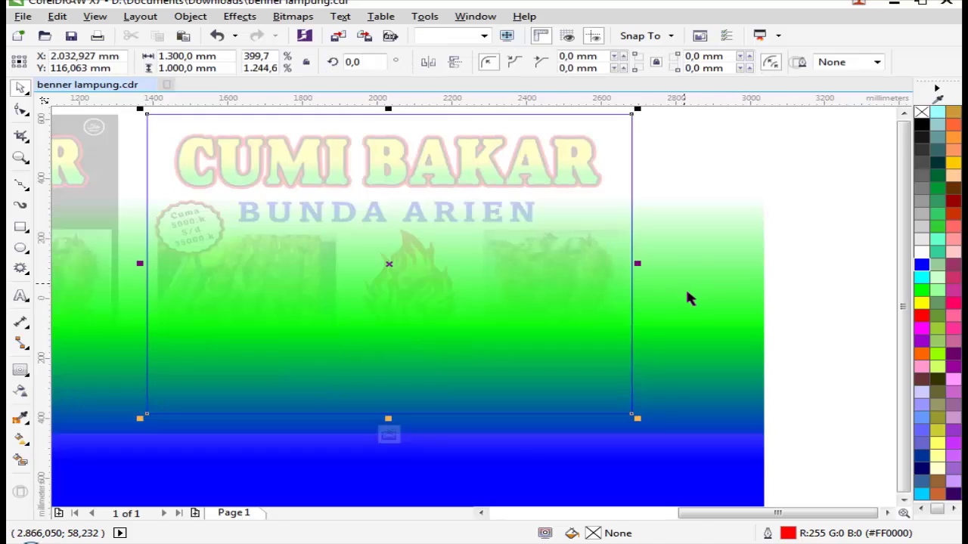
pyautogui.rightClick(693, 307)
pyautogui.click(752, 186)
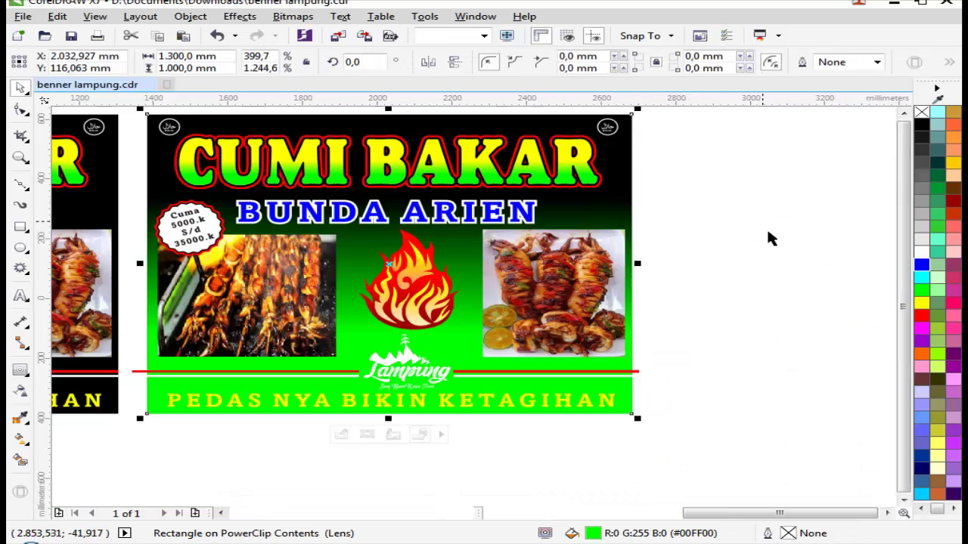
pyautogui.click(670, 228)
# Step: Fill the right banner's black background with dark blue
pyautogui.scroll(-2, 670, 228)
pyautogui.press('z')
pyautogui.moveTo(339, 187); pyautogui.dragTo(711, 338)
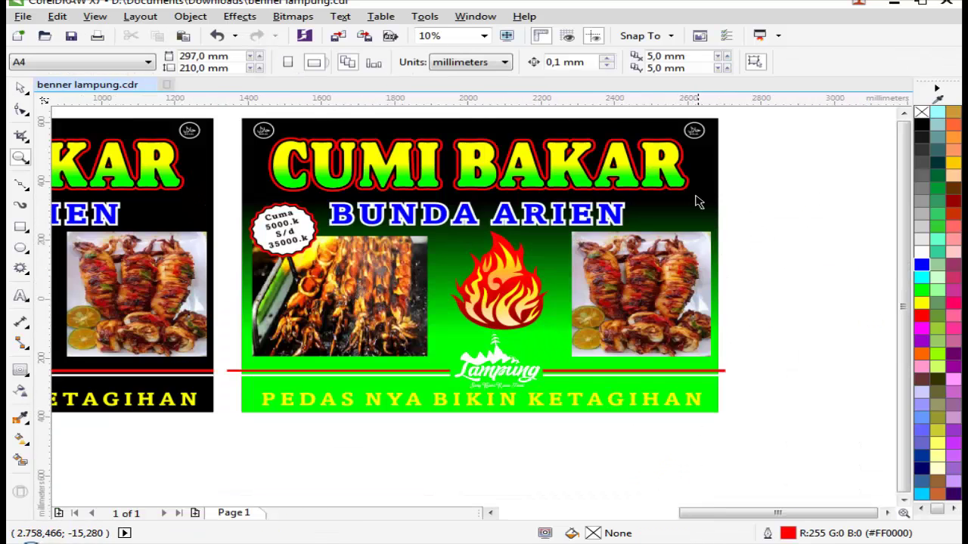
pyautogui.press('space')
pyautogui.click(707, 332)
pyautogui.click(926, 478)
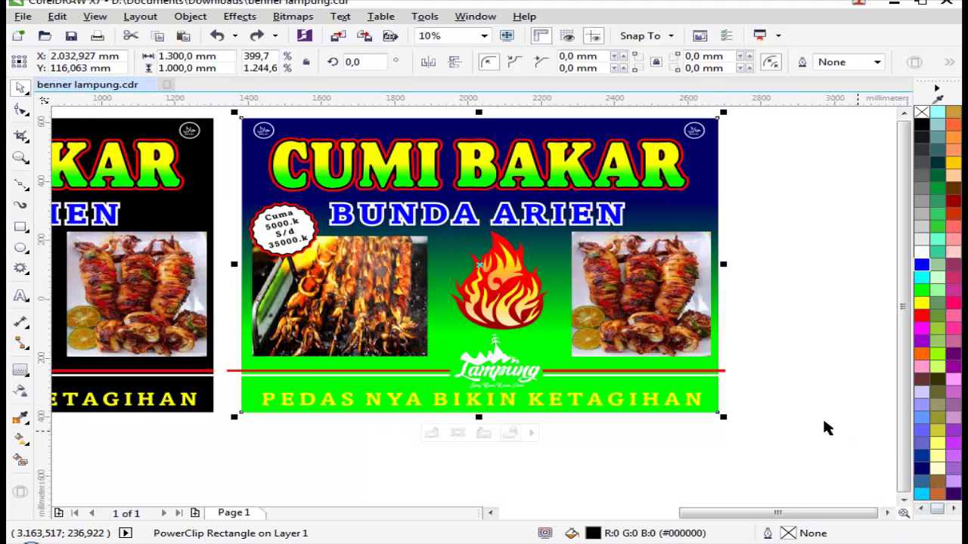
pyautogui.click(822, 426)
pyautogui.scroll(-2, 428, 227)
# Step: Zoom in on the right banner and reselect it for further changes
pyautogui.press('z')
pyautogui.moveTo(416, 221); pyautogui.dragTo(767, 397)
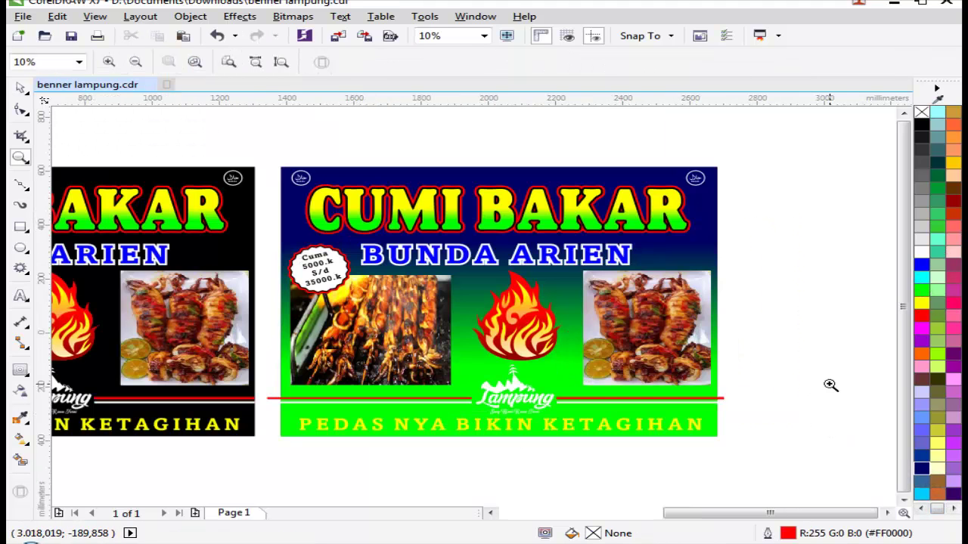
pyautogui.press('space')
pyautogui.click(703, 251)
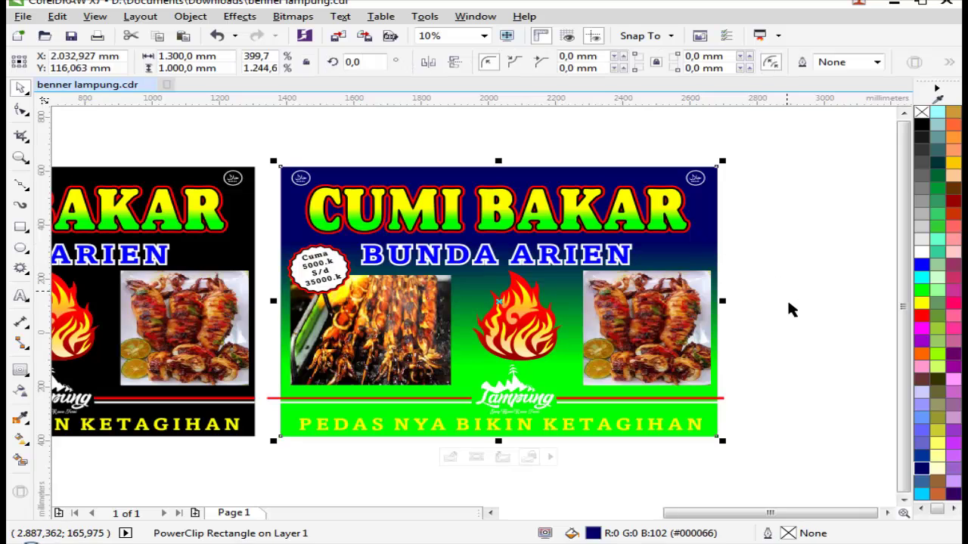
pyautogui.click(730, 275)
pyautogui.click(715, 244)
pyautogui.rightClick(715, 244)
# Step: Enter the banner's PowerClip, try moving and recolouring the green gradient, then exit editing
pyautogui.click(758, 154)
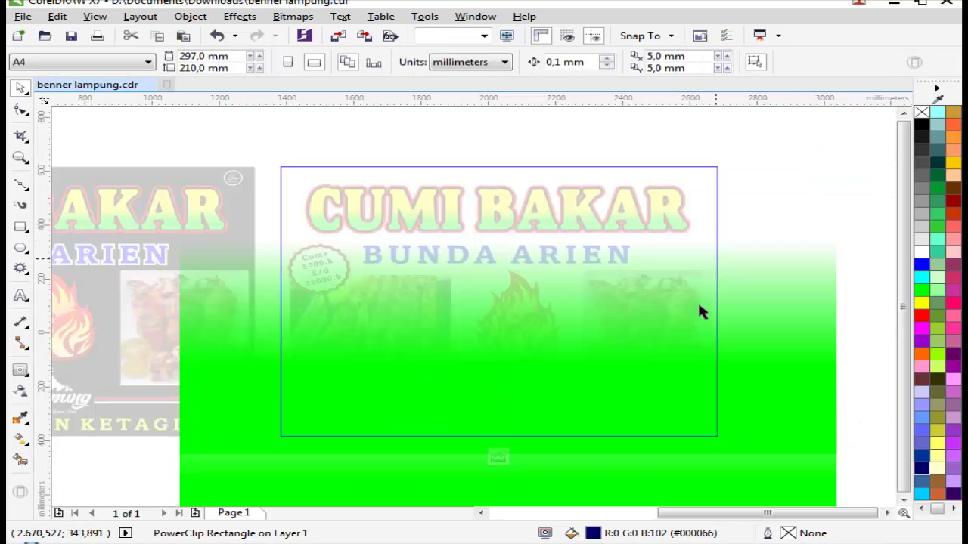
pyautogui.click(832, 356)
pyautogui.moveTo(822, 383); pyautogui.dragTo(789, 390)
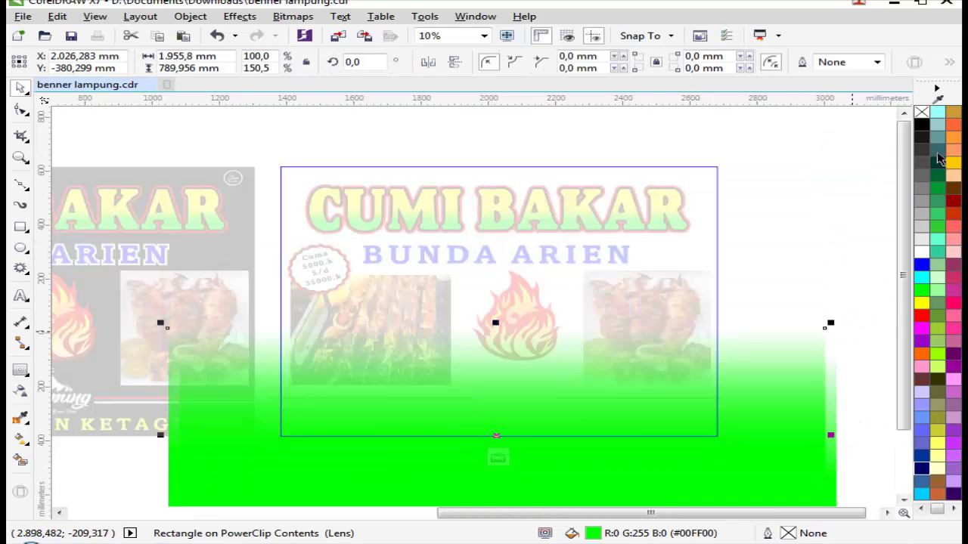
pyautogui.hotkey('ctrl', 'z')
pyautogui.hotkey('ctrl', 'shift', 'z')
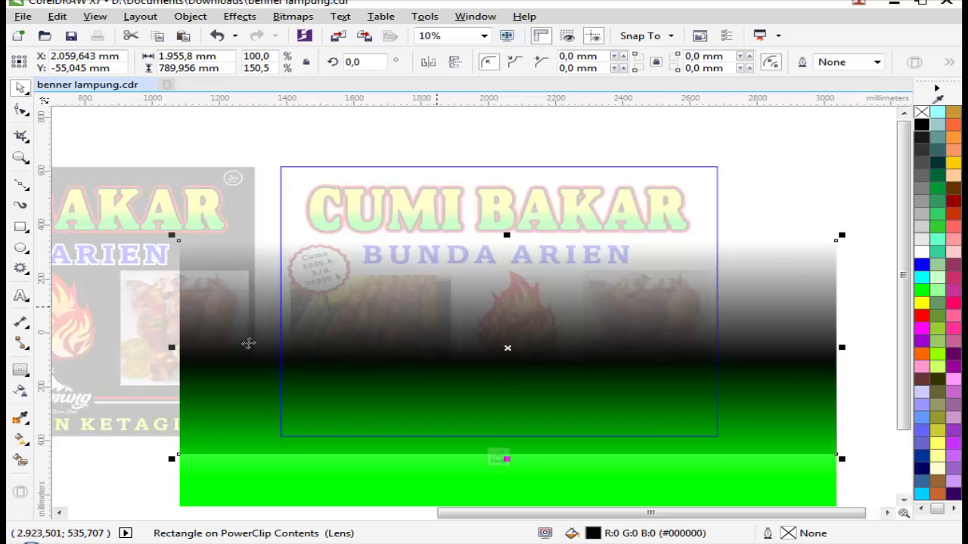
pyautogui.click(21, 390)
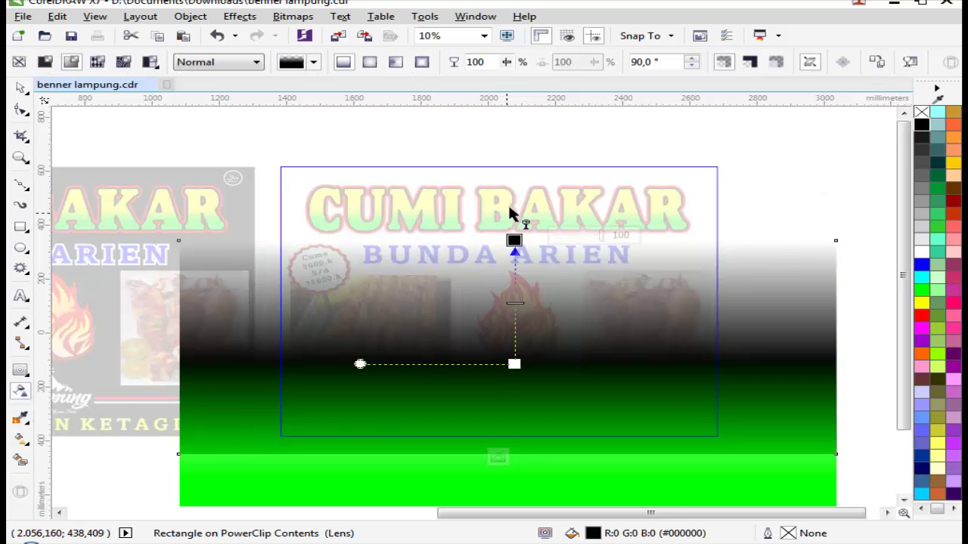
pyautogui.rightClick(695, 283)
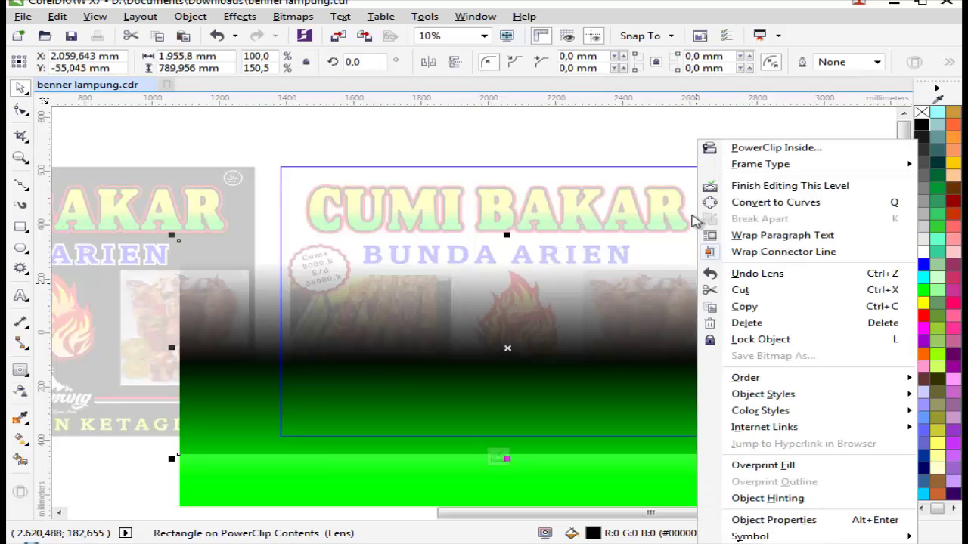
pyautogui.click(737, 189)
# Step: Shift the right banner further right and delete the green rectangle inside its PowerClip
pyautogui.click(822, 242)
pyautogui.moveTo(663, 259); pyautogui.dragTo(778, 255)
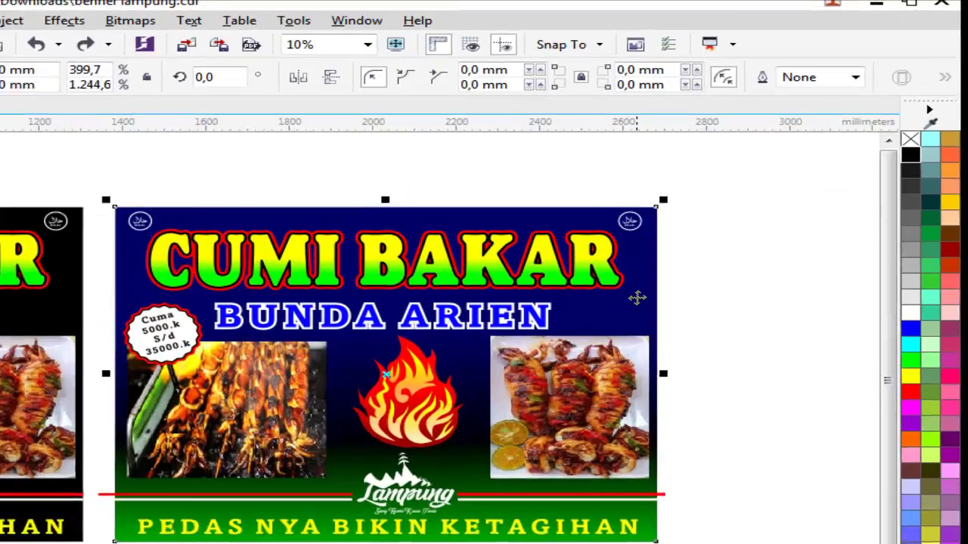
pyautogui.rightClick(703, 235)
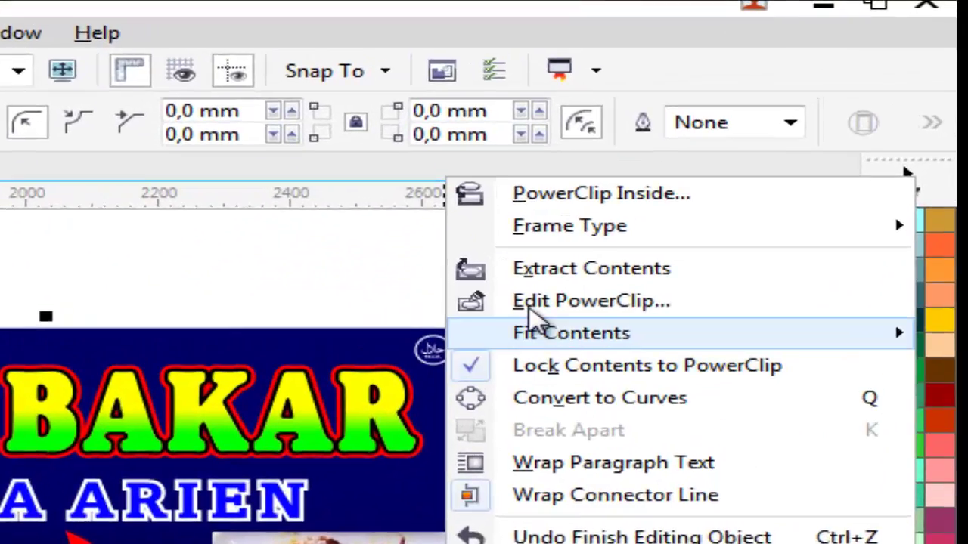
pyautogui.click(745, 152)
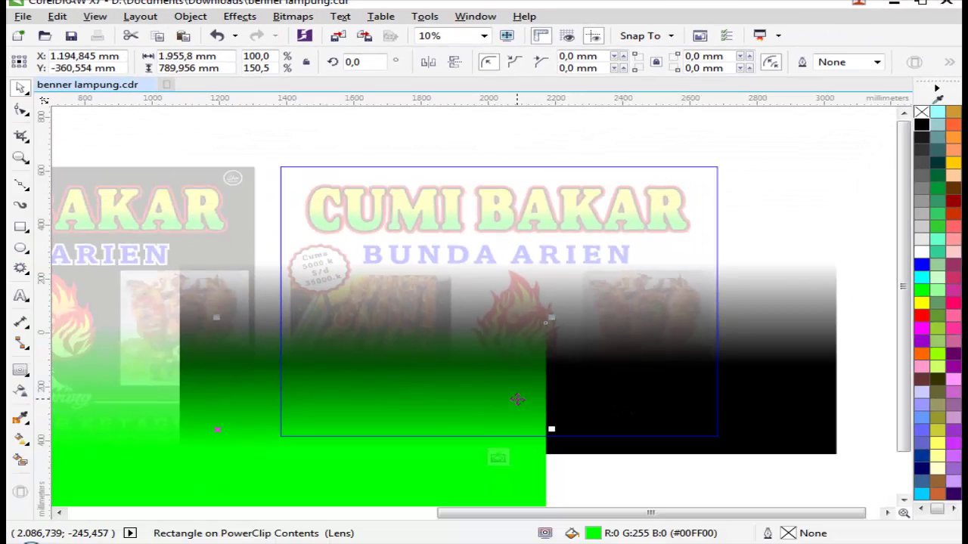
pyautogui.rightClick(517, 400)
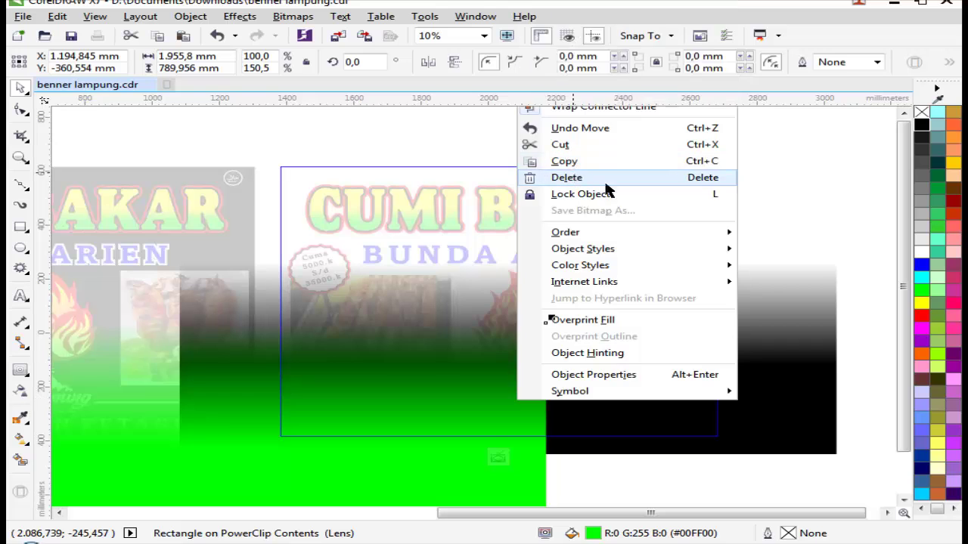
pyautogui.click(563, 175)
pyautogui.click(752, 298)
pyautogui.rightClick(760, 294)
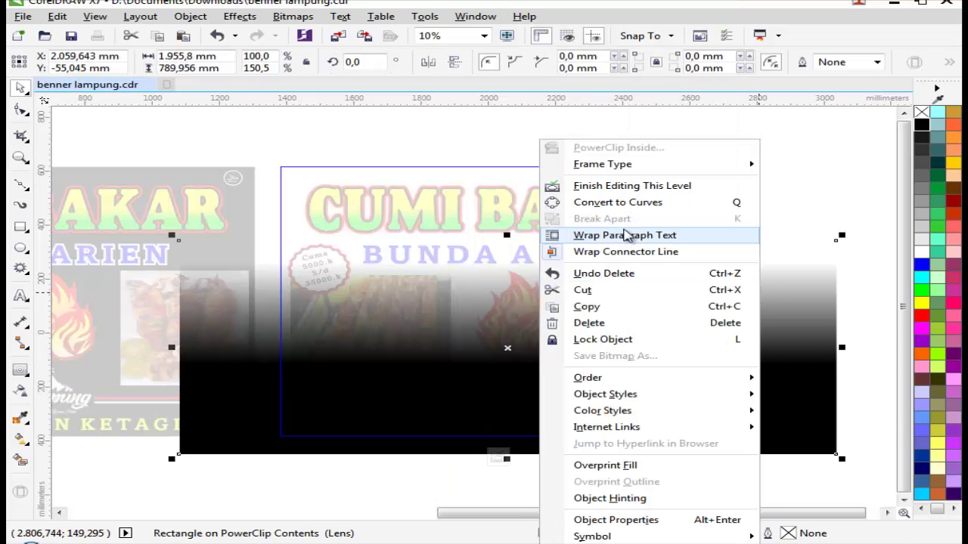
pyautogui.click(600, 197)
# Step: Undo an accidental move of the blue banner and zoom in to inspect it
pyautogui.moveTo(687, 250); pyautogui.dragTo(869, 239)
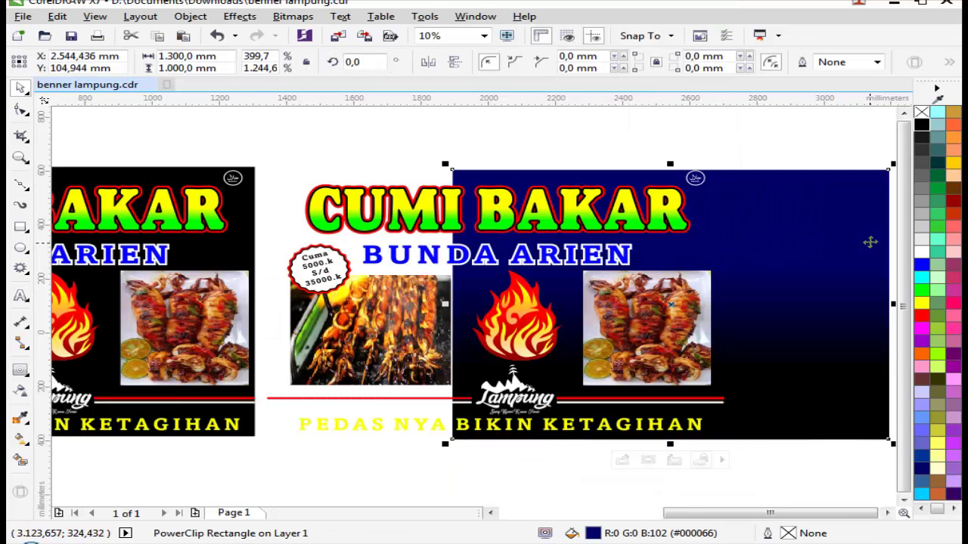
pyautogui.hotkey('ctrl', 'z')
pyautogui.click(806, 296)
pyautogui.scroll(-2, 665, 287)
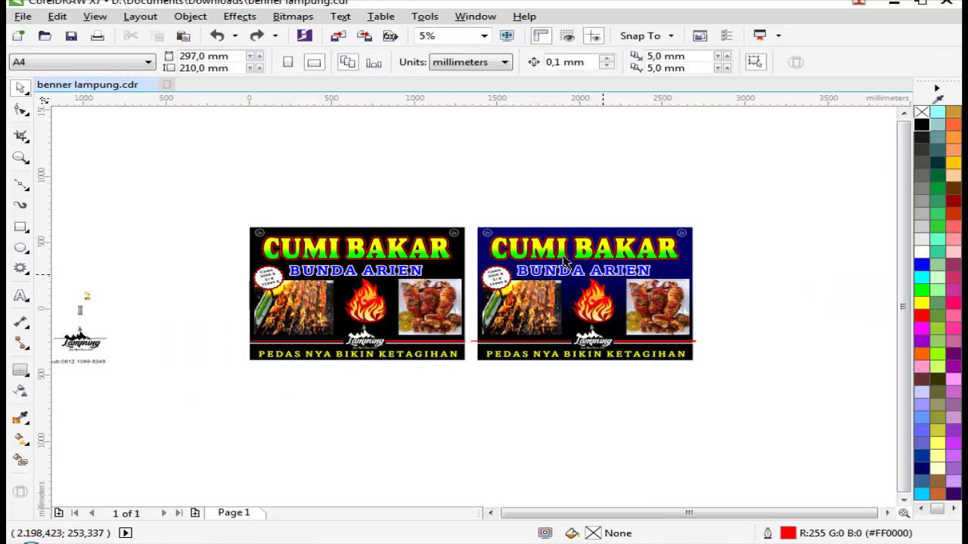
pyautogui.press('z')
pyautogui.scroll(2, 690, 317)
pyautogui.press('space')
pyautogui.click(712, 291)
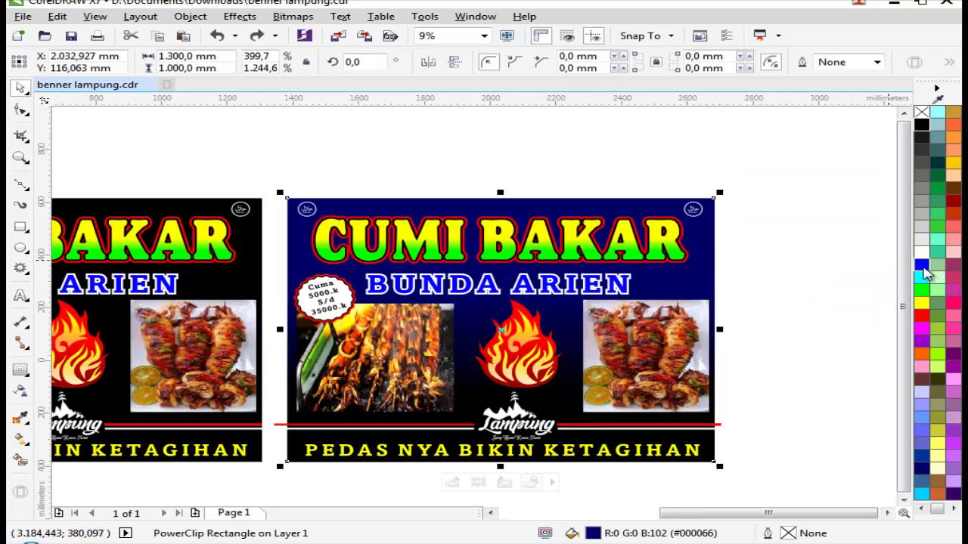
pyautogui.click(817, 270)
pyautogui.scroll(-2, 729, 274)
pyautogui.scroll(2, 648, 302)
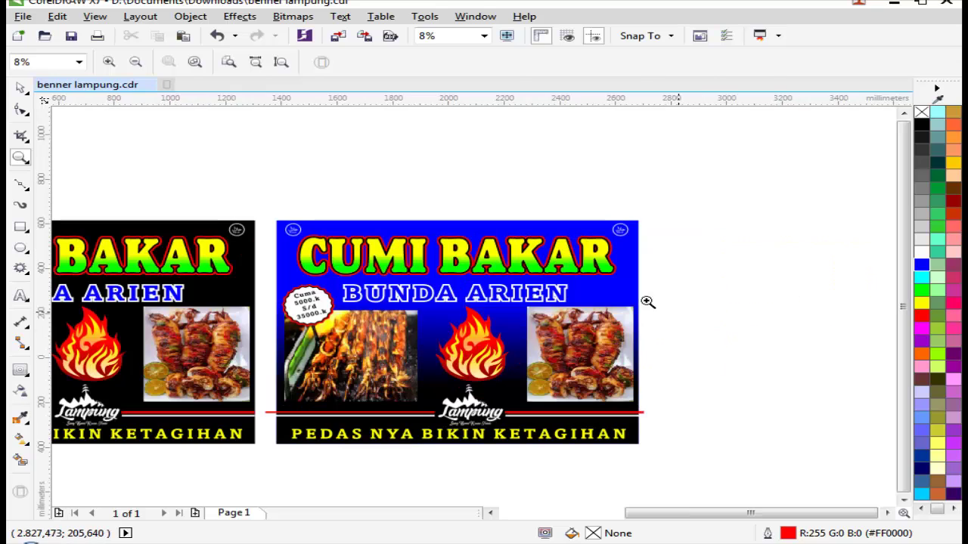
# Step: Stretch the black gradient overlay upward inside the PowerClip so blue fades to black
pyautogui.click(613, 286)
pyautogui.rightClick(627, 288)
pyautogui.click(679, 151)
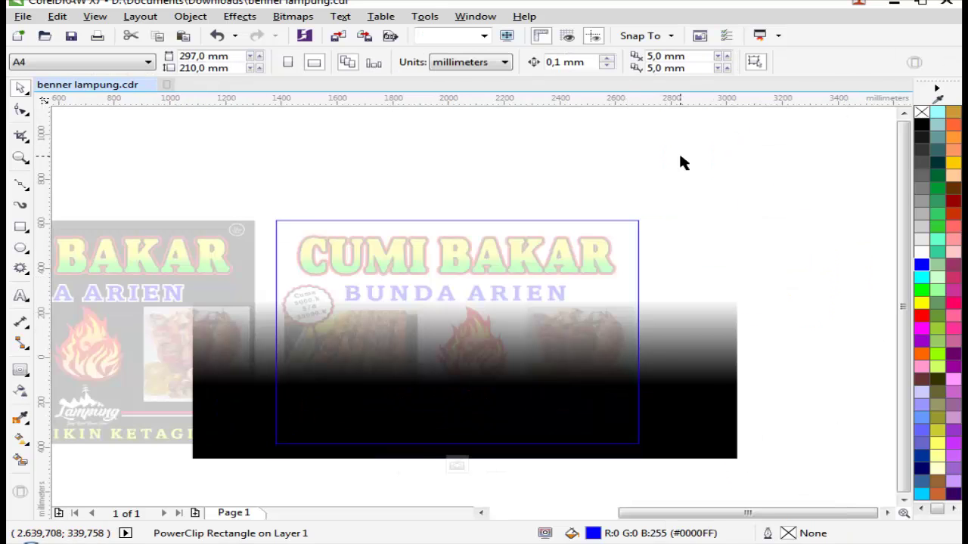
pyautogui.click(594, 348)
pyautogui.click(486, 302)
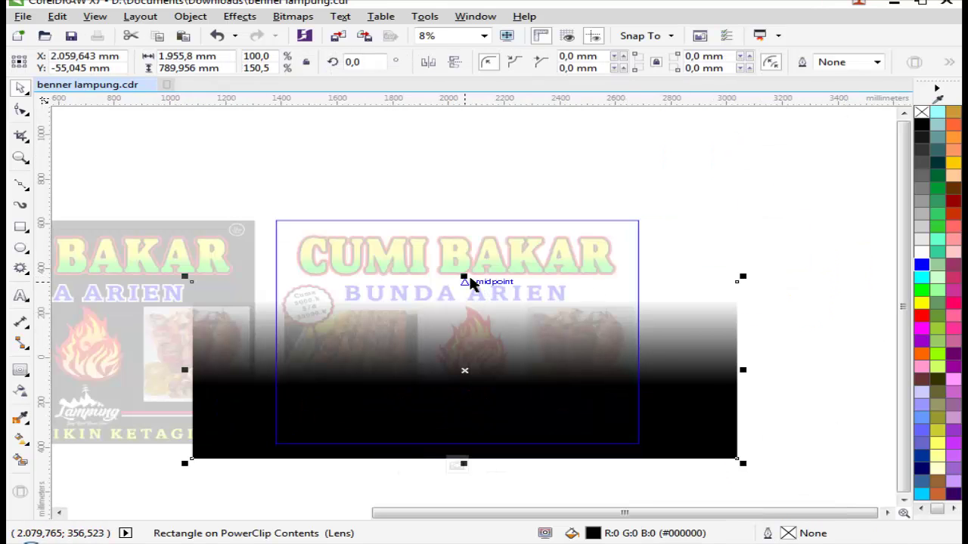
pyautogui.moveTo(464, 275); pyautogui.dragTo(476, 255)
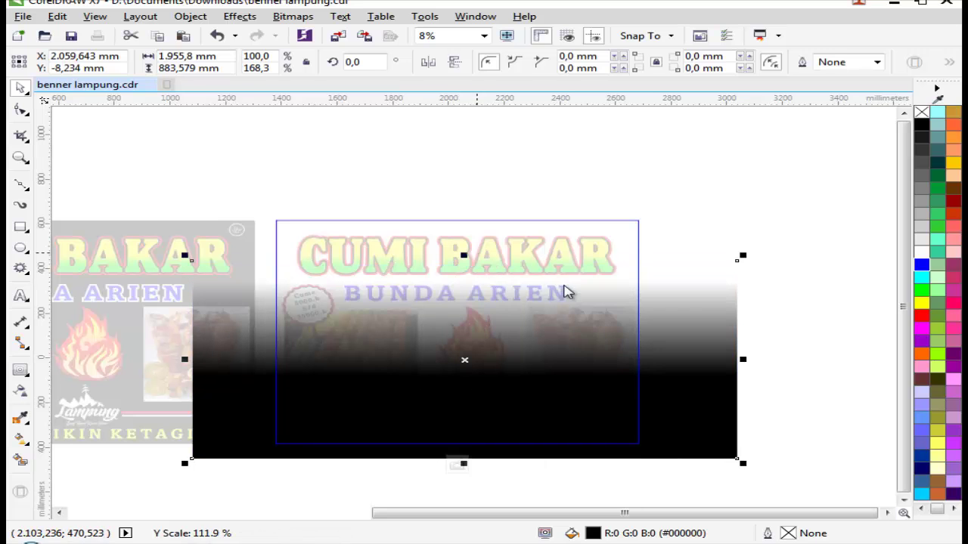
pyautogui.rightClick(566, 287)
pyautogui.click(609, 189)
pyautogui.click(773, 268)
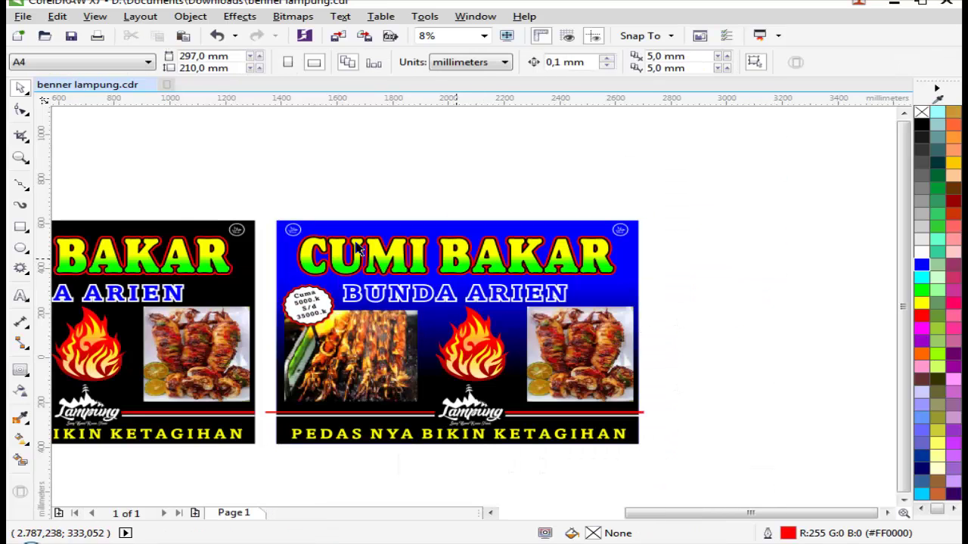
pyautogui.press('z')
pyautogui.scroll(1, 755, 424)
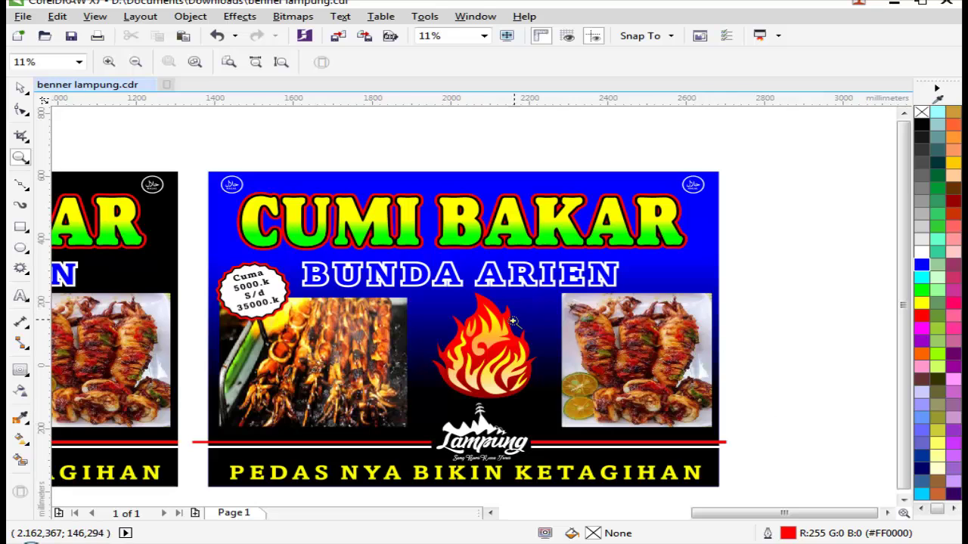
# Step: Sample red from the CUMI BAKAR outline and fill the BUNDA ARIEN subtitle with it
pyautogui.scroll(2, 460, 297)
pyautogui.press('space')
pyautogui.click(492, 288)
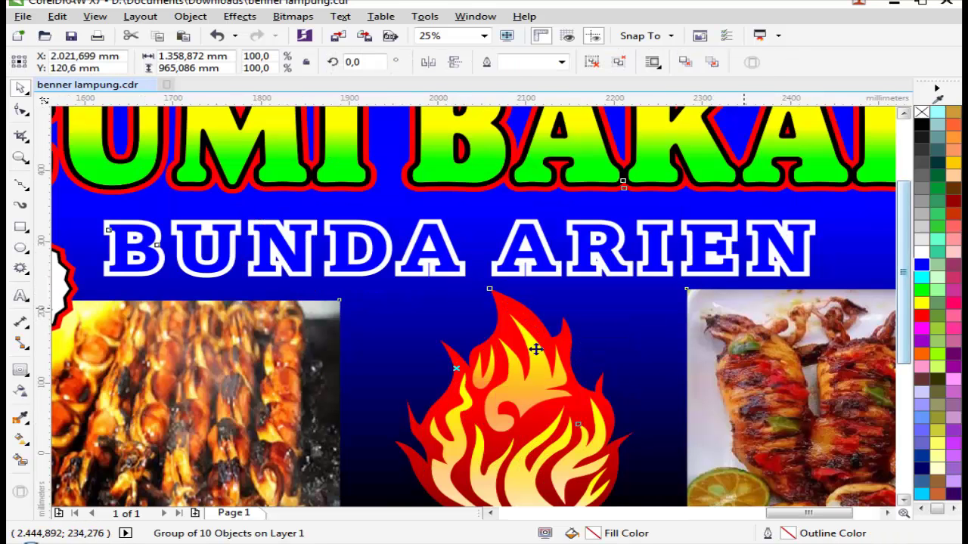
pyautogui.press('i')
pyautogui.click(519, 309)
pyautogui.click(420, 231)
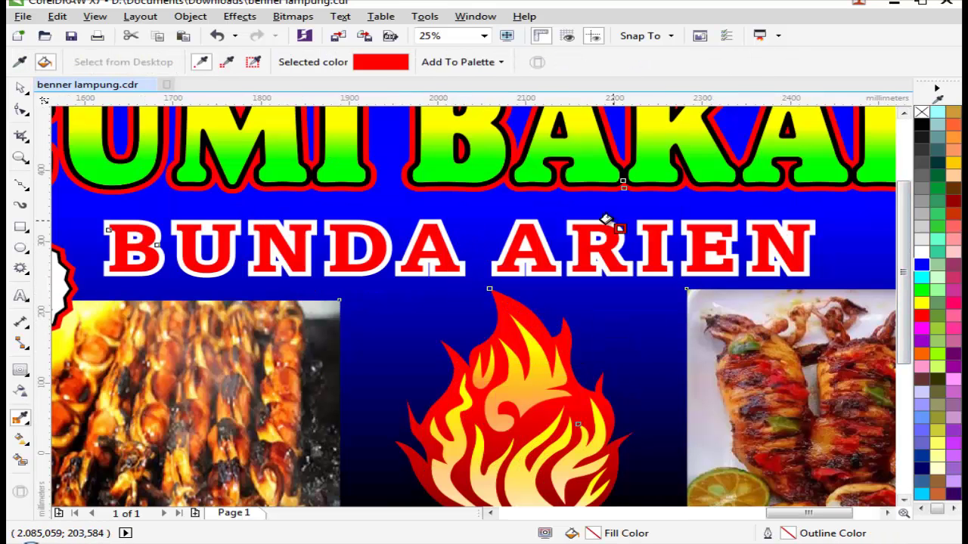
pyautogui.press('space')
# Step: Zoom in to check the red subtitle and reselect the blue banner's group
pyautogui.scroll(-3, 821, 320)
pyautogui.press('z')
pyautogui.scroll(1, 883, 344)
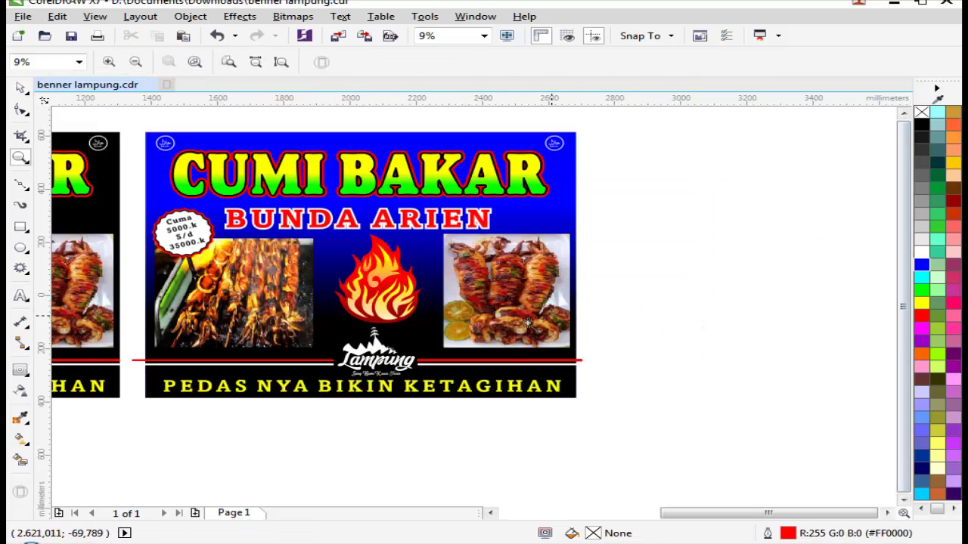
pyautogui.scroll(1, 414, 347)
pyautogui.scroll(-1, 559, 330)
pyautogui.press('space')
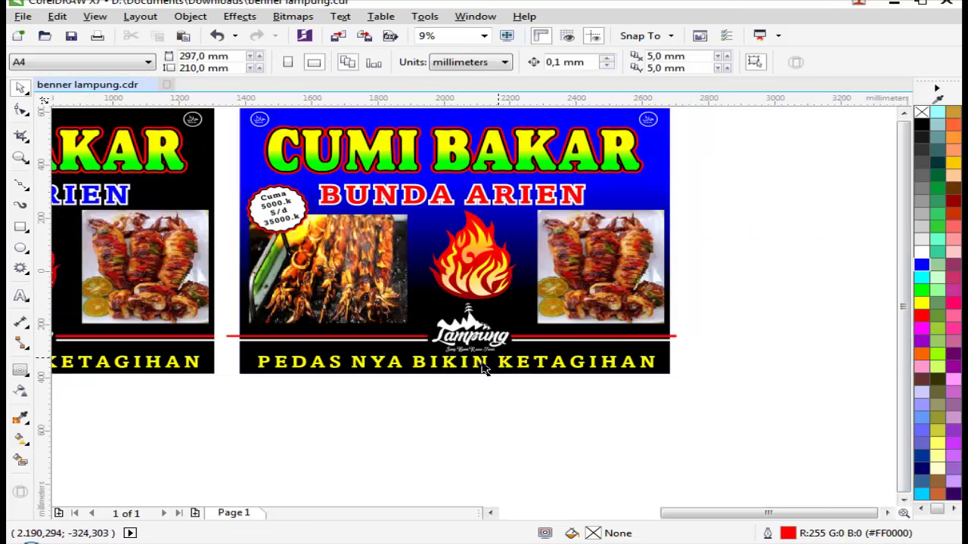
pyautogui.click(487, 369)
pyautogui.click(747, 340)
pyautogui.scroll(-1, 652, 325)
pyautogui.press('z')
pyautogui.moveTo(345, 237); pyautogui.dragTo(841, 401)
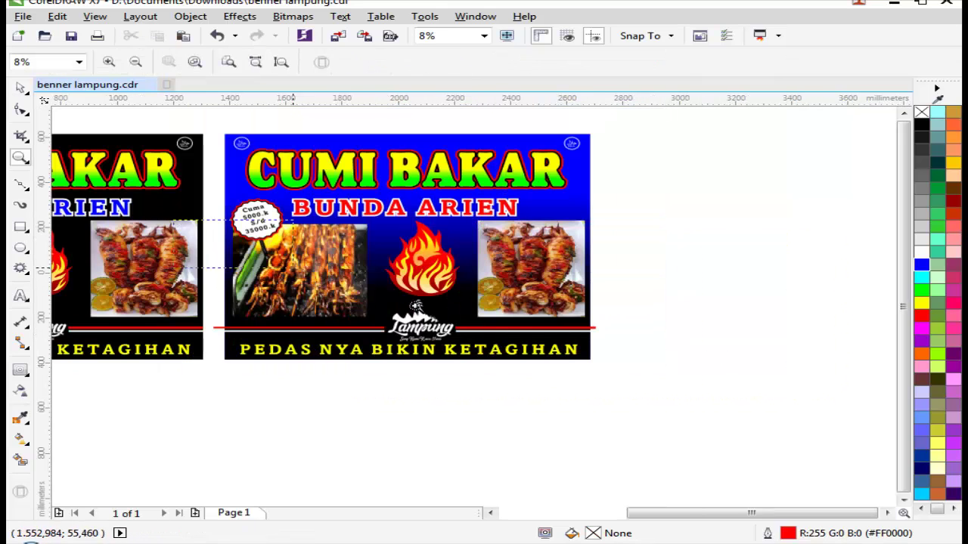
pyautogui.scroll(1, 708, 345)
pyautogui.scroll(-3, 499, 346)
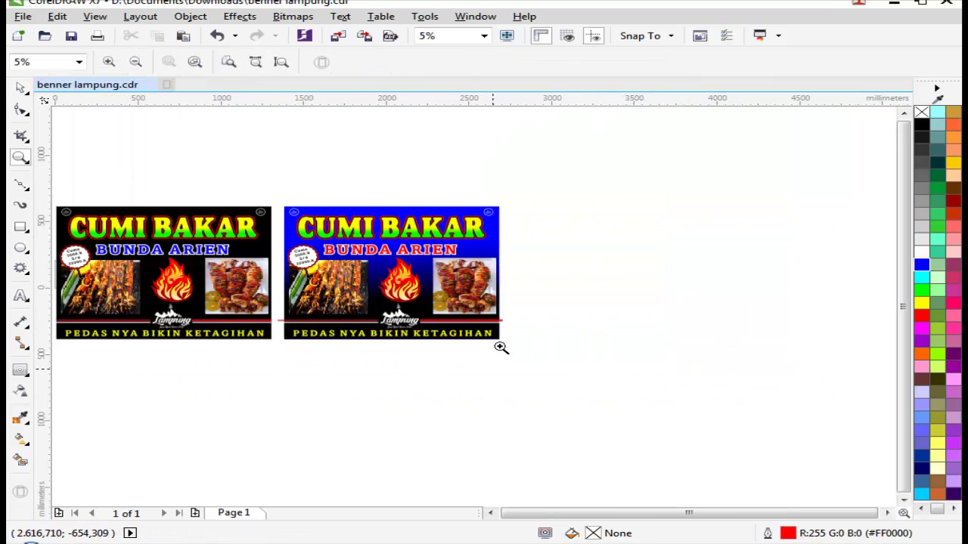
pyautogui.scroll(3, 648, 370)
pyautogui.press('space')
pyautogui.click(537, 371)
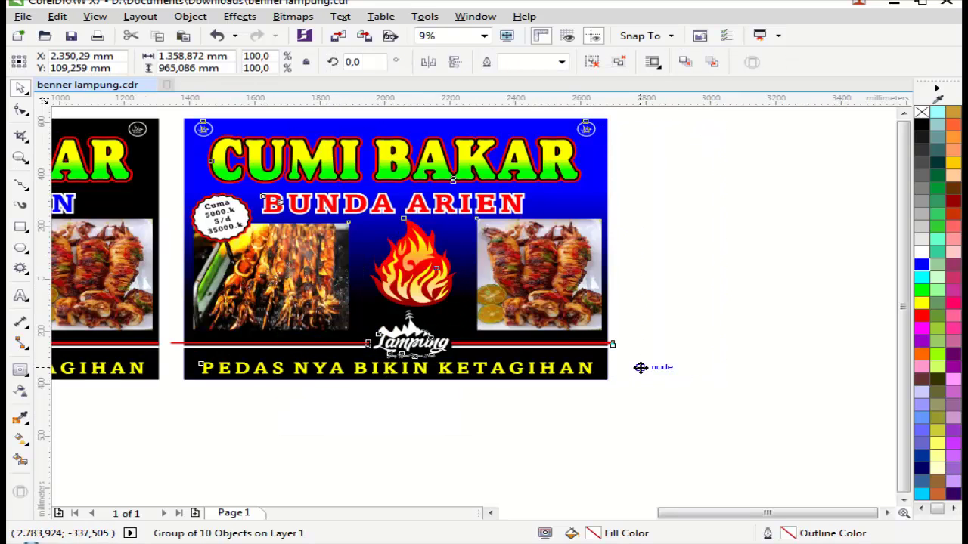
pyautogui.moveTo(640, 368); pyautogui.dragTo(562, 344)
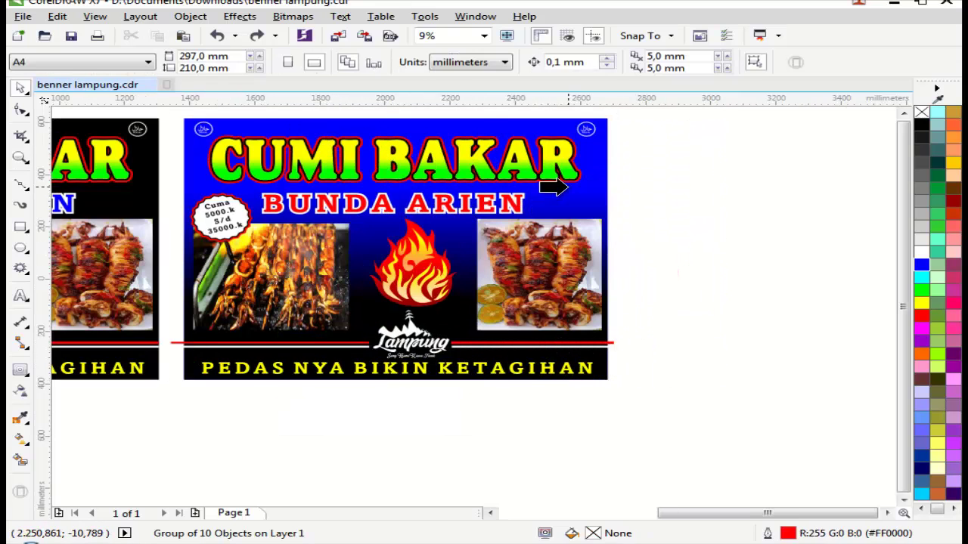
pyautogui.click(551, 186)
pyautogui.click(713, 231)
pyautogui.scroll(-2, 713, 231)
pyautogui.press('z')
pyautogui.moveTo(162, 146); pyautogui.dragTo(749, 371)
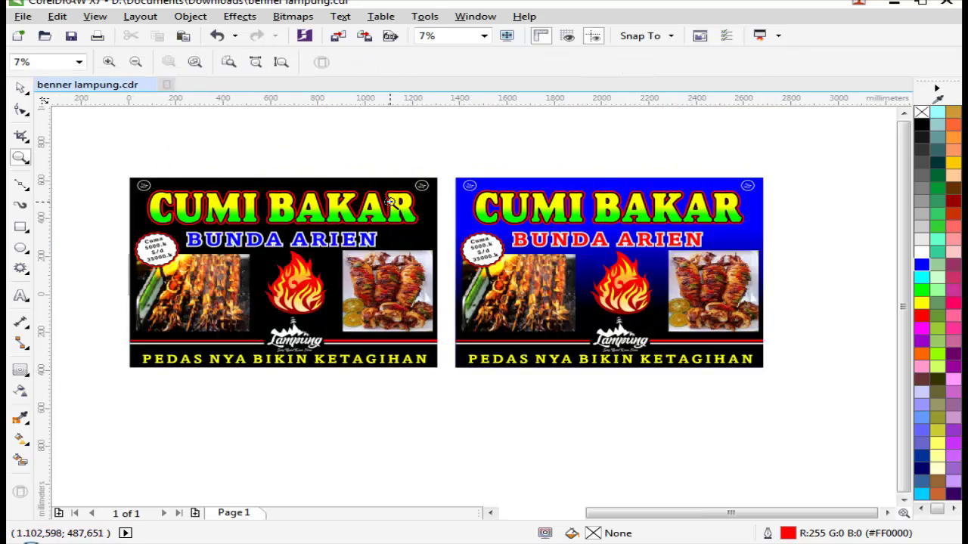
pyautogui.scroll(1, 717, 235)
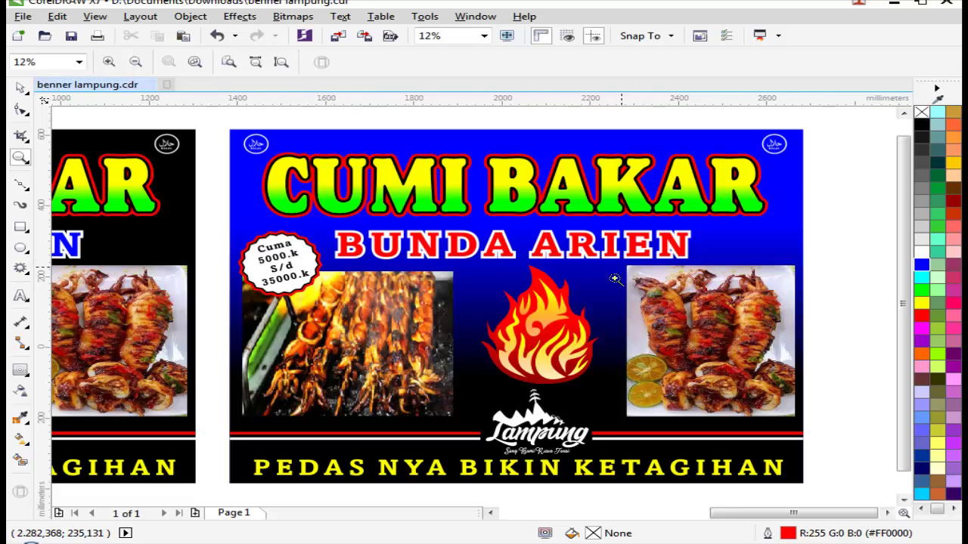
pyautogui.scroll(-1, 614, 279)
pyautogui.moveTo(104, 176); pyautogui.dragTo(831, 417)
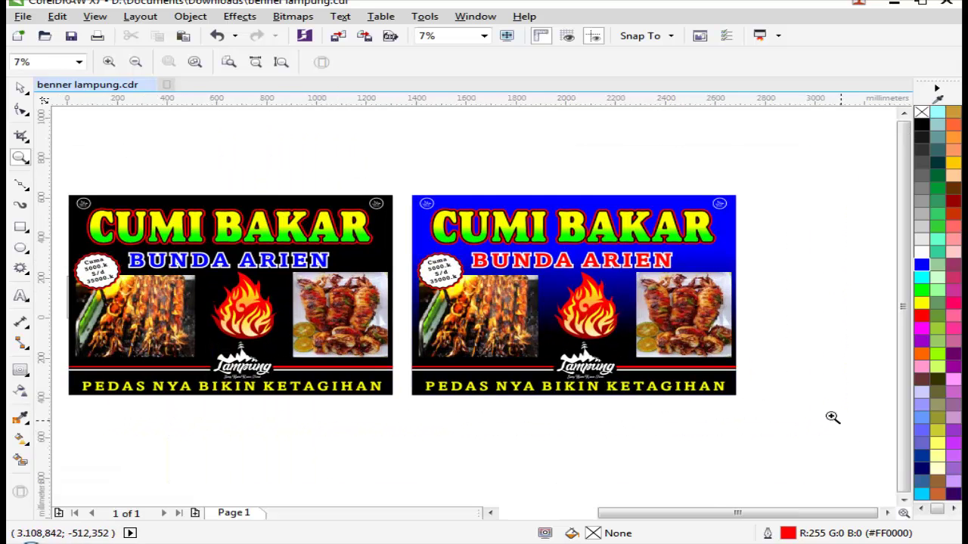
pyautogui.scroll(-1, 298, 179)
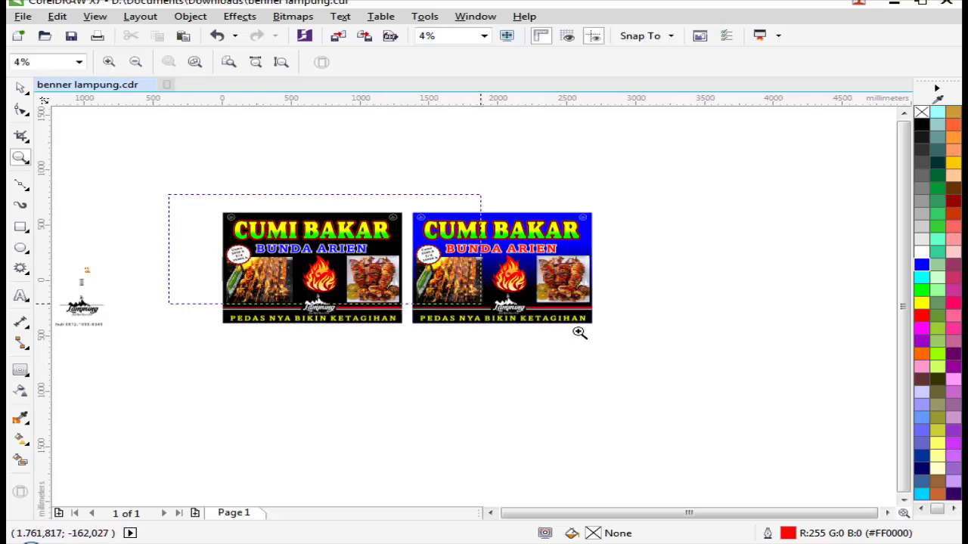
pyautogui.scroll(1, 589, 331)
pyautogui.moveTo(81, 155); pyautogui.dragTo(756, 407)
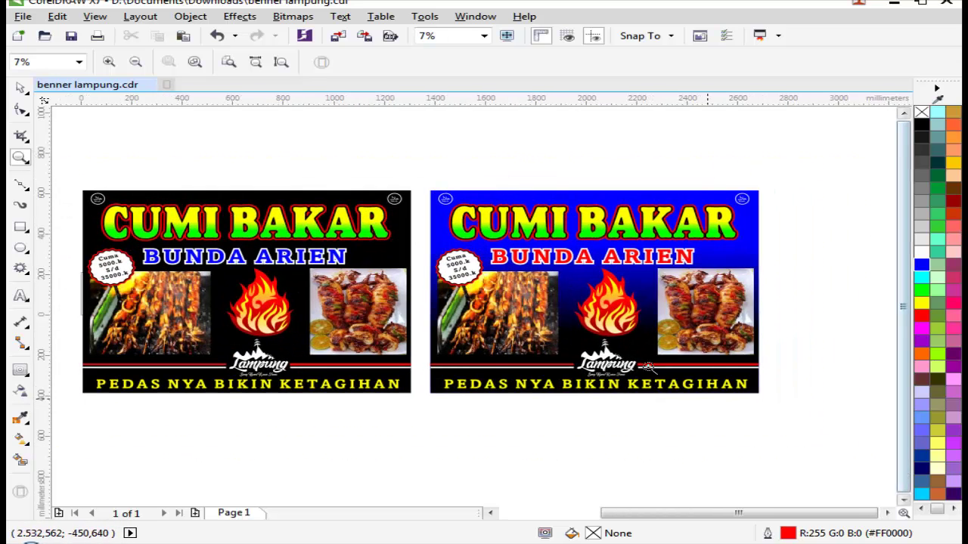
pyautogui.scroll(-1, 652, 365)
pyautogui.scroll(1, 714, 386)
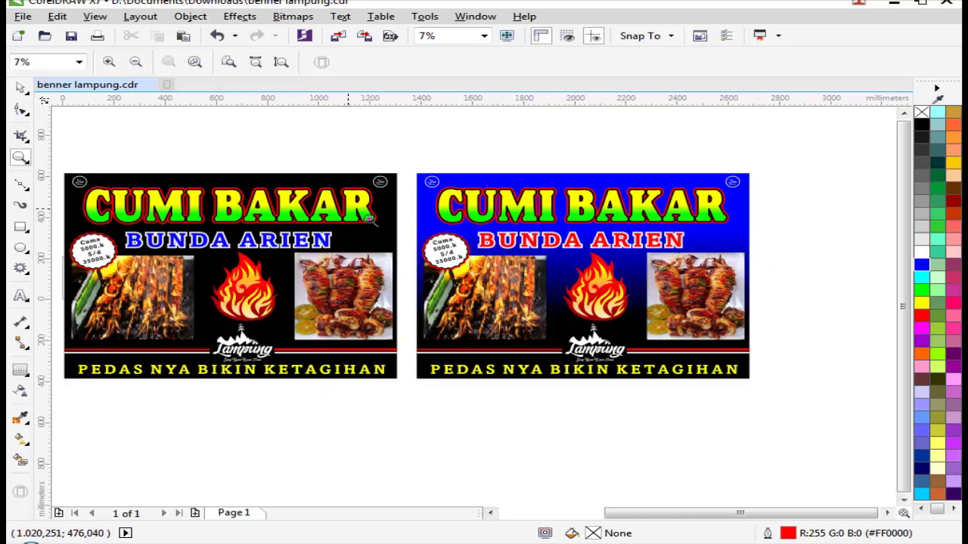
pyautogui.scroll(-1, 369, 220)
pyautogui.moveTo(427, 289); pyautogui.dragTo(628, 376)
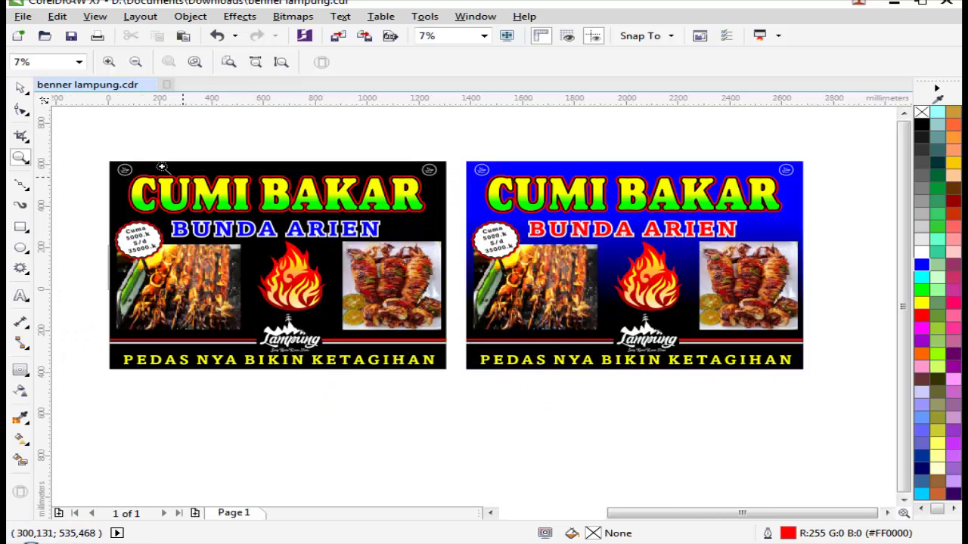
pyautogui.moveTo(83, 138); pyautogui.dragTo(853, 403)
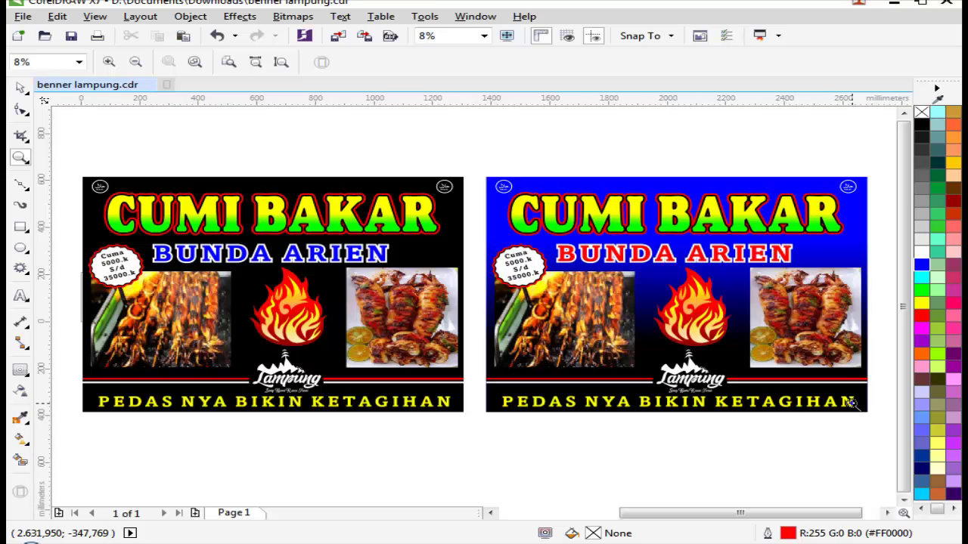